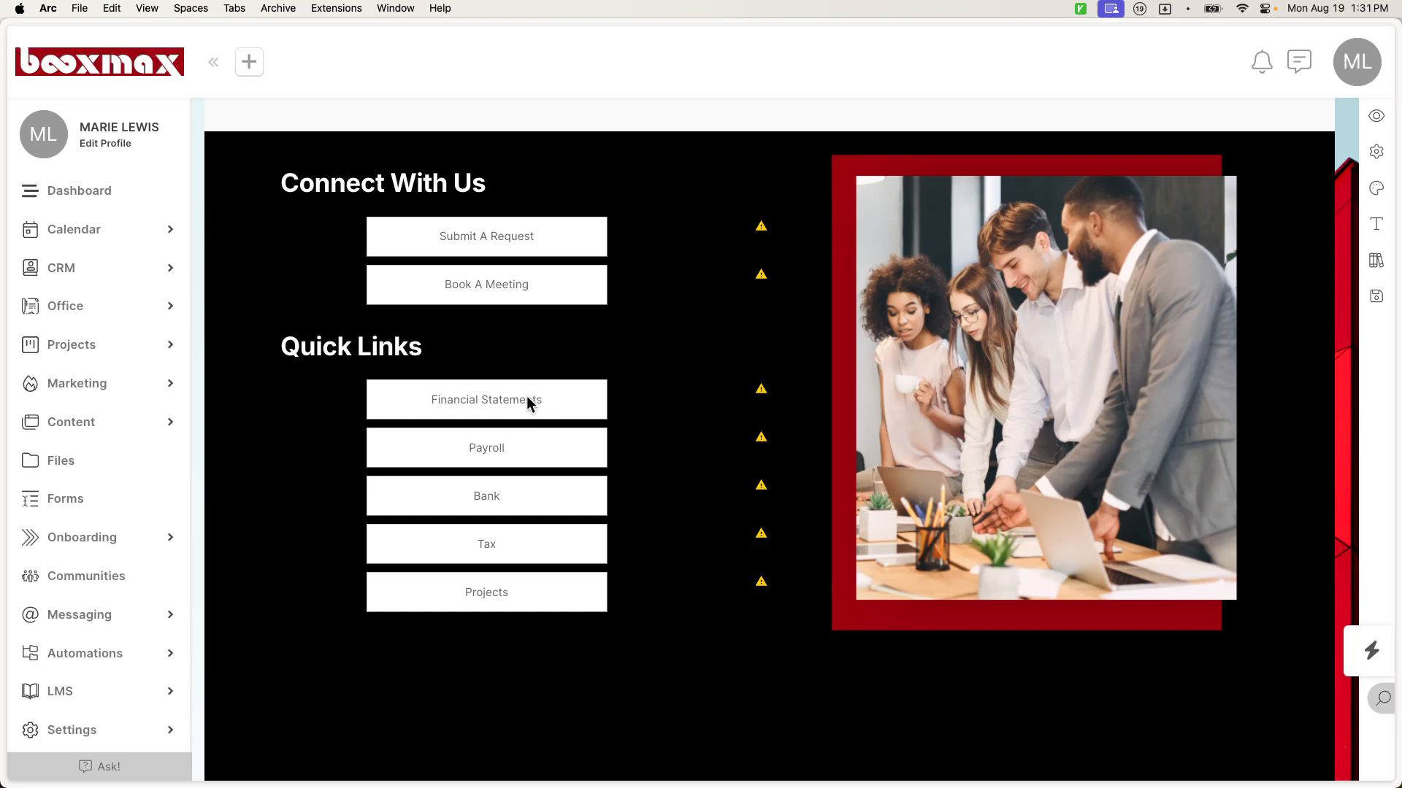
Step: Open the Financial Statements quick-link button's Button Options, close them, then reopen them
{"action": "left_click", "coordinate": [492, 405]}
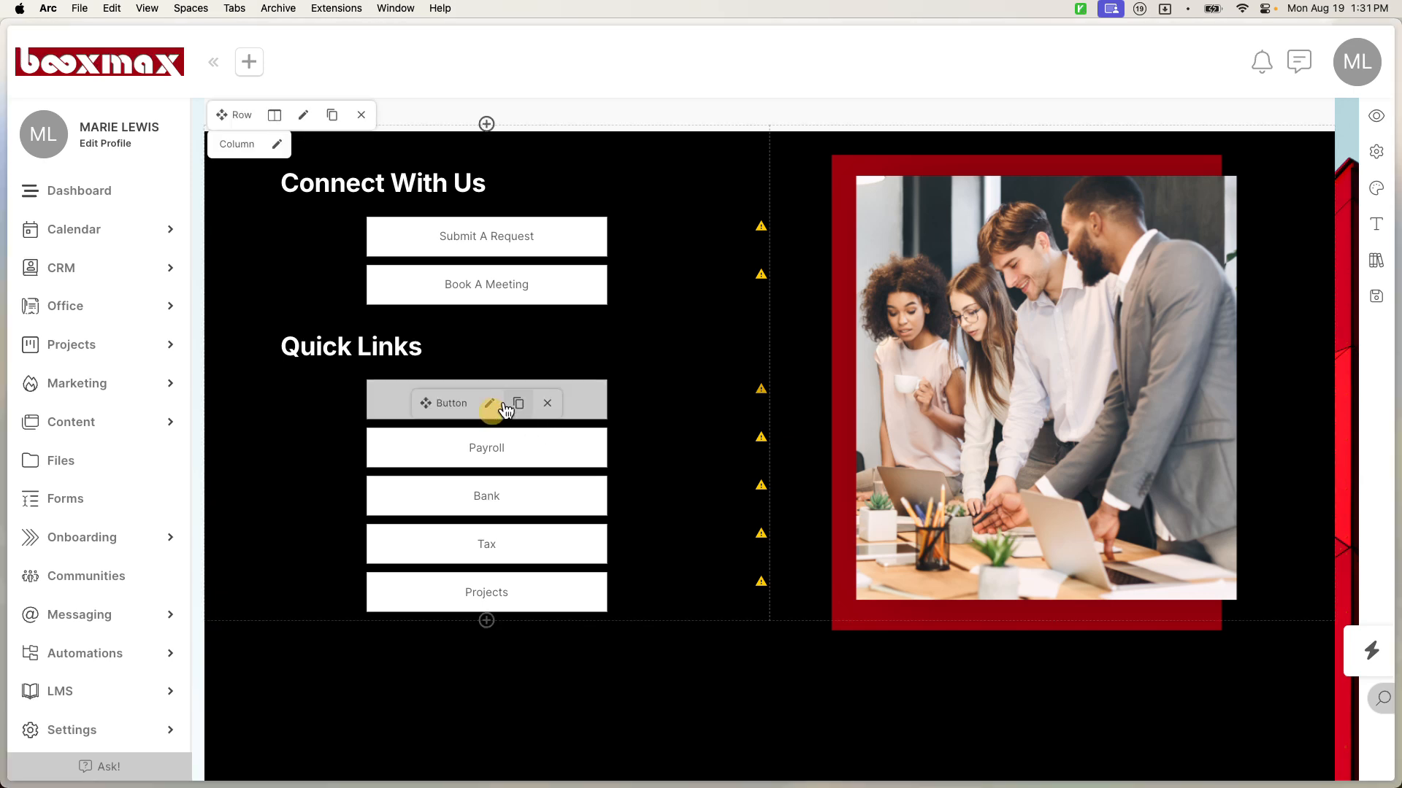
{"action": "left_click", "coordinate": [492, 402]}
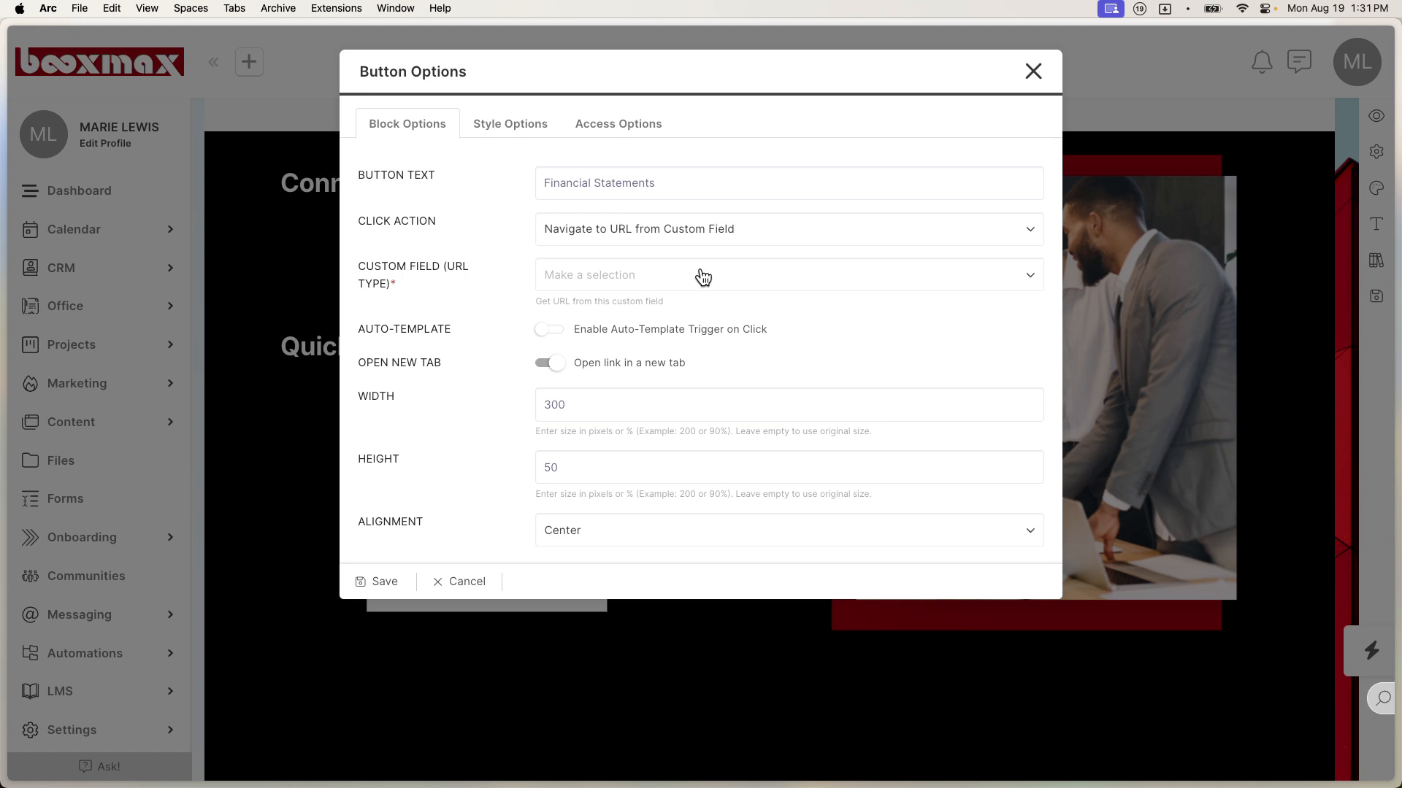
{"action": "left_click", "coordinate": [1033, 73]}
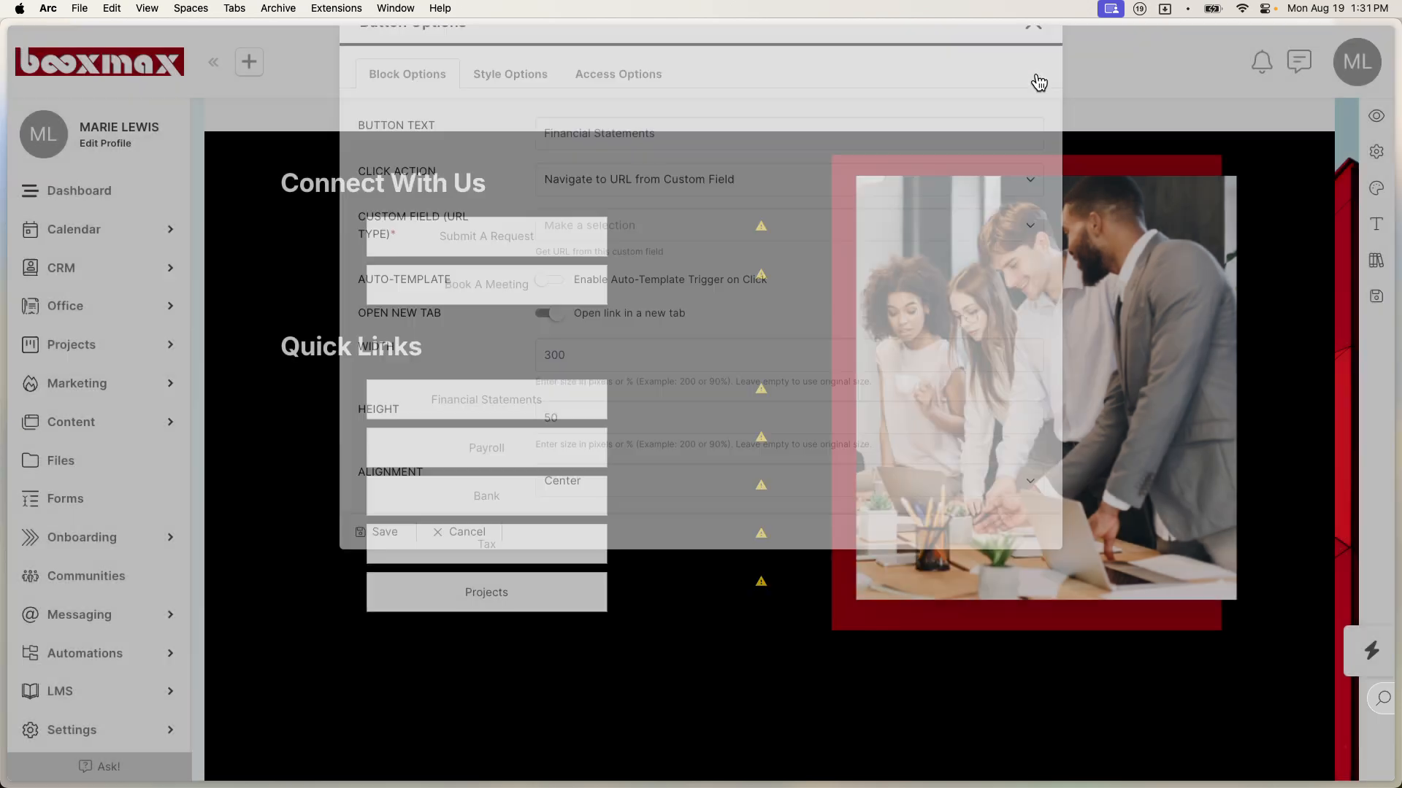
{"action": "scroll", "coordinate": [860, 338], "scroll_direction": "up", "scroll_amount": 15}
{"action": "scroll", "coordinate": [859, 338], "scroll_direction": "down", "scroll_amount": 10}
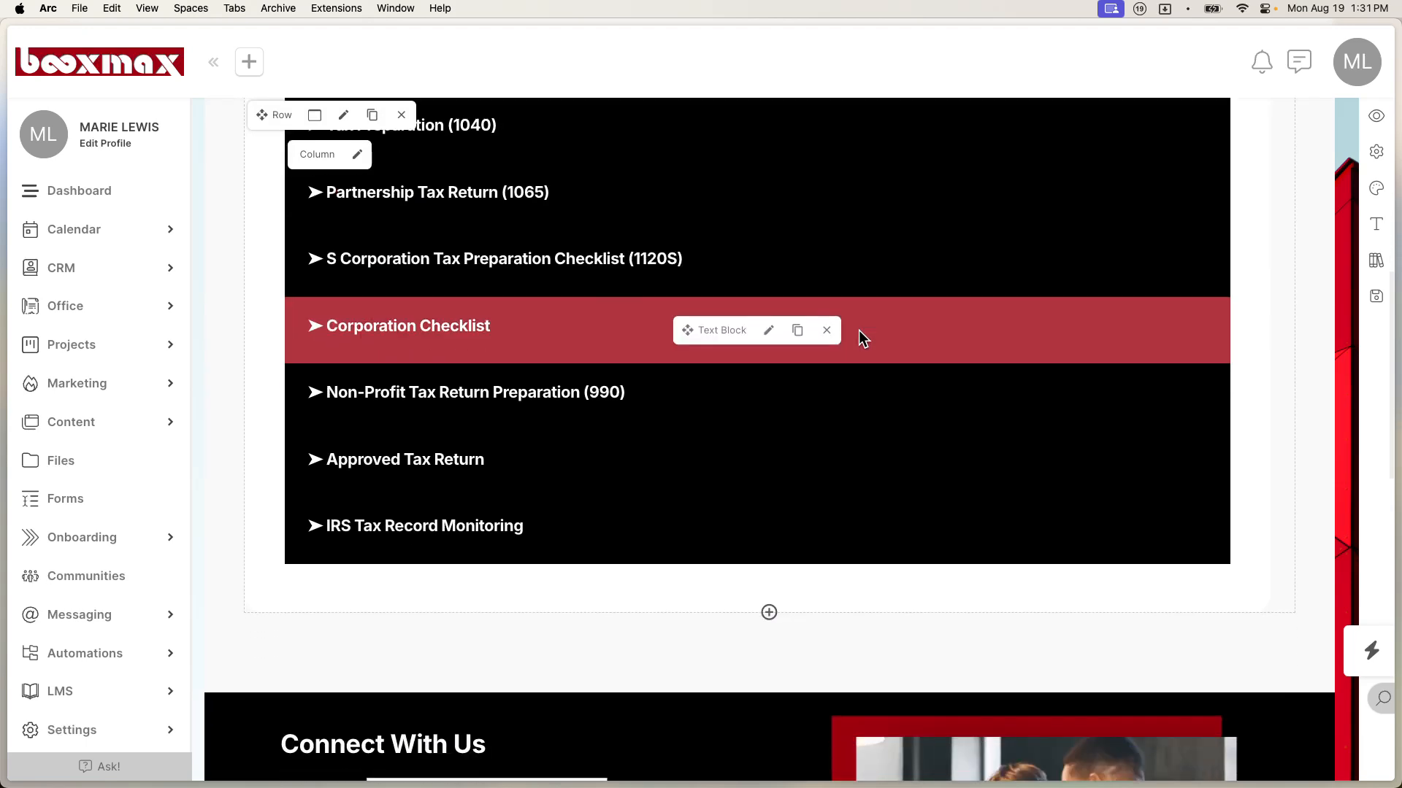
{"action": "scroll", "coordinate": [860, 338], "scroll_direction": "down", "scroll_amount": 5}
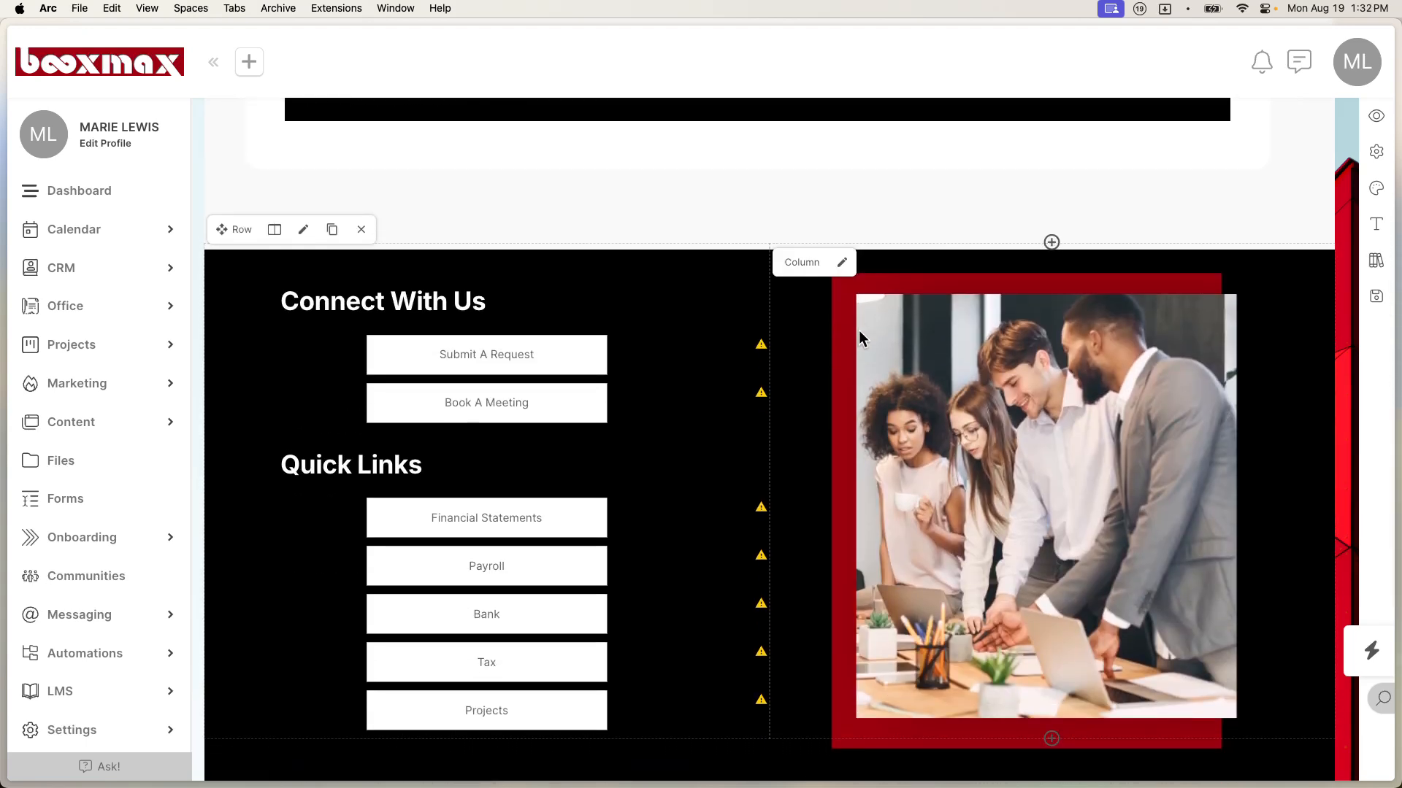
{"action": "scroll", "coordinate": [858, 330], "scroll_direction": "down", "scroll_amount": 2}
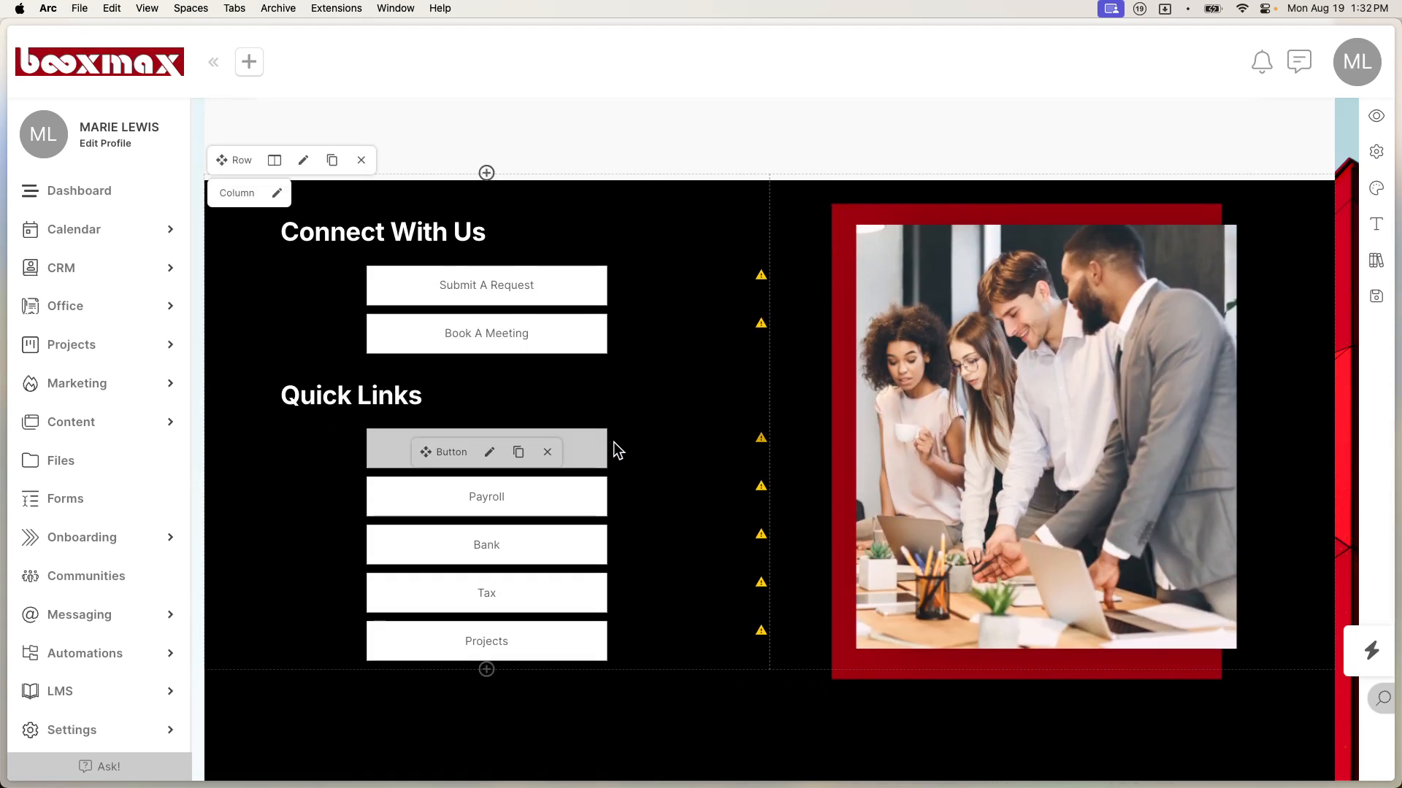
{"action": "left_click", "coordinate": [489, 453]}
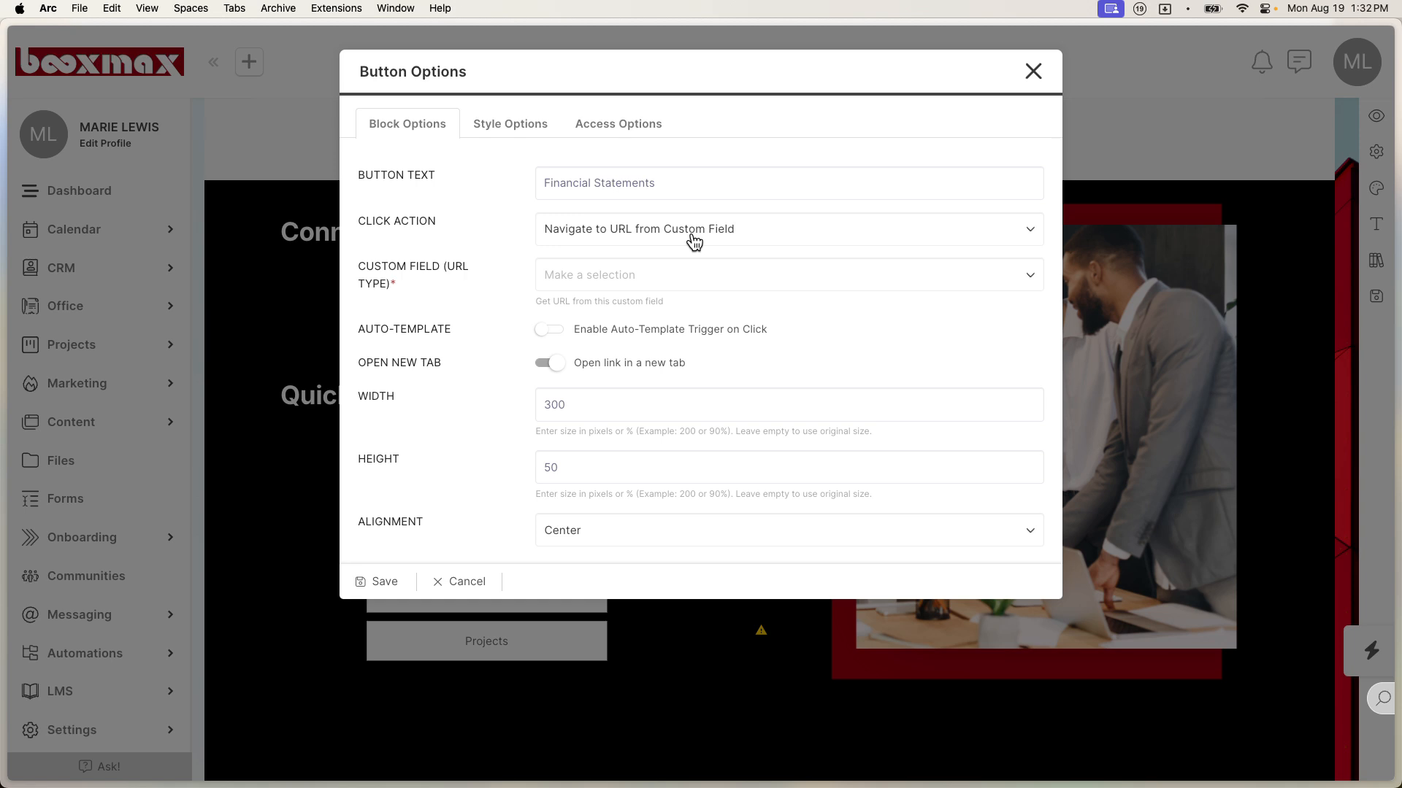
Step: Check the Custom Field list, then switch Click Action to Direct URL to view its address
{"action": "left_click", "coordinate": [611, 286]}
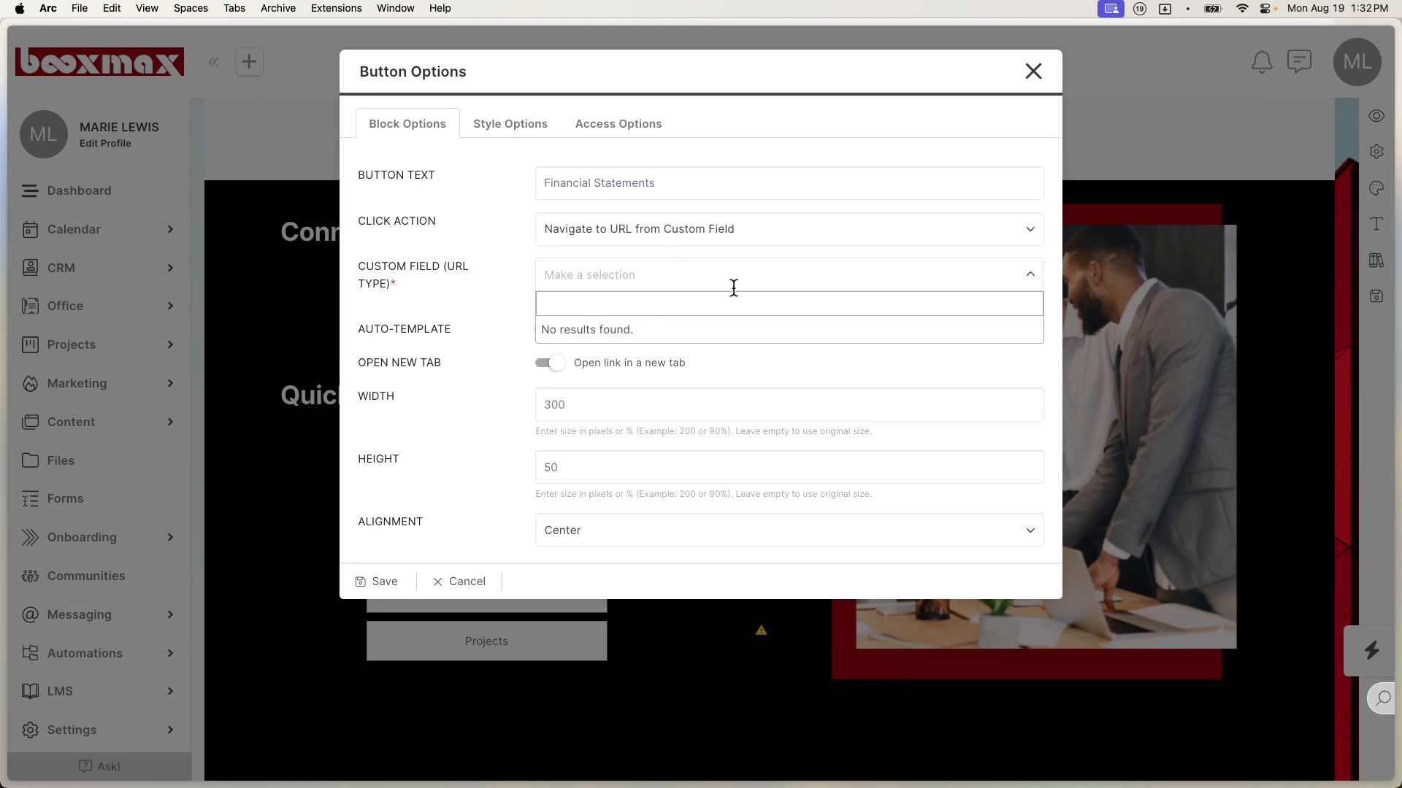
{"action": "left_click", "coordinate": [665, 240]}
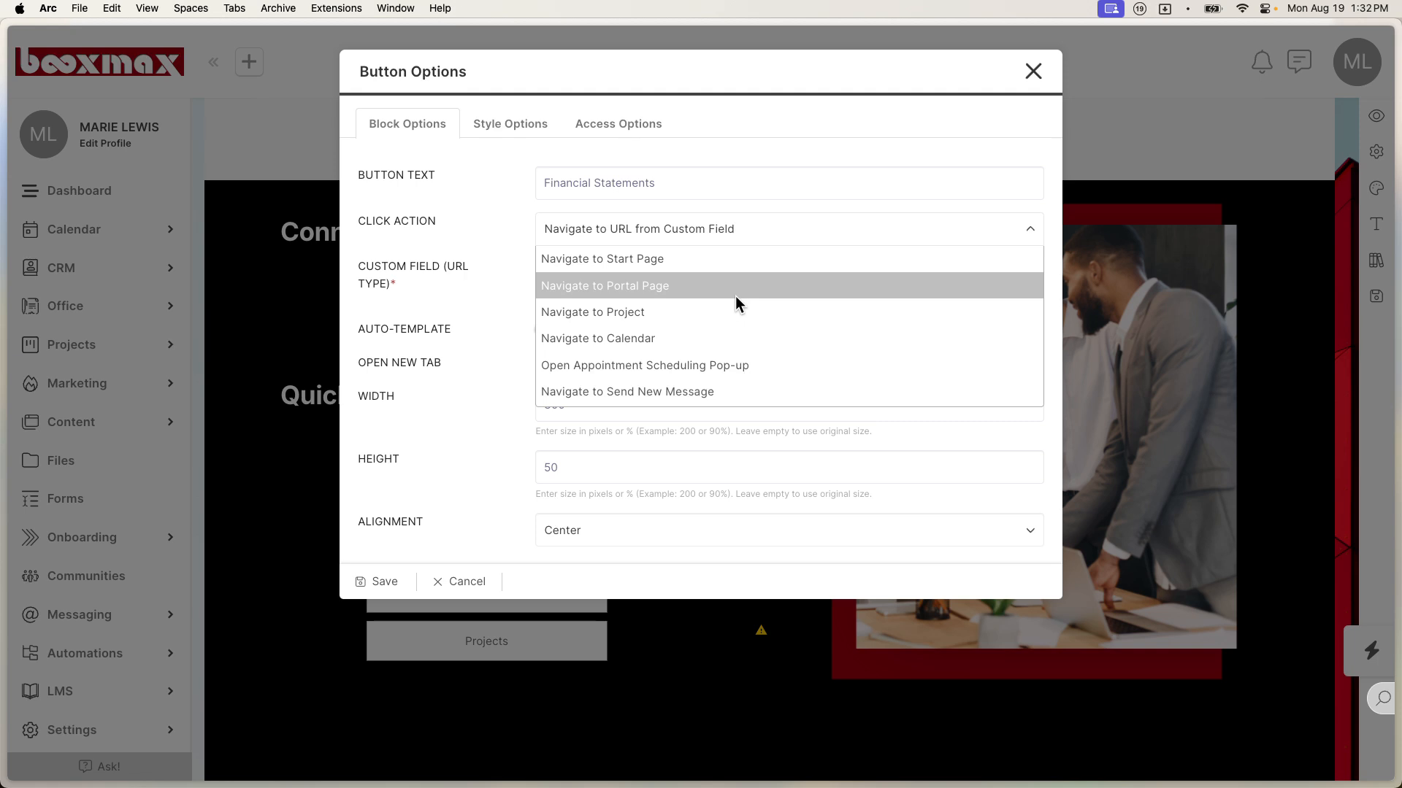
{"action": "scroll", "coordinate": [735, 296], "scroll_direction": "down", "scroll_amount": 10}
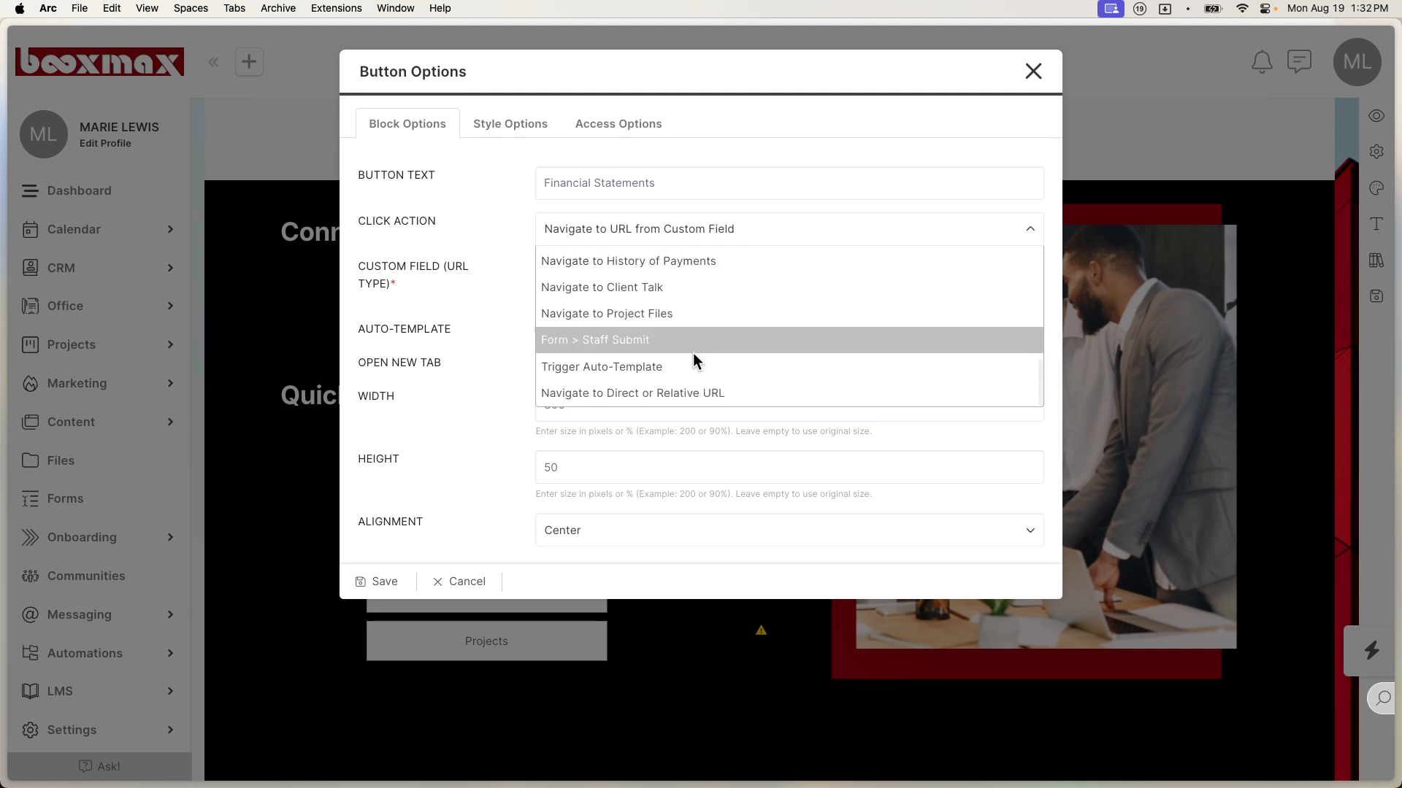
{"action": "left_click", "coordinate": [705, 399]}
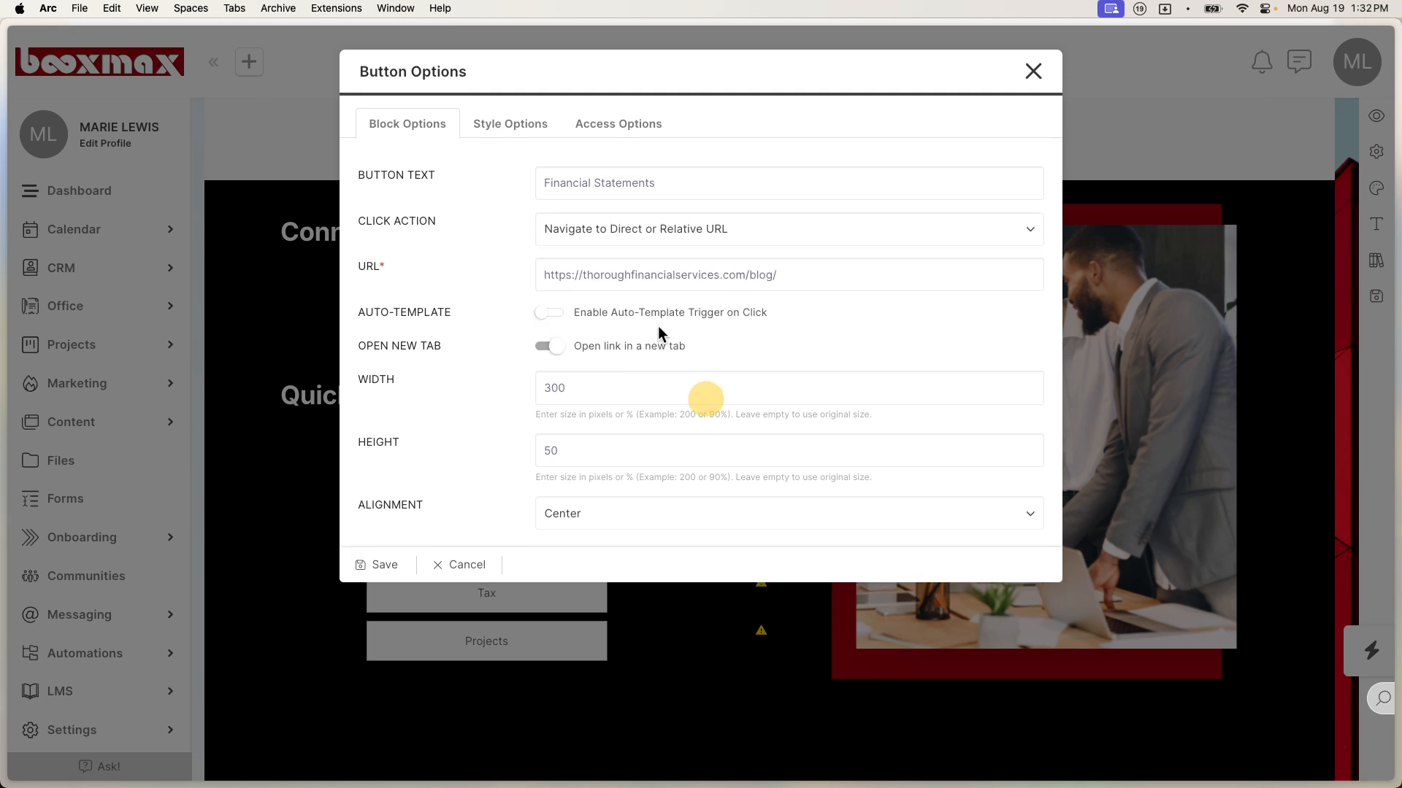
{"action": "left_click", "coordinate": [790, 281]}
Step: Set Click Action back to URL from Custom Field, save the button, and save the dashboard page
{"action": "left_click", "coordinate": [716, 240]}
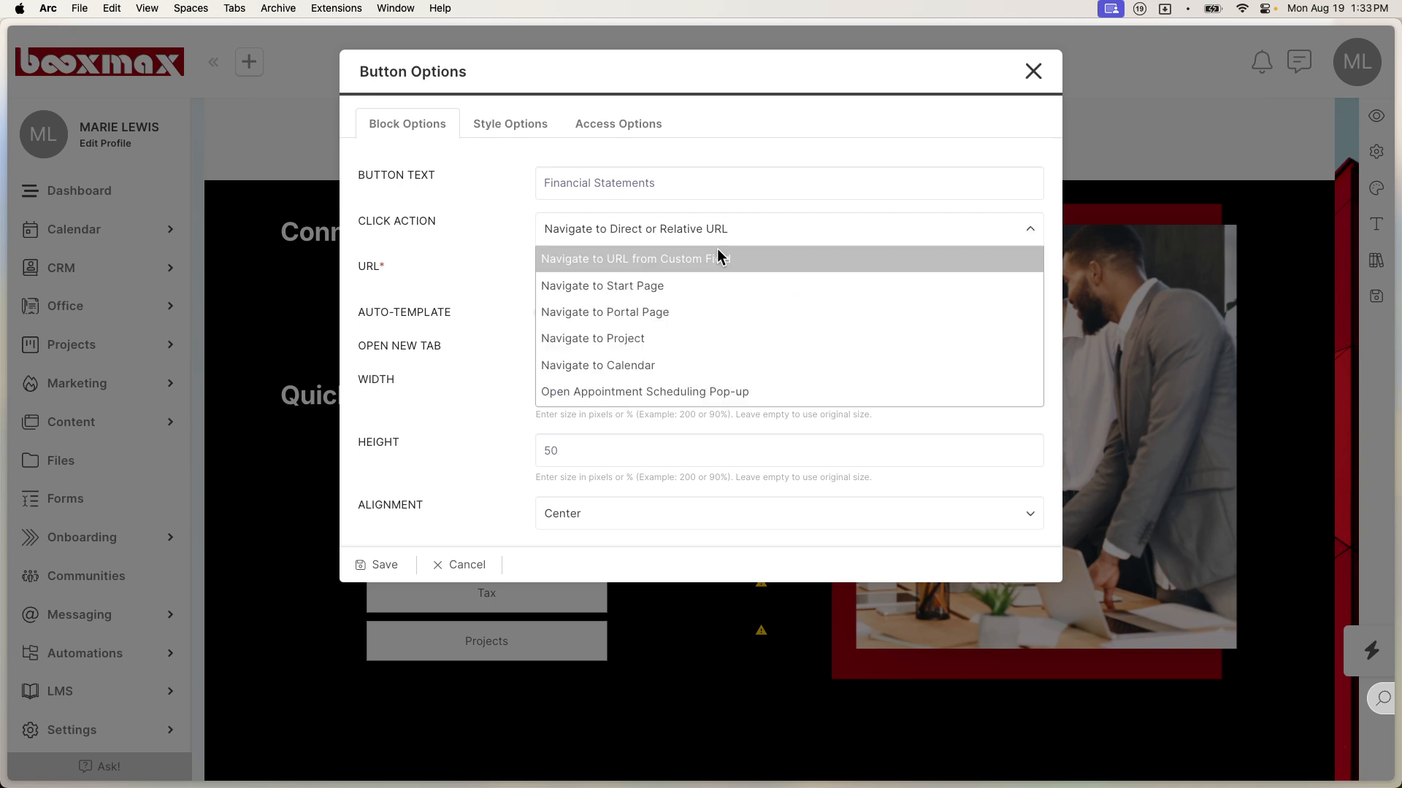
{"action": "left_click", "coordinate": [717, 258]}
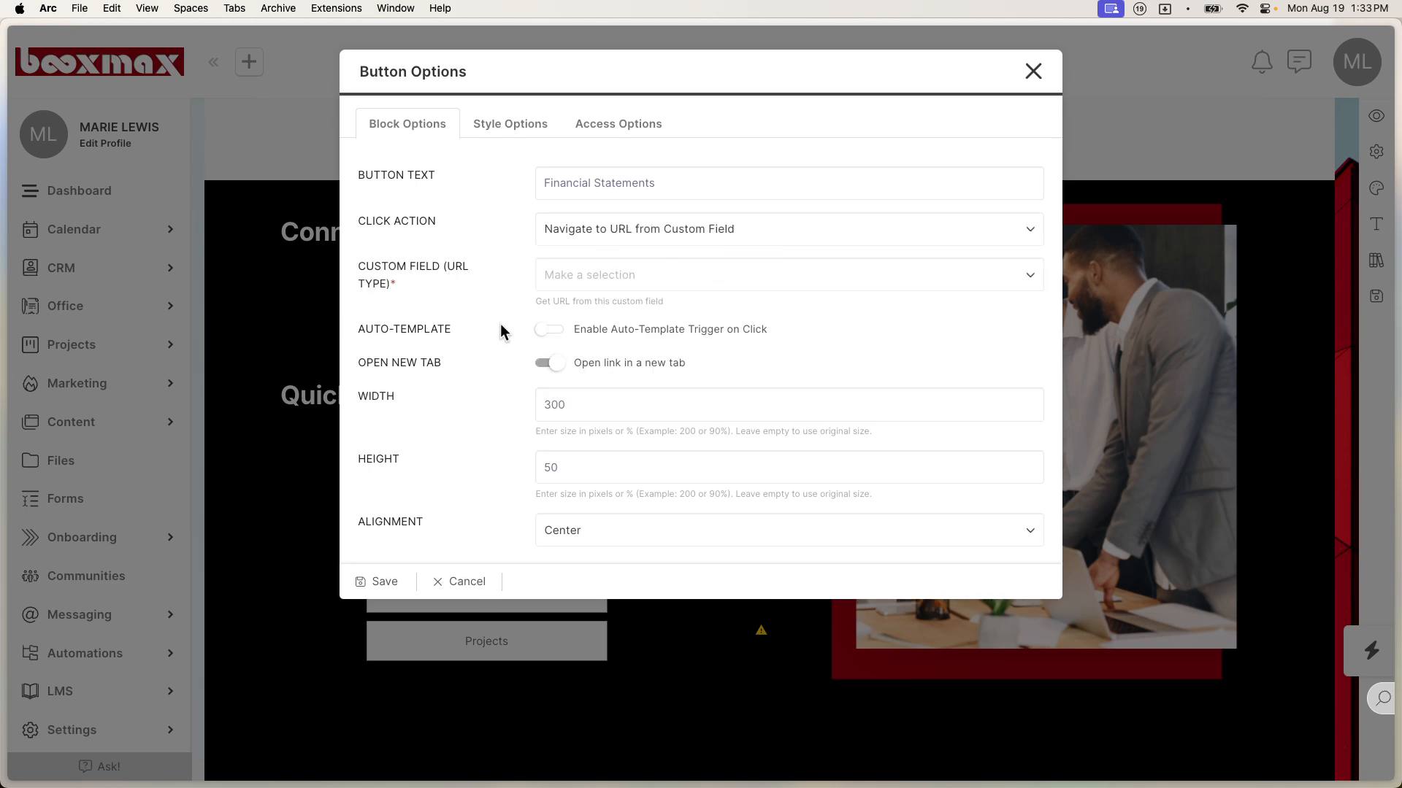
{"action": "left_click", "coordinate": [381, 581]}
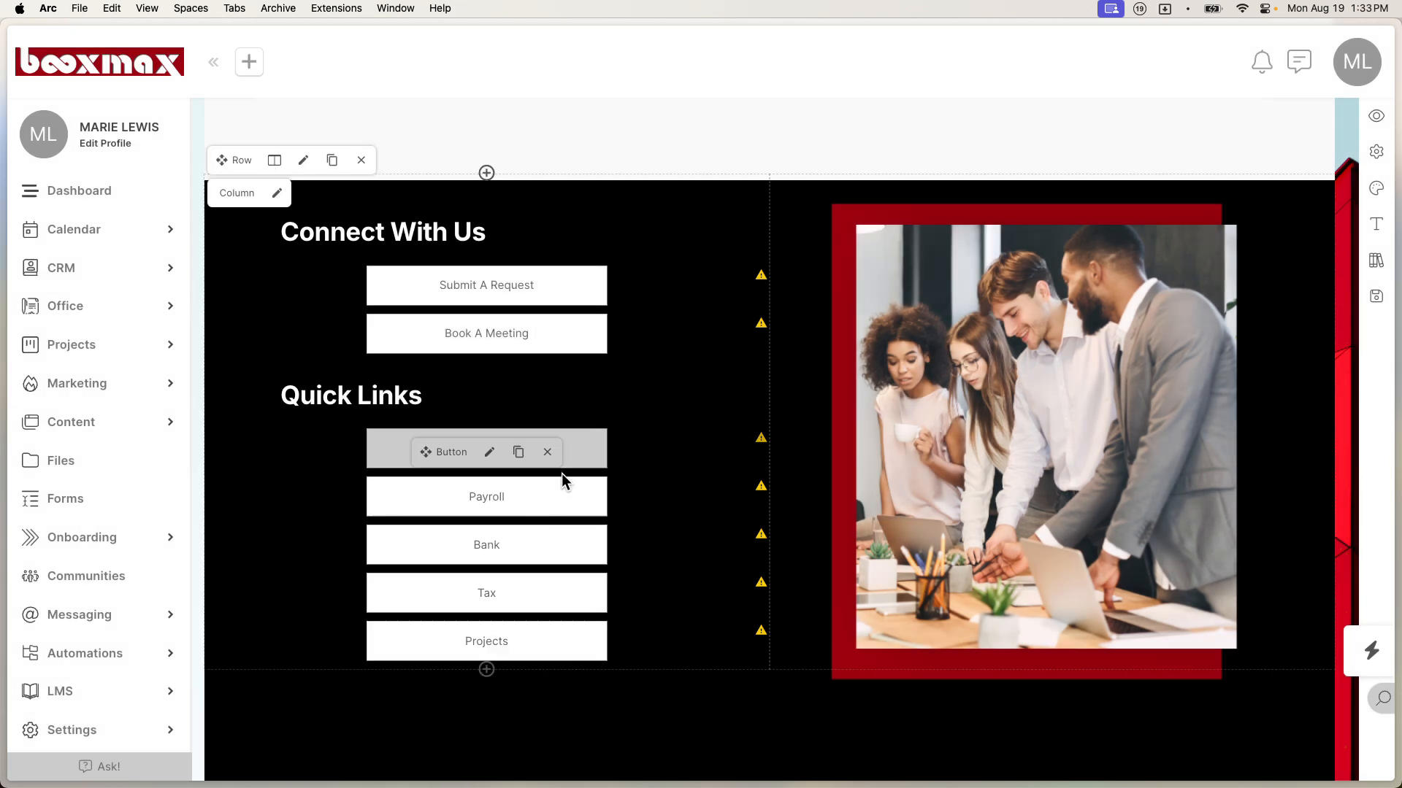
{"action": "left_click", "coordinate": [1376, 296]}
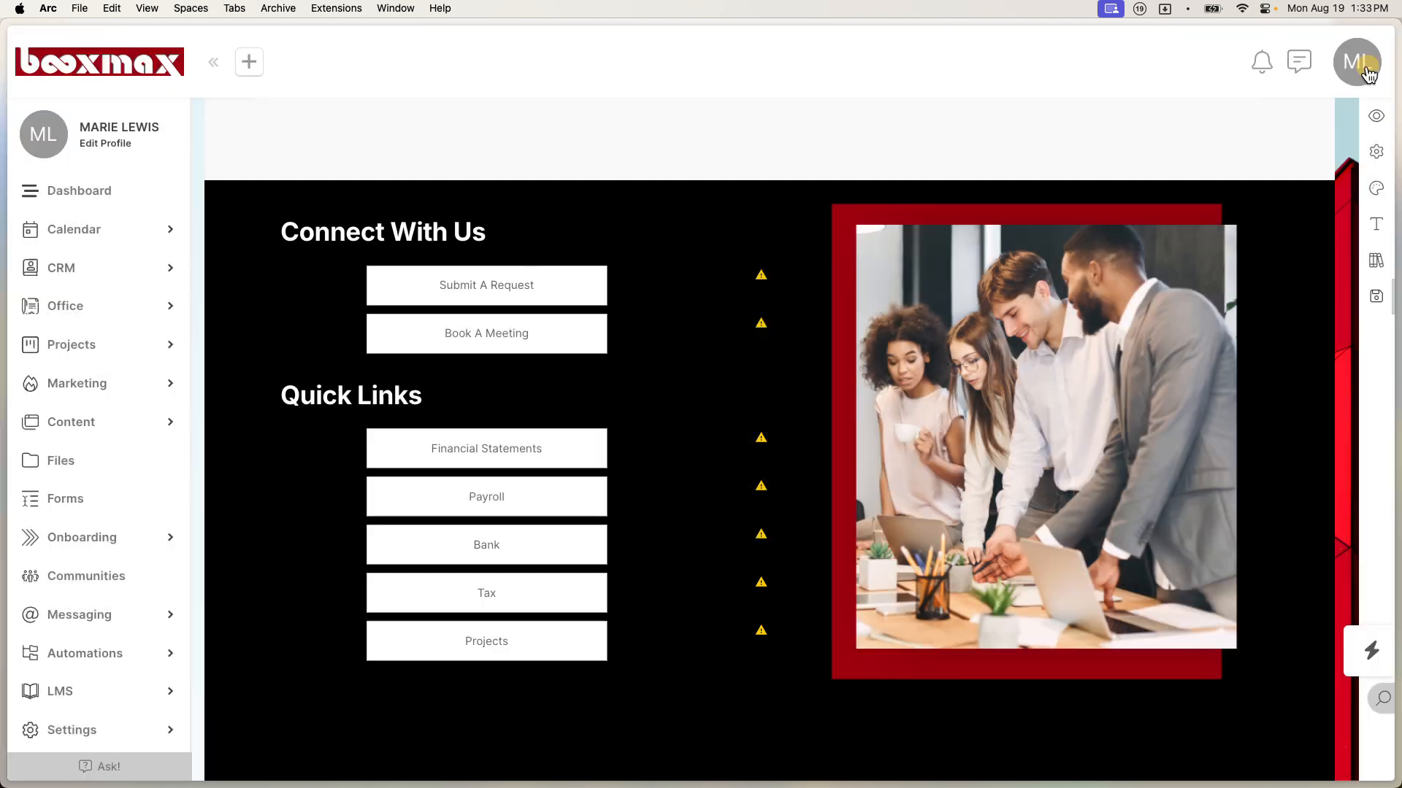
Step: Open Custom Fields from the account menu's Custom Content in a split view
{"action": "left_click", "coordinate": [1357, 63]}
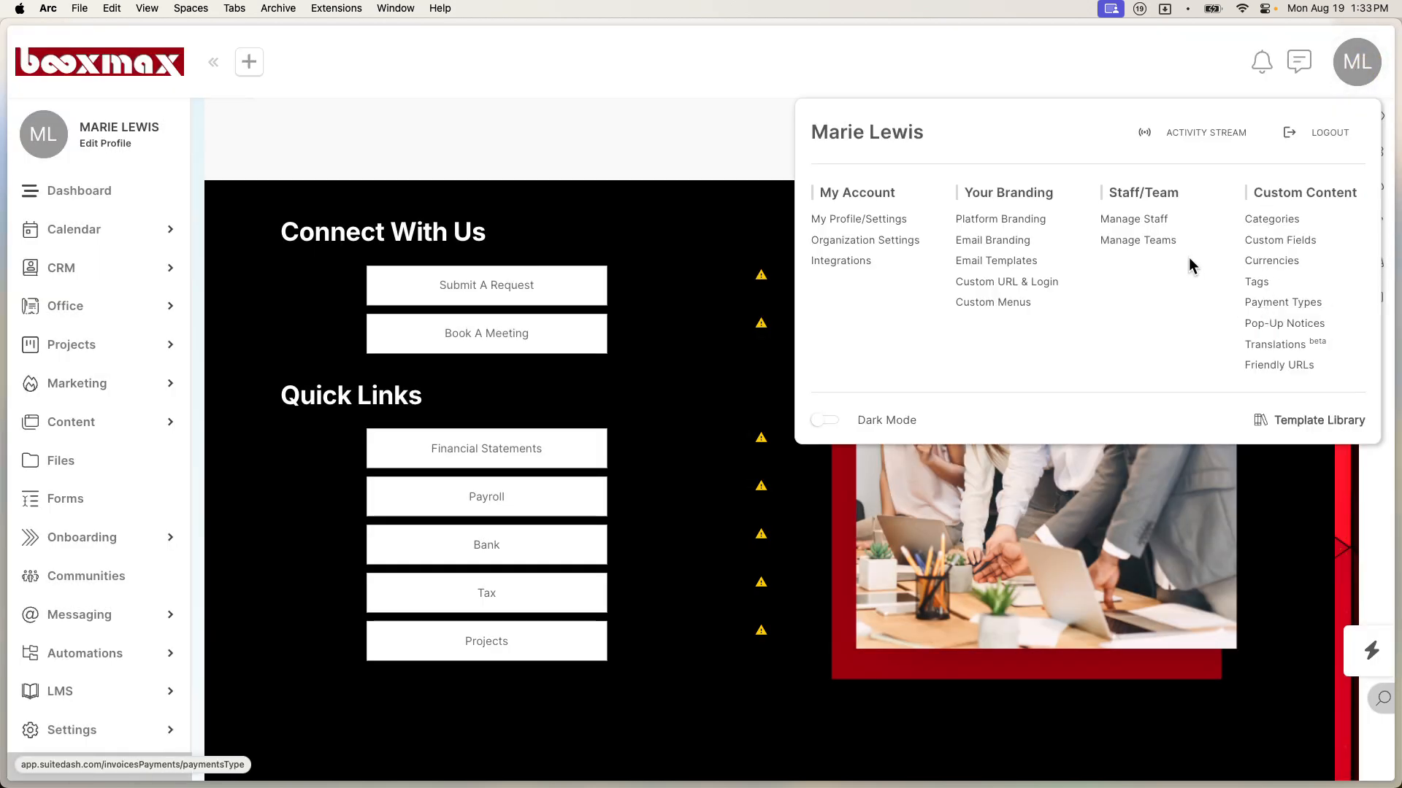
{"action": "right_click", "coordinate": [1283, 253]}
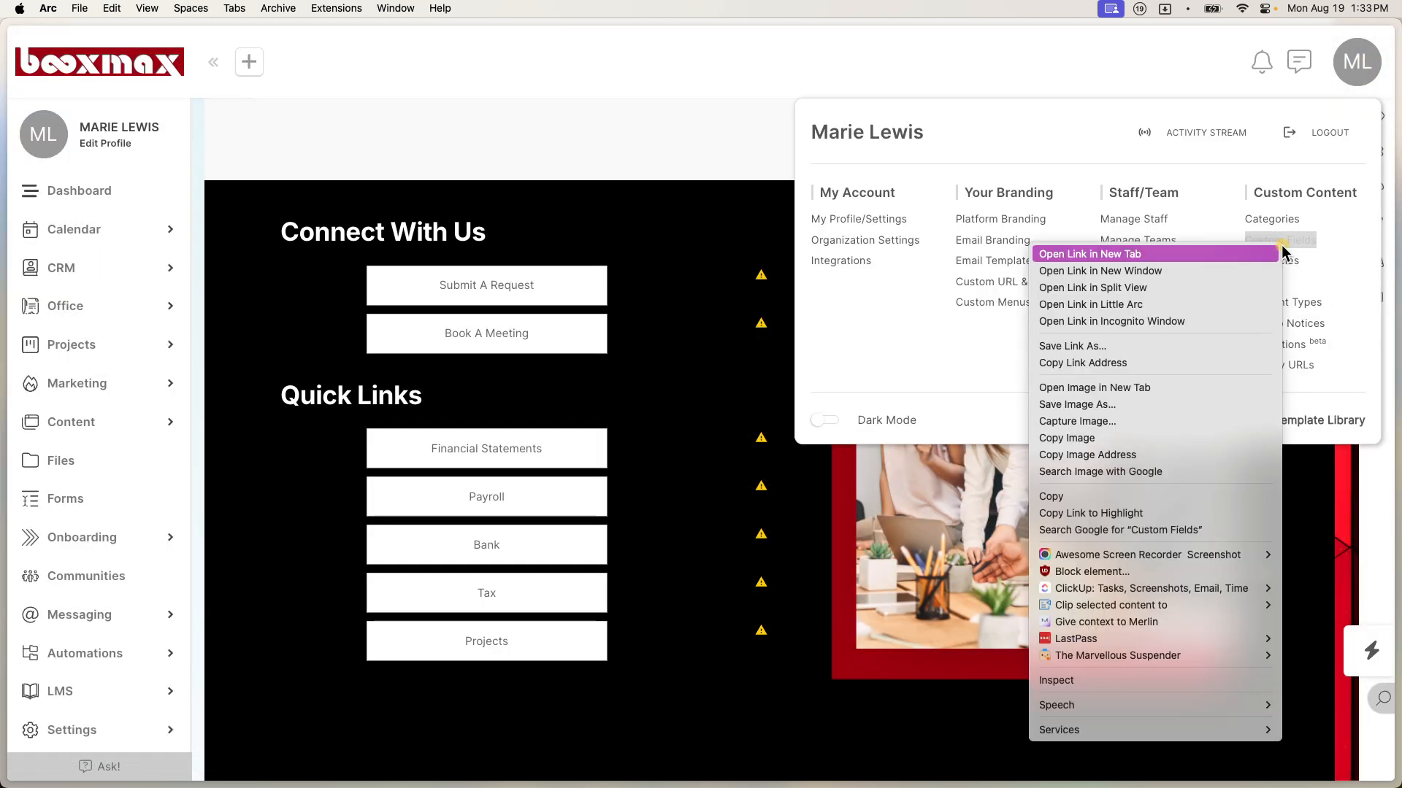
{"action": "left_click", "coordinate": [1214, 290]}
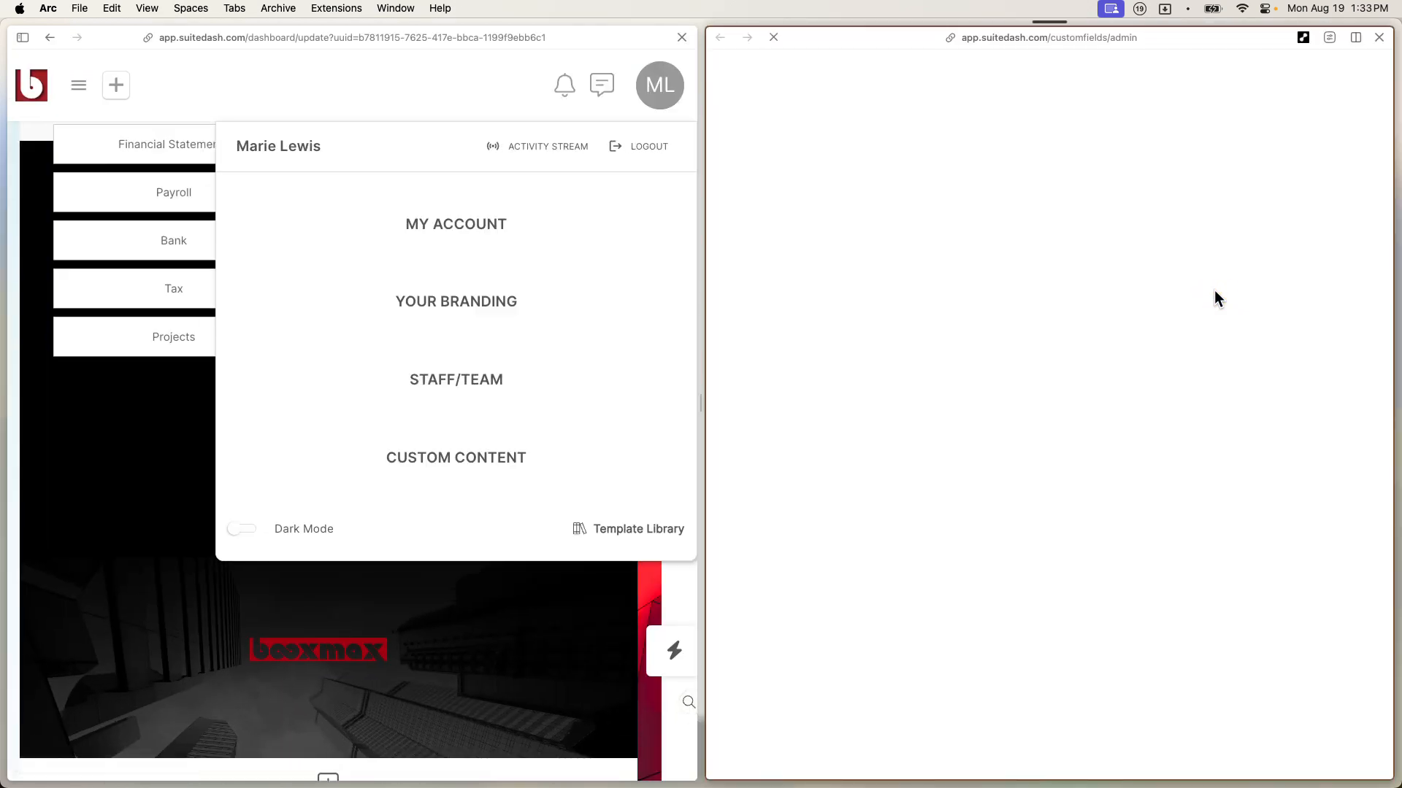
{"action": "left_click", "coordinate": [523, 581]}
{"action": "scroll", "coordinate": [491, 428], "scroll_direction": "up", "scroll_amount": 3}
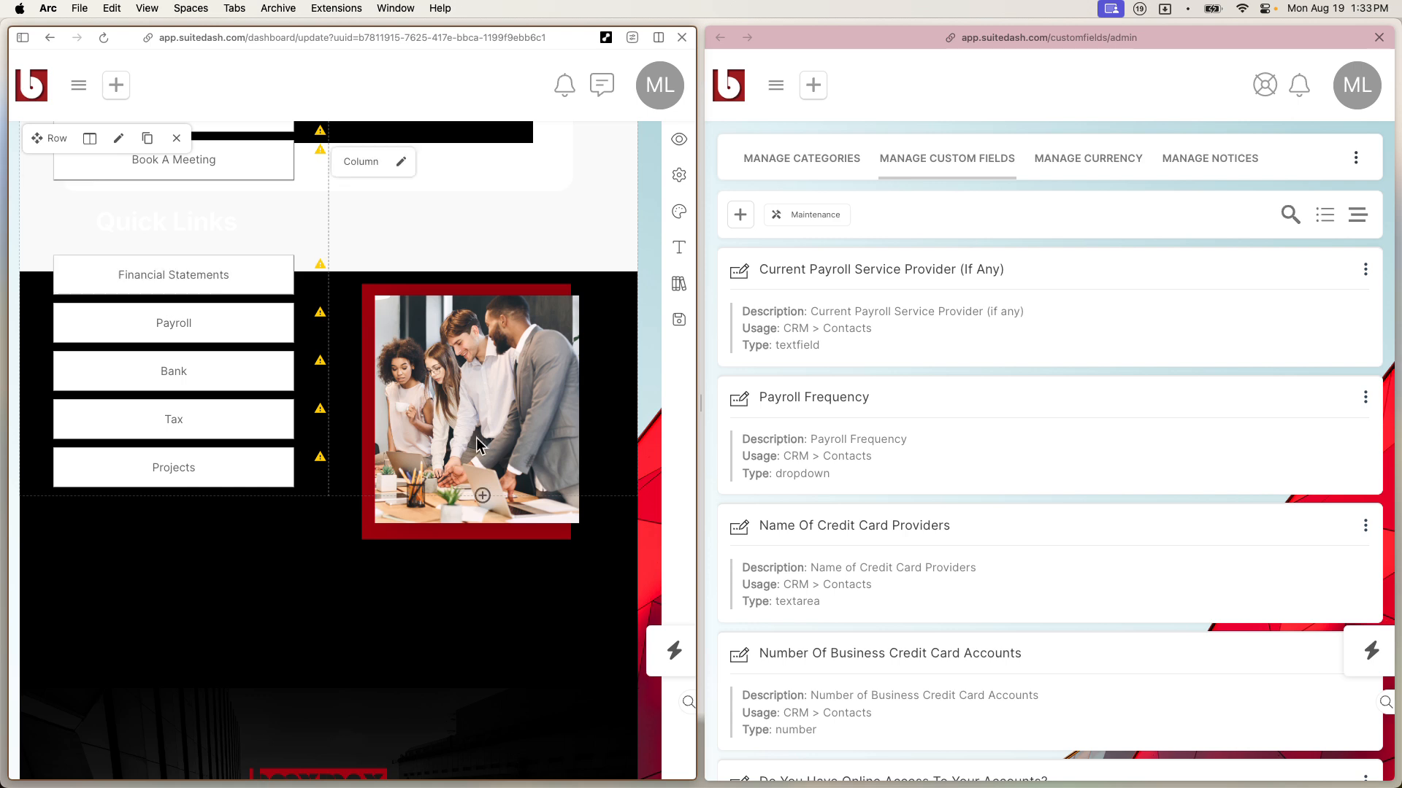
Step: Start a new custom field named Financial Statements with the folder-link prompt pasted as description
{"action": "left_click", "coordinate": [739, 213]}
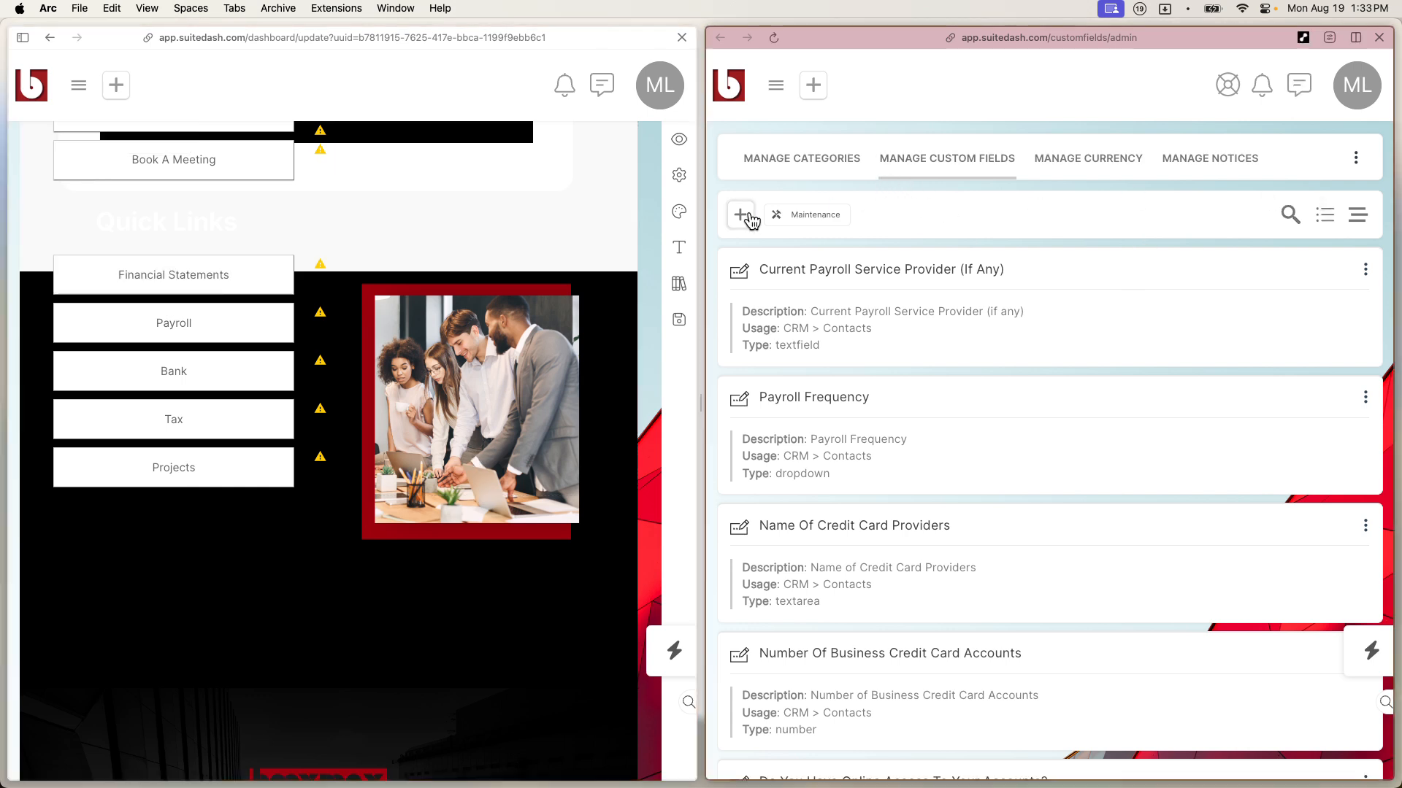
{"action": "left_click", "coordinate": [924, 160]}
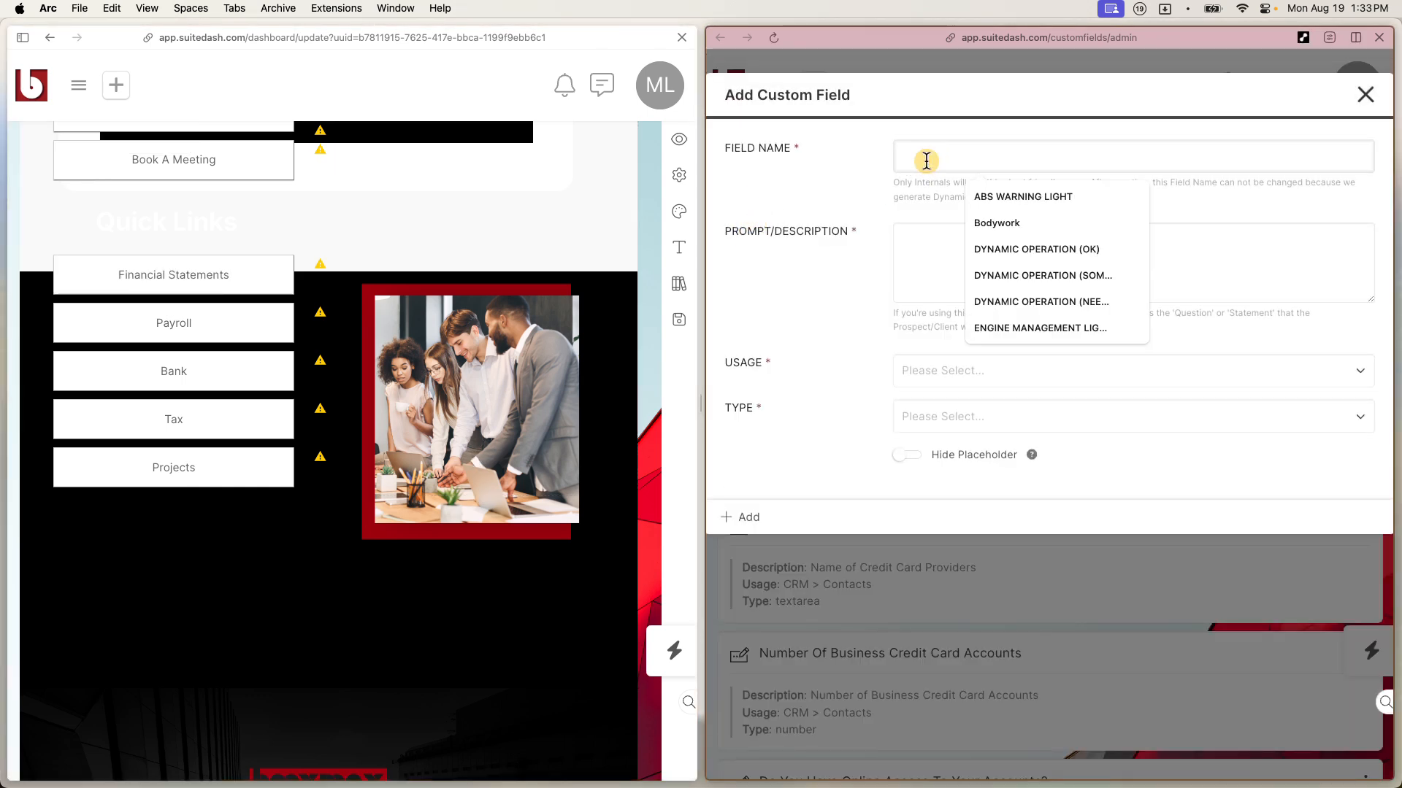
{"action": "key", "text": "super+shift+v"}
{"action": "double_click", "coordinate": [316, 663]}
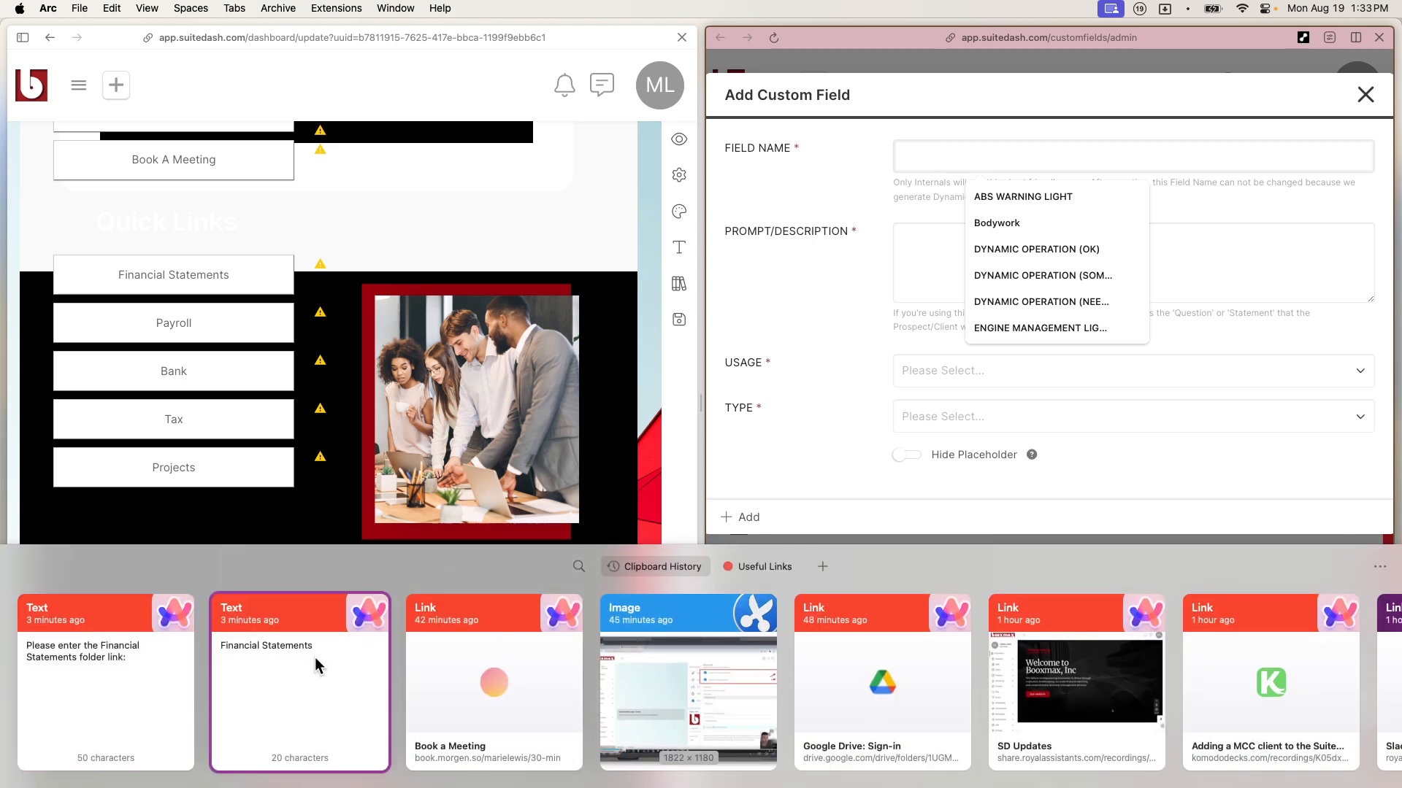
{"action": "left_click", "coordinate": [955, 265]}
{"action": "key", "text": "super+shift+v"}
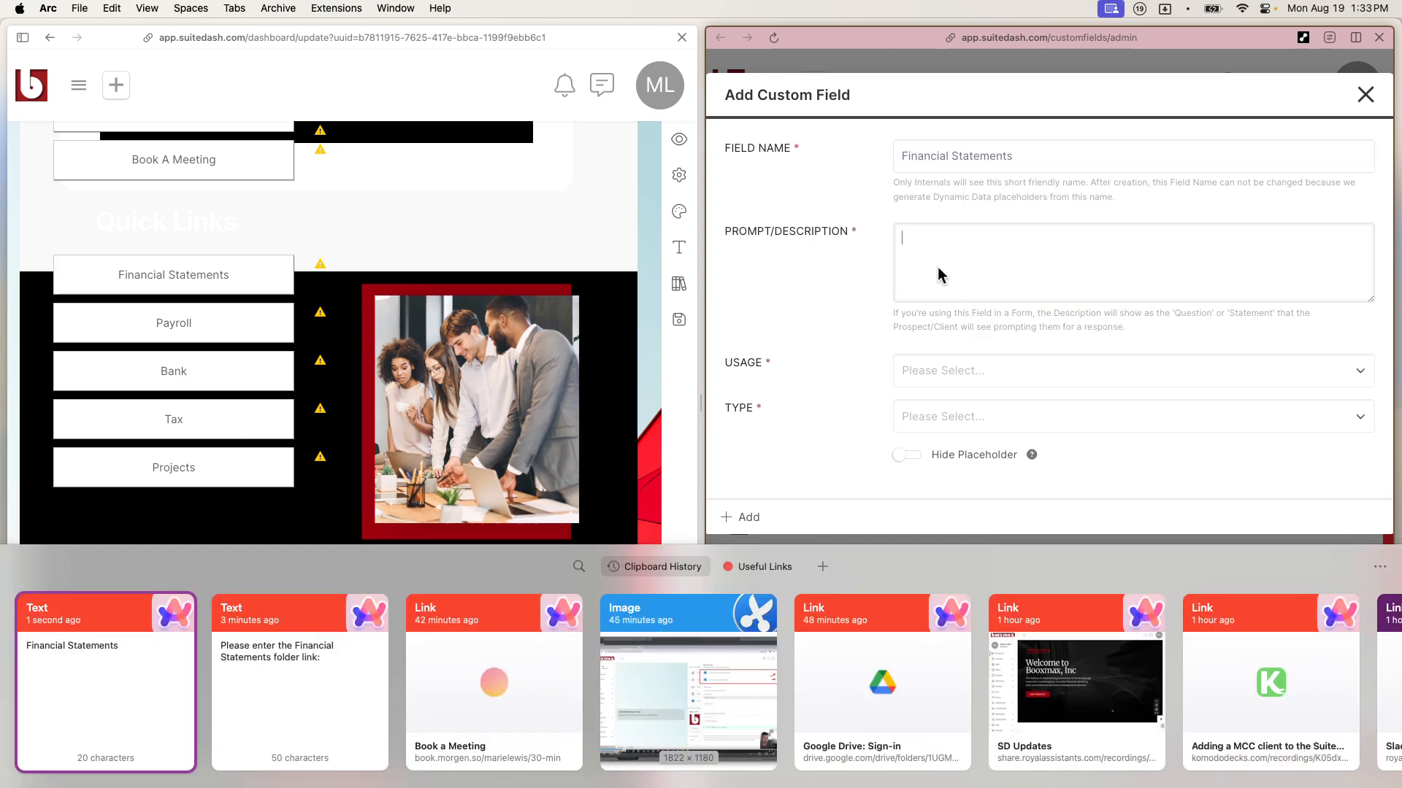
{"action": "double_click", "coordinate": [256, 643]}
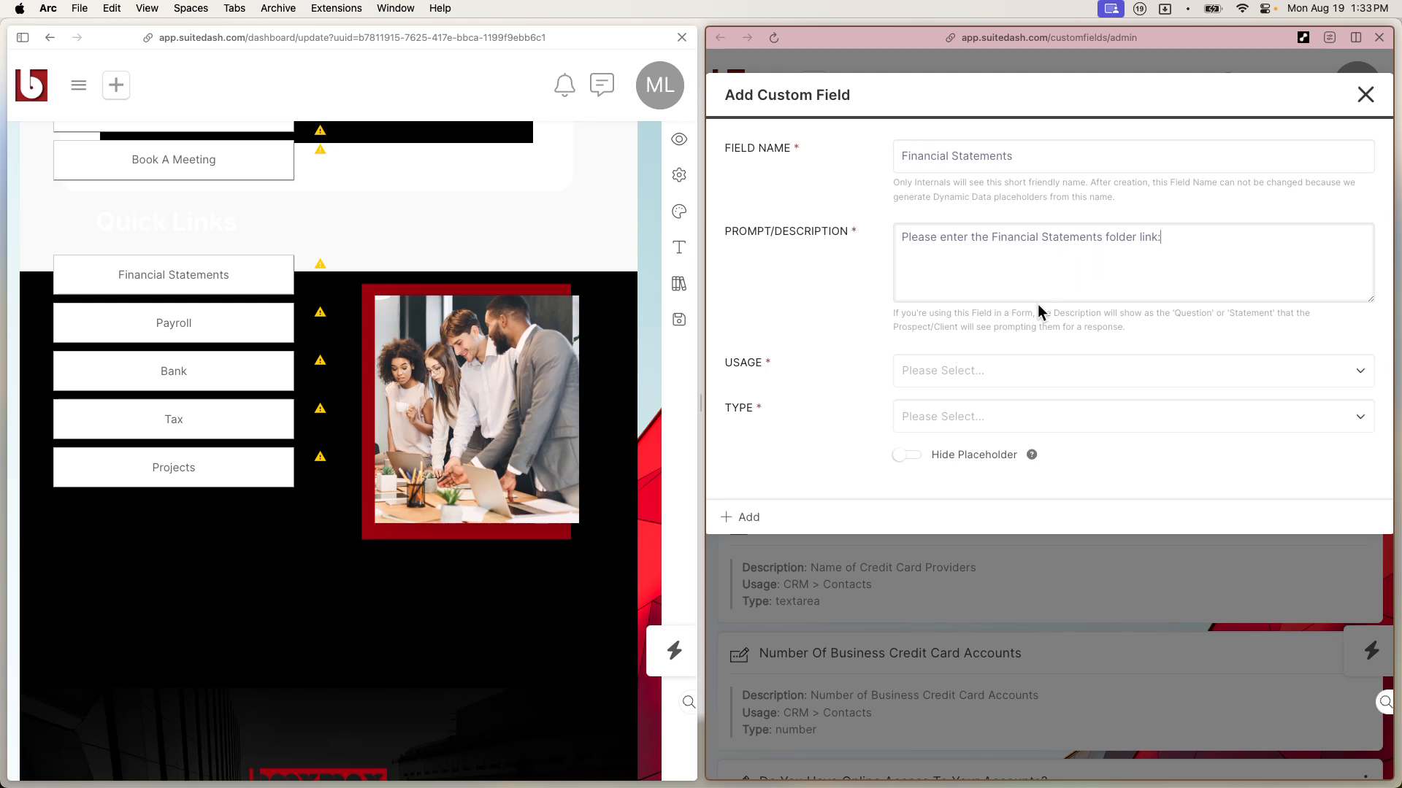
Step: Set the field's Usage to CRM > Contacts and Type to URL, then add it
{"action": "left_click", "coordinate": [980, 386]}
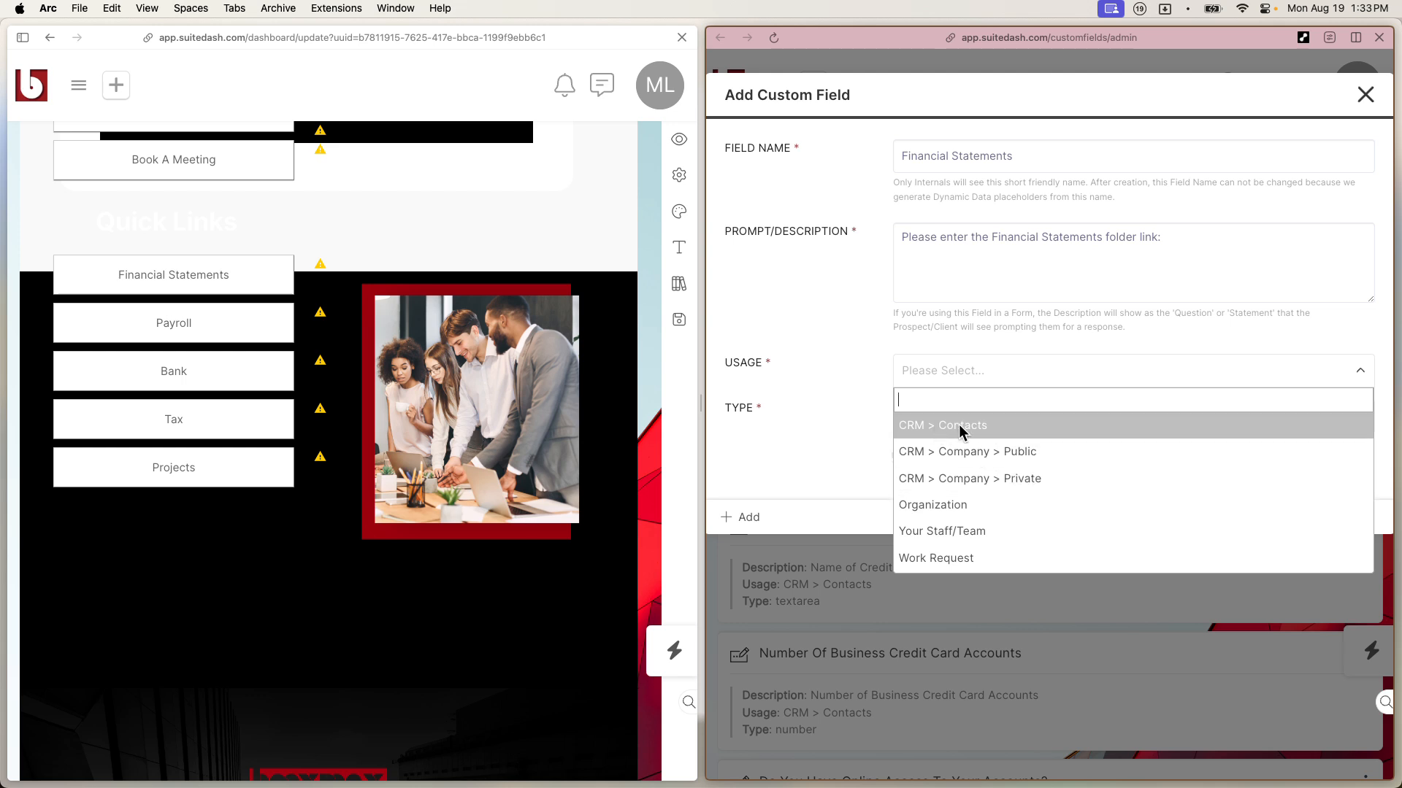
{"action": "left_click", "coordinate": [997, 425]}
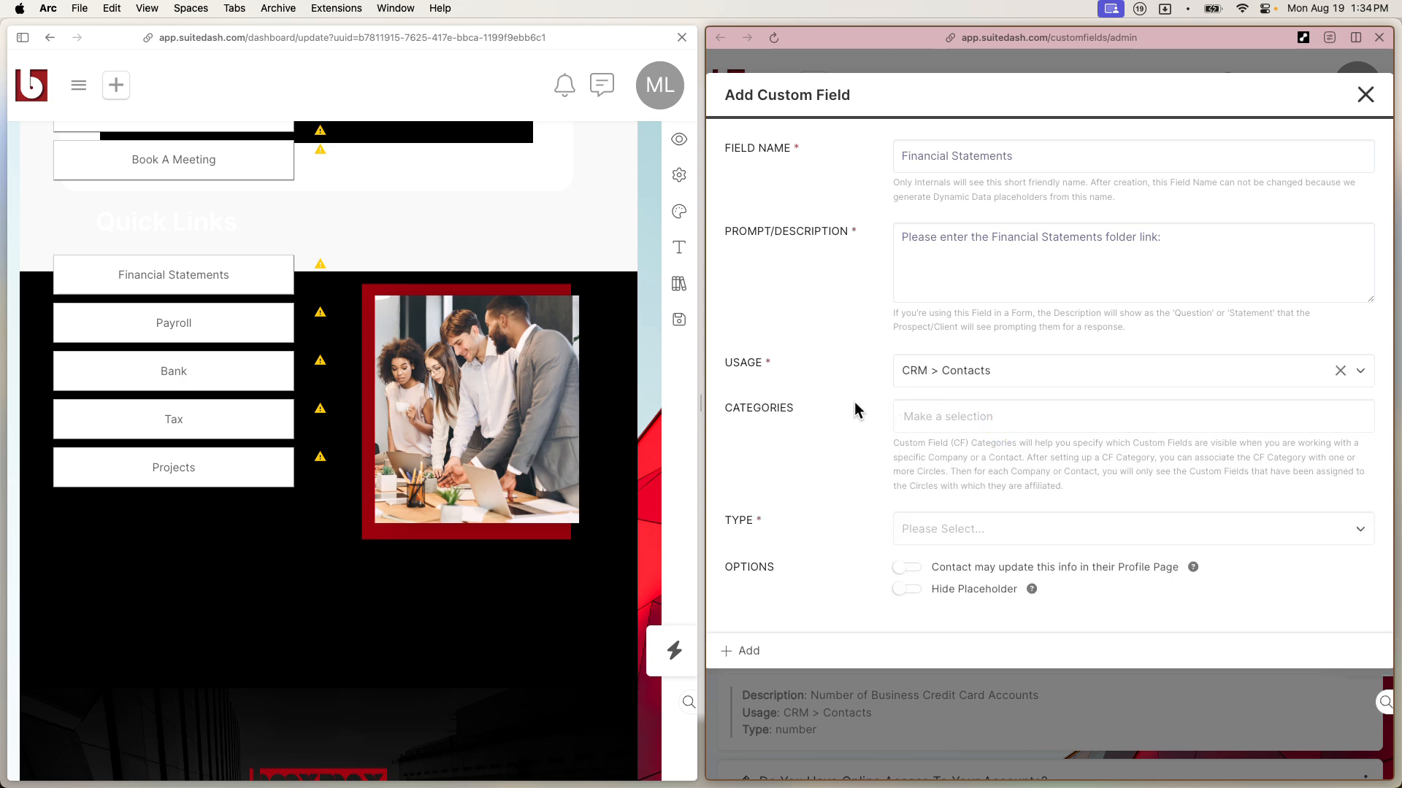
{"action": "left_click", "coordinate": [955, 530]}
{"action": "scroll", "coordinate": [904, 721], "scroll_direction": "down", "scroll_amount": 5}
{"action": "left_click", "coordinate": [916, 689]}
{"action": "left_click", "coordinate": [752, 652]}
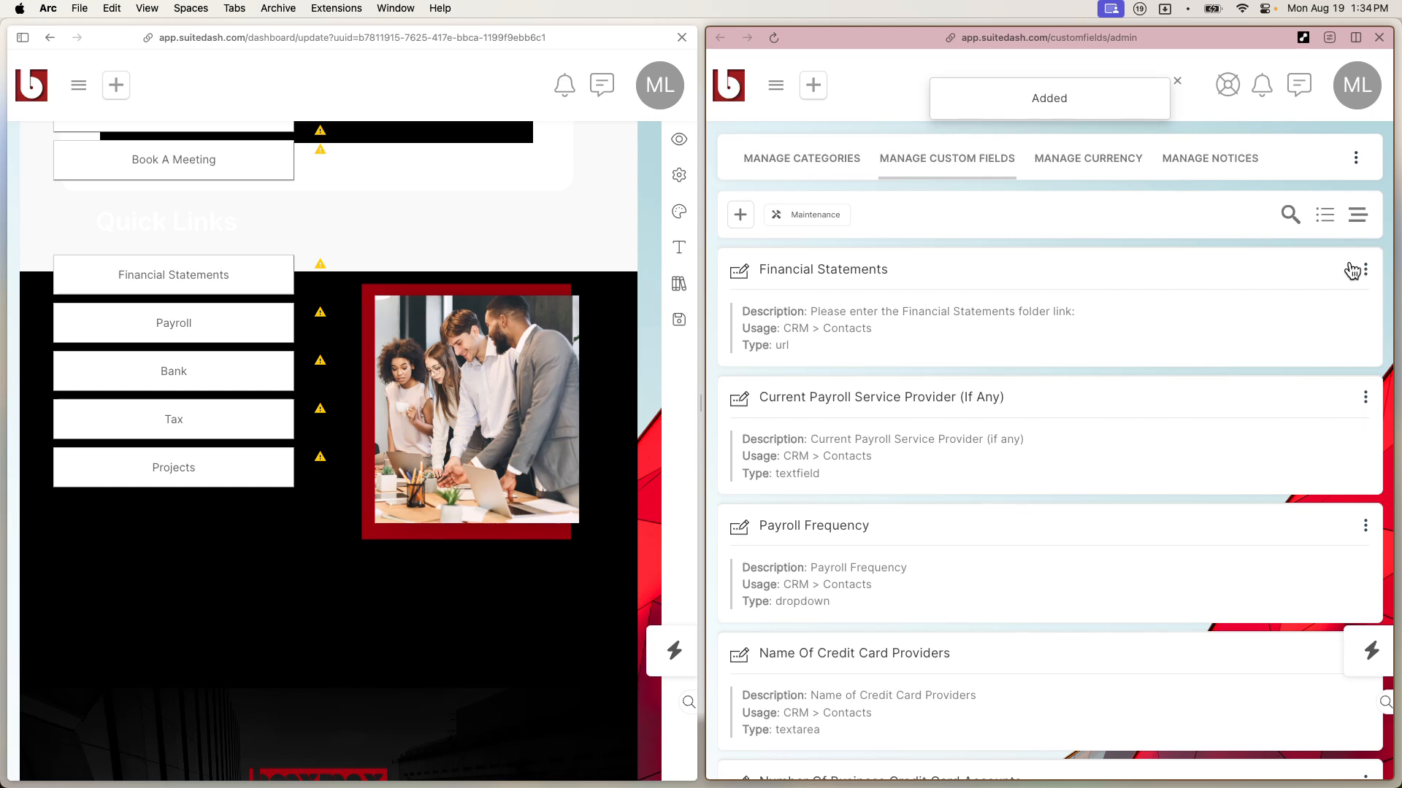
Step: Duplicate Financial Statements as 'Payroll Folder URL' prompting for the Payroll folder link, and add it
{"action": "left_click", "coordinate": [1364, 270]}
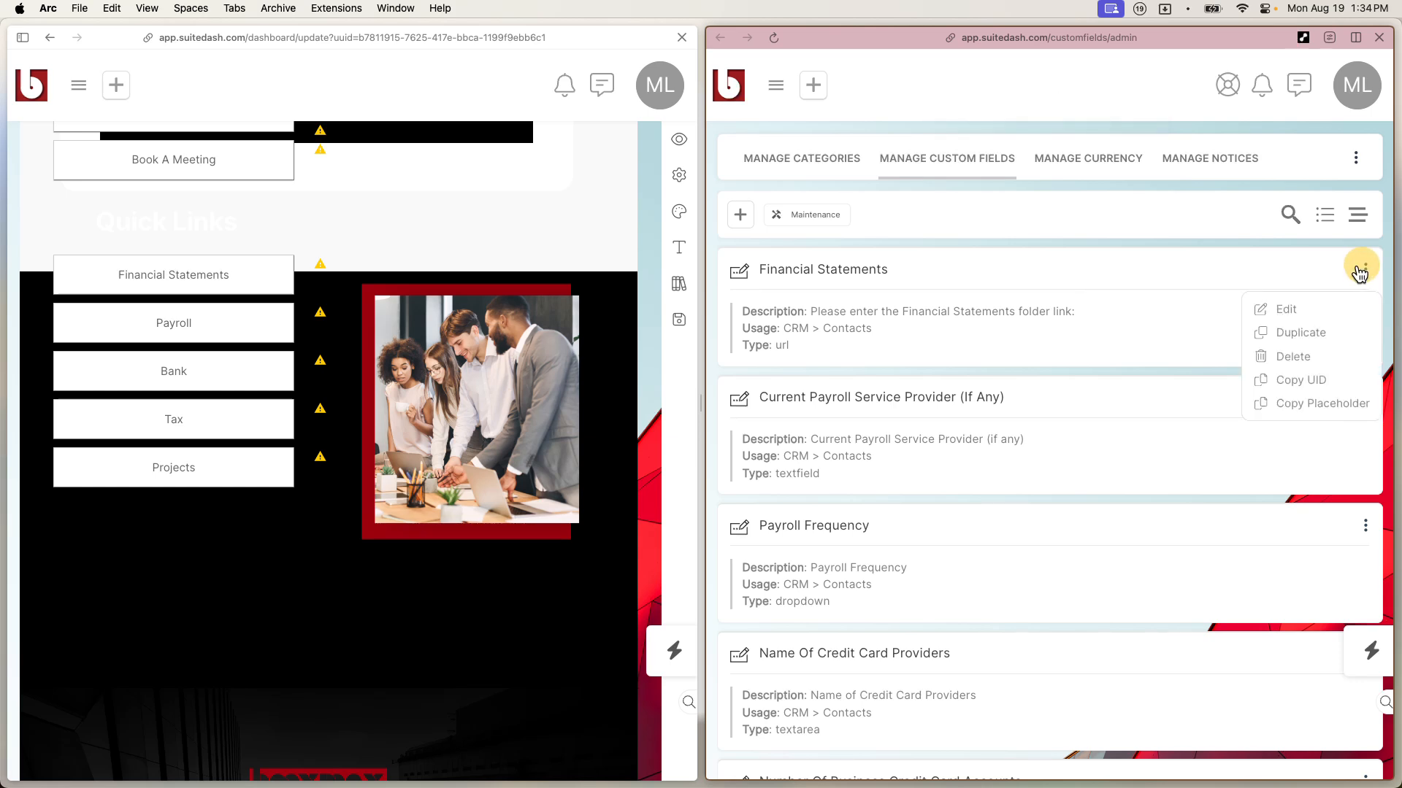
{"action": "left_click", "coordinate": [1317, 334]}
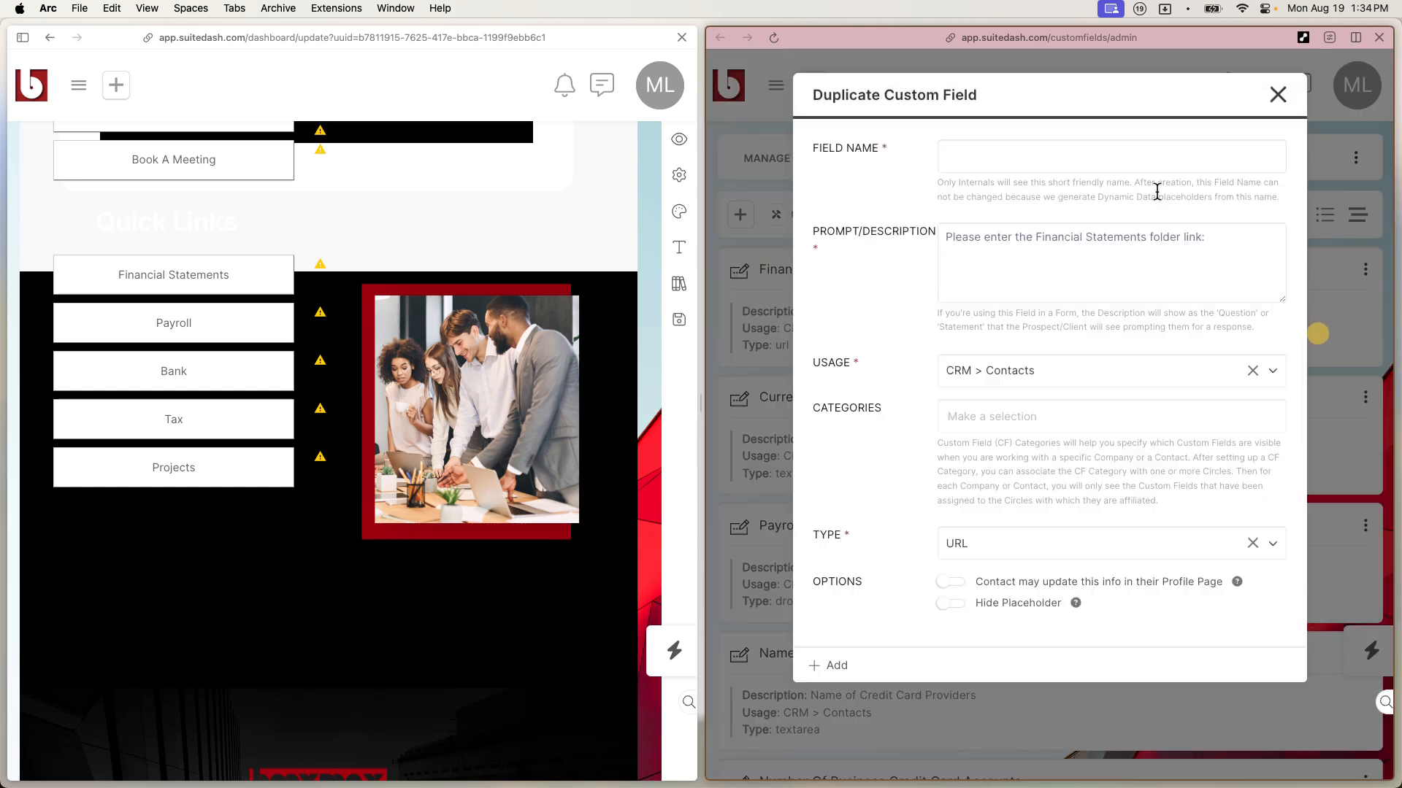
{"action": "left_click", "coordinate": [1085, 162]}
{"action": "type", "text": "Pay"}
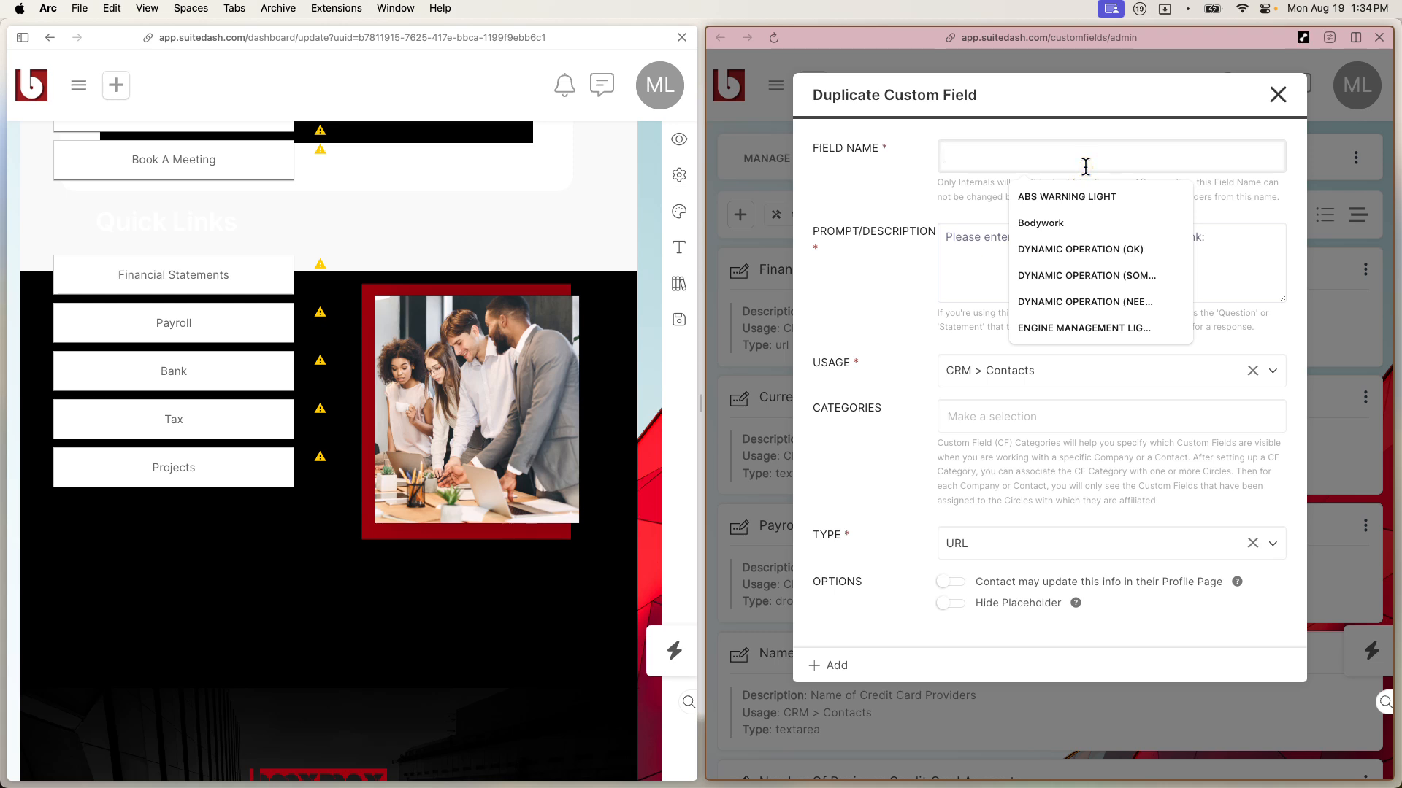
{"action": "type", "text": "roll"}
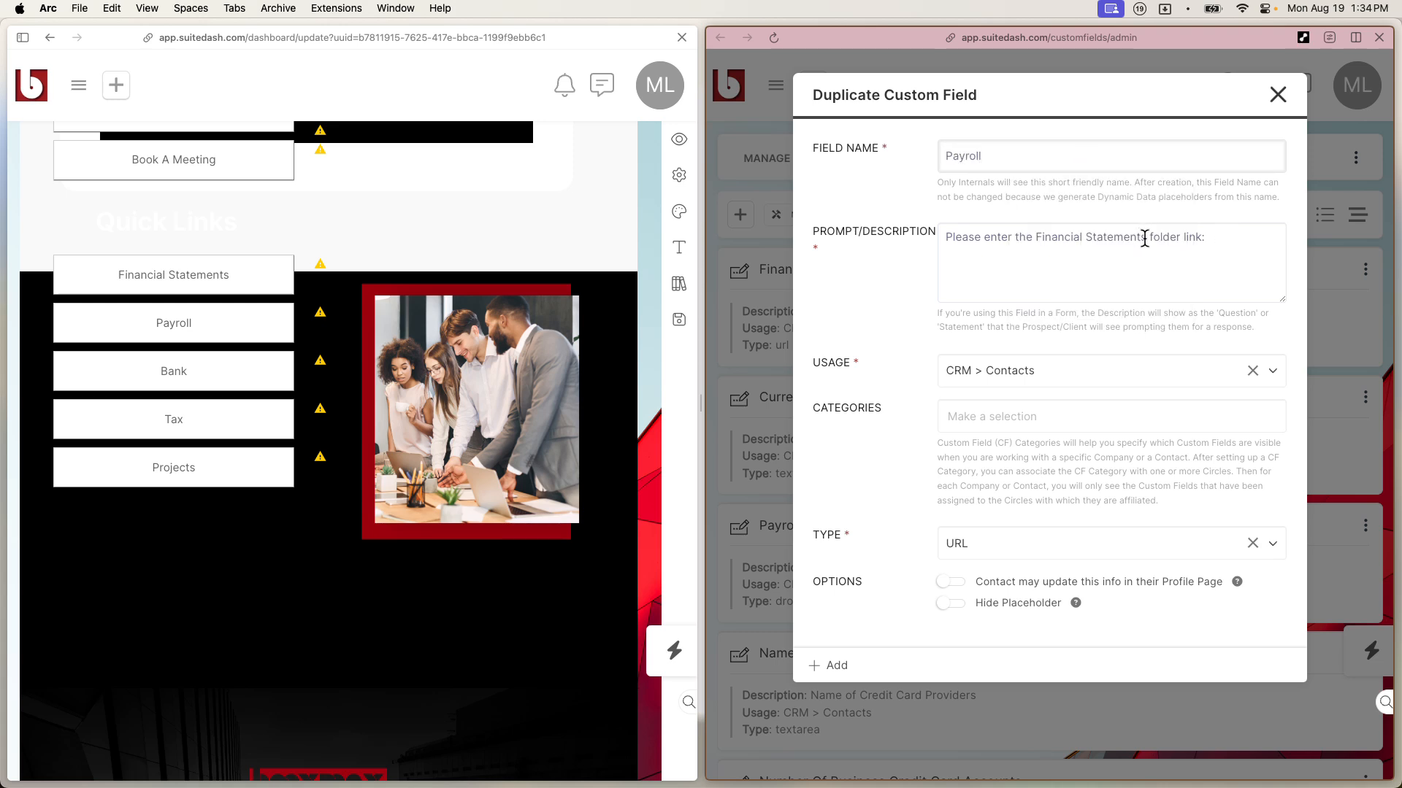
{"action": "left_click_drag", "start_coordinate": [1145, 238], "coordinate": [1043, 240]}
{"action": "type", "text": "Payroll"}
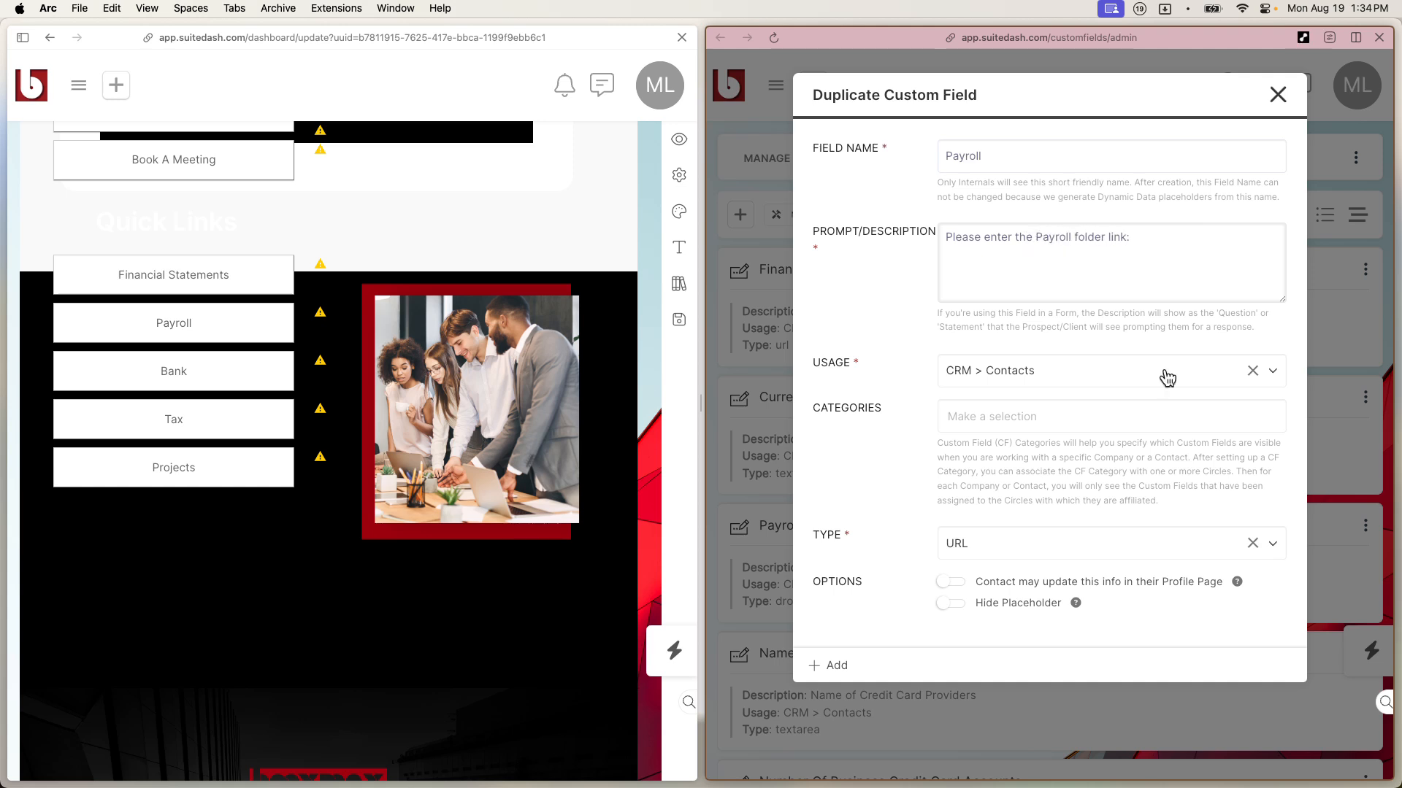
{"action": "left_click", "coordinate": [1092, 165]}
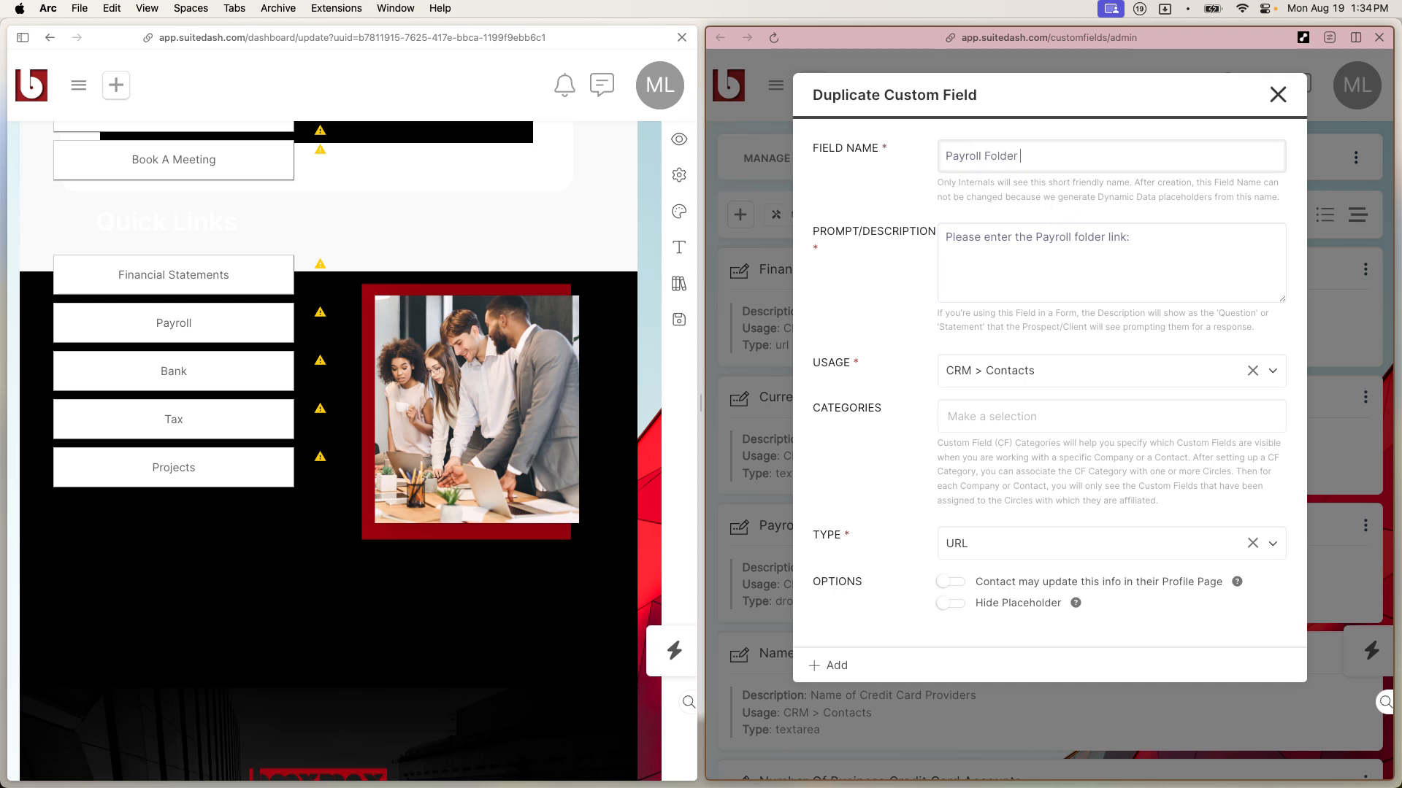
{"action": "key", "text": "super+a"}
{"action": "key", "text": "super+c"}
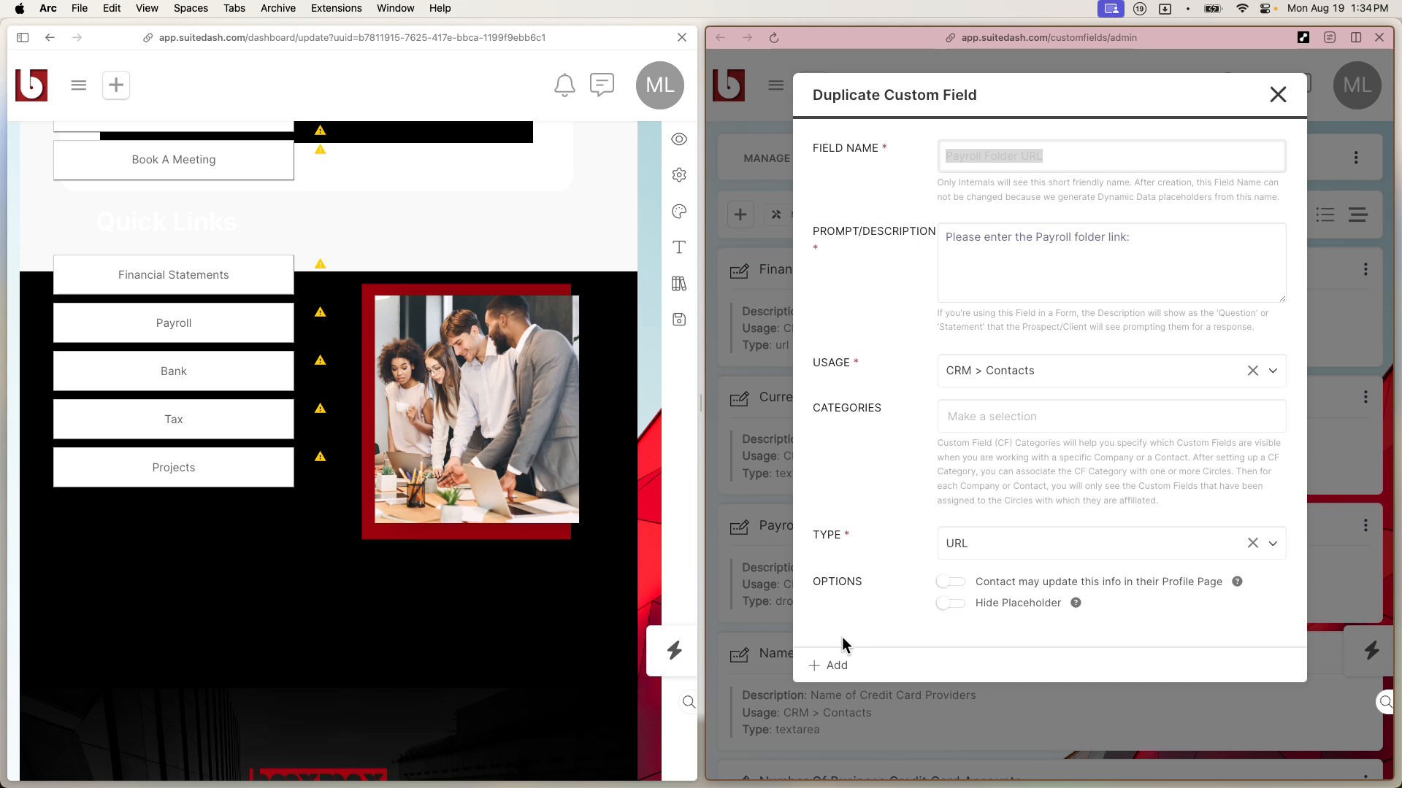
{"action": "left_click", "coordinate": [830, 667]}
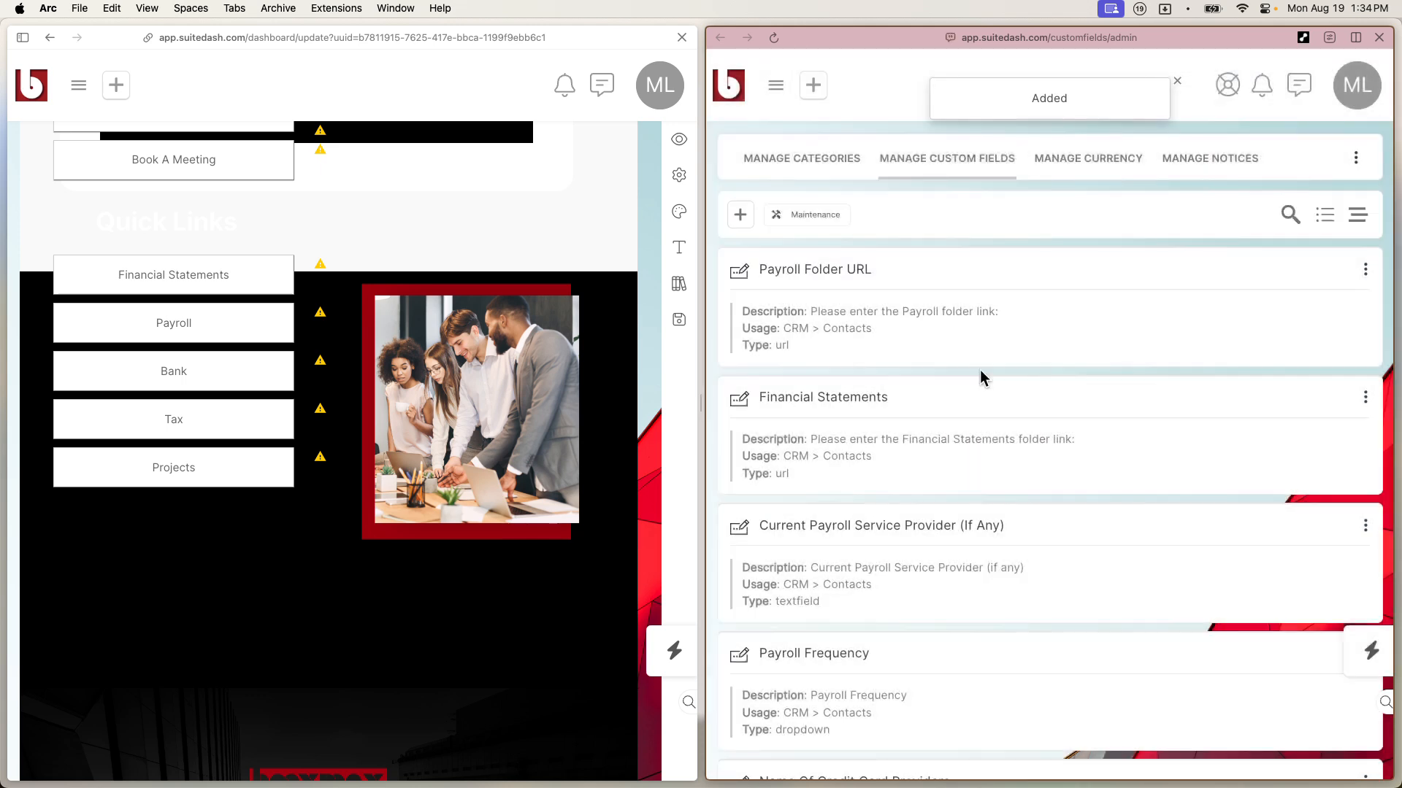
{"action": "left_click", "coordinate": [1365, 399]}
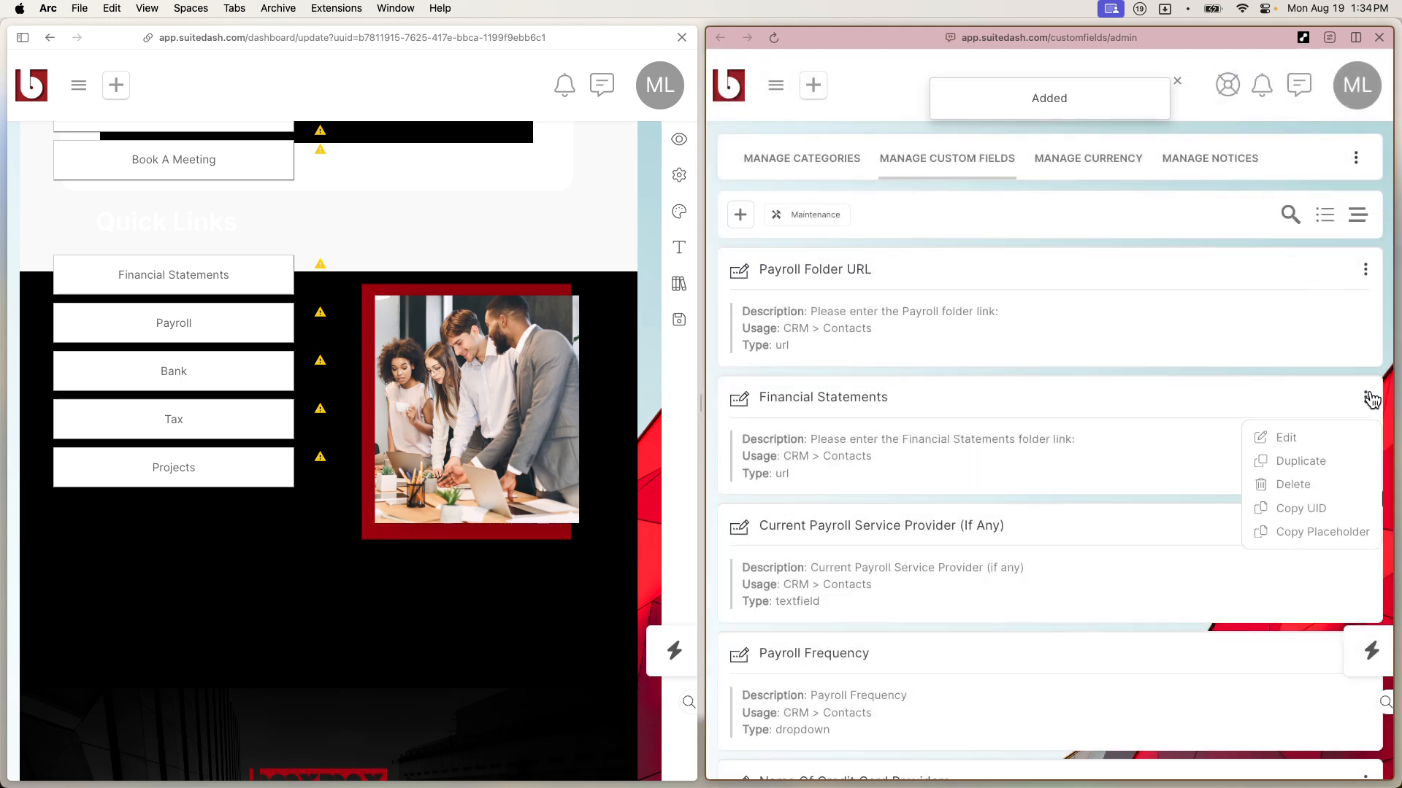
Step: Duplicate Financial Statements as a new field named 'Financial Statements Folder URL' and add it
{"action": "left_click", "coordinate": [1311, 437]}
{"action": "left_click_drag", "start_coordinate": [1039, 150], "coordinate": [878, 160]}
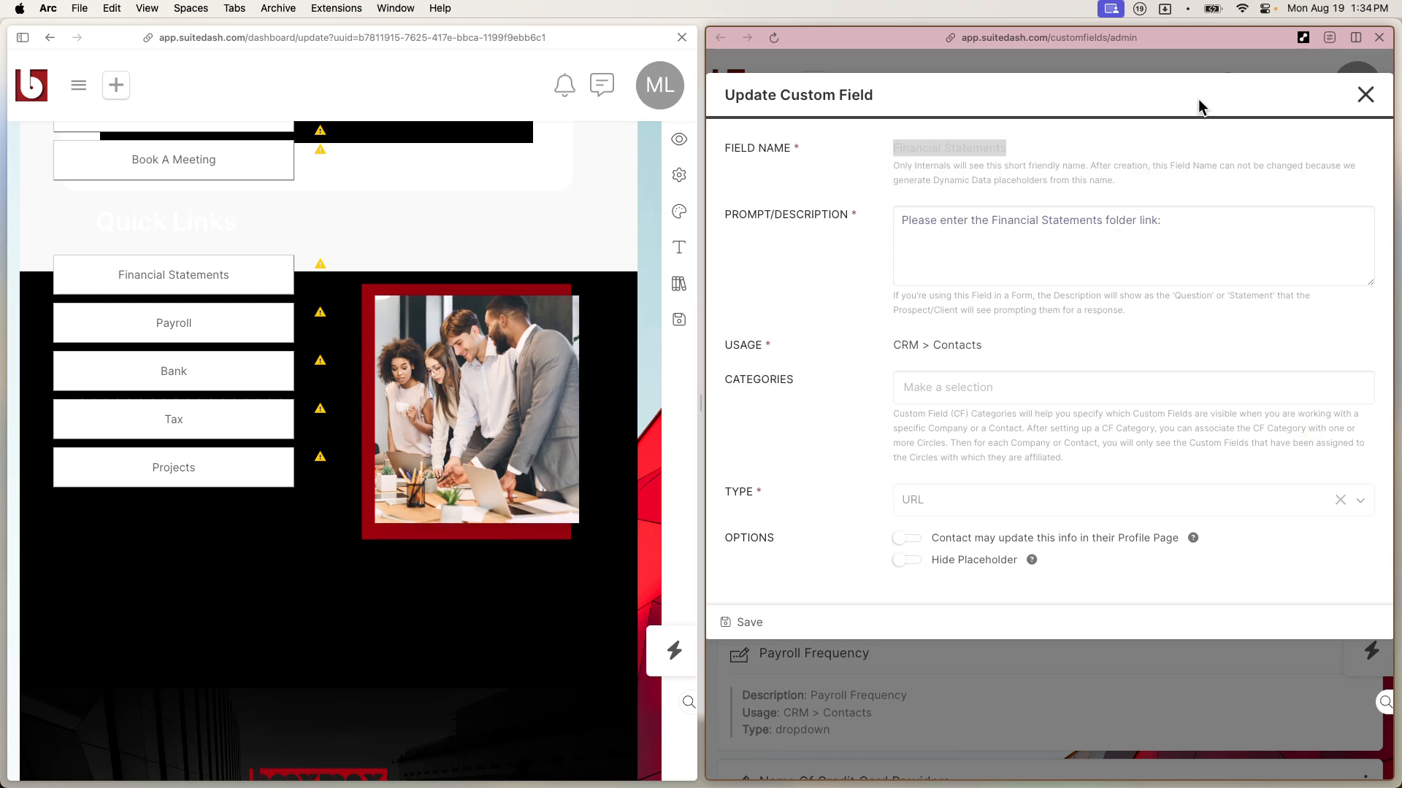
{"action": "left_click", "coordinate": [1365, 95]}
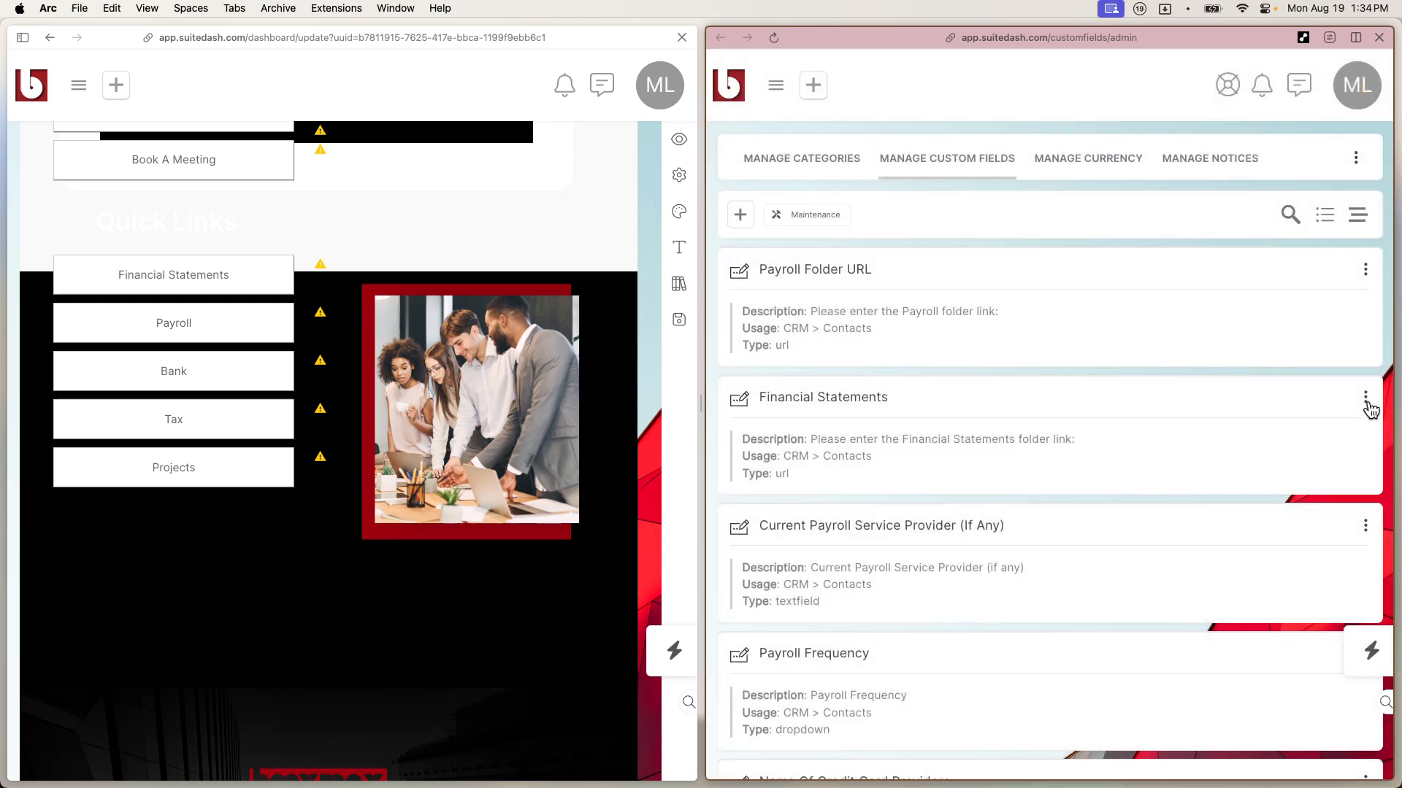
{"action": "left_click", "coordinate": [1365, 399]}
{"action": "left_click", "coordinate": [1320, 475]}
{"action": "left_click", "coordinate": [1095, 162]}
{"action": "key", "text": "super+shift+v"}
{"action": "double_click", "coordinate": [479, 663]}
{"action": "type", "text": "F"}
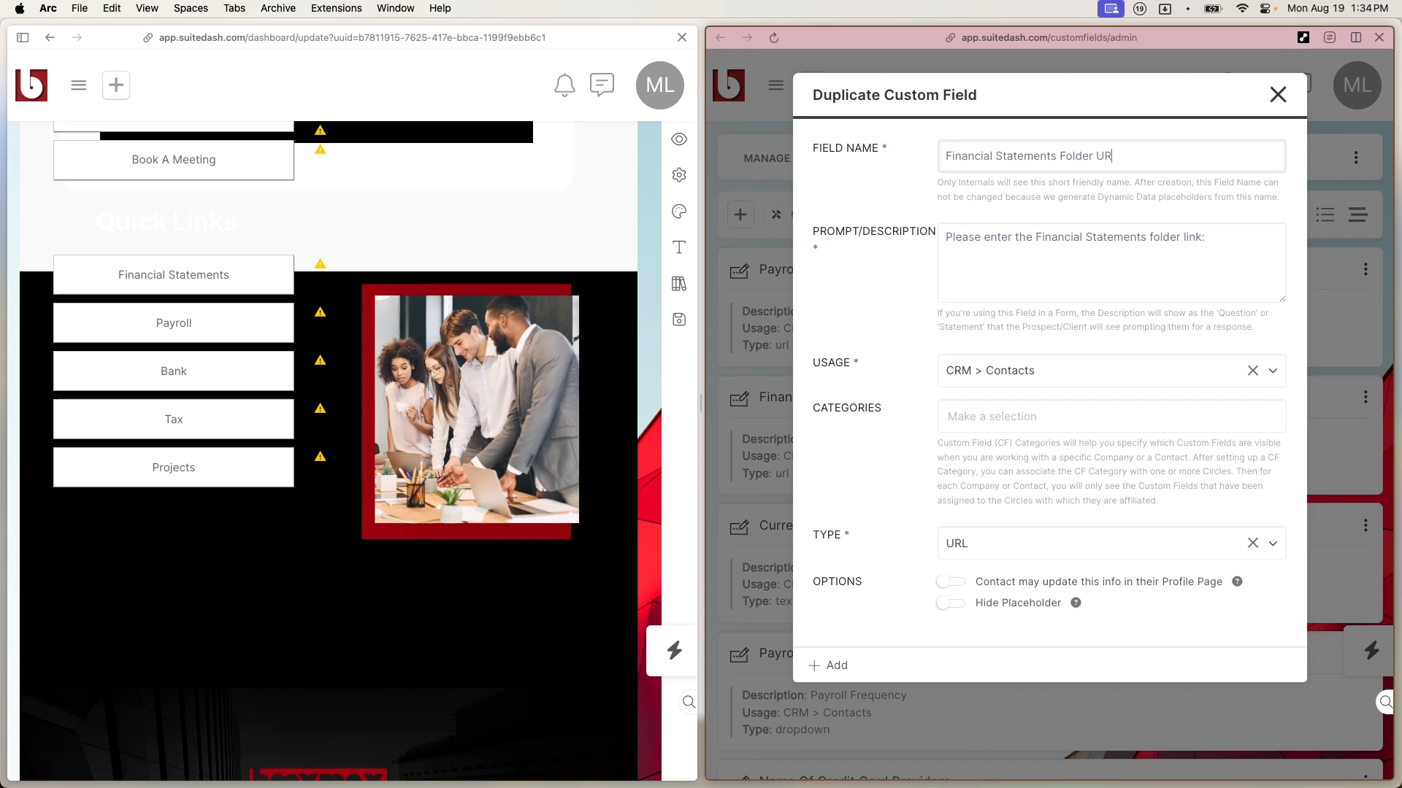
{"action": "left_click", "coordinate": [826, 666]}
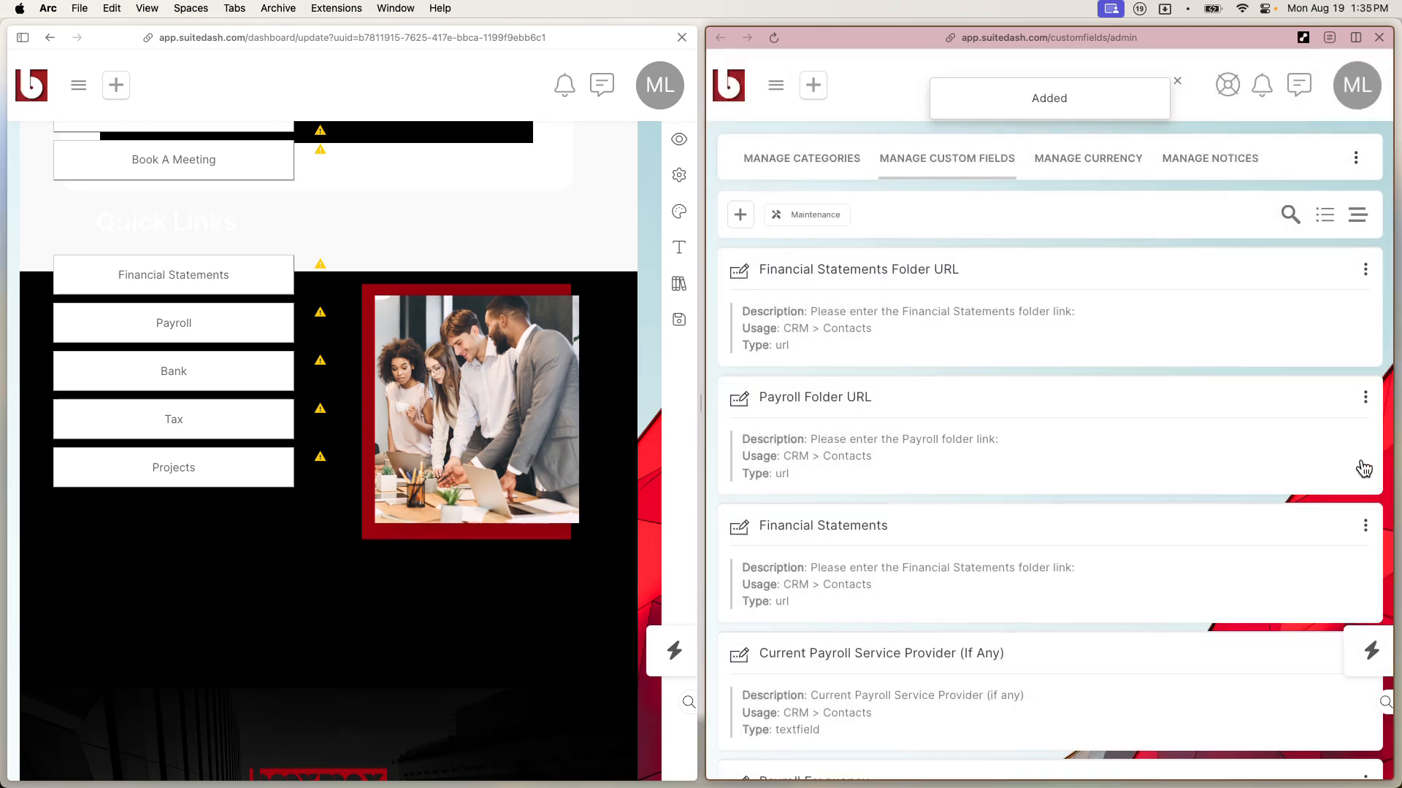
Step: Delete the original Financial Statements field, then duplicate Financial Statements Folder URL
{"action": "left_click", "coordinate": [1365, 525]}
{"action": "left_click", "coordinate": [1315, 616]}
{"action": "left_click", "coordinate": [997, 540]}
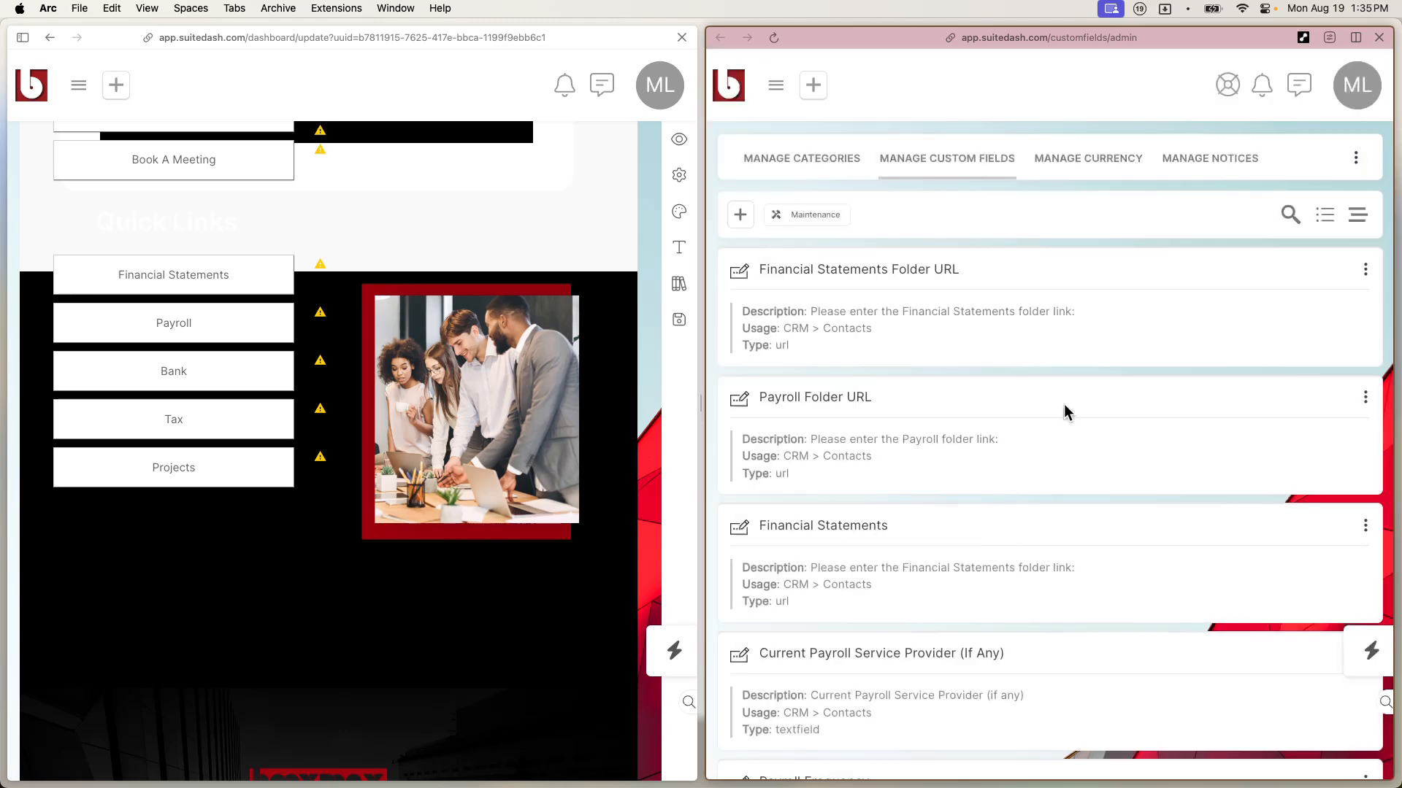
{"action": "left_click", "coordinate": [1365, 269]}
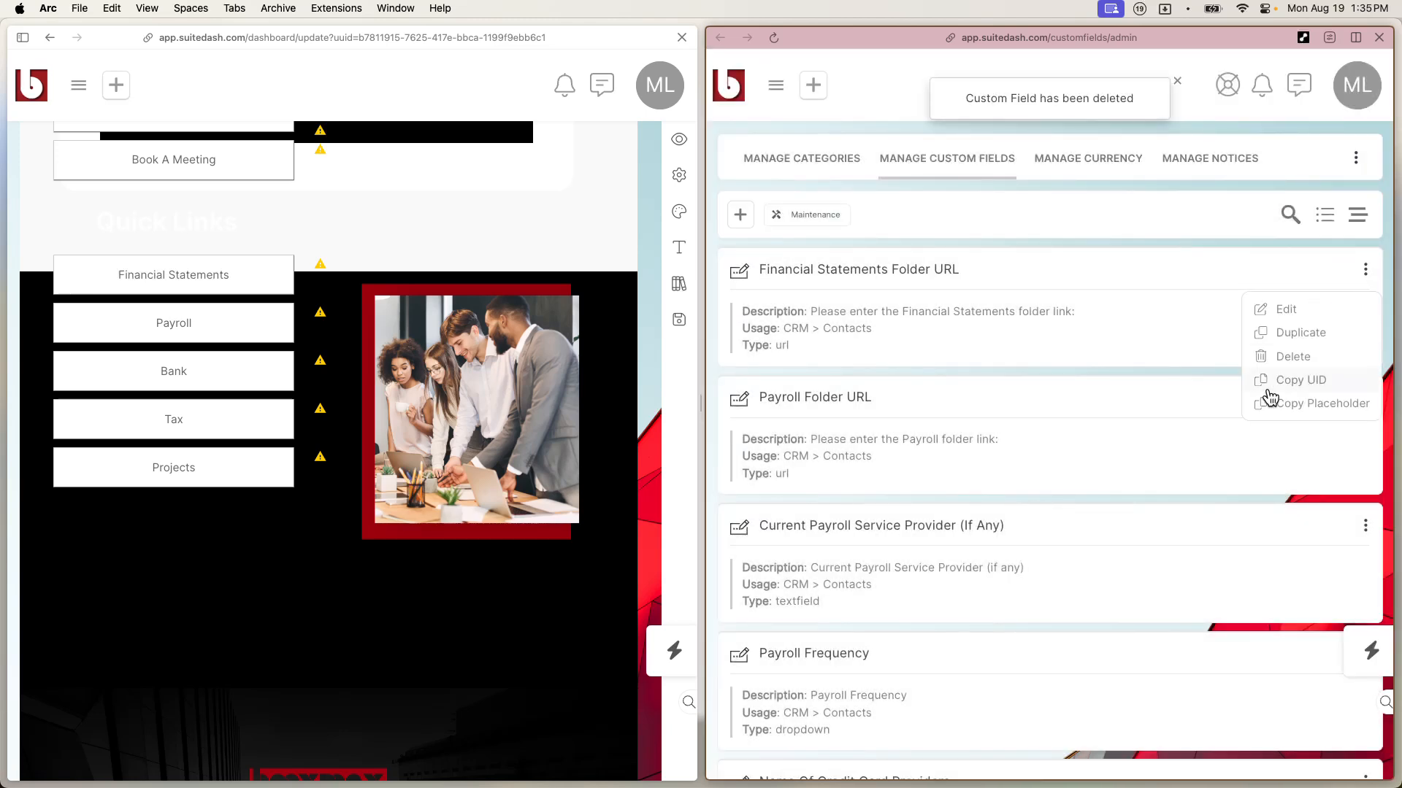
{"action": "left_click", "coordinate": [1301, 332]}
Step: Name the copy 'Bank Folder URL' with prompt 'Please enter the Bank folder link:' and save it
{"action": "left_click", "coordinate": [1010, 161]}
{"action": "type", "text": "Bank Folder URL"}
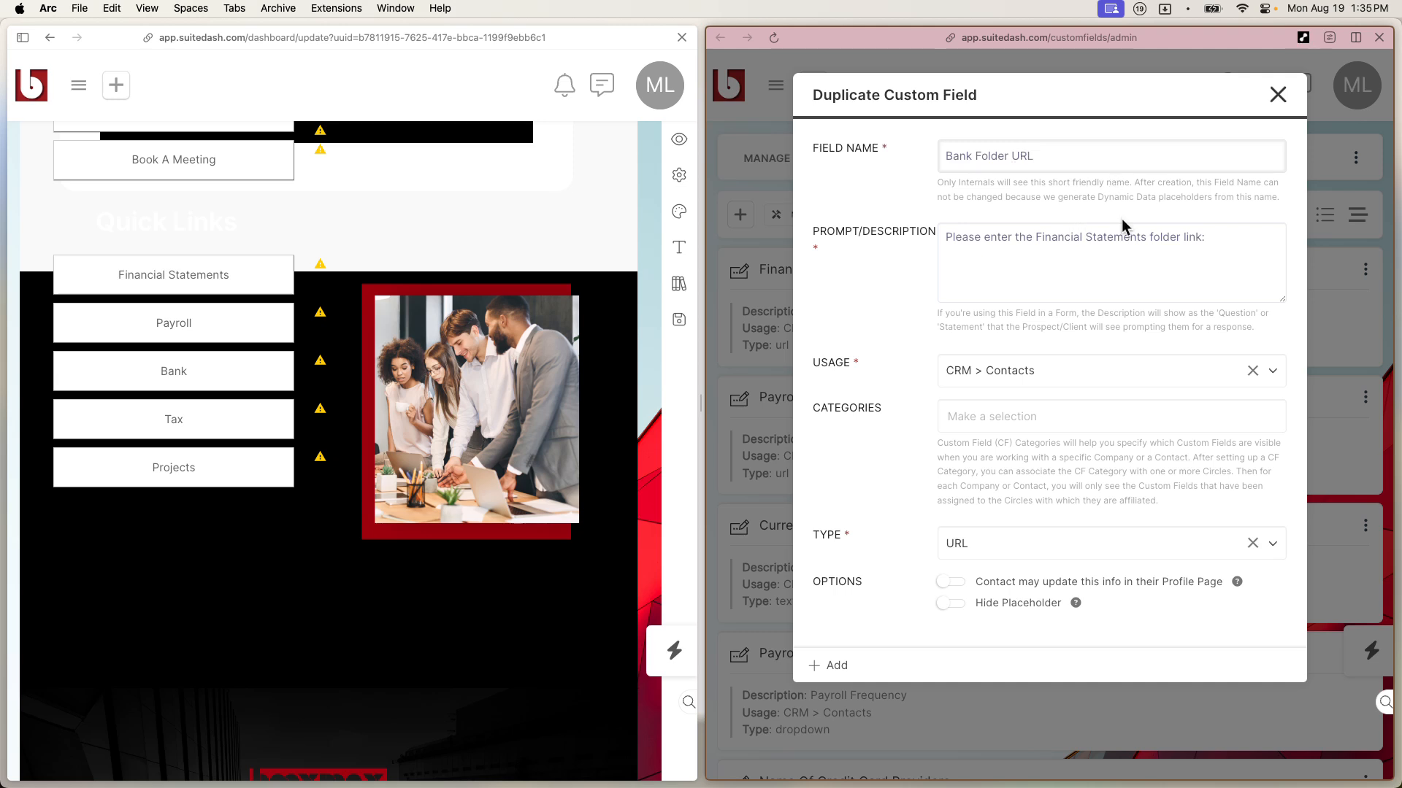
{"action": "left_click_drag", "start_coordinate": [1041, 237], "coordinate": [1151, 236]}
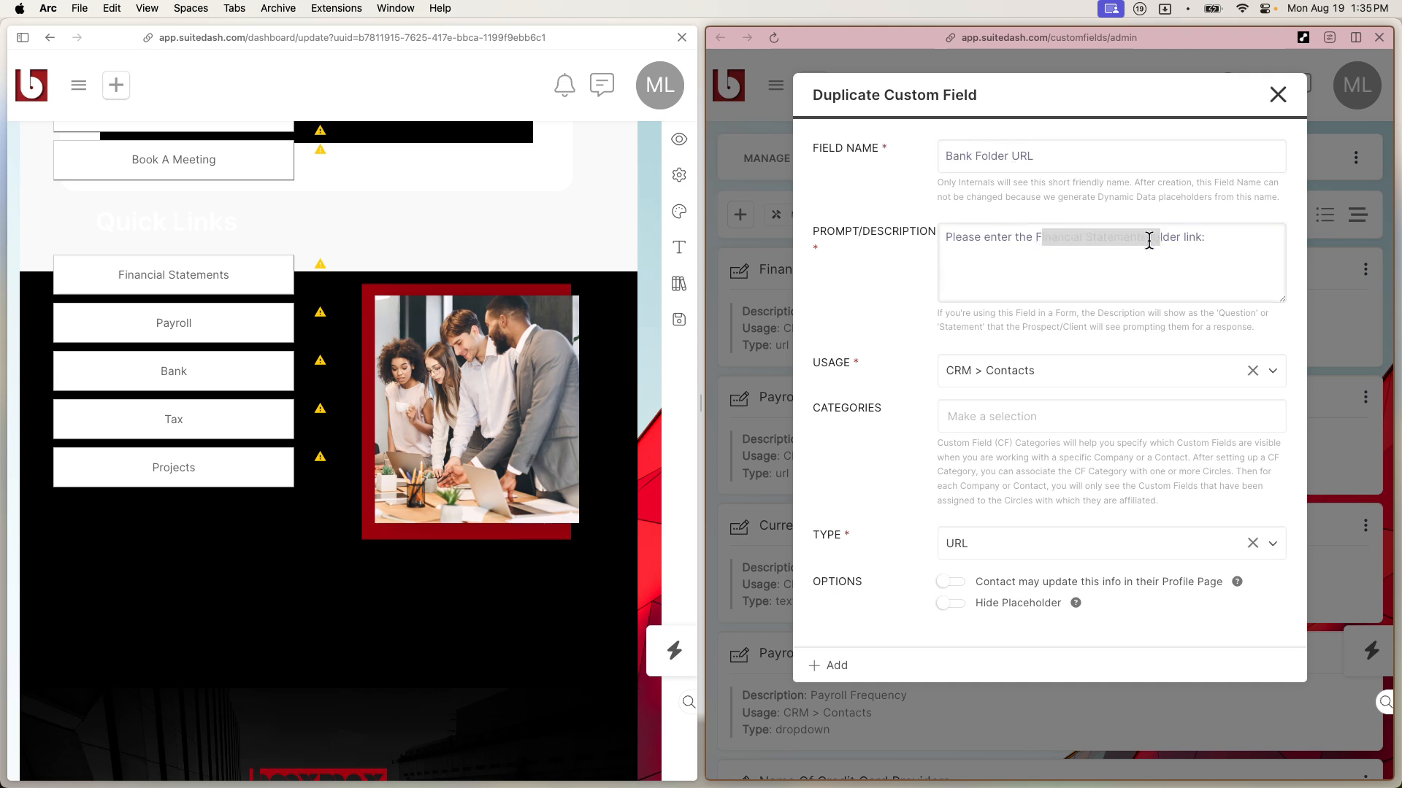
{"action": "left_click", "coordinate": [1136, 237]}
{"action": "key", "text": "BackSpace"}
{"action": "key", "text": "BackSpace"}
{"action": "key", "text": "BackSpace"}
{"action": "key", "text": "BackSpace"}
{"action": "key", "text": "BackSpace"}
{"action": "key", "text": "BackSpace"}
{"action": "key", "text": "BackSpace"}
{"action": "key", "text": "BackSpace"}
{"action": "key", "text": "BackSpace"}
{"action": "key", "text": "BackSpace"}
{"action": "key", "text": "BackSpace"}
{"action": "key", "text": "BackSpace"}
{"action": "key", "text": "BackSpace"}
{"action": "key", "text": "BackSpace"}
{"action": "key", "text": "BackSpace"}
{"action": "key", "text": "BackSpace"}
{"action": "key", "text": "BackSpace"}
{"action": "key", "text": "BackSpace"}
{"action": "key", "text": "BackSpace"}
{"action": "key", "text": "Delete"}
{"action": "type", "text": "Bank"}
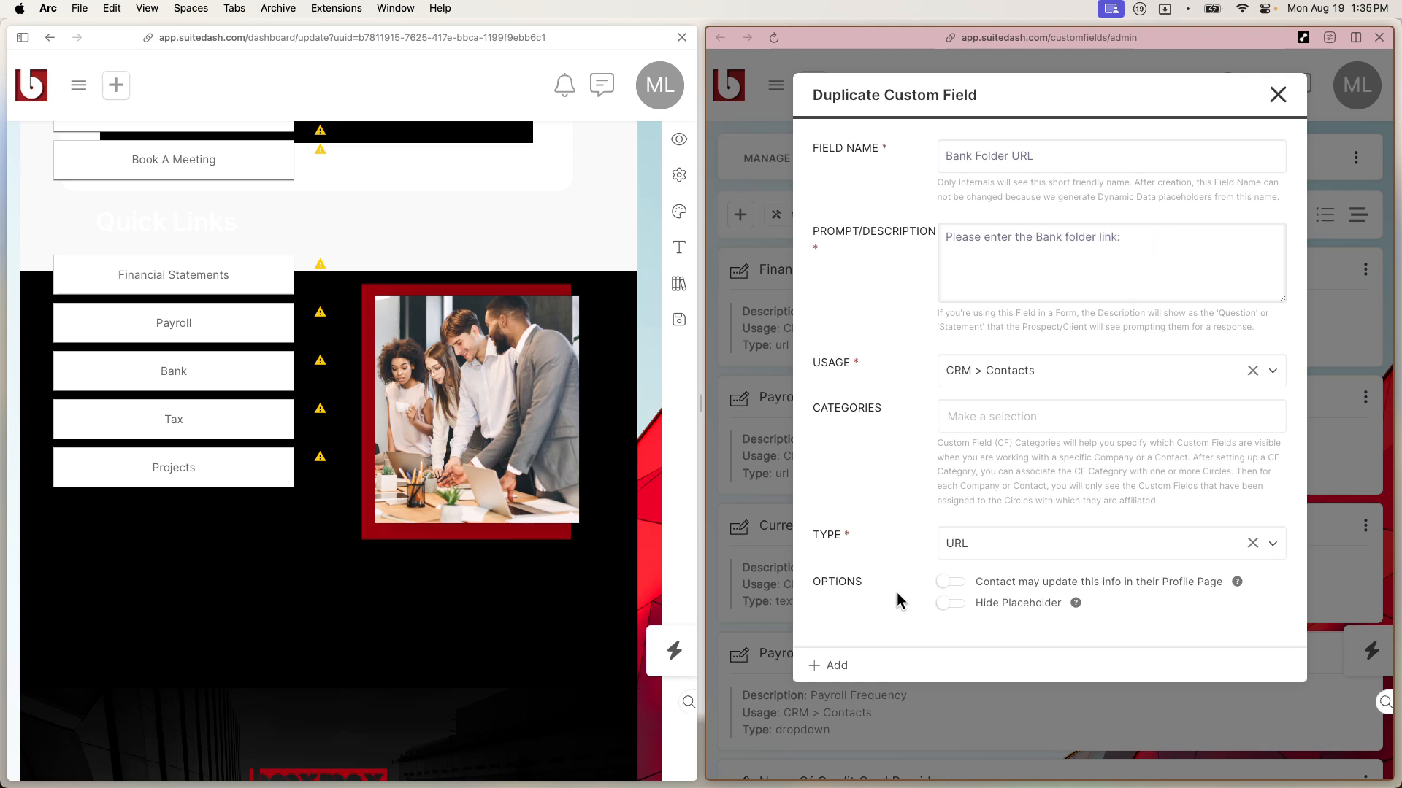
{"action": "left_click", "coordinate": [836, 665]}
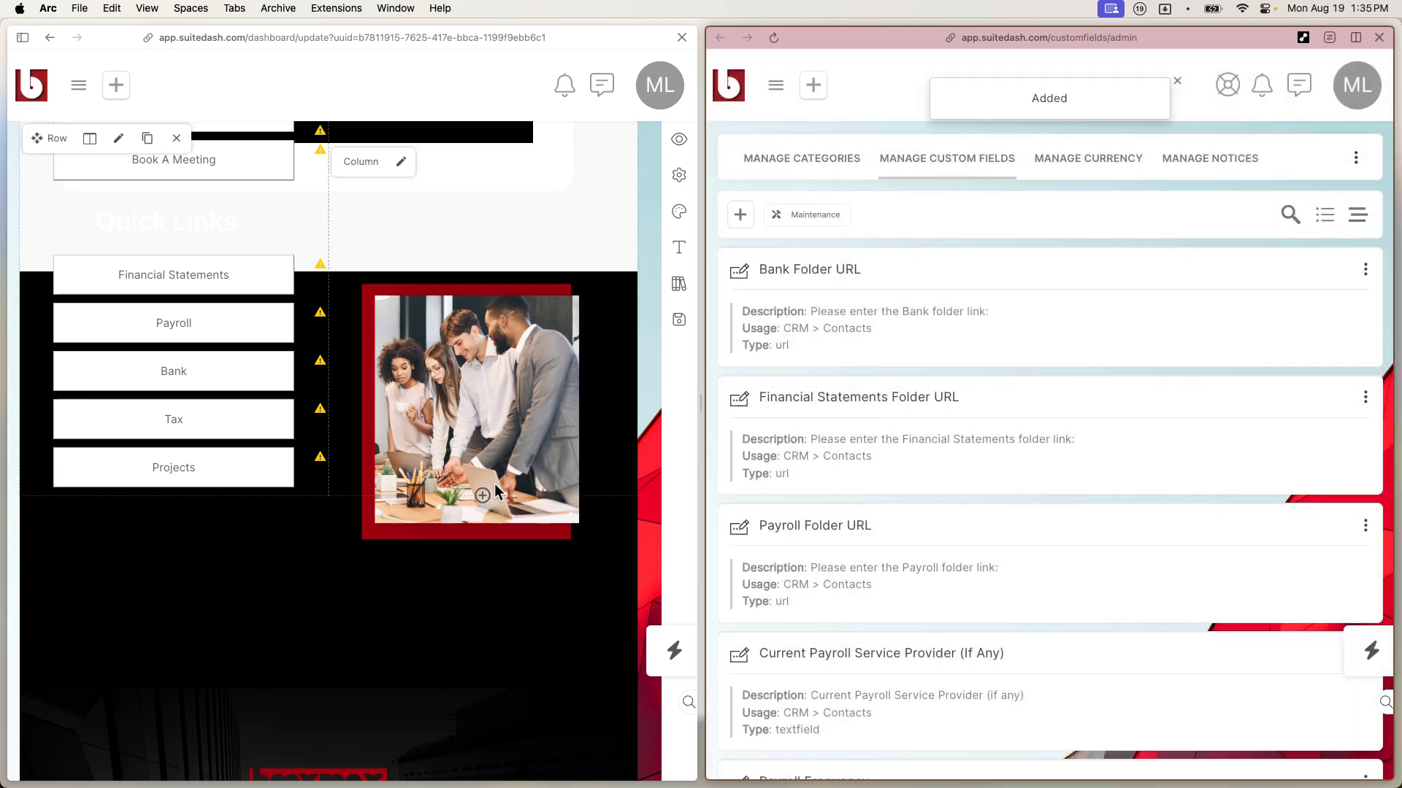
Step: Duplicate Bank Folder URL as 'Tax Folder URL', changing Bank to Tax in the prompt, and add it
{"action": "left_click", "coordinate": [1365, 270]}
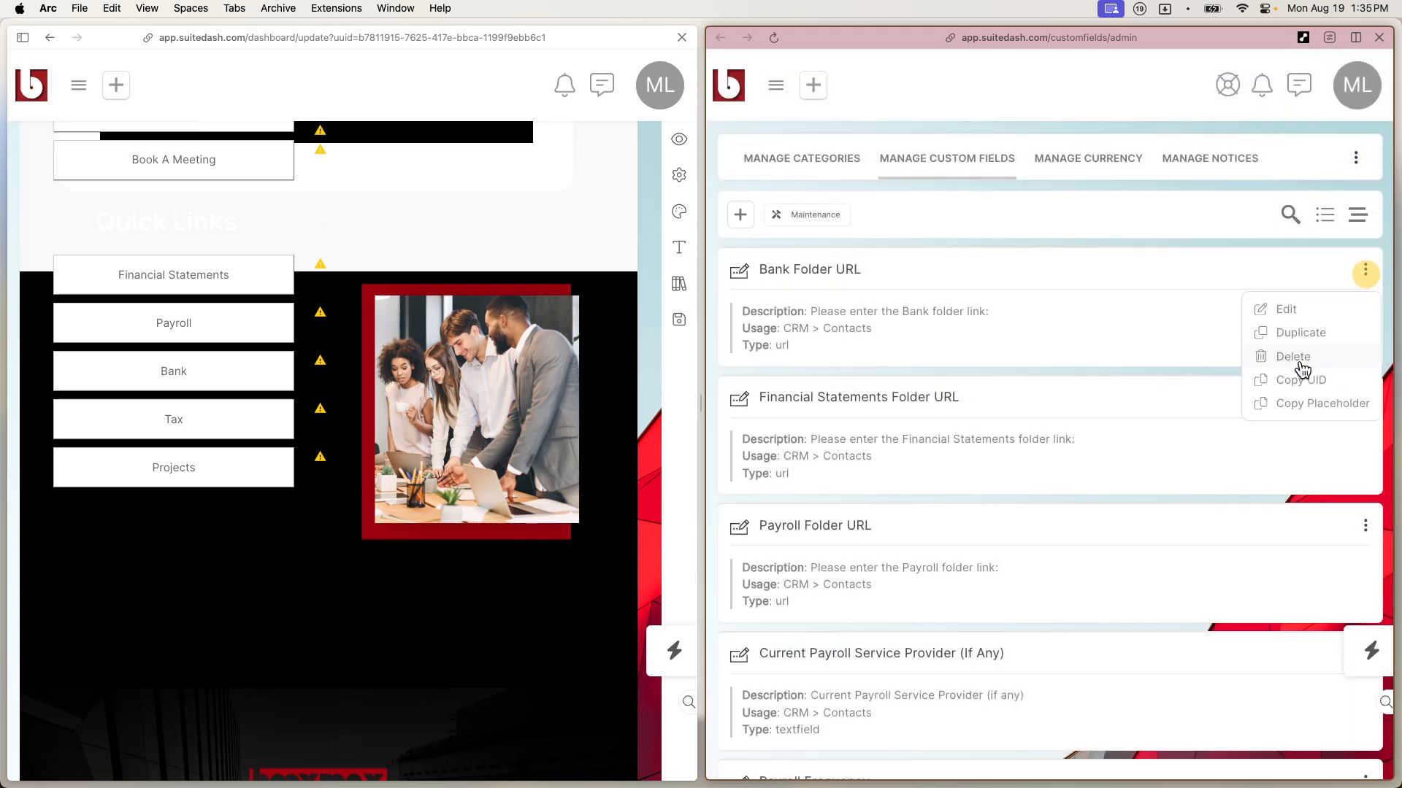
{"action": "left_click", "coordinate": [1301, 333]}
{"action": "left_click", "coordinate": [1040, 168]}
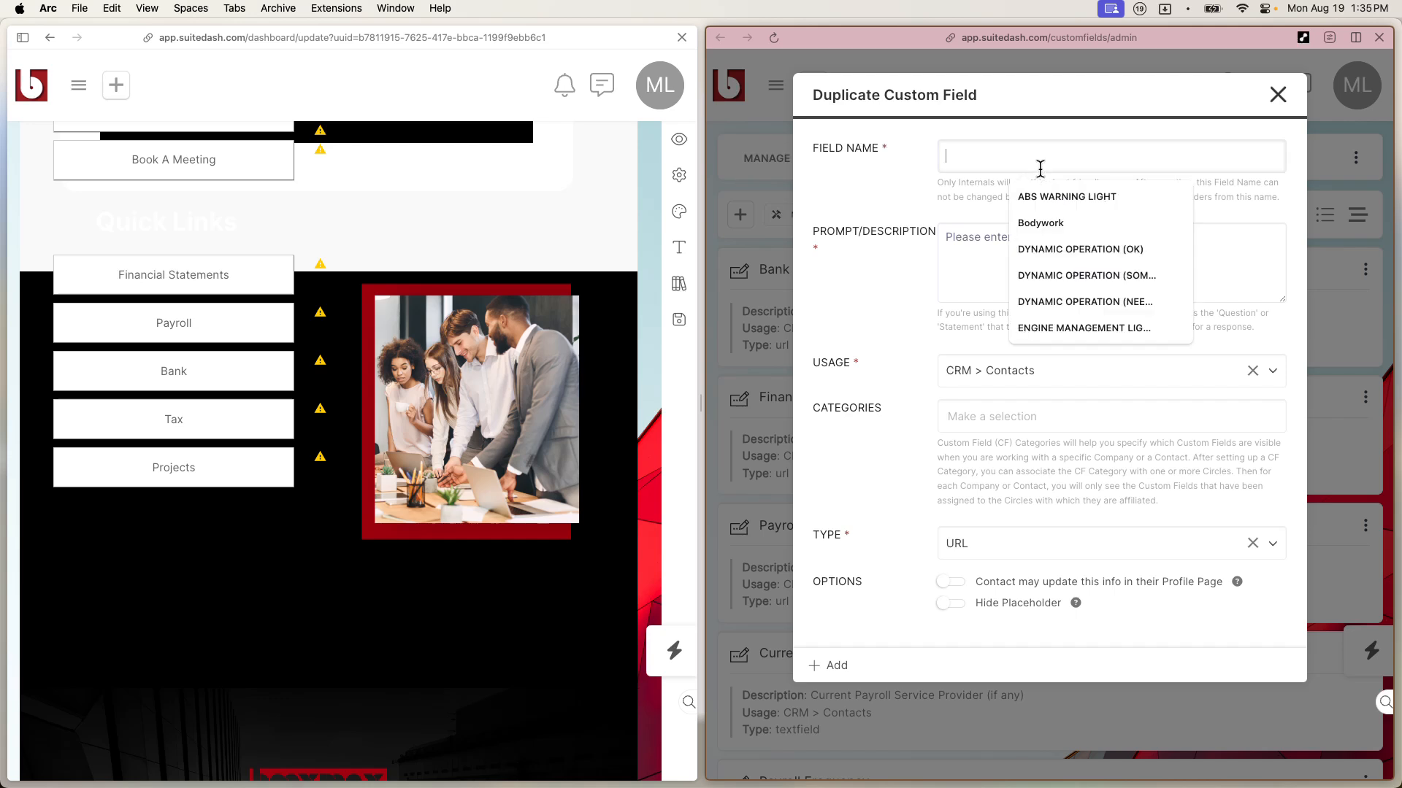
{"action": "type", "text": "Ba"}
{"action": "key", "text": "BackSpace"}
{"action": "key", "text": "BackSpace"}
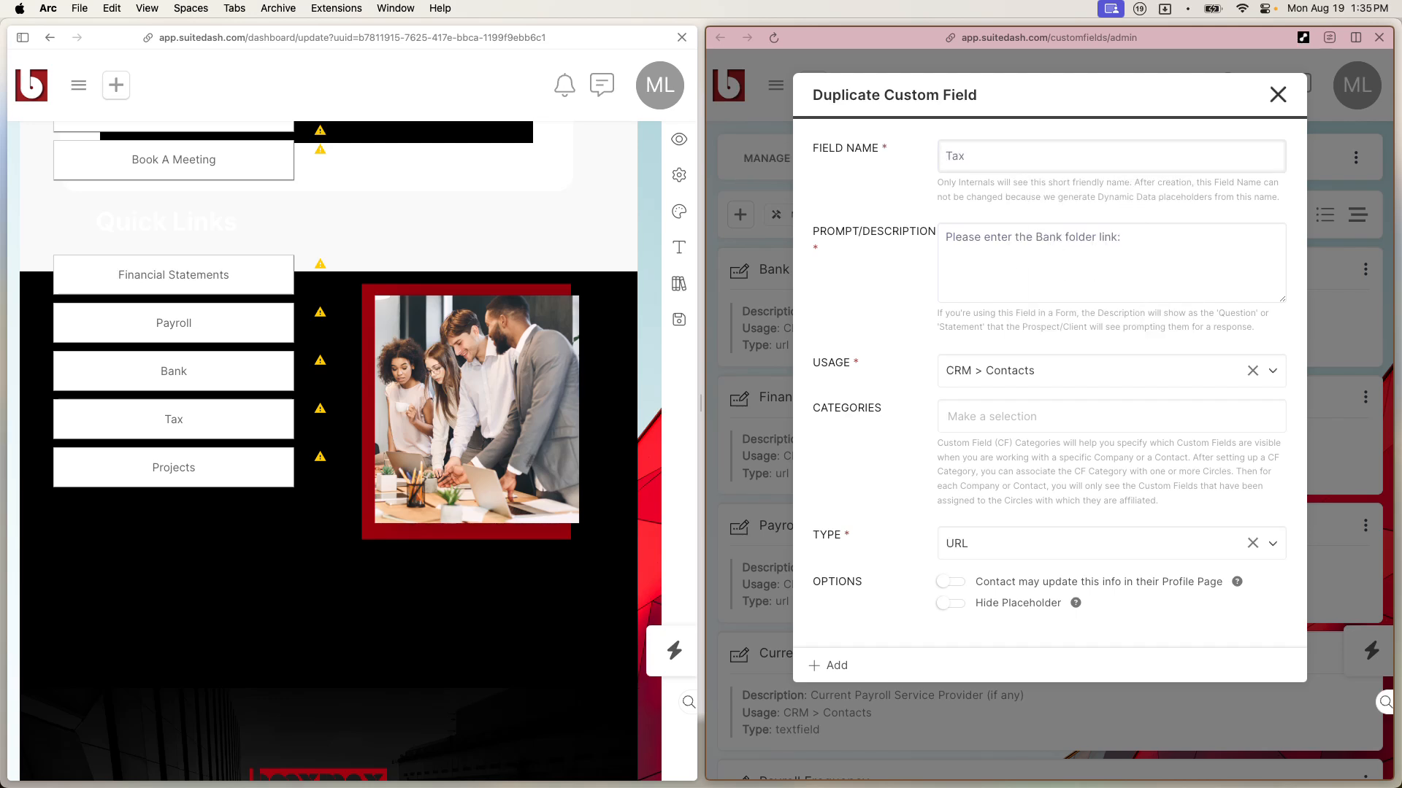
{"action": "type", "text": "Tax B"}
{"action": "key", "text": "BackSpace"}
{"action": "double_click", "coordinate": [1052, 232]}
{"action": "type", "text": "Tax"}
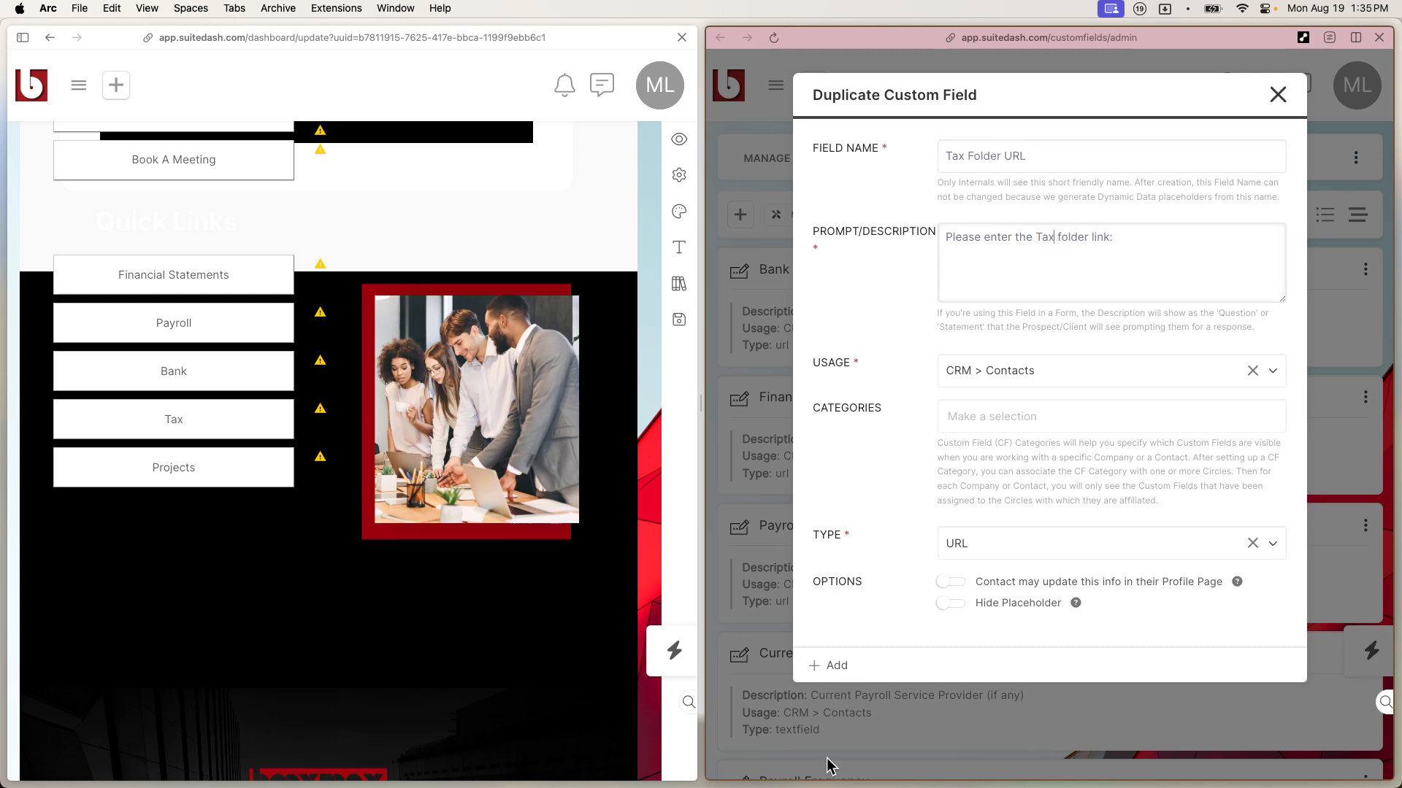
{"action": "left_click", "coordinate": [820, 666]}
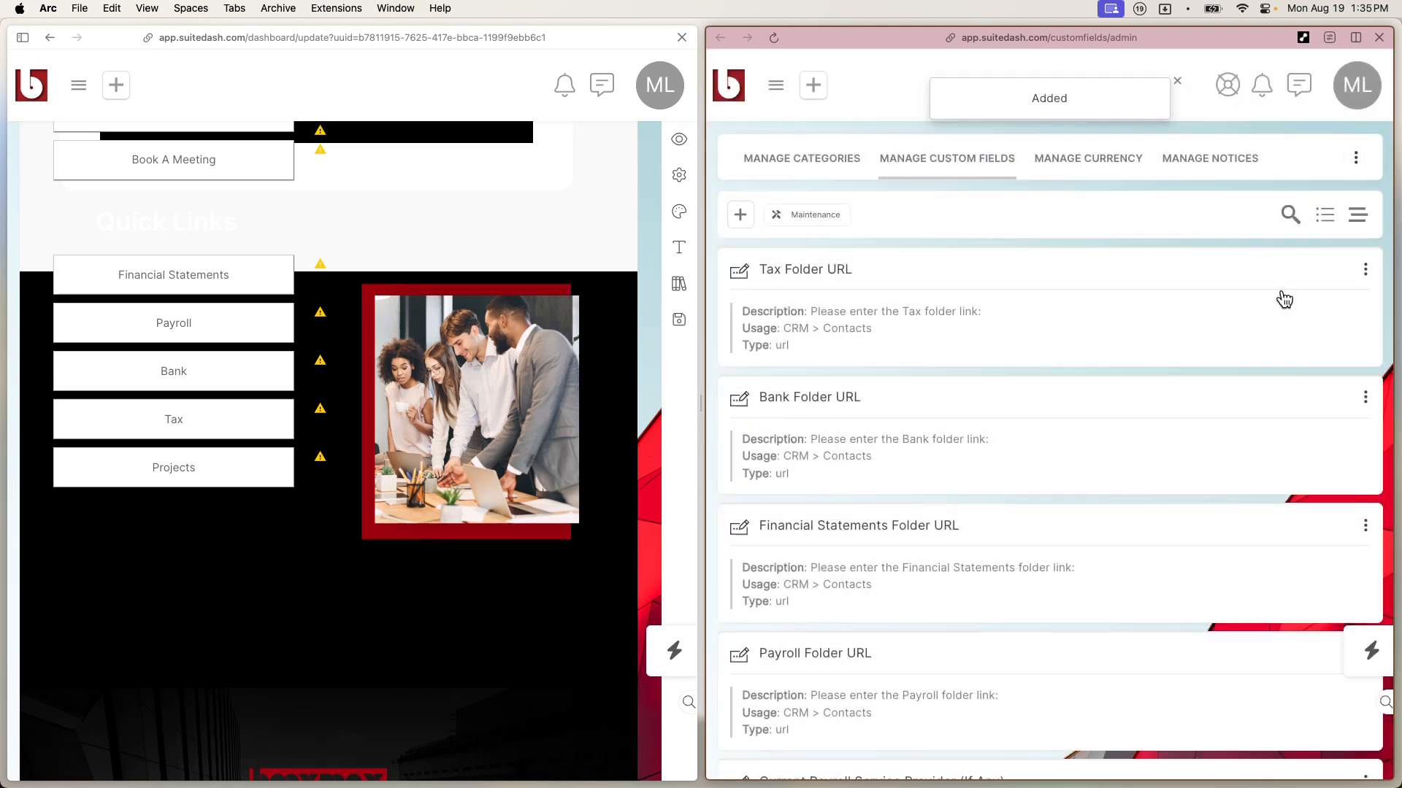
{"action": "left_click", "coordinate": [1358, 276]}
Step: Duplicate Tax Folder URL as 'Projects Folder URL', changing Tax to Projects in the prompt, and add it
{"action": "left_click", "coordinate": [1327, 332]}
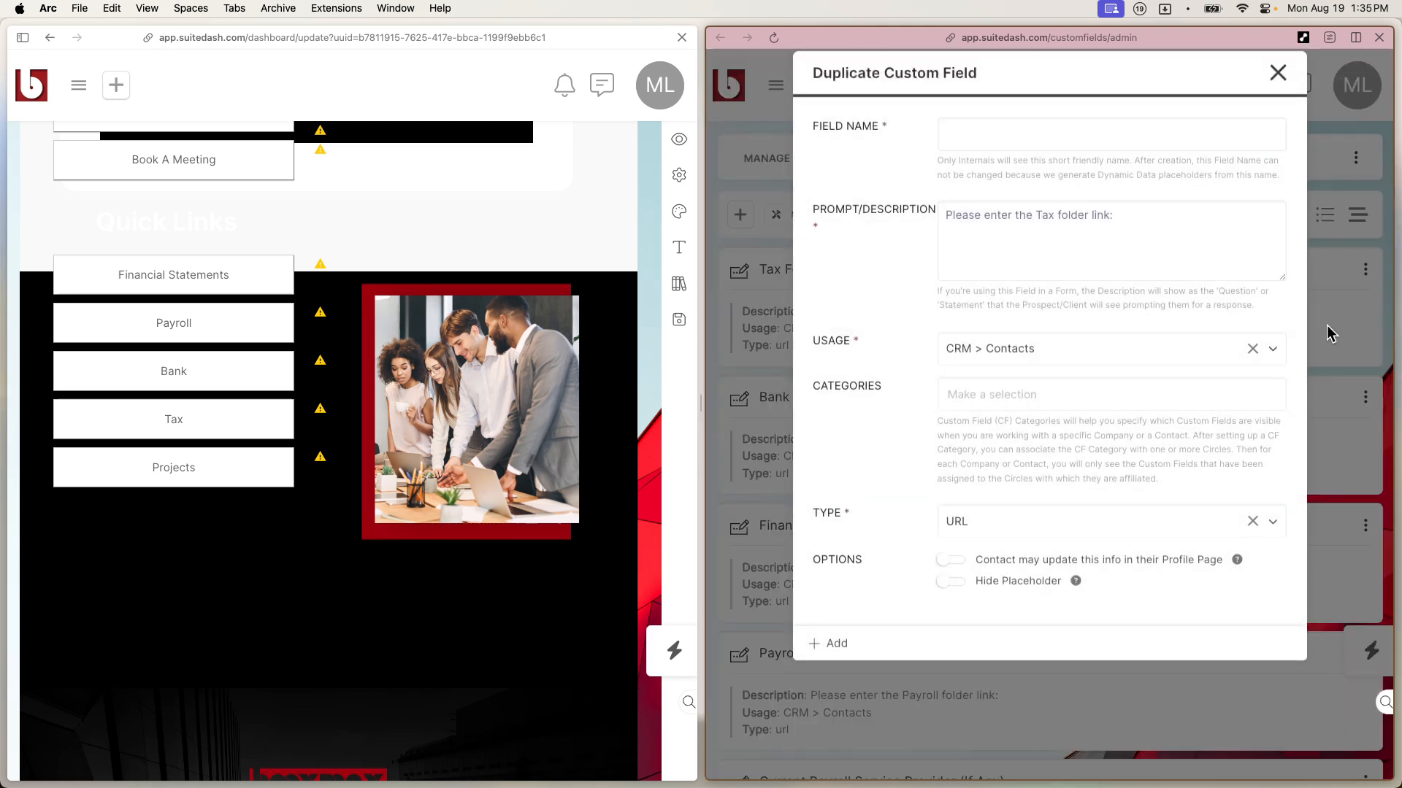
{"action": "left_click", "coordinate": [990, 157]}
{"action": "type", "text": "Projects Folder URL"}
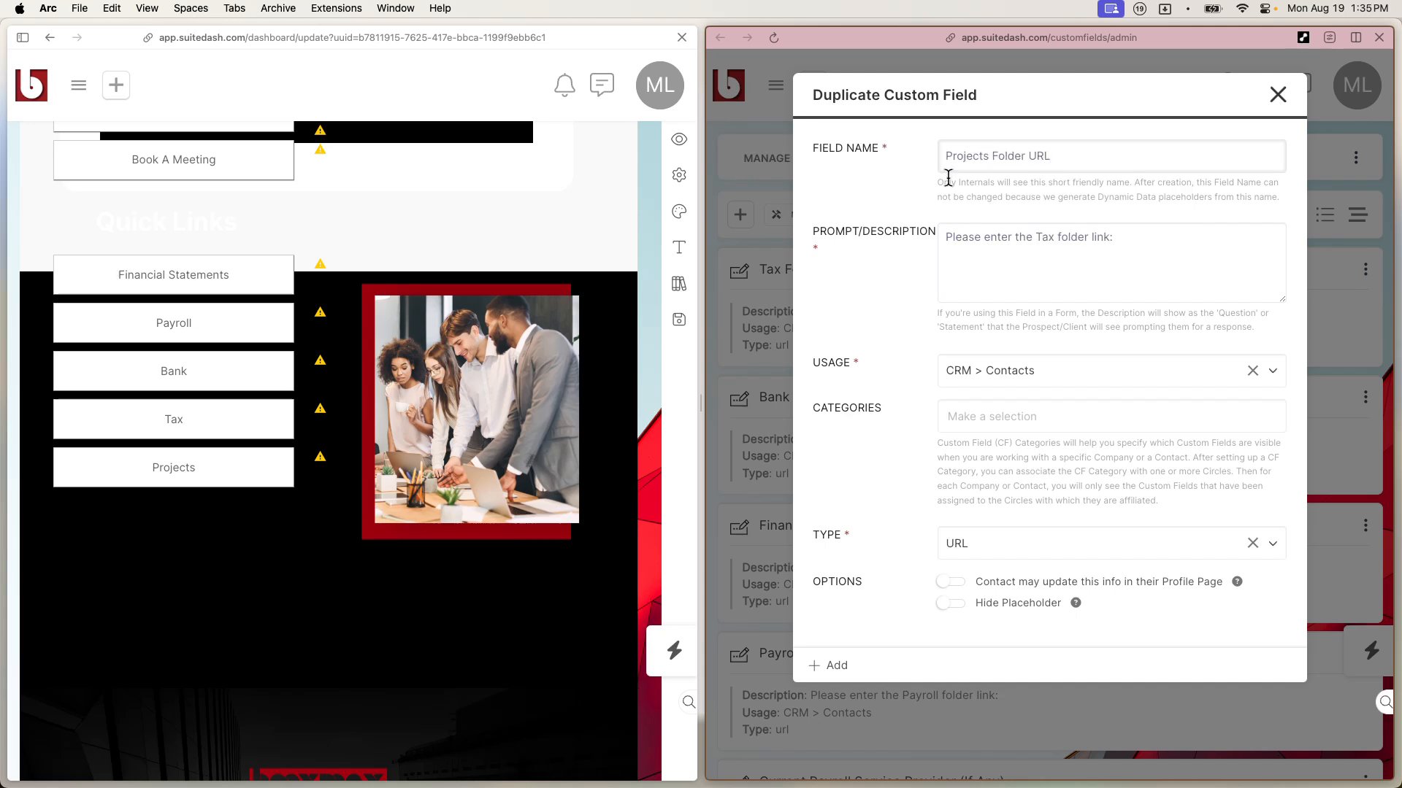
{"action": "left_click", "coordinate": [1047, 242]}
{"action": "left_click", "coordinate": [1047, 242]}
{"action": "type", "text": "Proje"}
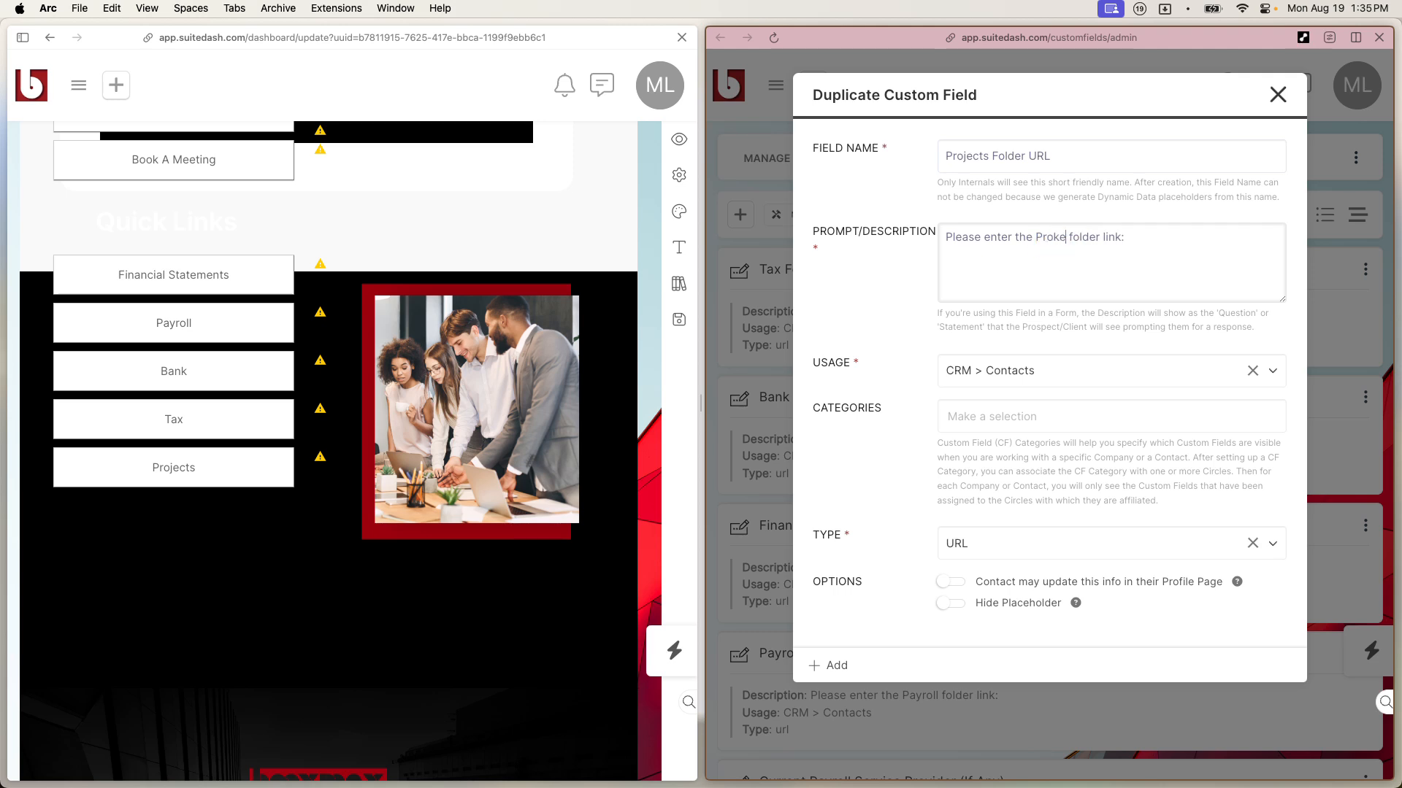
{"action": "type", "text": "cts"}
{"action": "left_click", "coordinate": [827, 666]}
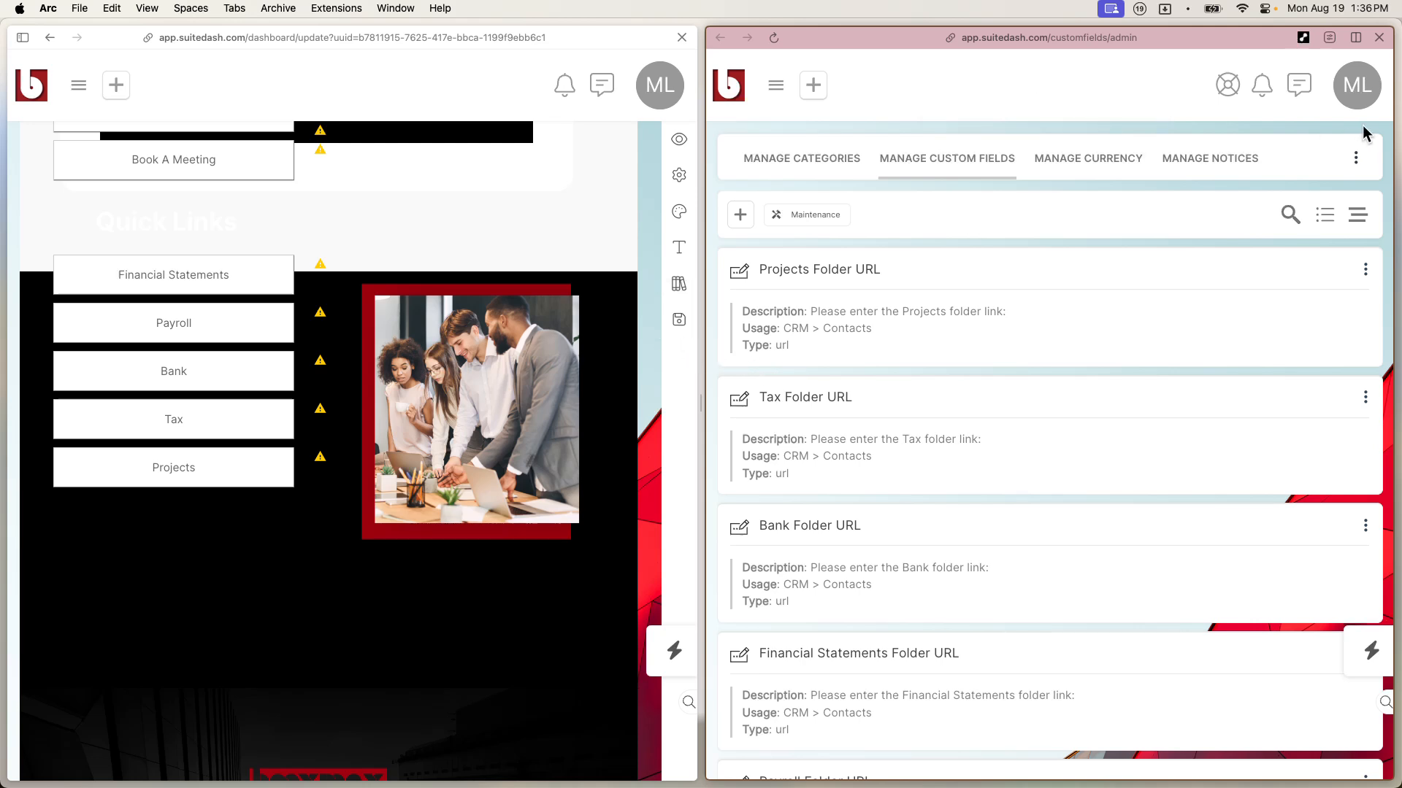
{"action": "left_click_drag", "start_coordinate": [701, 346], "coordinate": [1189, 303]}
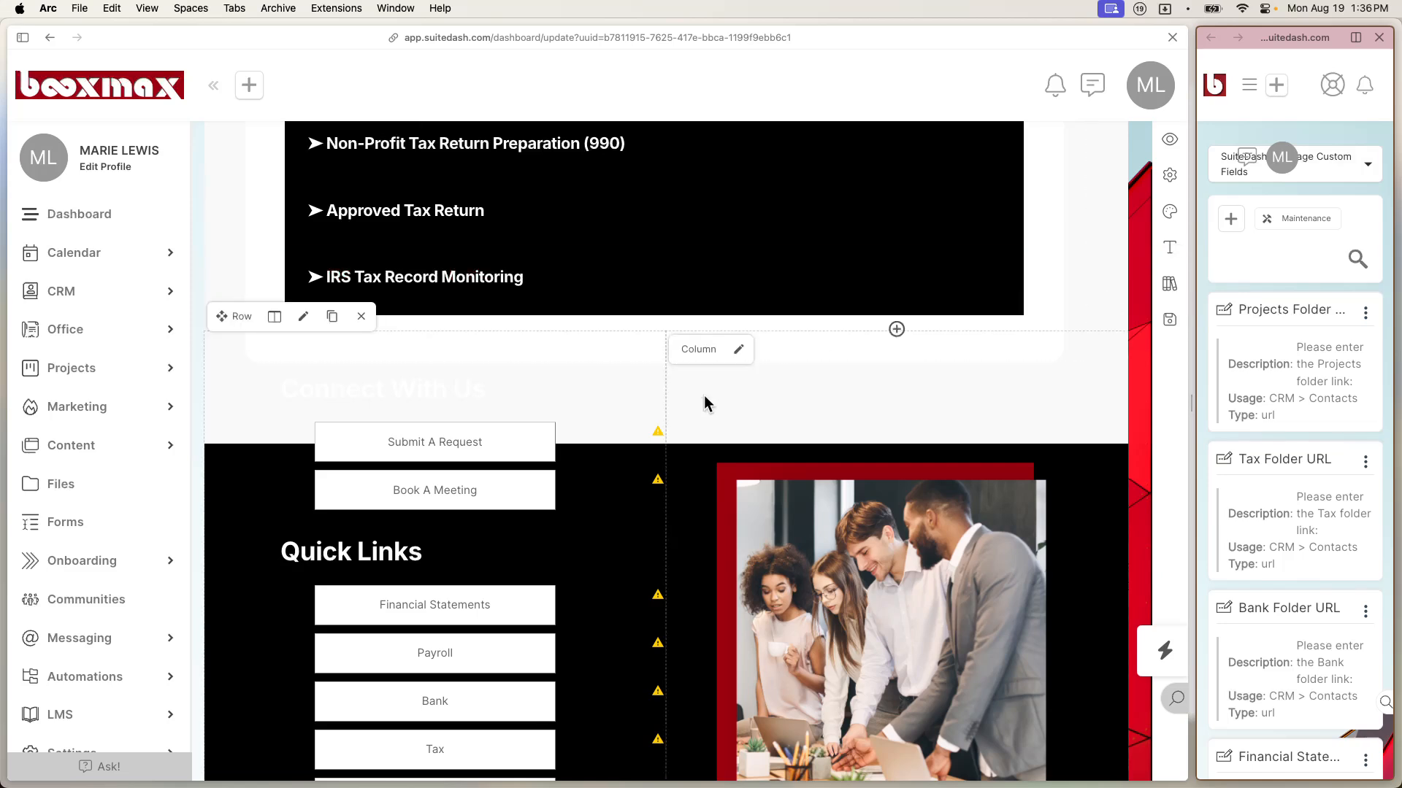
Step: Close the custom fields pane, save the dashboard, and reopen the Financial Statements button's settings
{"action": "left_click", "coordinate": [1380, 40]}
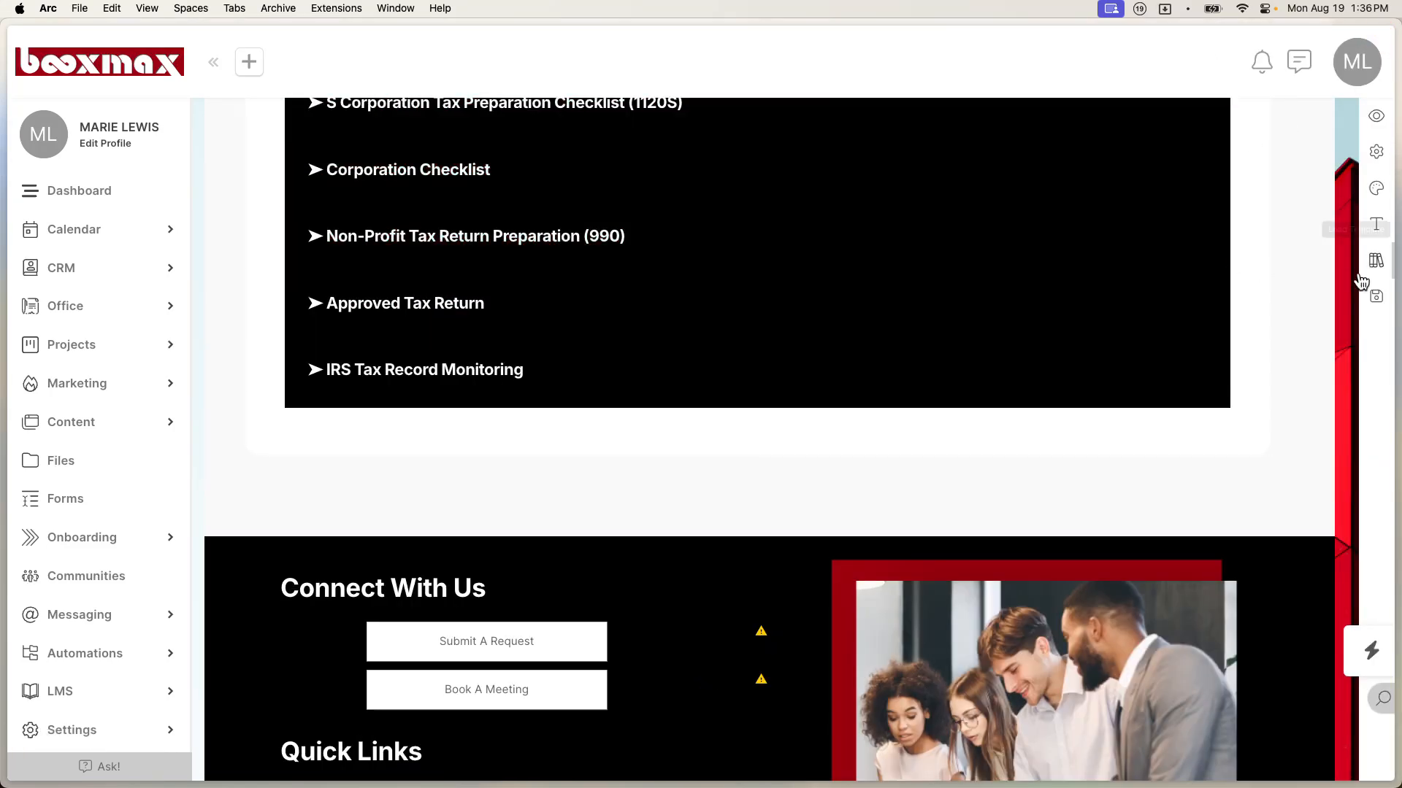
{"action": "left_click", "coordinate": [1376, 296]}
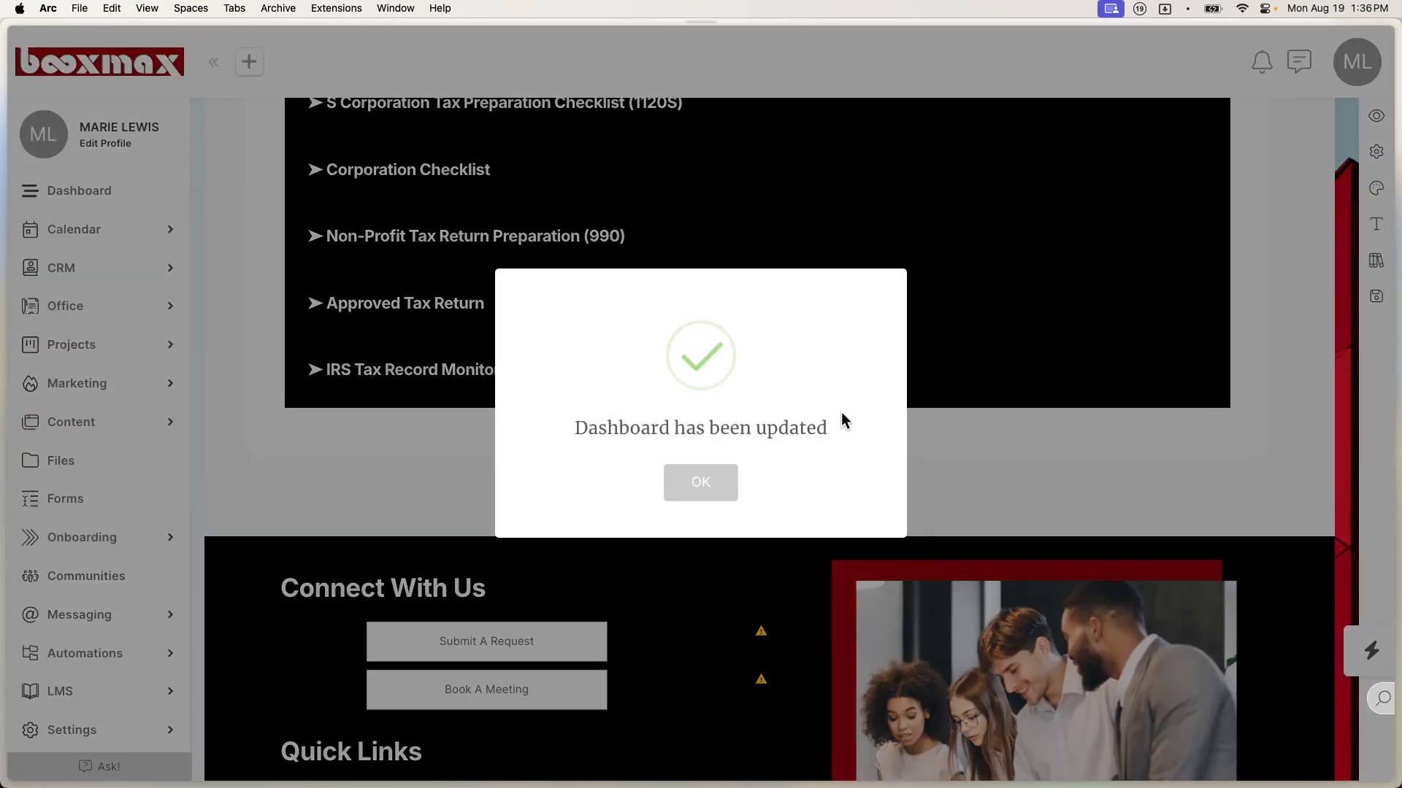
{"action": "left_click", "coordinate": [726, 480]}
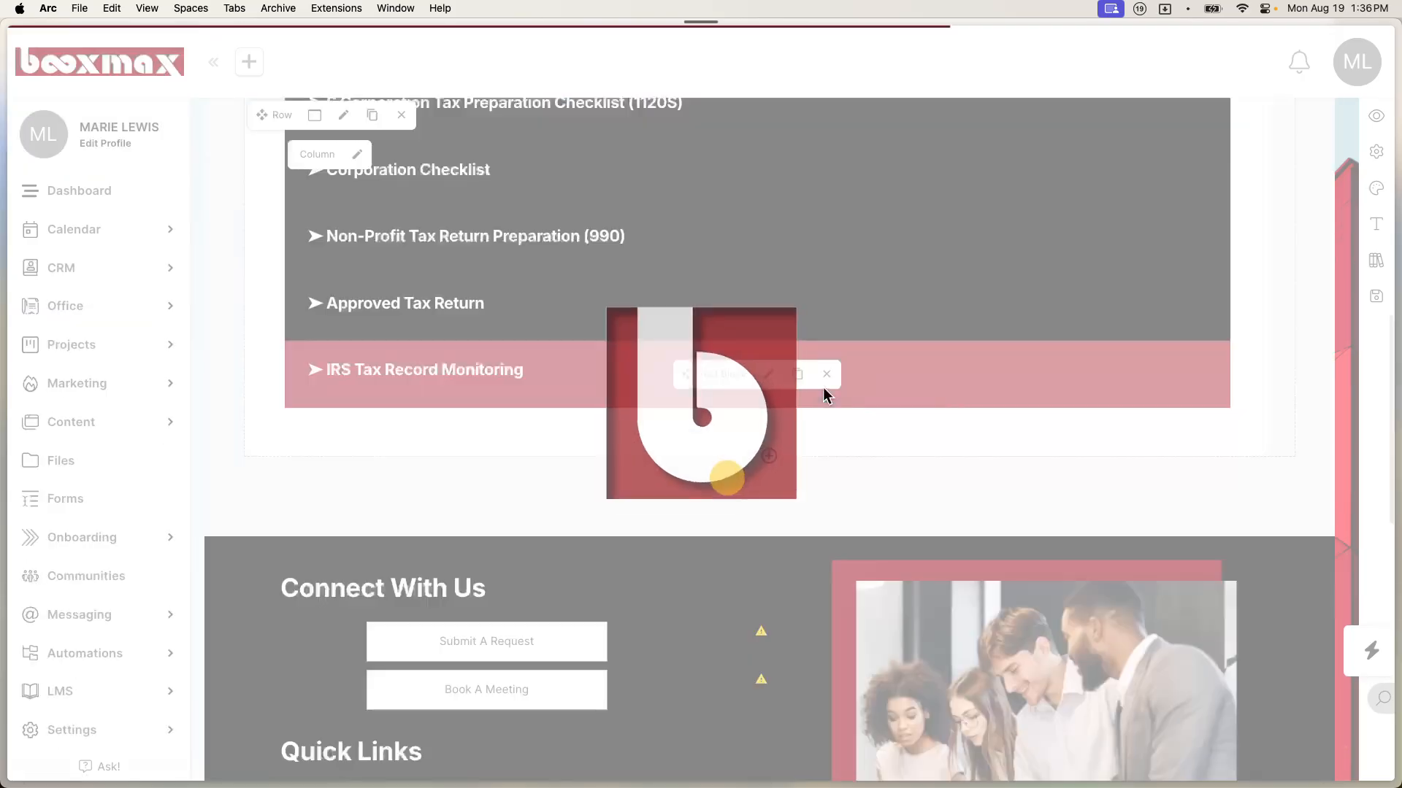
{"action": "scroll", "coordinate": [948, 547], "scroll_direction": "down", "scroll_amount": 5}
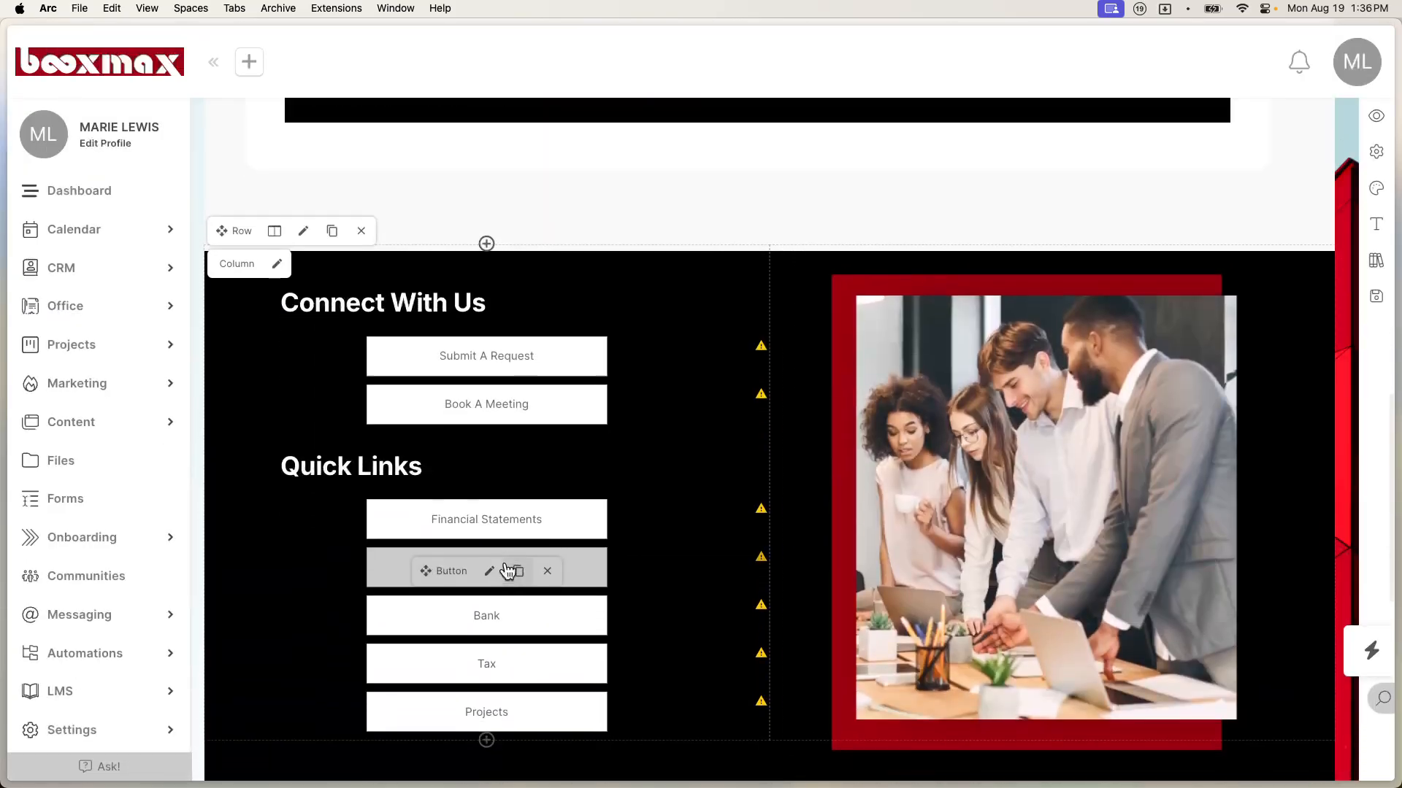
{"action": "left_click", "coordinate": [489, 520]}
Step: Link the Financial Statements button to the Financial Statements Folder URL field, leave auto-template off, and save
{"action": "left_click", "coordinate": [609, 283]}
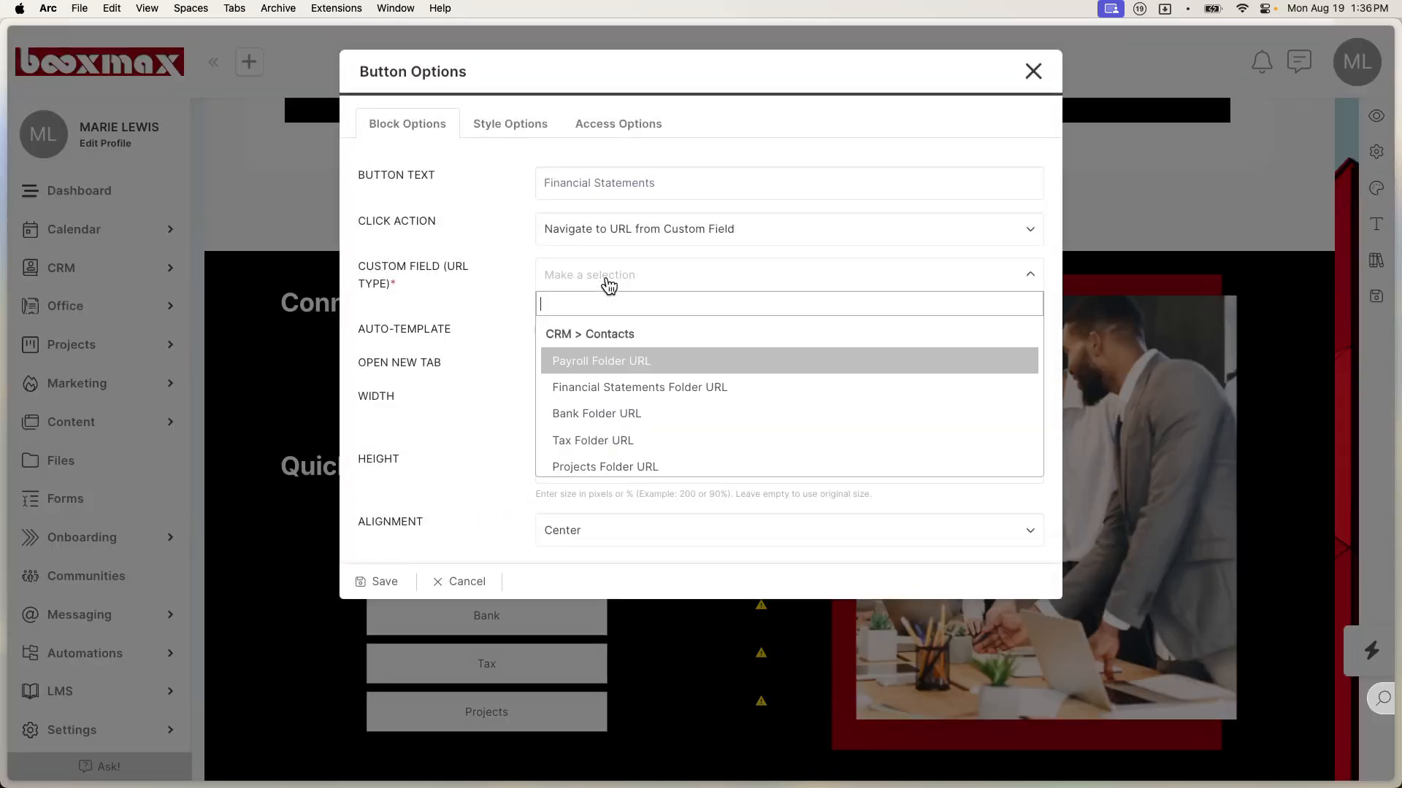
{"action": "left_click", "coordinate": [622, 395]}
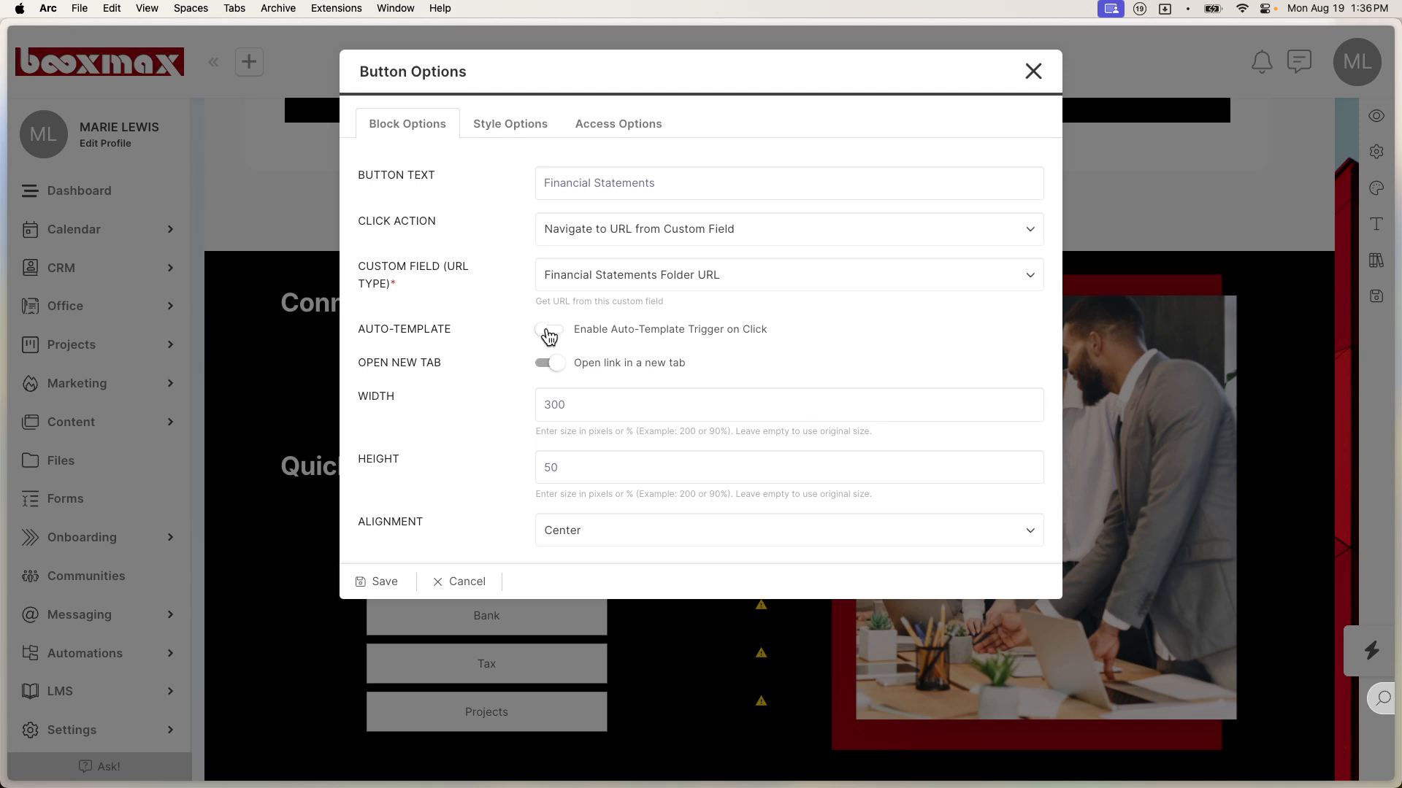
{"action": "left_click", "coordinate": [549, 330]}
{"action": "left_click", "coordinate": [612, 397]}
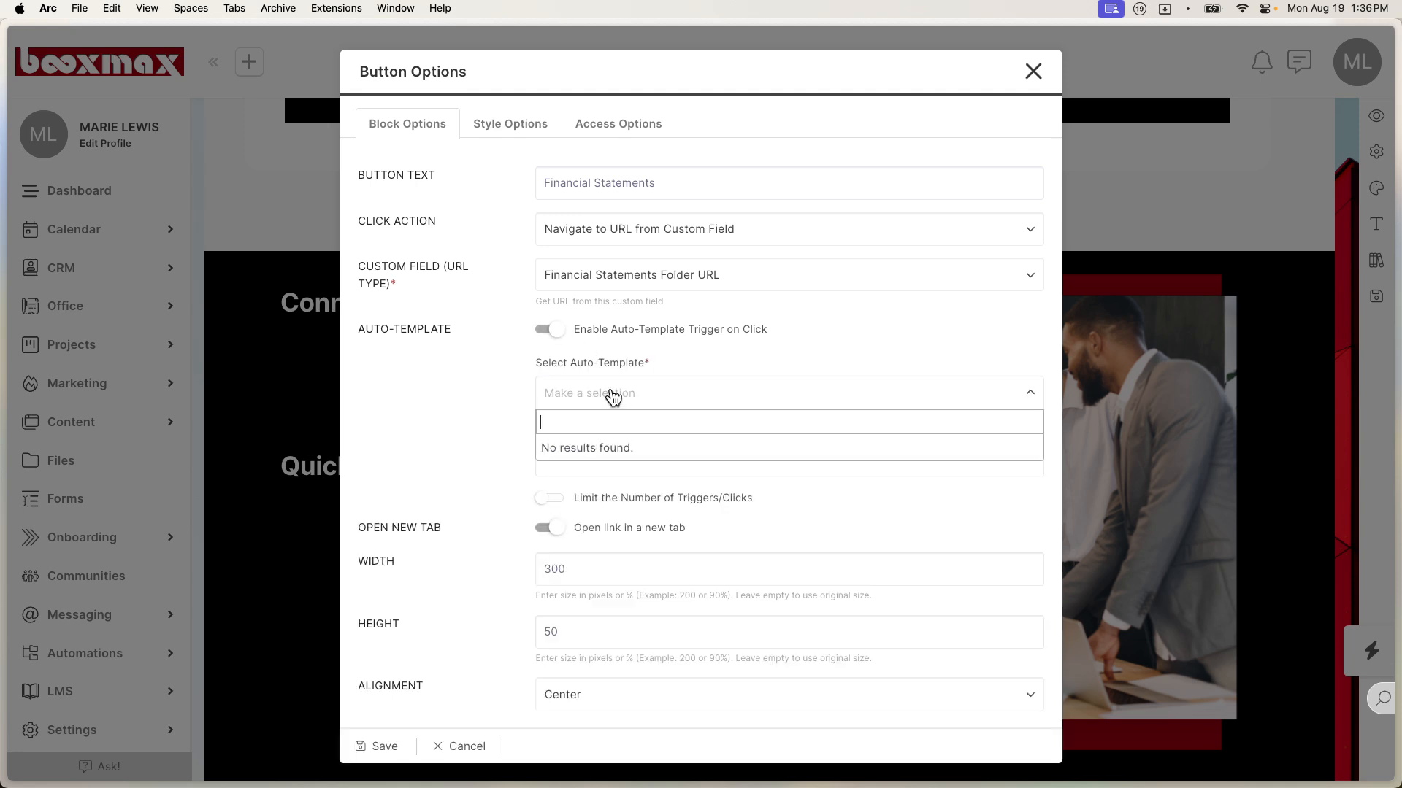
{"action": "left_click", "coordinate": [487, 418]}
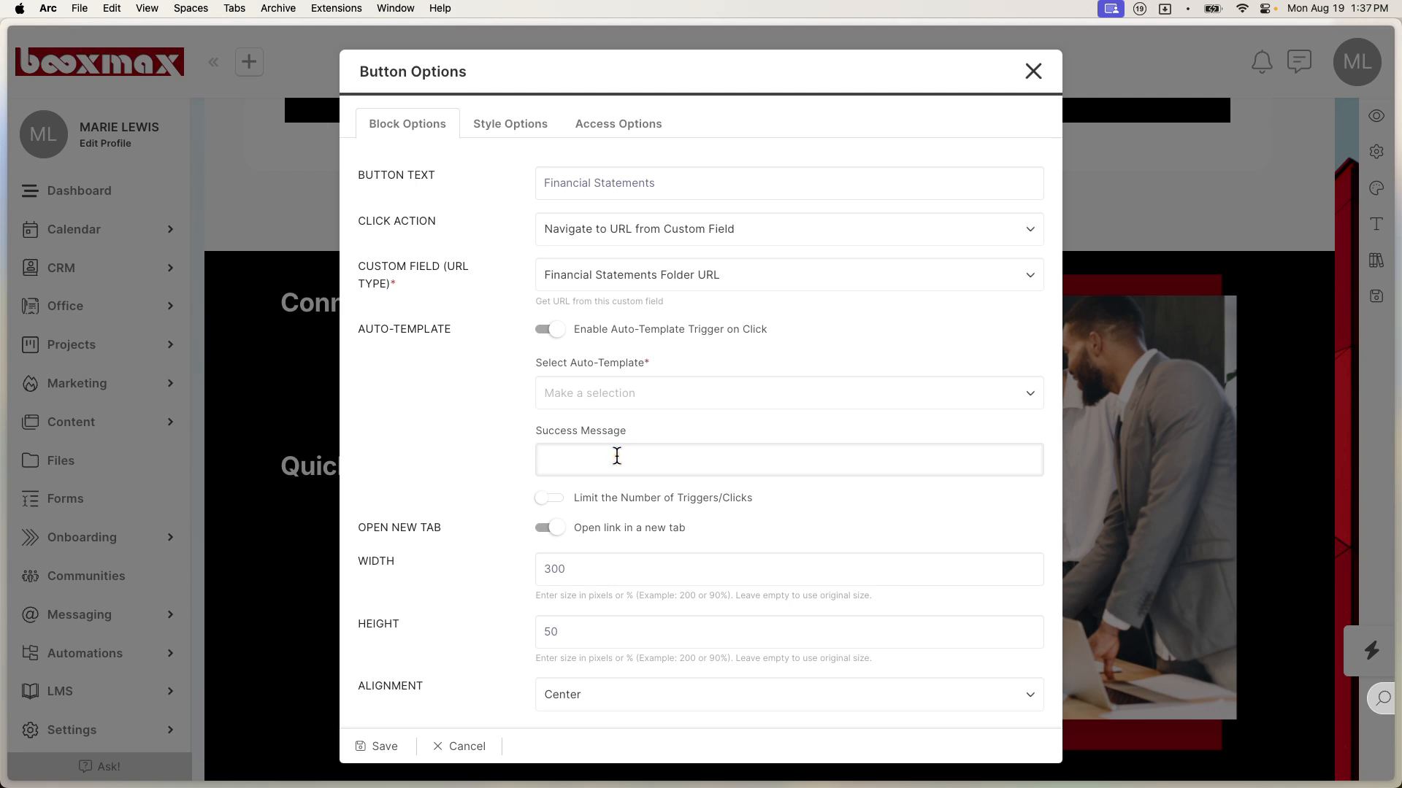
{"action": "left_click", "coordinate": [554, 338]}
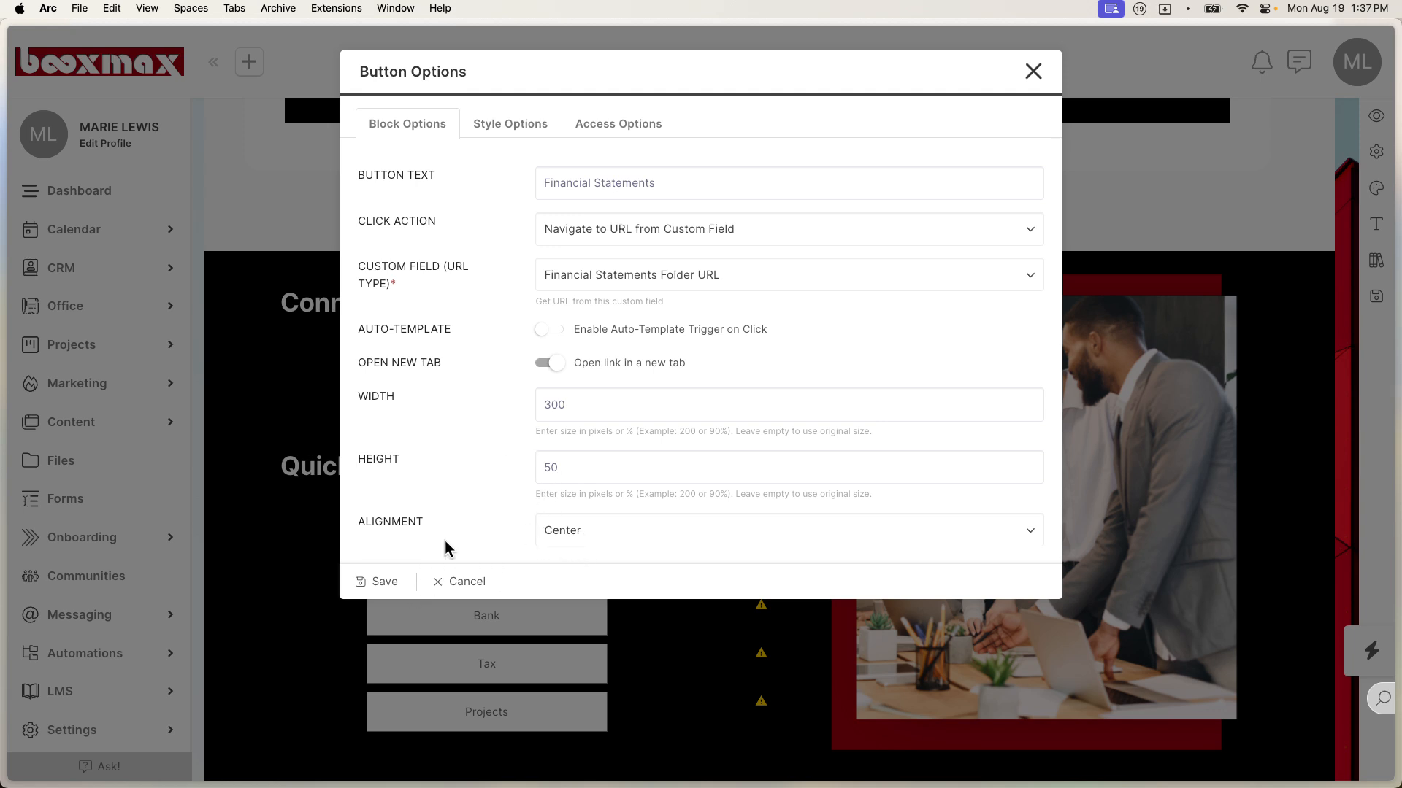
{"action": "left_click", "coordinate": [407, 583]}
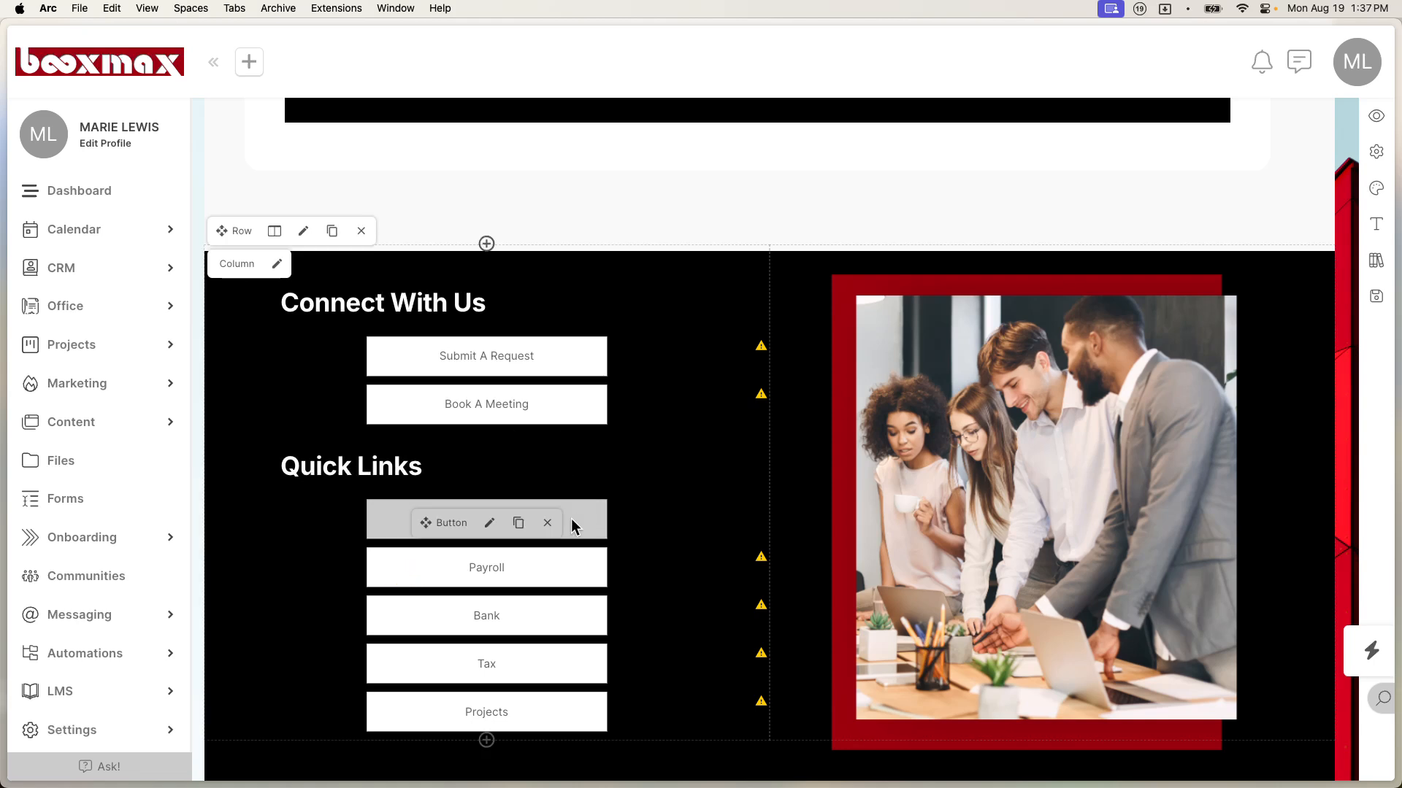
Step: Link the Payroll and Bank buttons to the Payroll Folder URL and Bank Folder URL fields
{"action": "mouse_move", "coordinate": [763, 561]}
{"action": "left_click", "coordinate": [489, 571]}
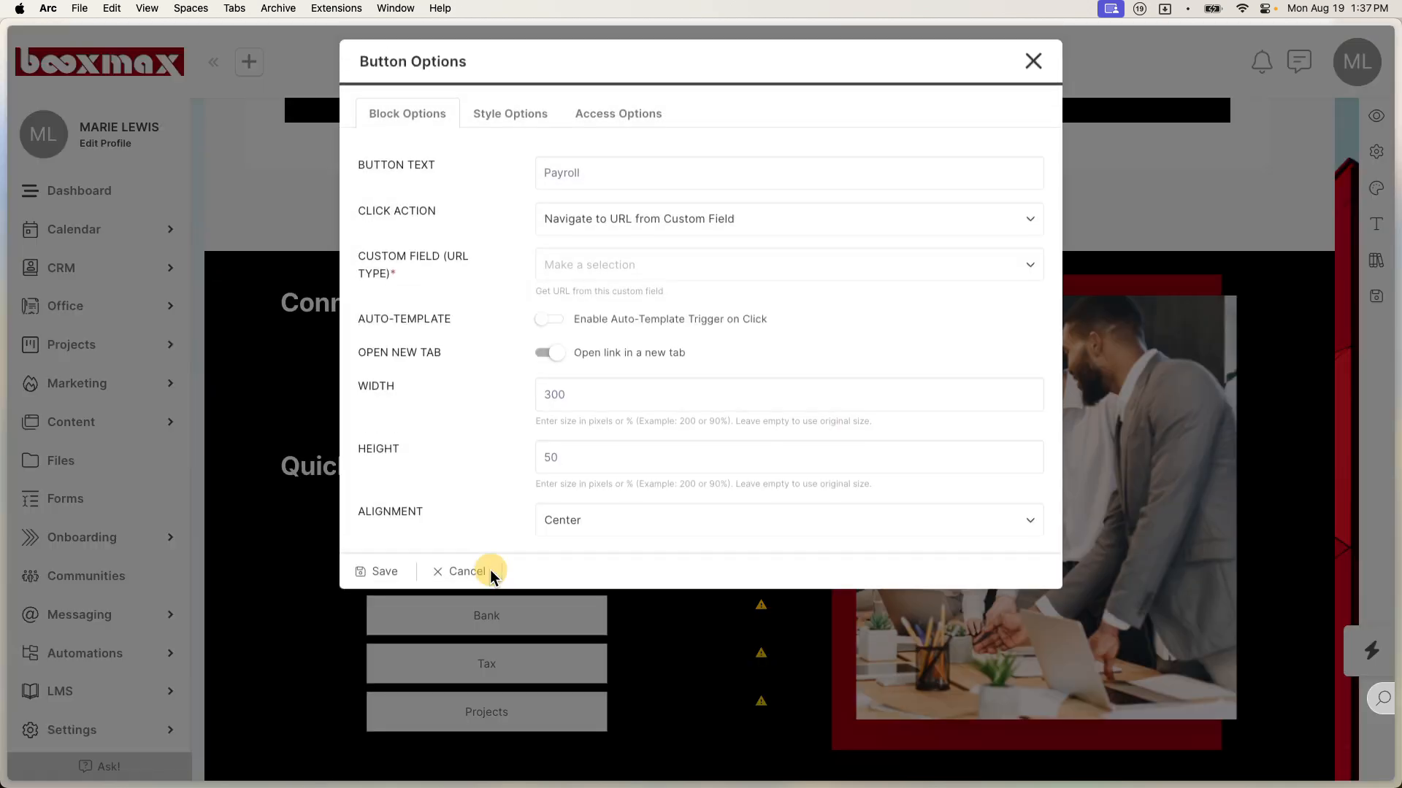
{"action": "left_click", "coordinate": [692, 278]}
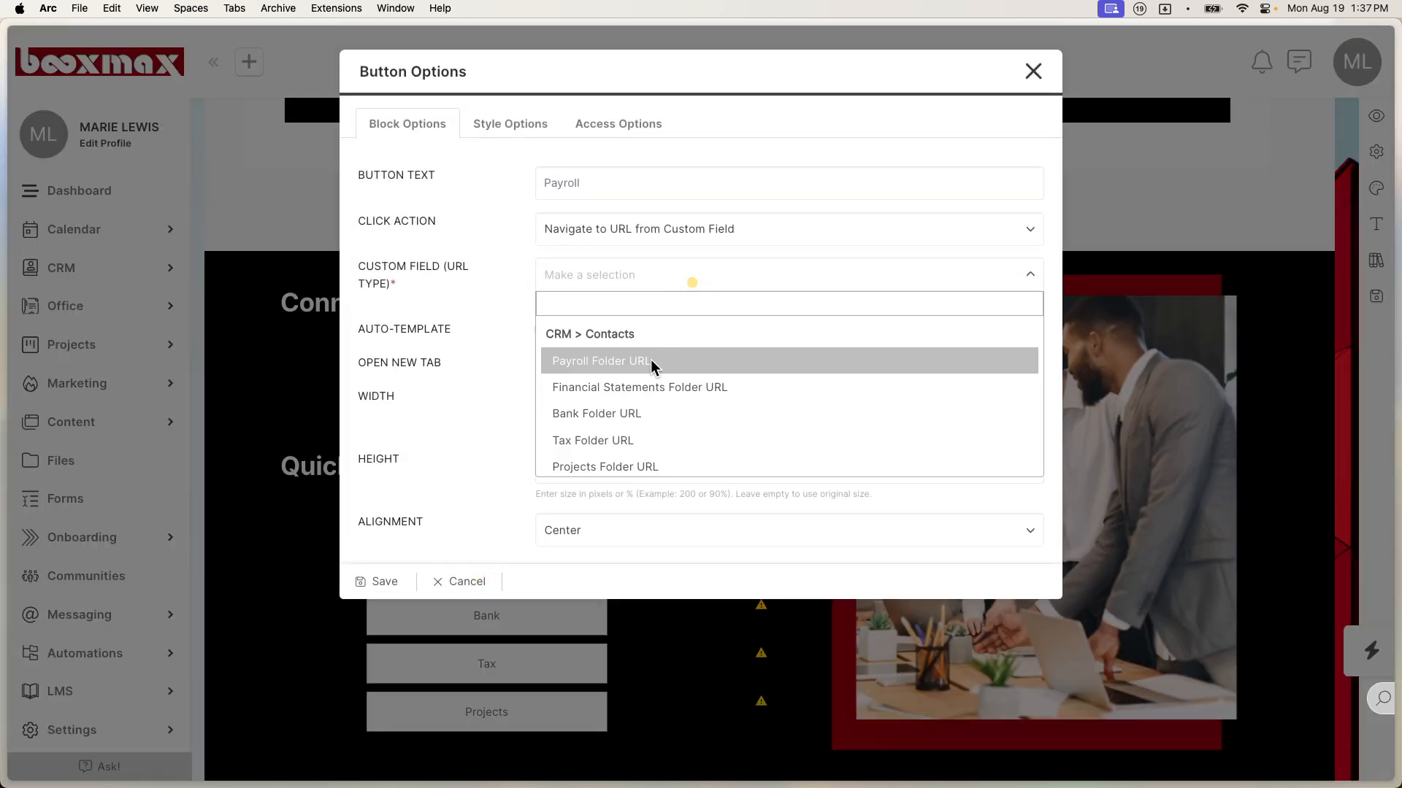
{"action": "left_click", "coordinate": [652, 361]}
{"action": "left_click", "coordinate": [369, 581]}
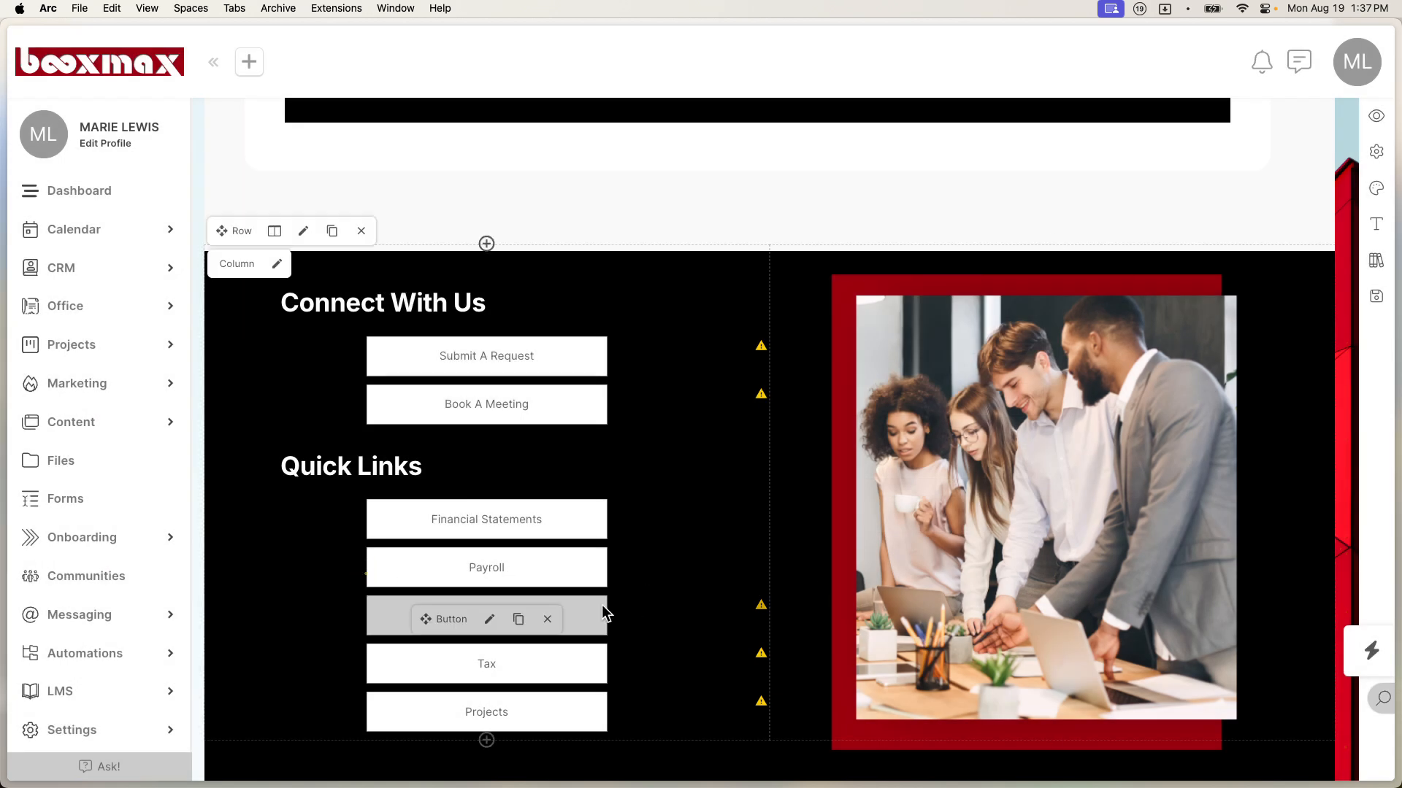
{"action": "left_click", "coordinate": [490, 619]}
{"action": "left_click", "coordinate": [663, 290]}
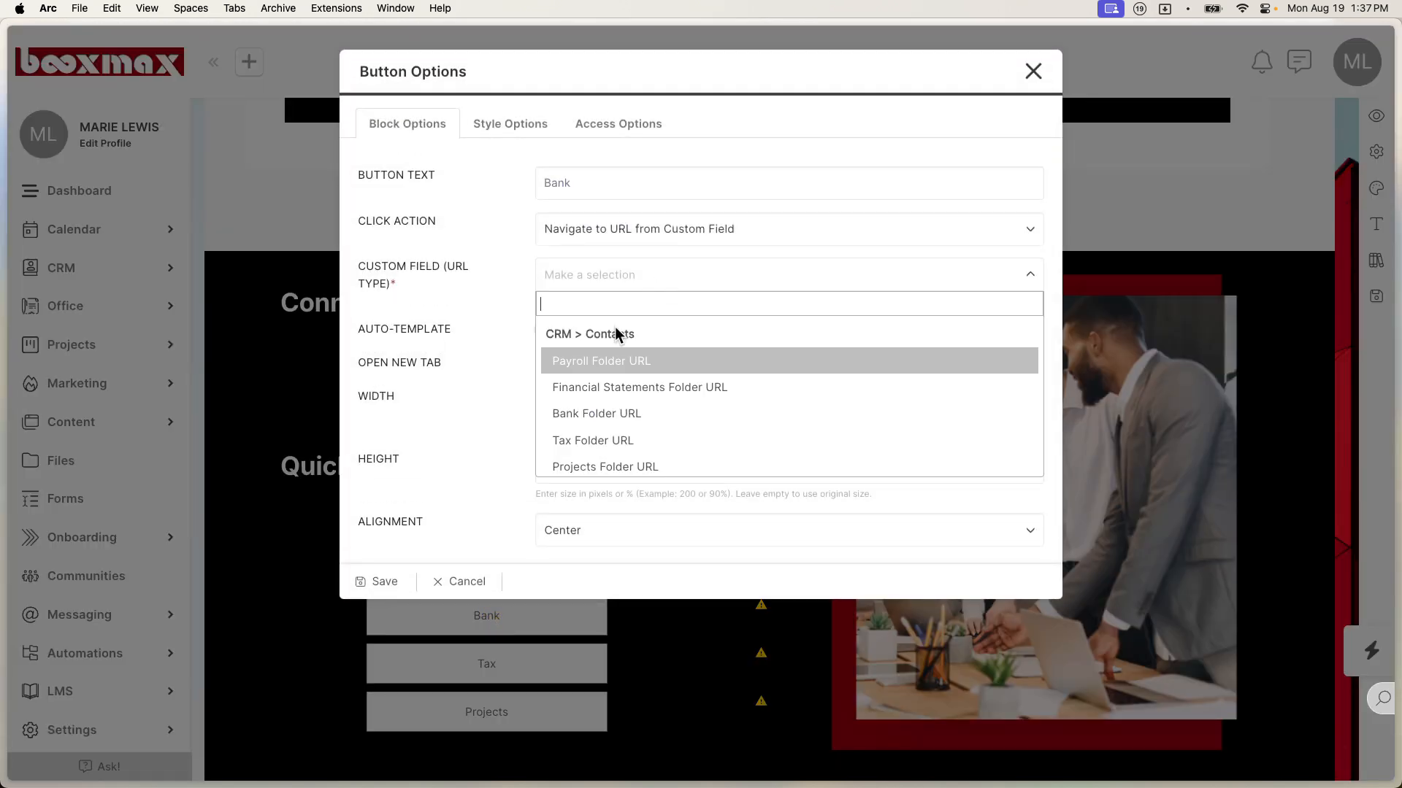
{"action": "left_click", "coordinate": [609, 407]}
{"action": "left_click", "coordinate": [398, 584]}
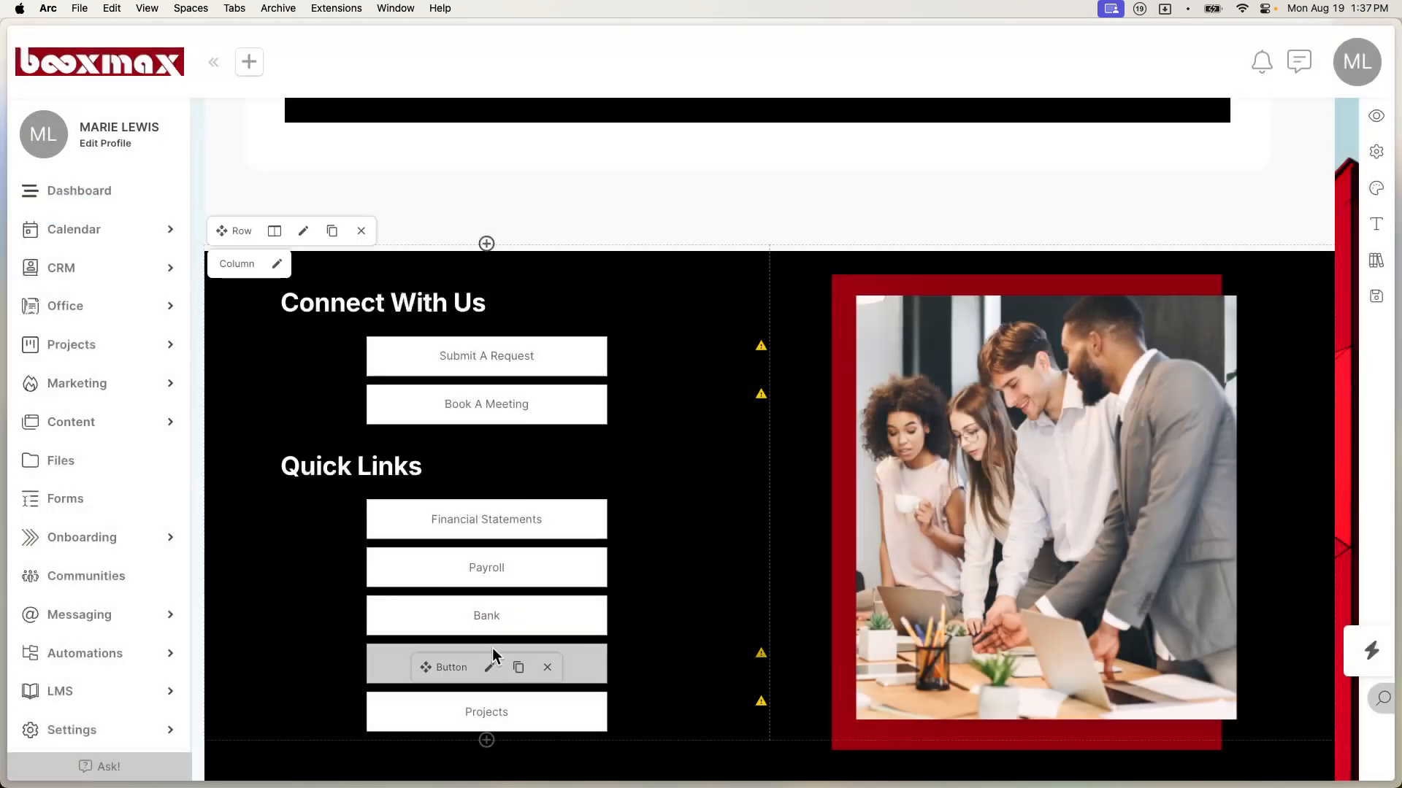
Step: Link the Tax and Projects buttons to their Folder URL fields, then save the dashboard page
{"action": "left_click", "coordinate": [492, 664]}
{"action": "left_click", "coordinate": [625, 286]}
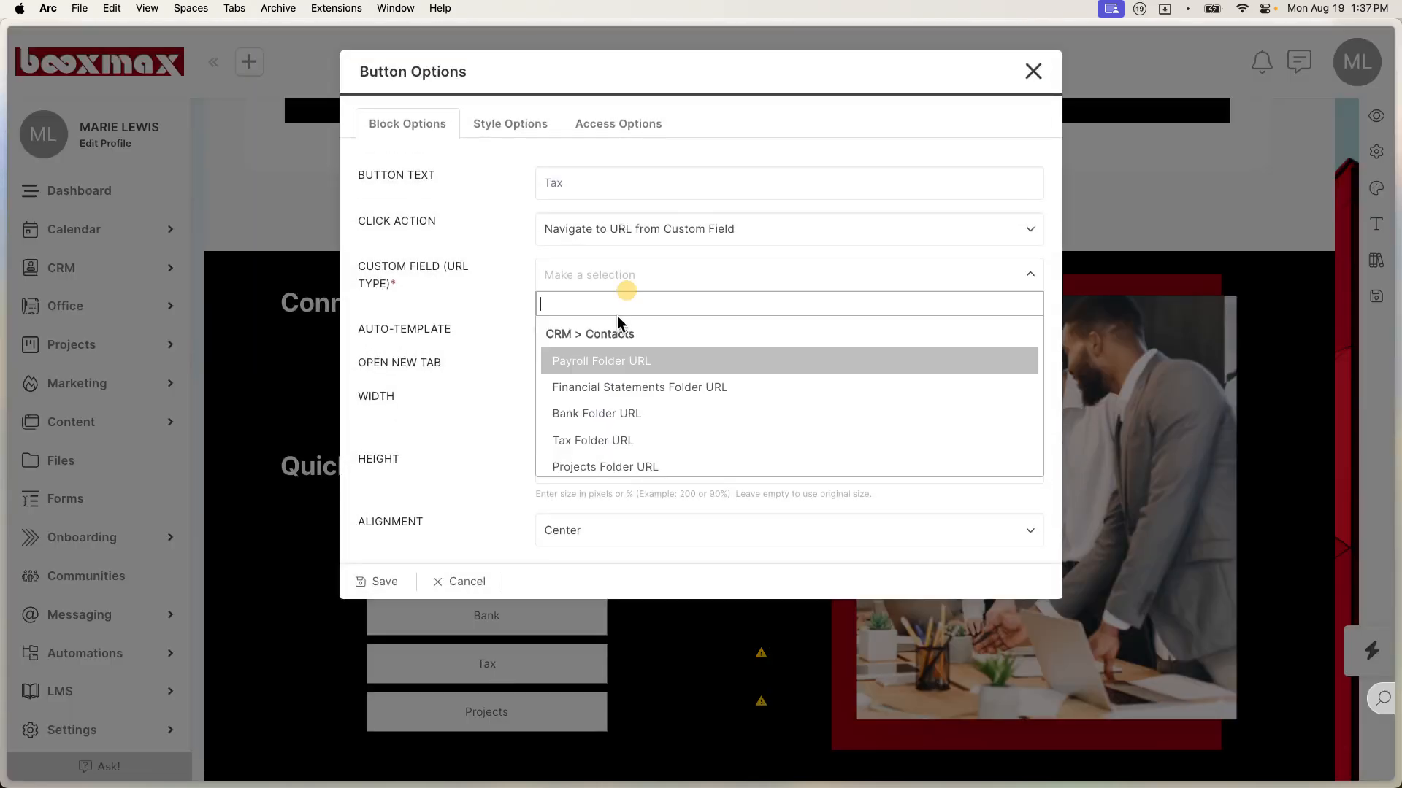
{"action": "left_click", "coordinate": [616, 441]}
{"action": "left_click", "coordinate": [392, 584]}
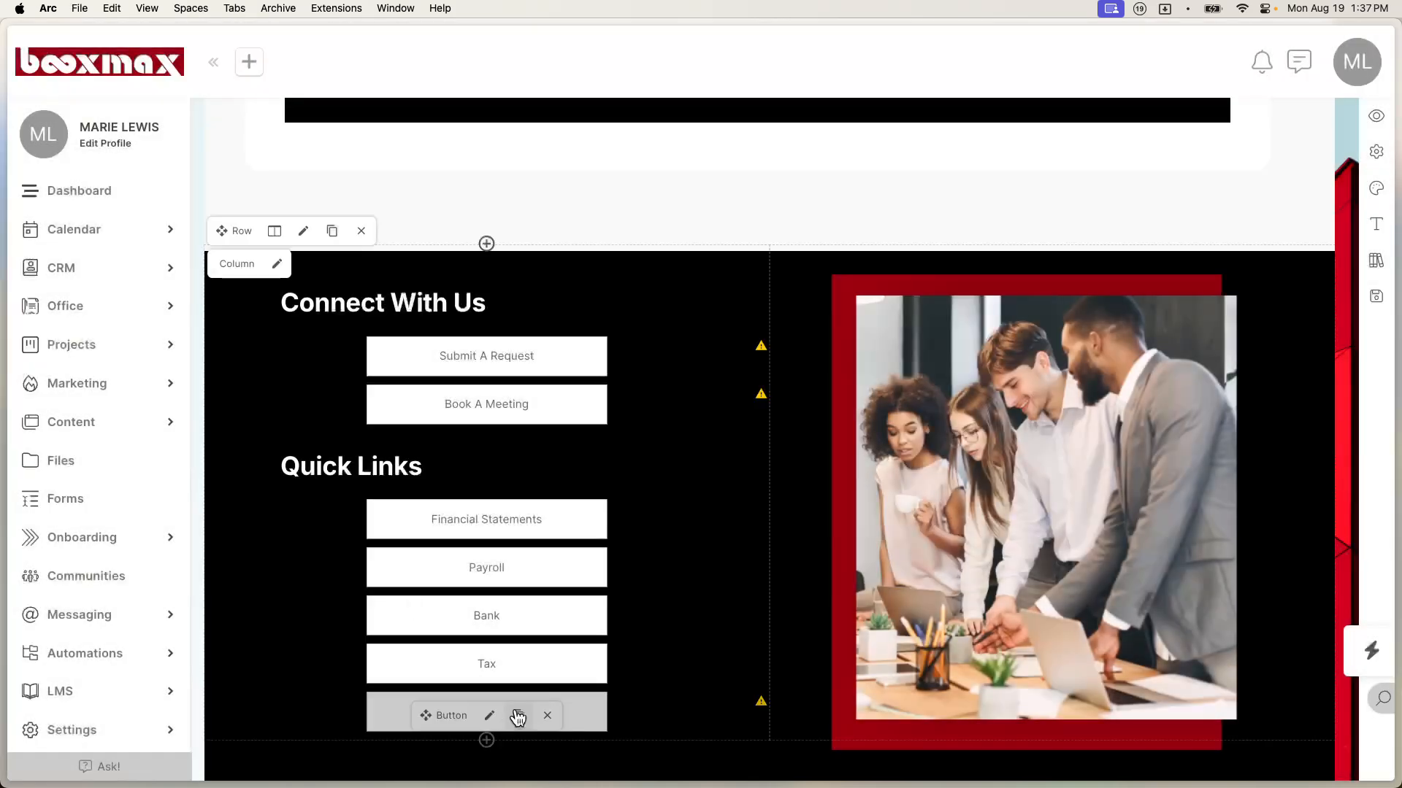
{"action": "left_click", "coordinate": [489, 713]}
{"action": "left_click", "coordinate": [636, 285]}
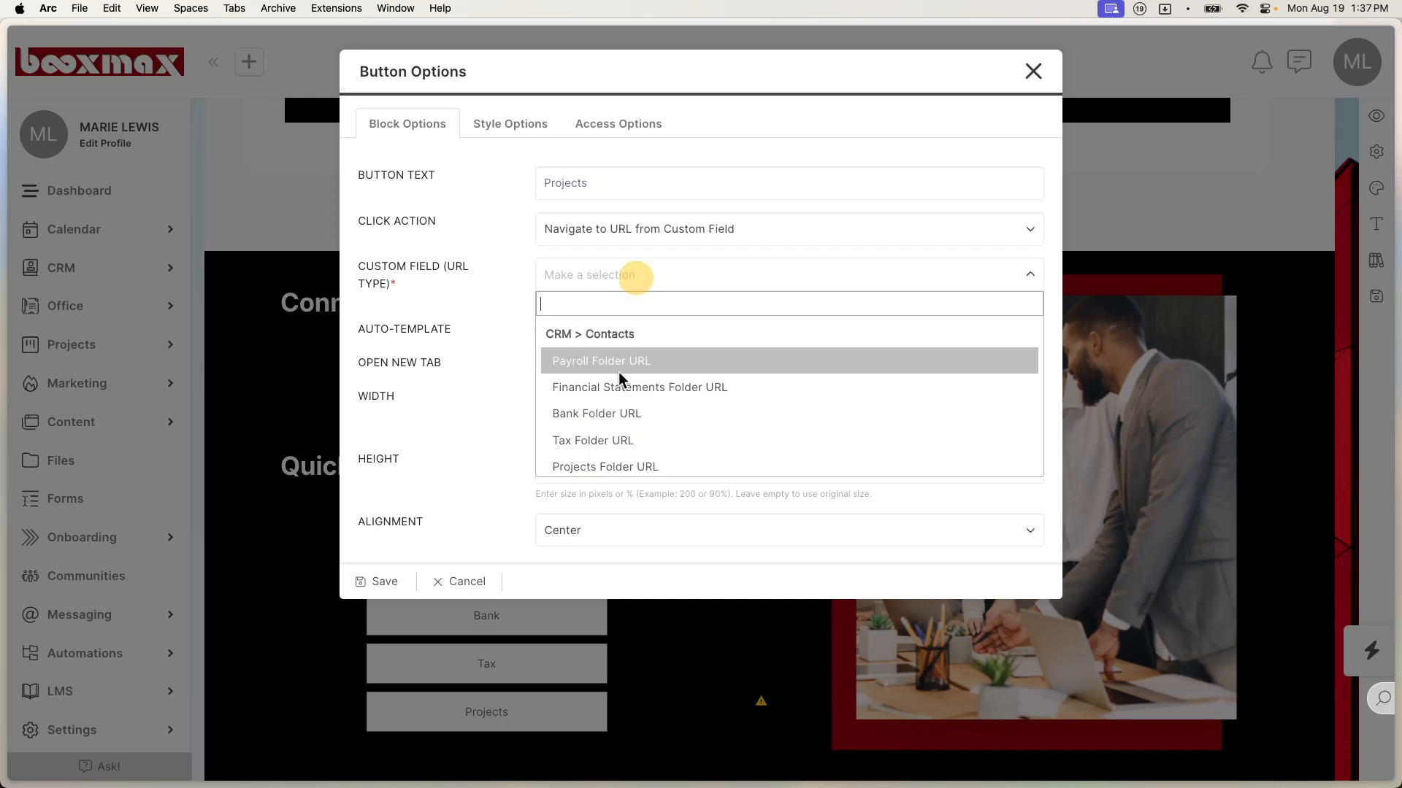
{"action": "left_click", "coordinate": [603, 467]}
{"action": "left_click", "coordinate": [363, 584]}
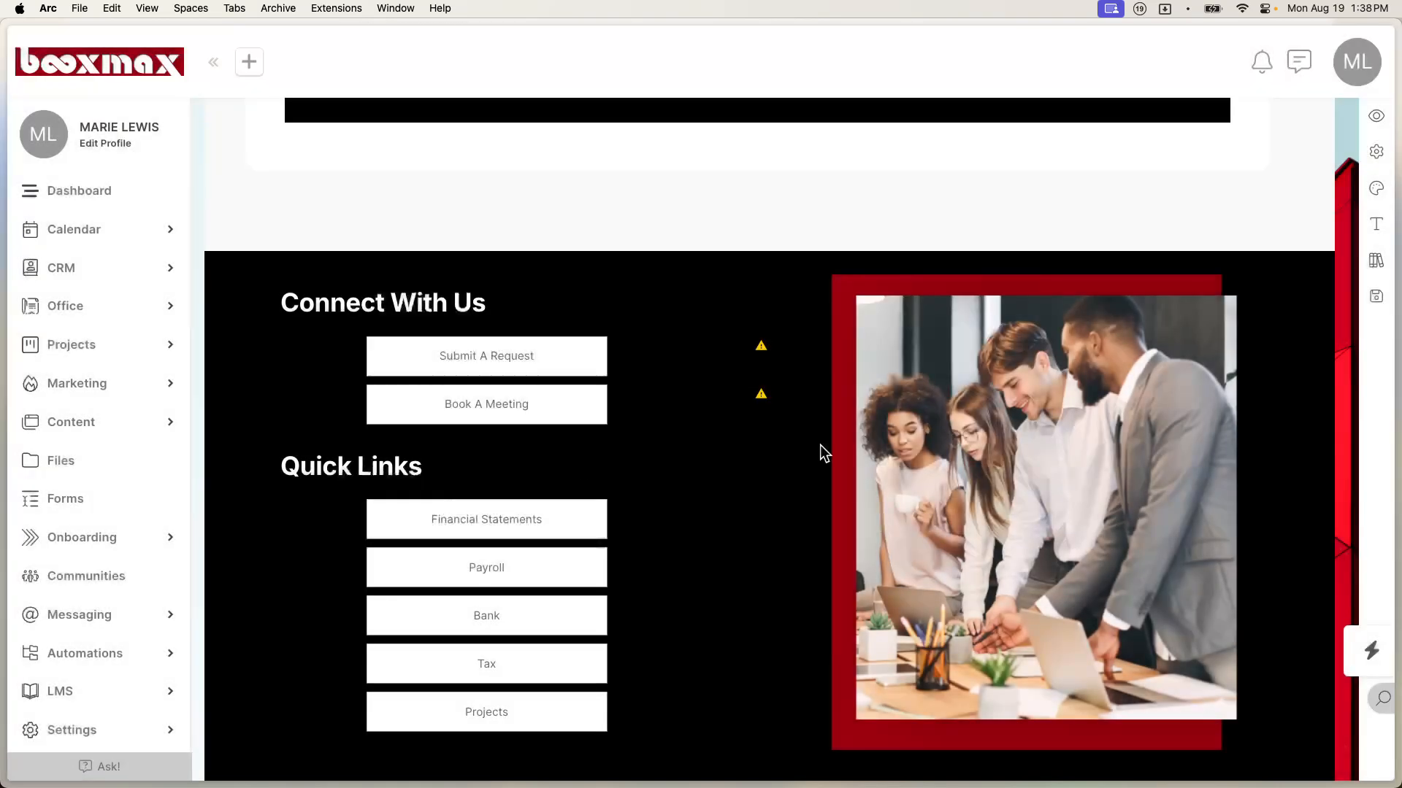
{"action": "left_click", "coordinate": [1378, 297]}
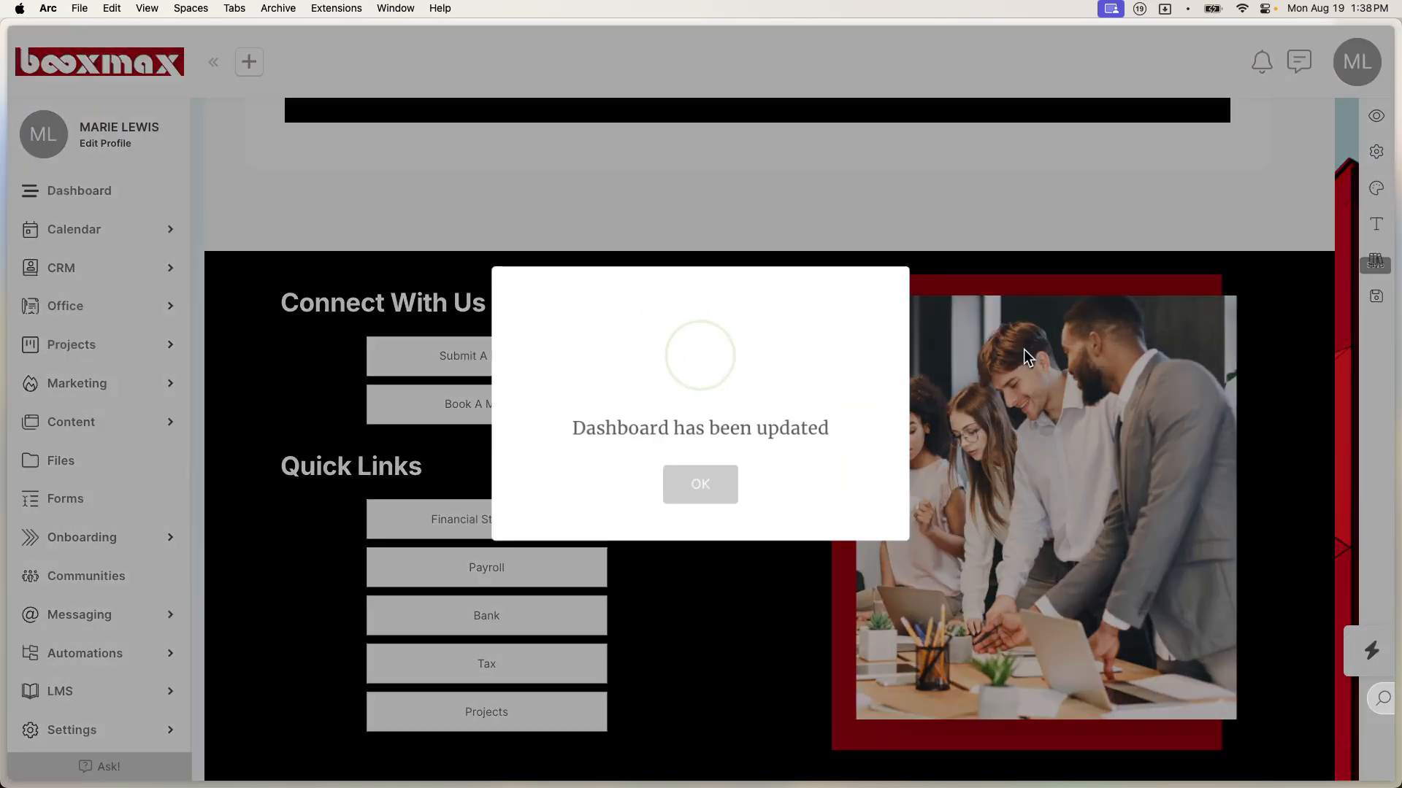
{"action": "left_click", "coordinate": [701, 475]}
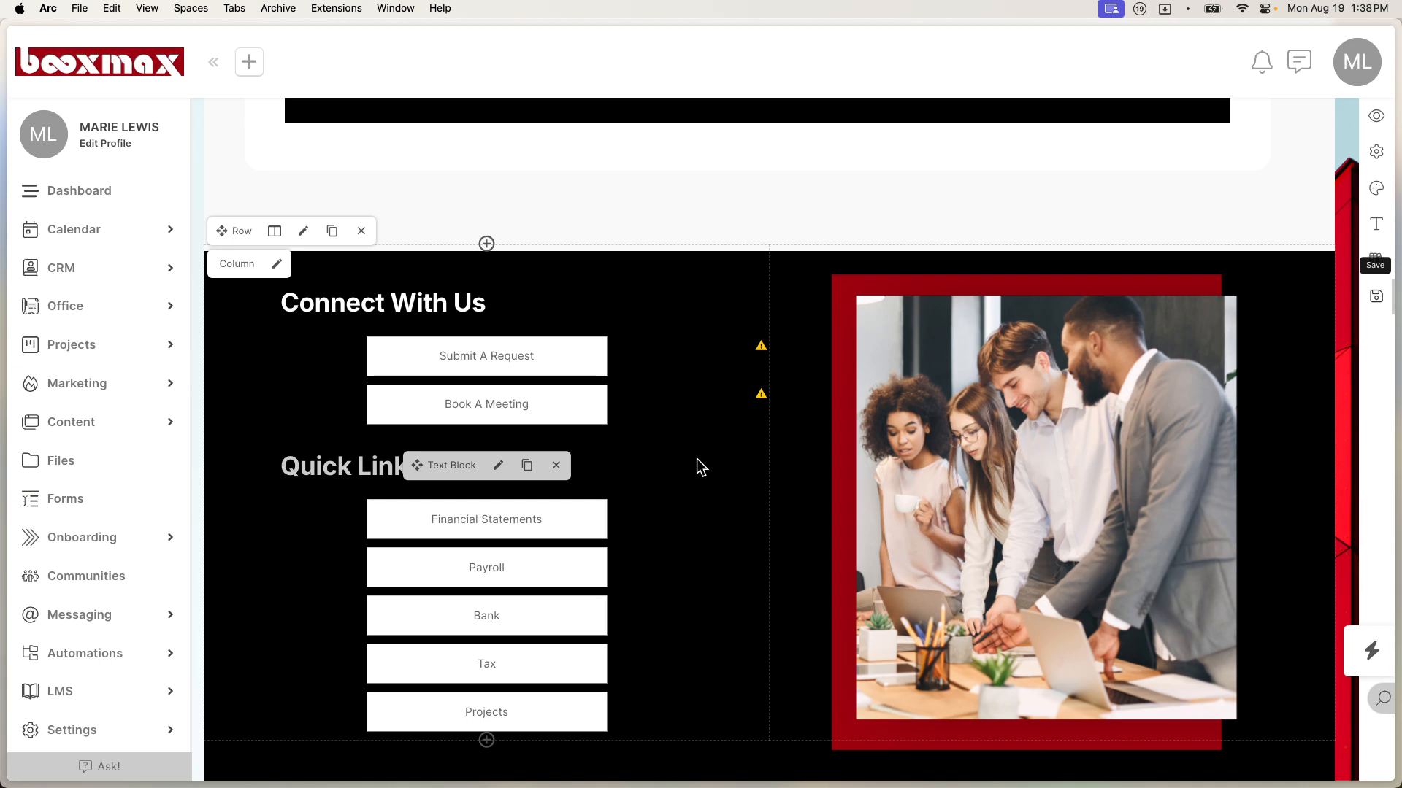
Step: Open the CRM Contacts list in a new browser tab and switch to it
{"action": "left_click", "coordinate": [115, 273]}
{"action": "right_click", "coordinate": [78, 319]}
{"action": "left_click", "coordinate": [100, 325]}
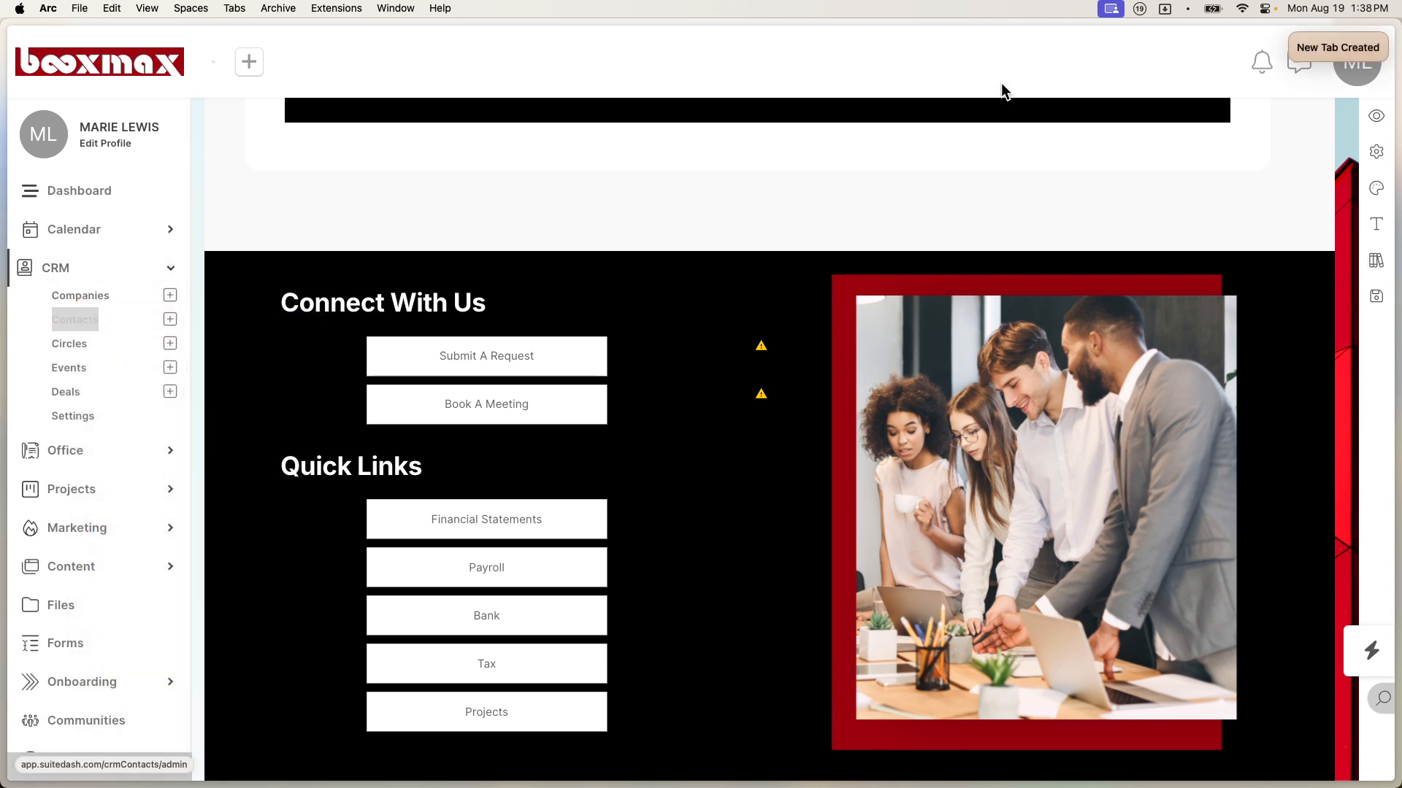
{"action": "left_click", "coordinate": [1329, 47]}
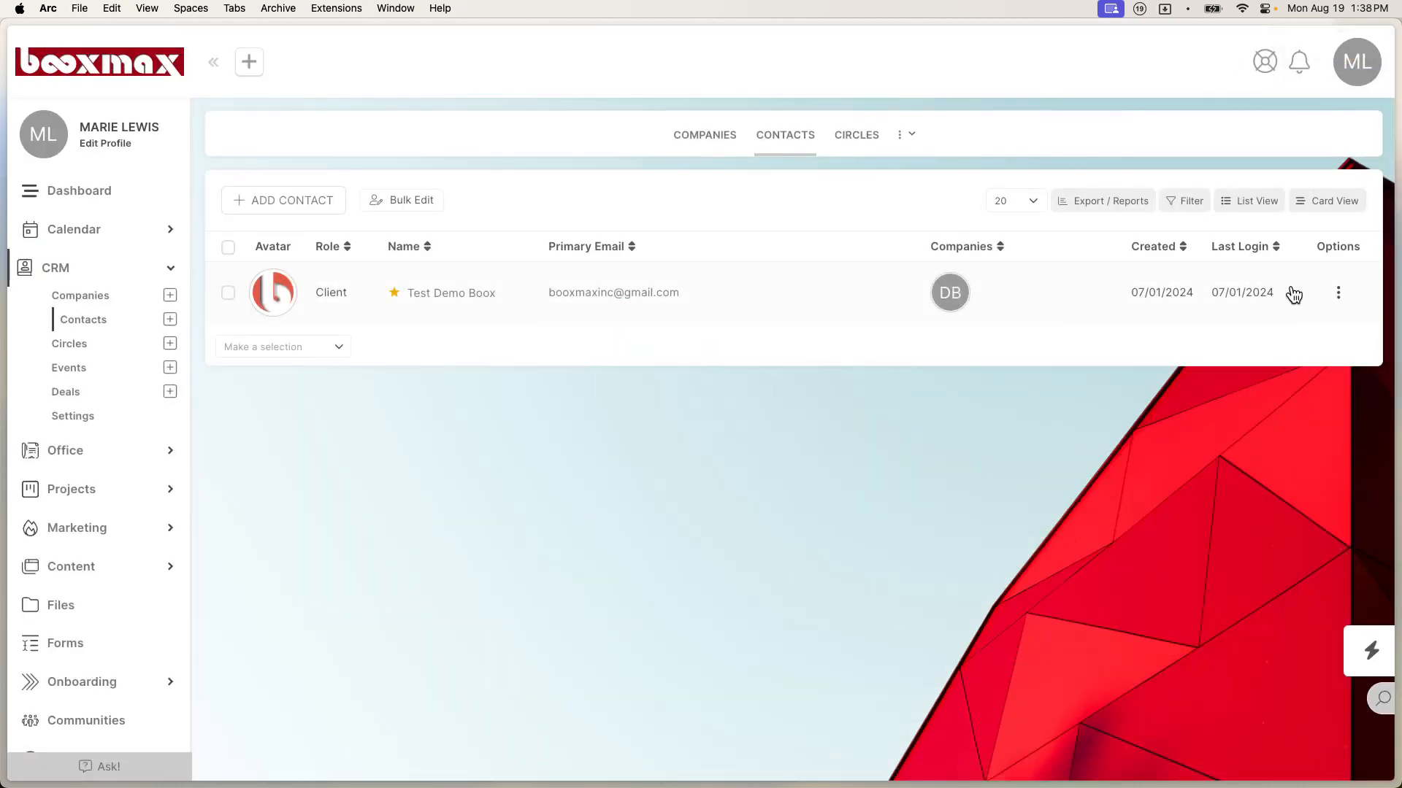
Step: Edit the demo contact and scroll down to its empty Folder URL fields
{"action": "left_click", "coordinate": [1347, 296]}
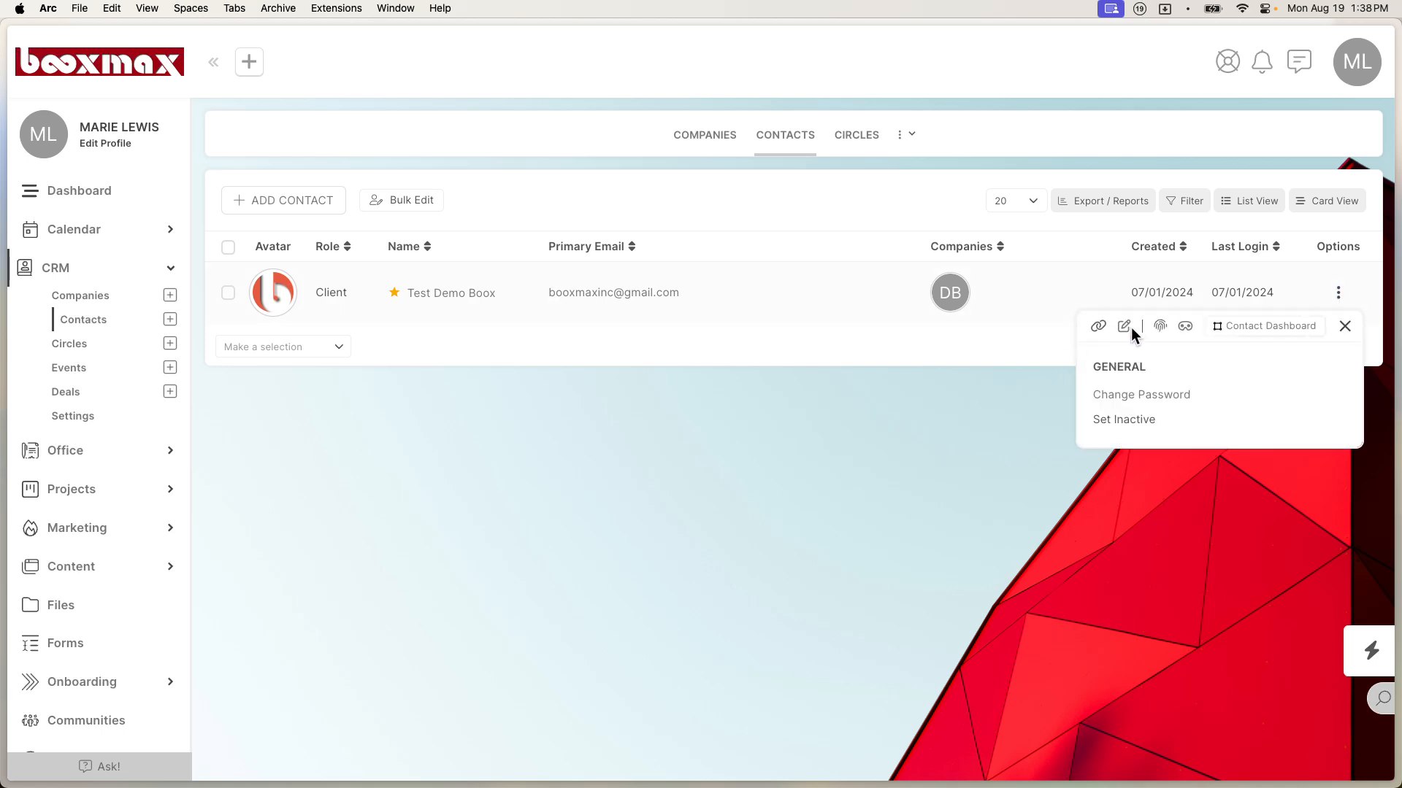
{"action": "left_click", "coordinate": [1125, 328]}
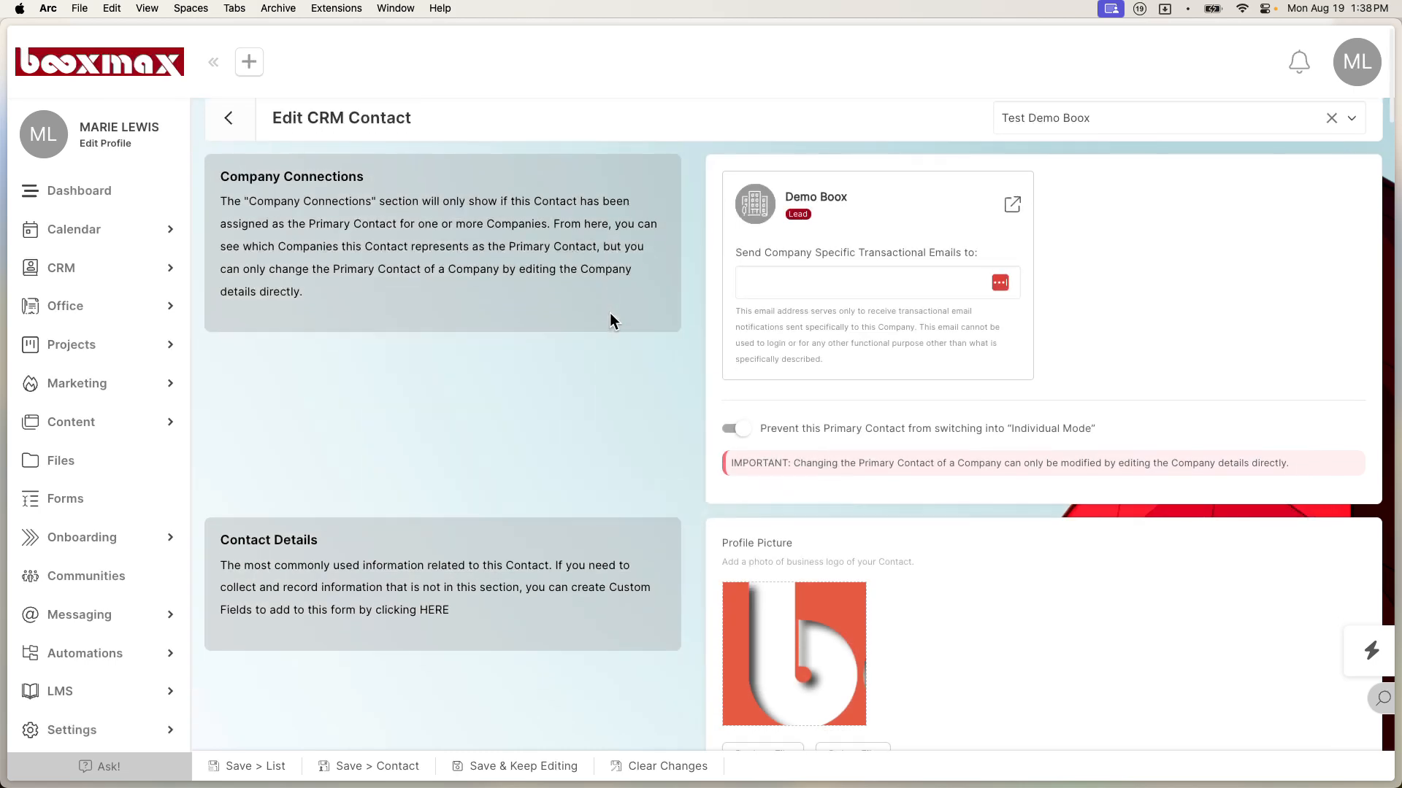
{"action": "scroll", "coordinate": [610, 319], "scroll_direction": "down", "scroll_amount": 4}
{"action": "scroll", "coordinate": [610, 319], "scroll_direction": "down", "scroll_amount": 20}
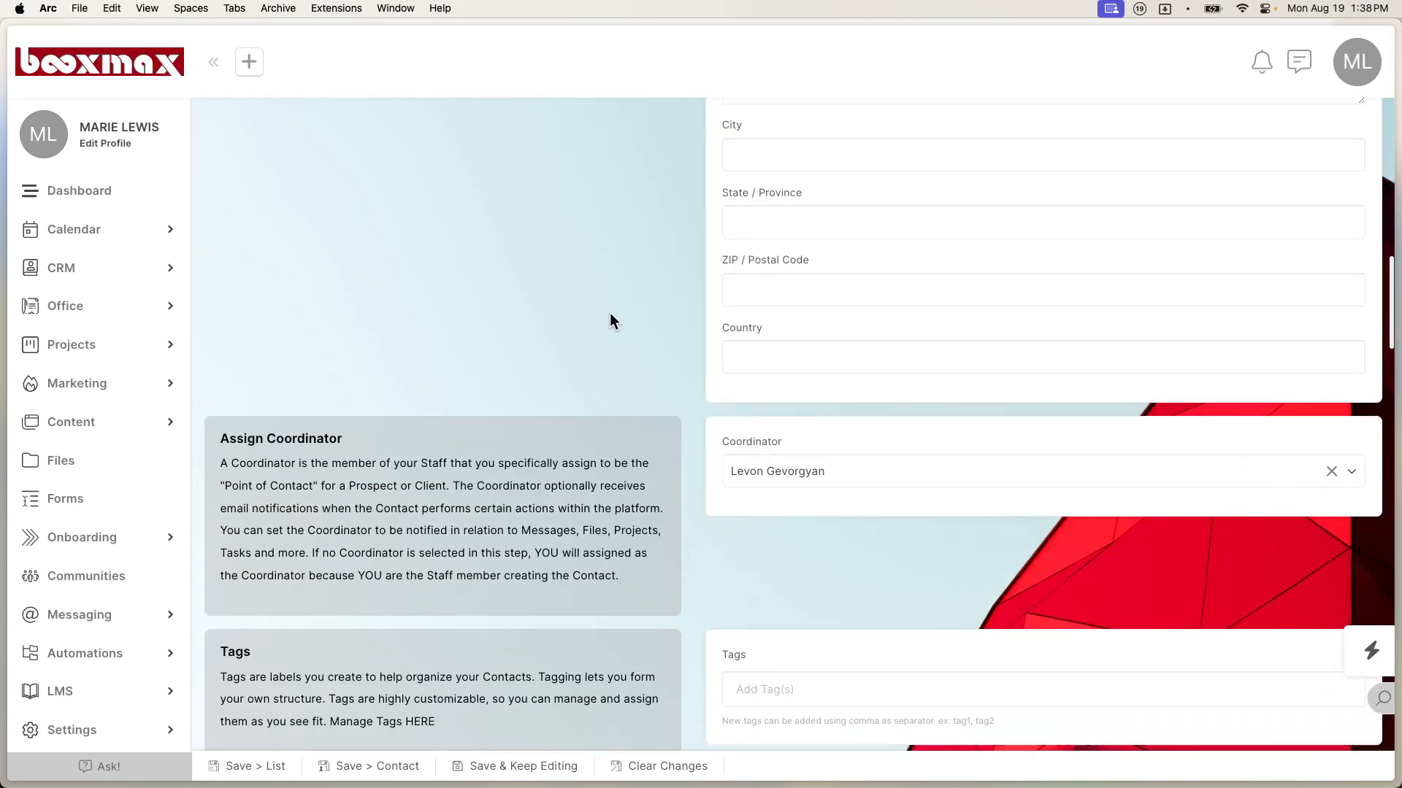
{"action": "scroll", "coordinate": [611, 313], "scroll_direction": "down", "scroll_amount": 20}
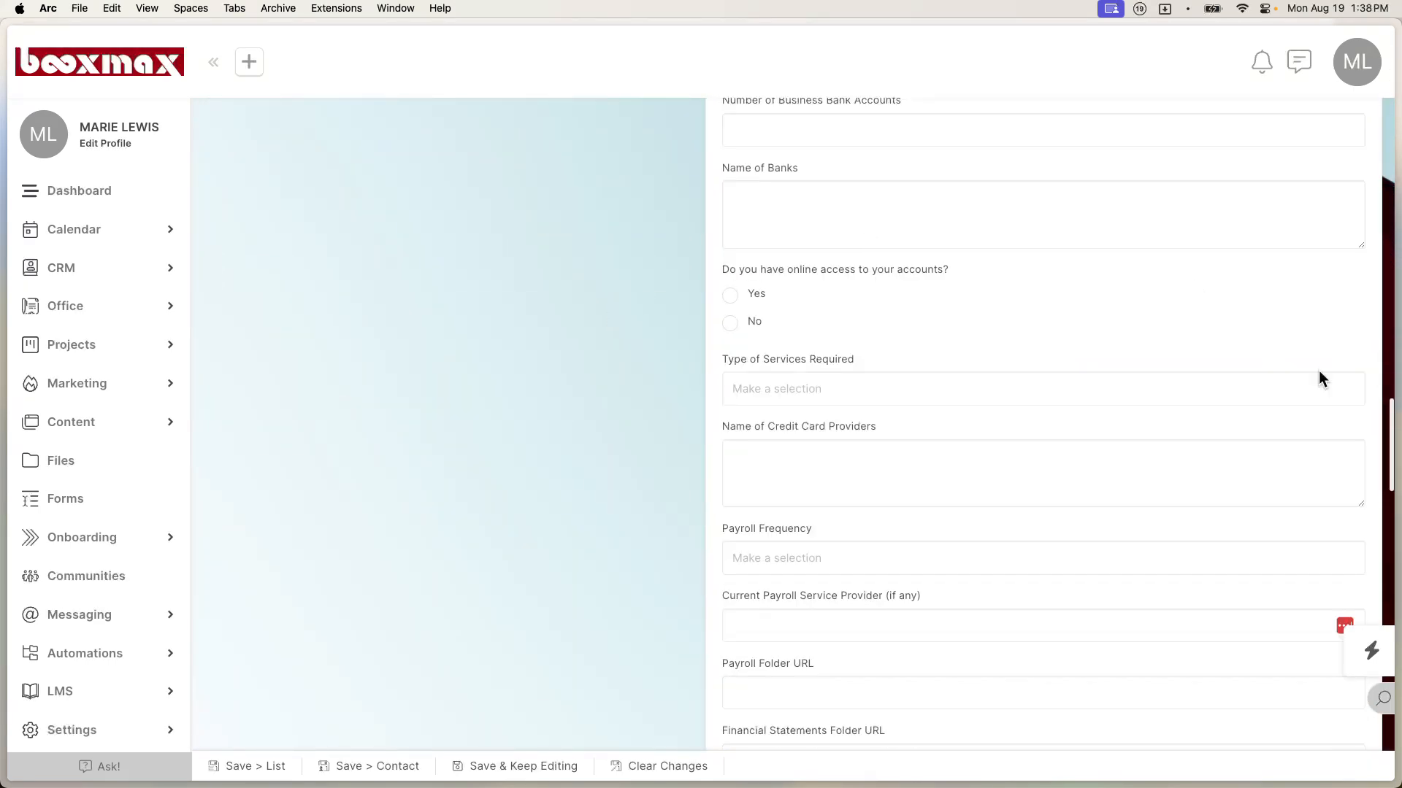
{"action": "scroll", "coordinate": [1295, 396], "scroll_direction": "down", "scroll_amount": 15}
{"action": "scroll", "coordinate": [1295, 396], "scroll_direction": "up", "scroll_amount": 10}
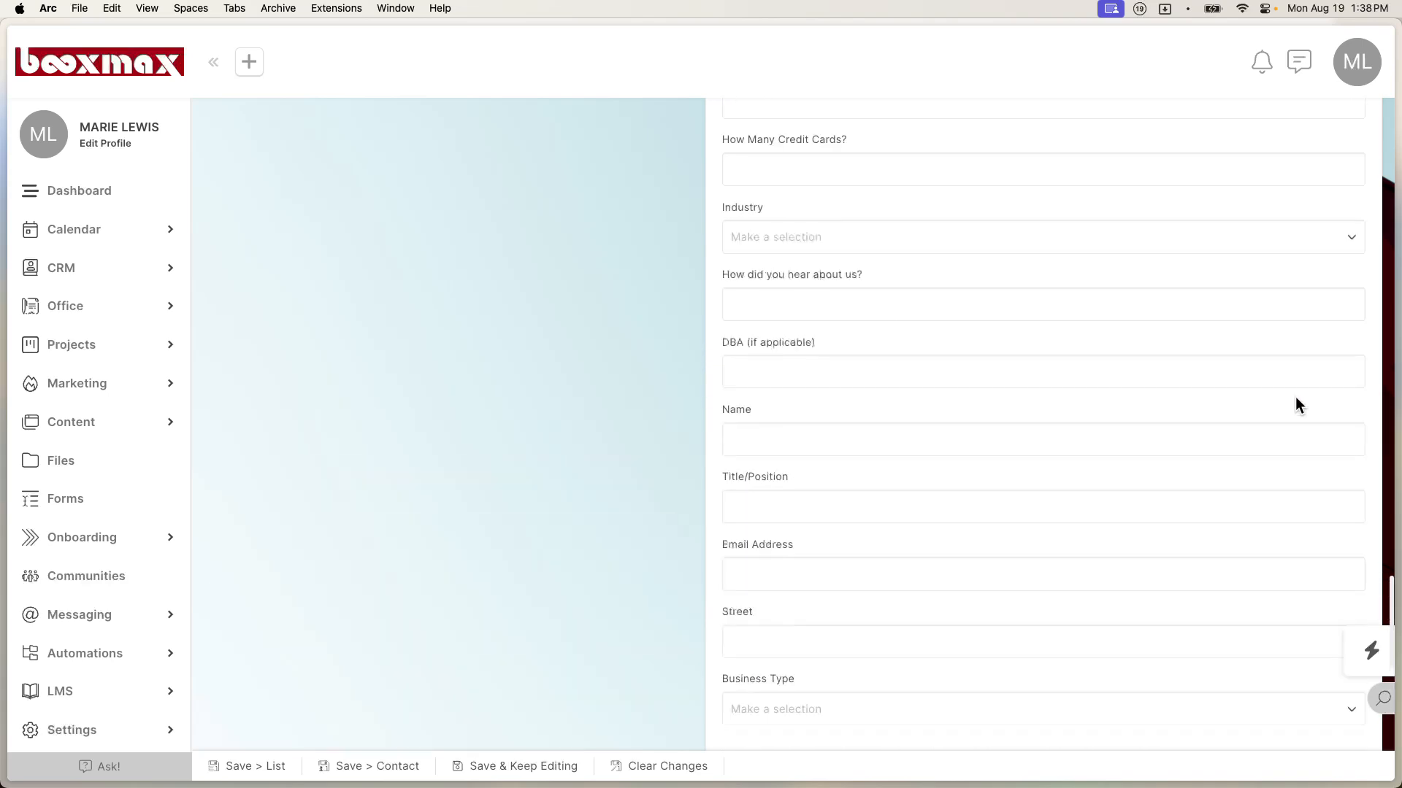
{"action": "scroll", "coordinate": [1295, 397], "scroll_direction": "down", "scroll_amount": 14}
{"action": "scroll", "coordinate": [1295, 396], "scroll_direction": "up", "scroll_amount": 7}
{"action": "scroll", "coordinate": [1295, 397], "scroll_direction": "up", "scroll_amount": 10}
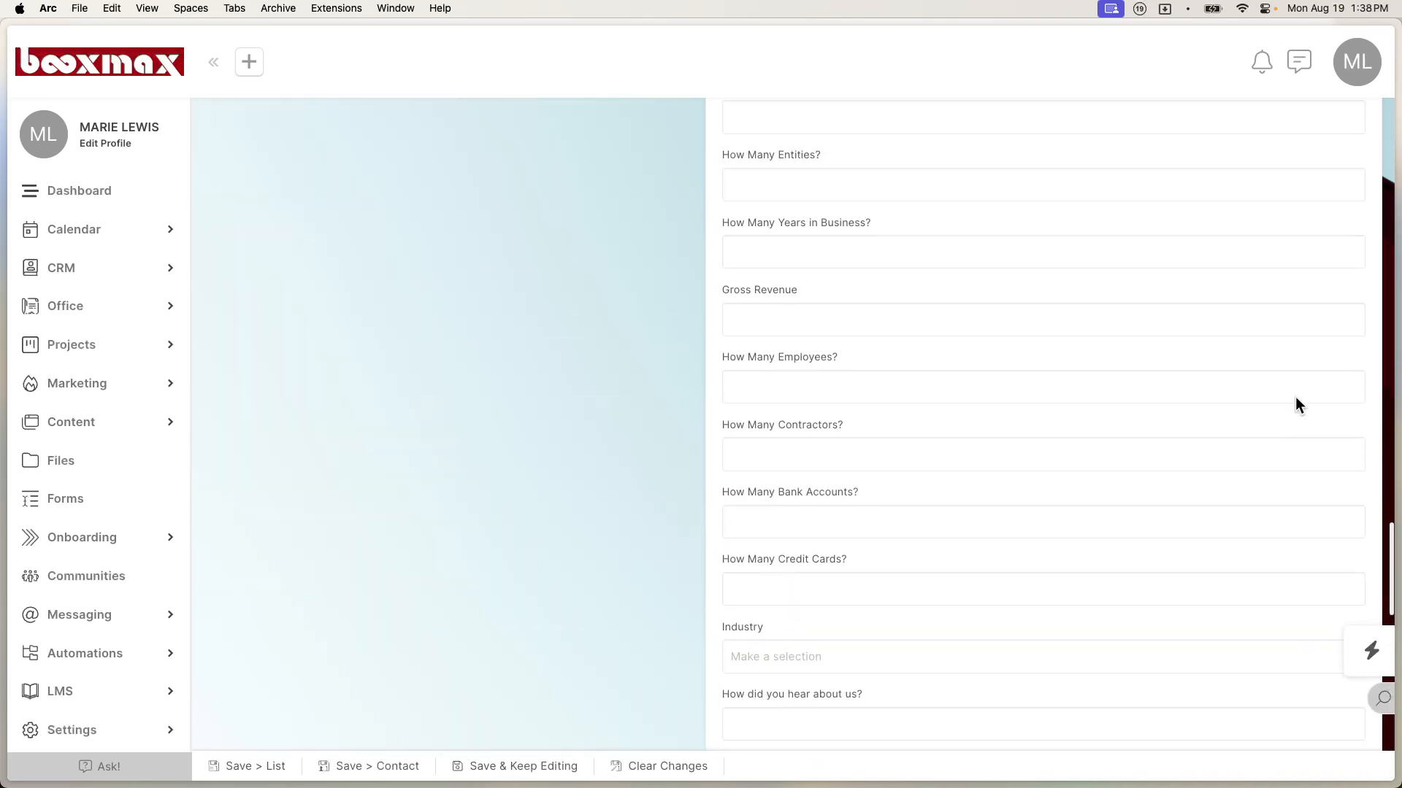
{"action": "scroll", "coordinate": [1295, 397], "scroll_direction": "up", "scroll_amount": 12}
{"action": "scroll", "coordinate": [1295, 401], "scroll_direction": "down", "scroll_amount": 4}
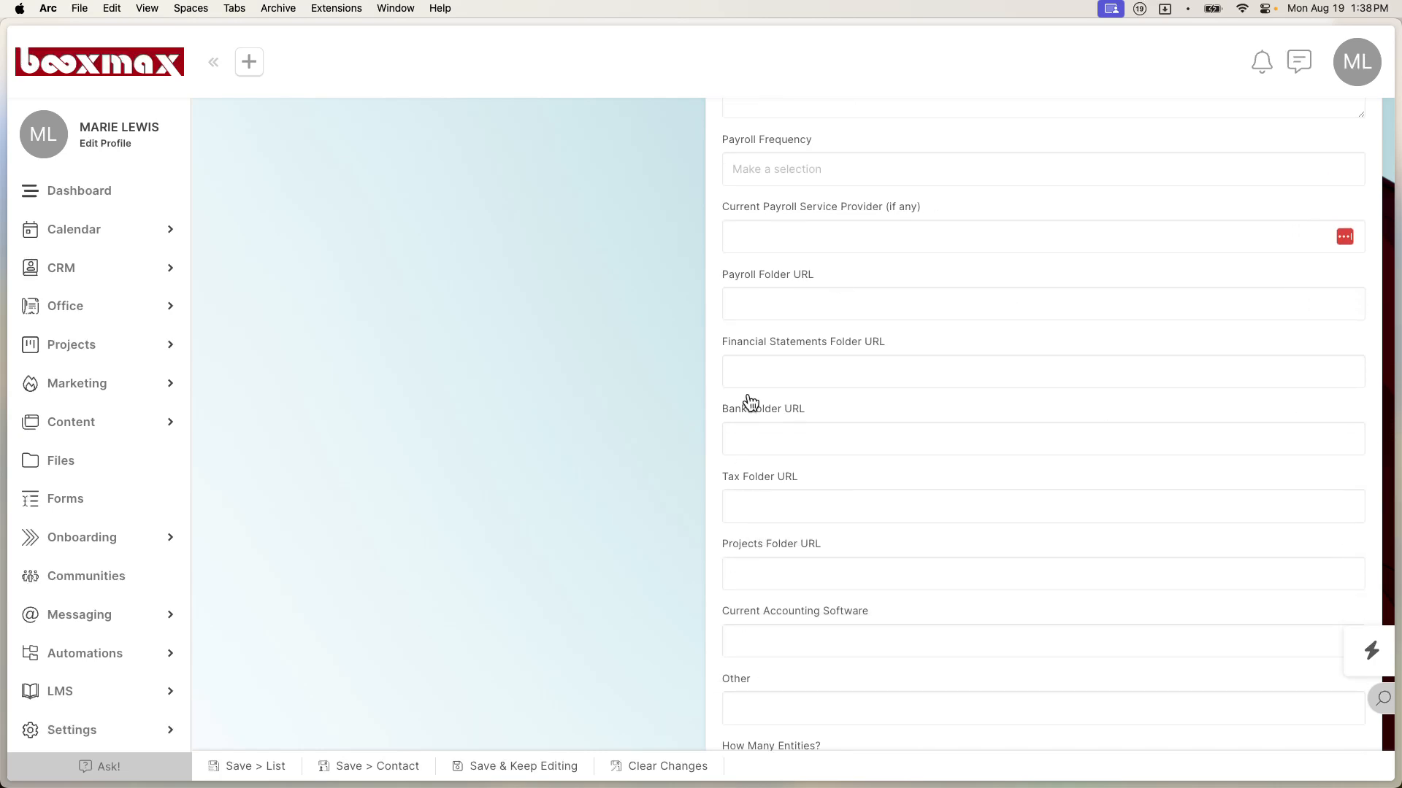
Step: Paste the recording's share link from the clipboard history into the contact's Payroll Folder URL field
{"action": "left_click", "coordinate": [801, 303]}
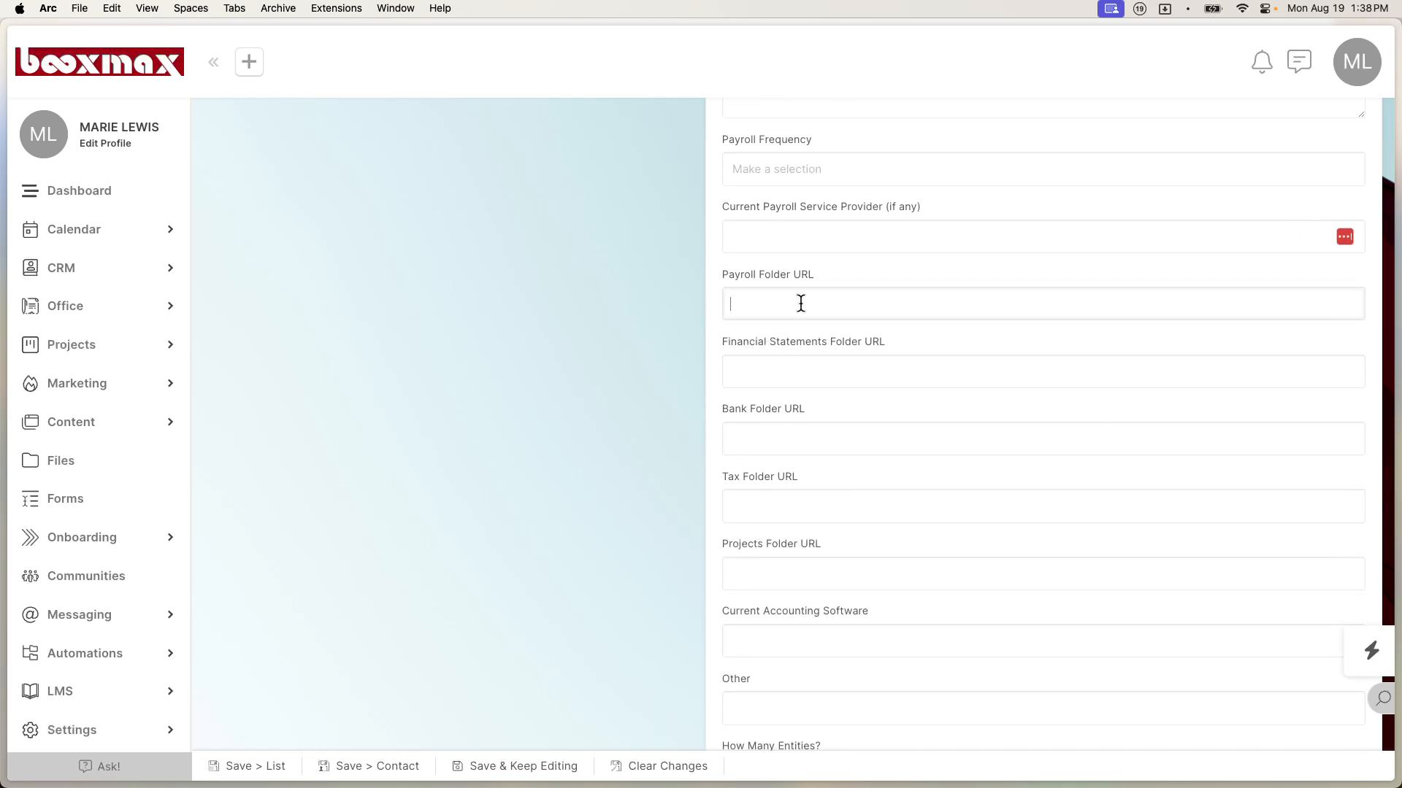
{"action": "key", "text": "super+shift+v"}
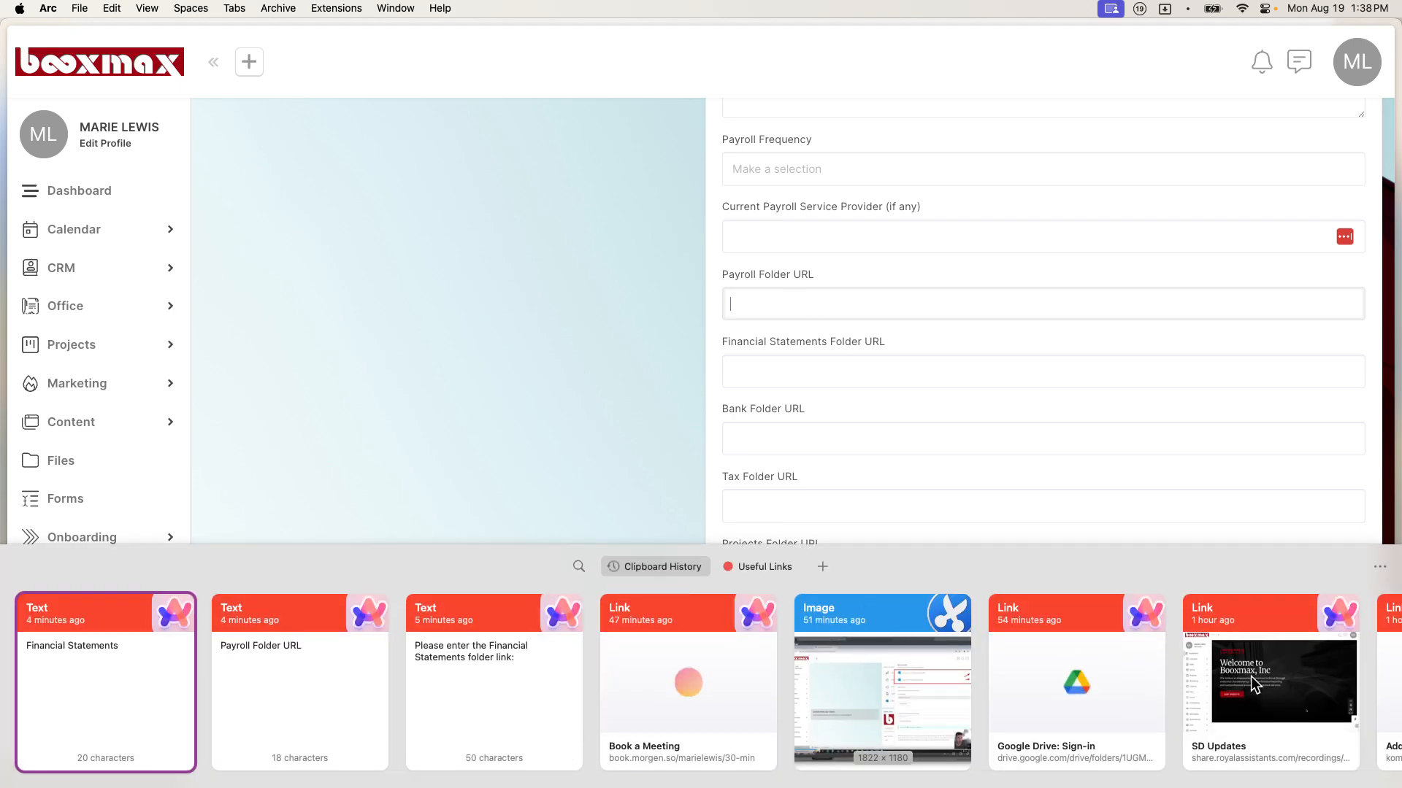
{"action": "double_click", "coordinate": [1255, 695]}
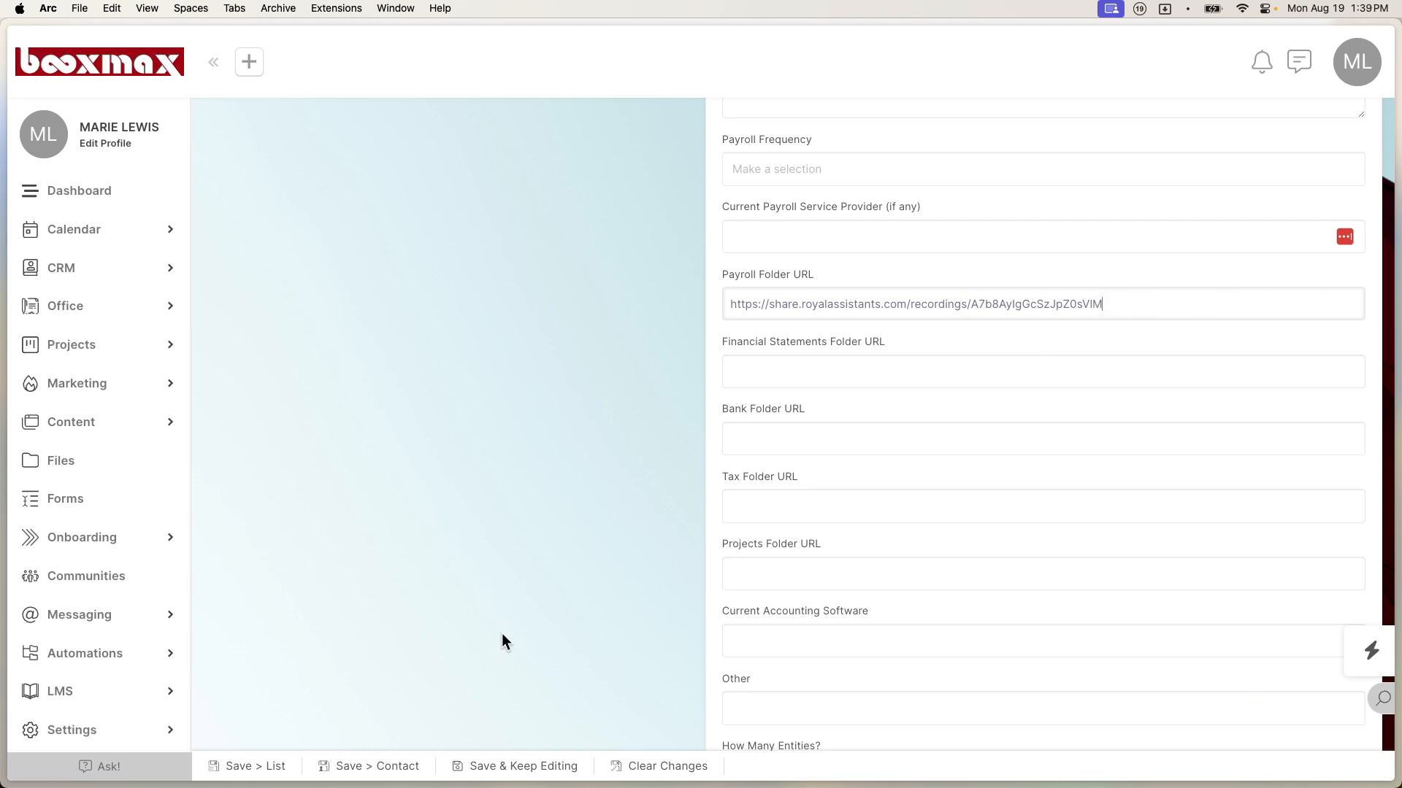
{"action": "left_click", "coordinate": [278, 765]}
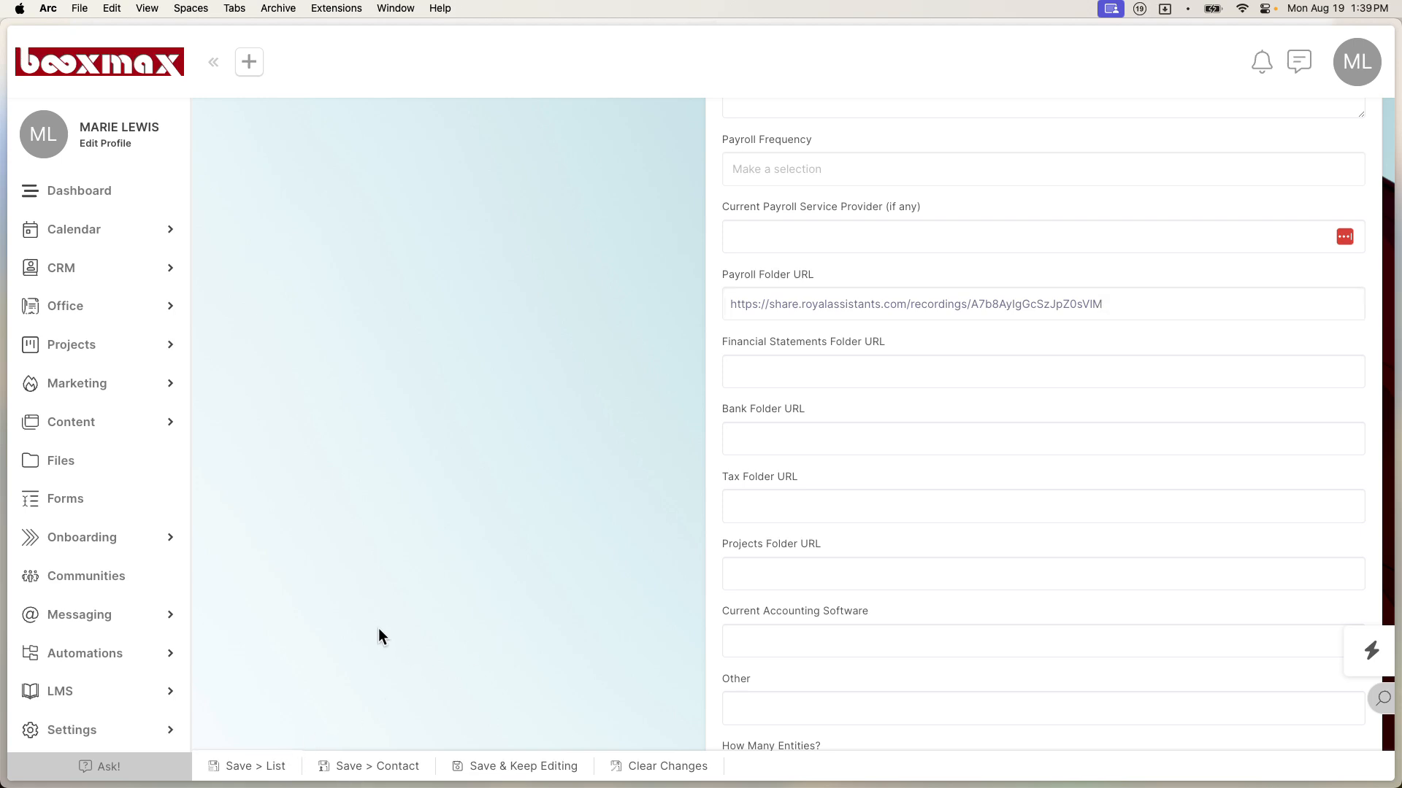
Step: Save the contact and view the portal as that client contact
{"action": "left_click", "coordinate": [239, 755]}
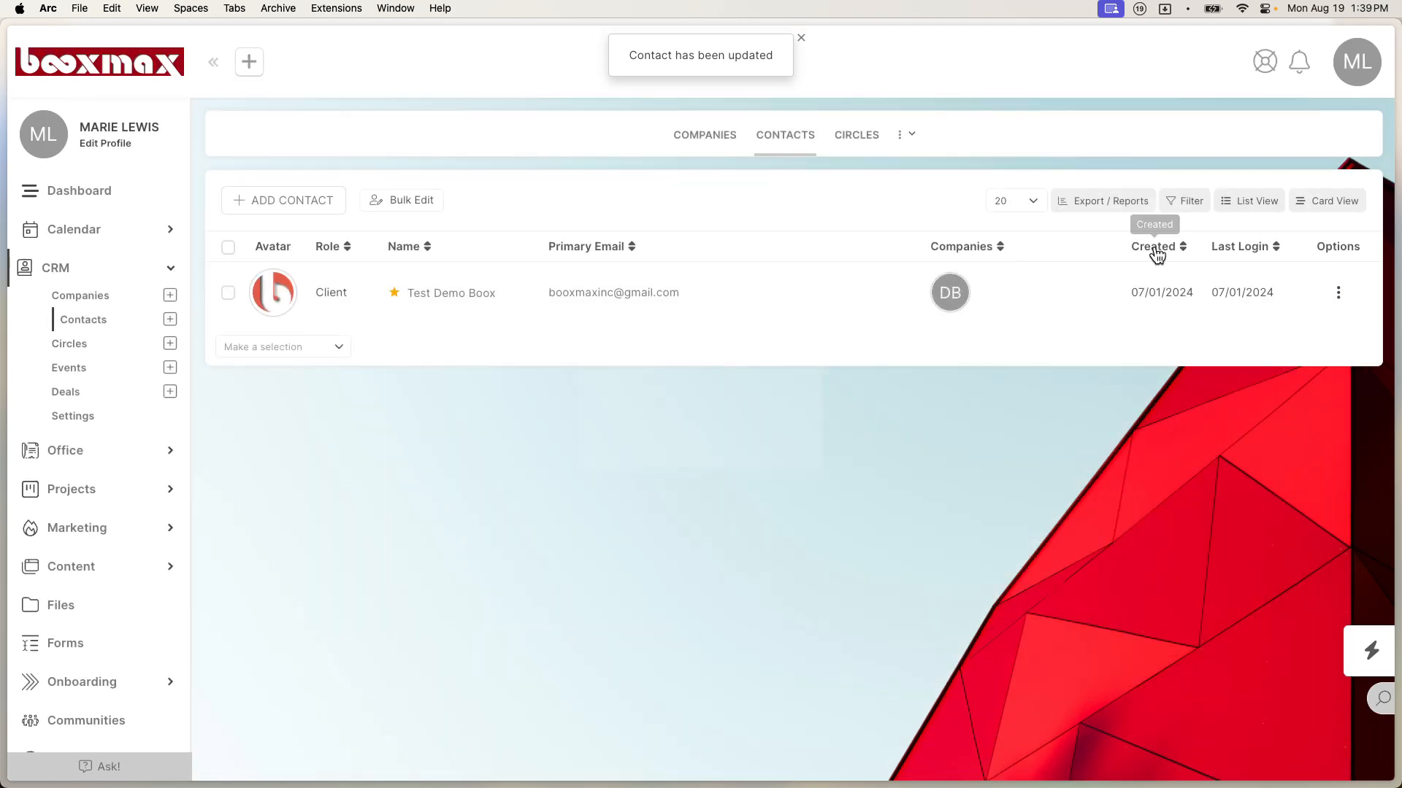
{"action": "left_click", "coordinate": [1342, 293]}
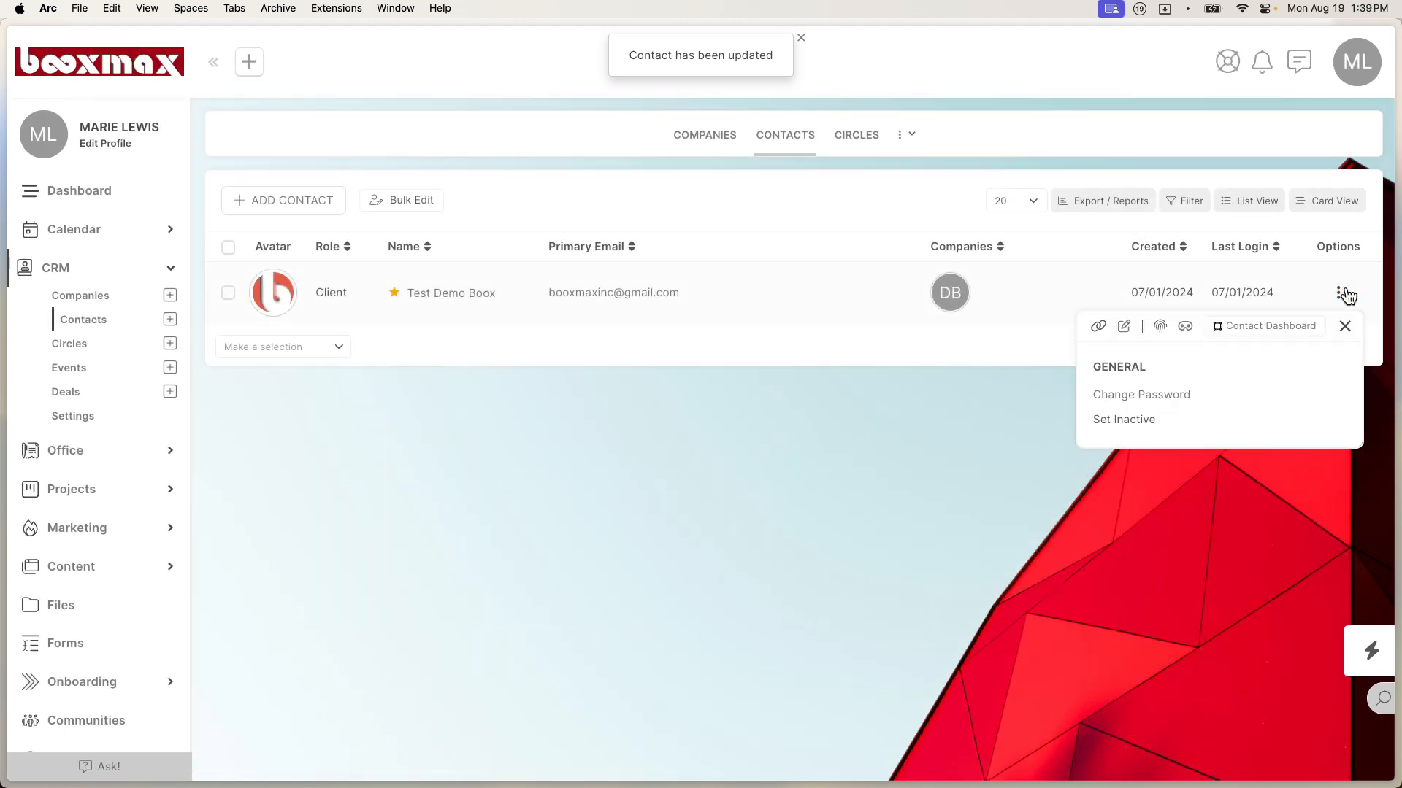
{"action": "left_click", "coordinate": [1186, 331]}
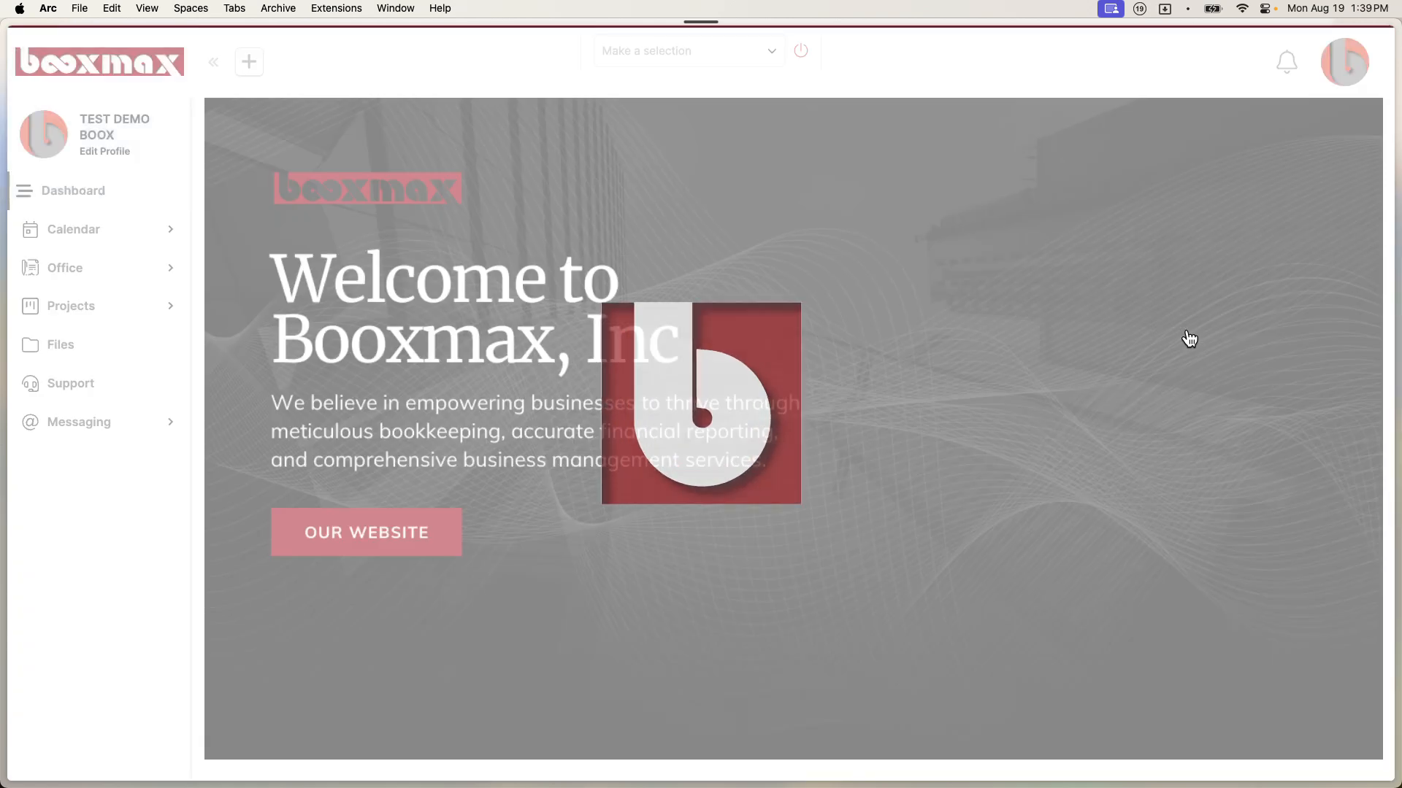
Step: Test the Financial Statements and Payroll quick links on the client dashboard
{"action": "scroll", "coordinate": [799, 471], "scroll_direction": "down", "scroll_amount": 10}
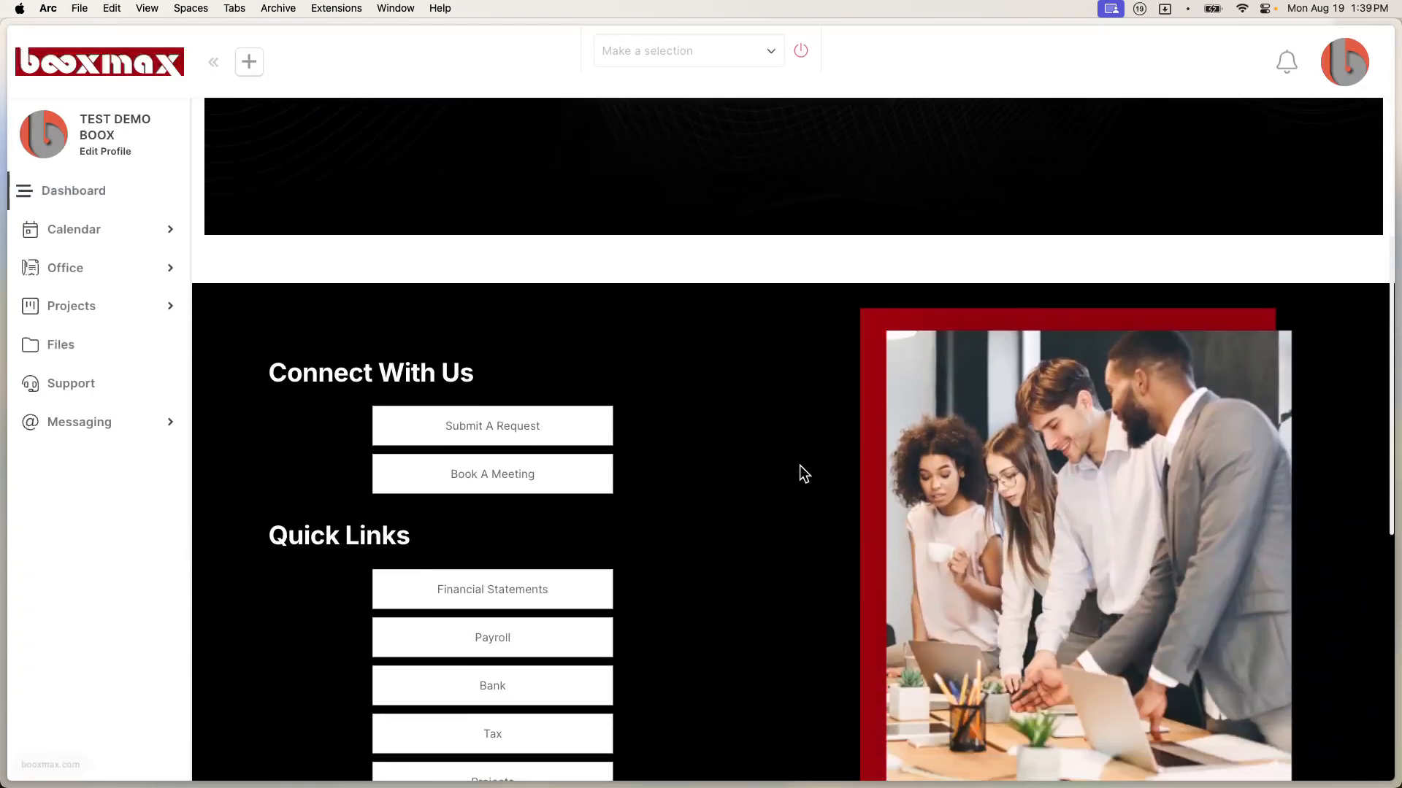
{"action": "scroll", "coordinate": [739, 453], "scroll_direction": "down", "scroll_amount": 5}
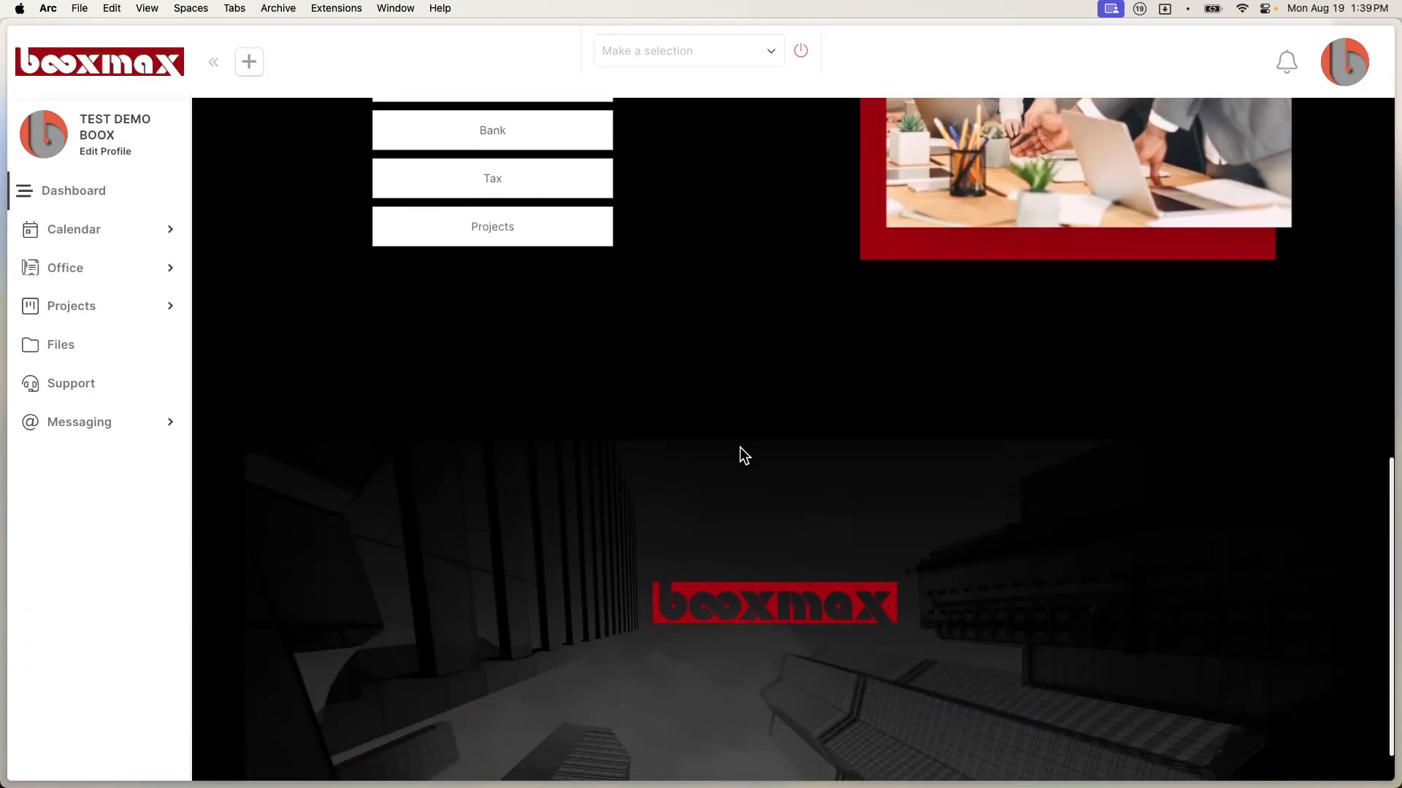
{"action": "scroll", "coordinate": [810, 368], "scroll_direction": "up", "scroll_amount": 5}
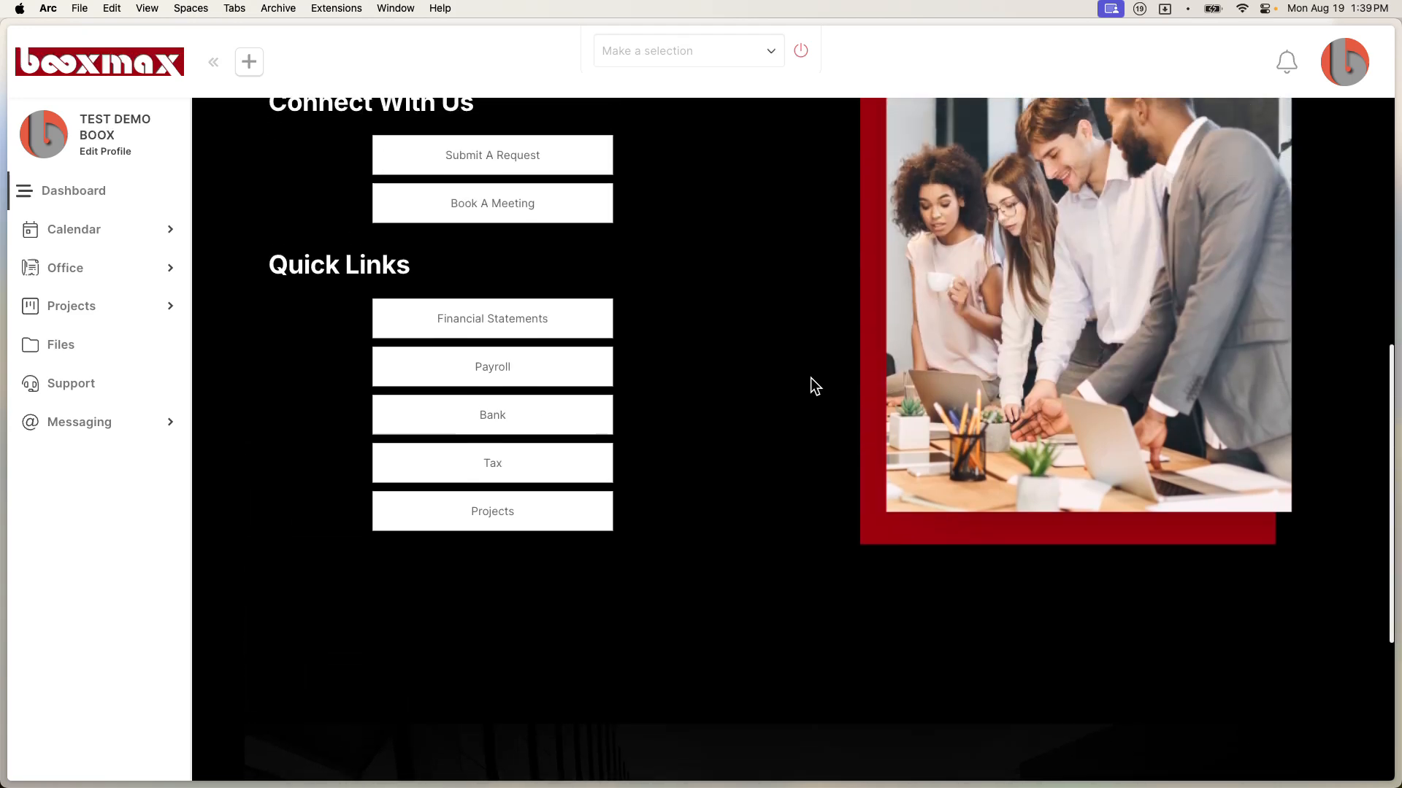
{"action": "left_click", "coordinate": [491, 353]}
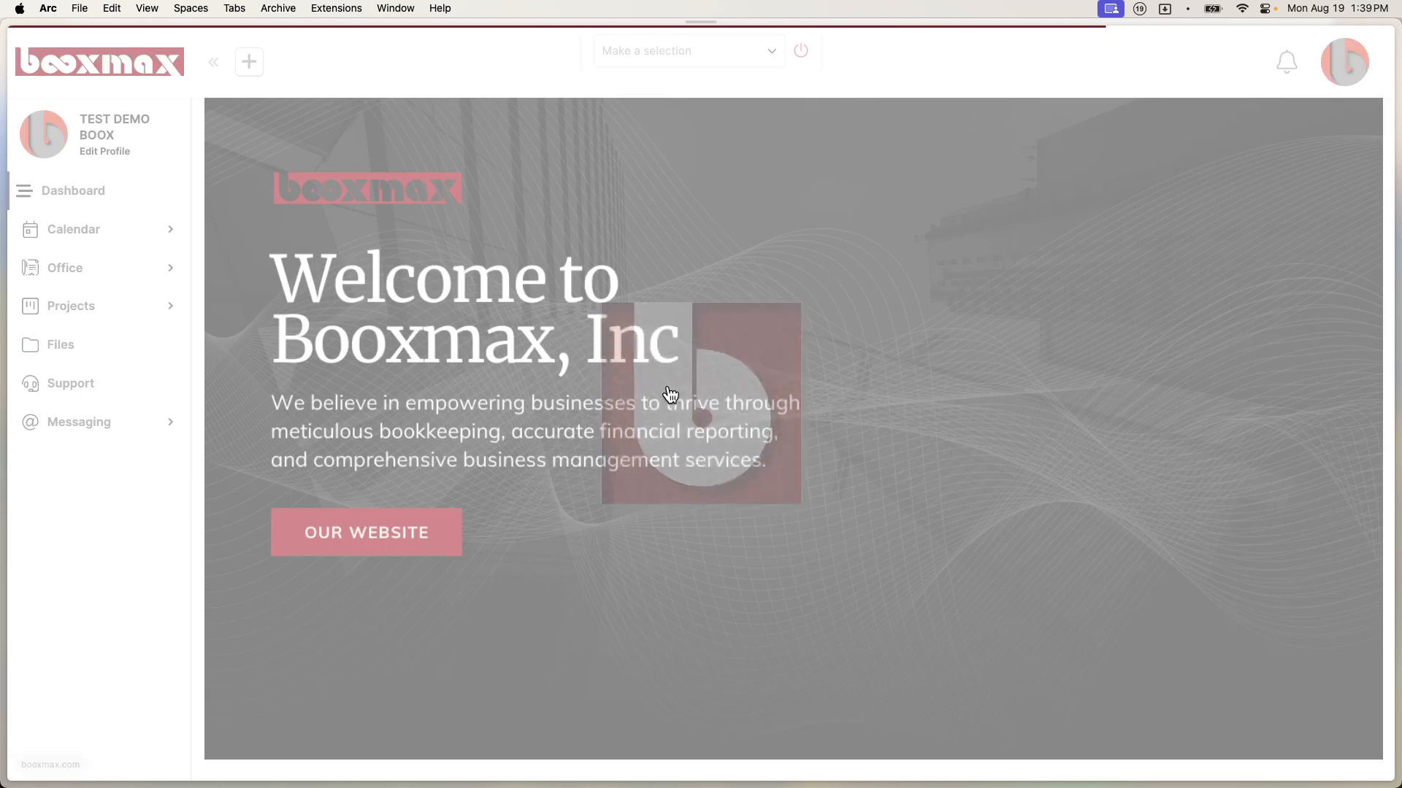
{"action": "scroll", "coordinate": [670, 394], "scroll_direction": "down", "scroll_amount": 10}
{"action": "scroll", "coordinate": [673, 394], "scroll_direction": "up", "scroll_amount": 2}
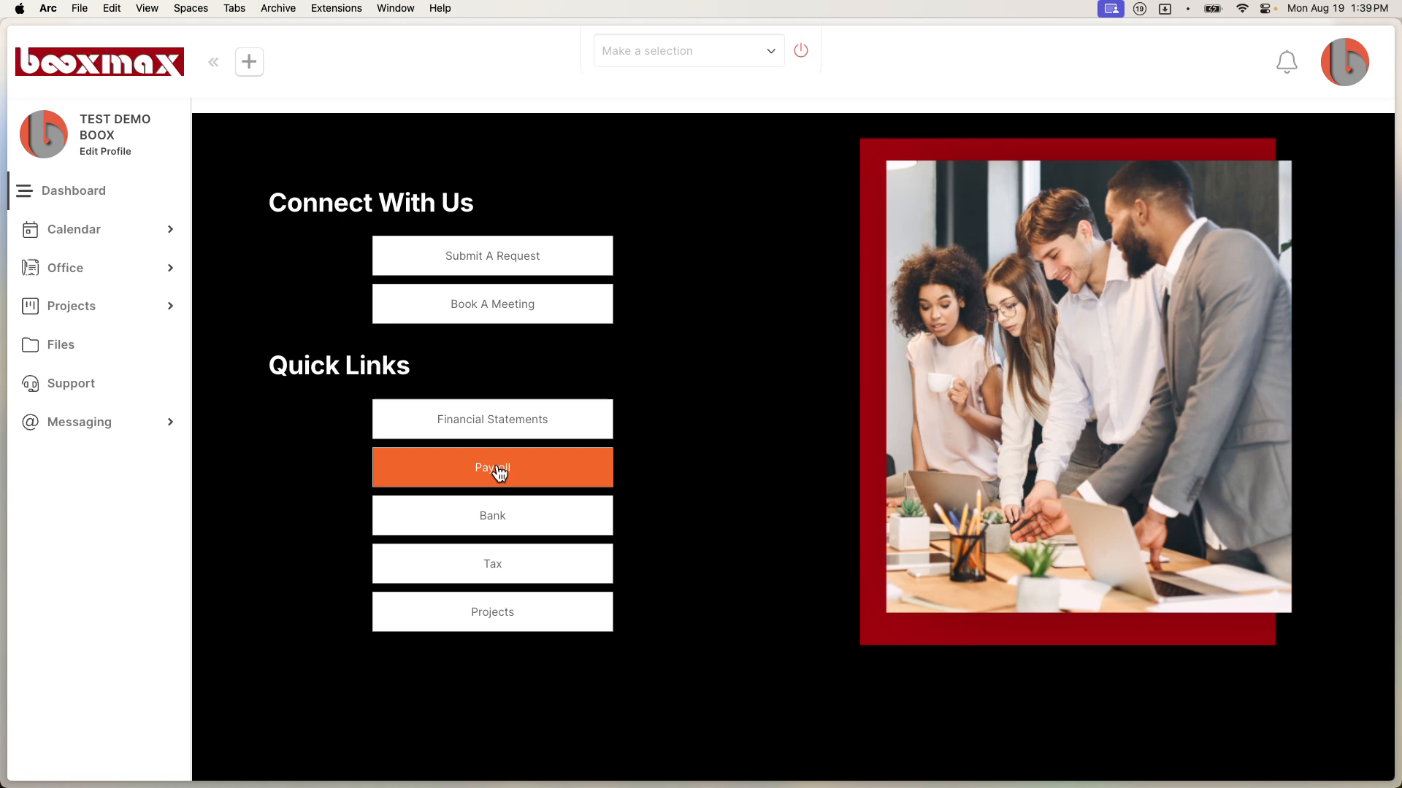
{"action": "left_click", "coordinate": [499, 473]}
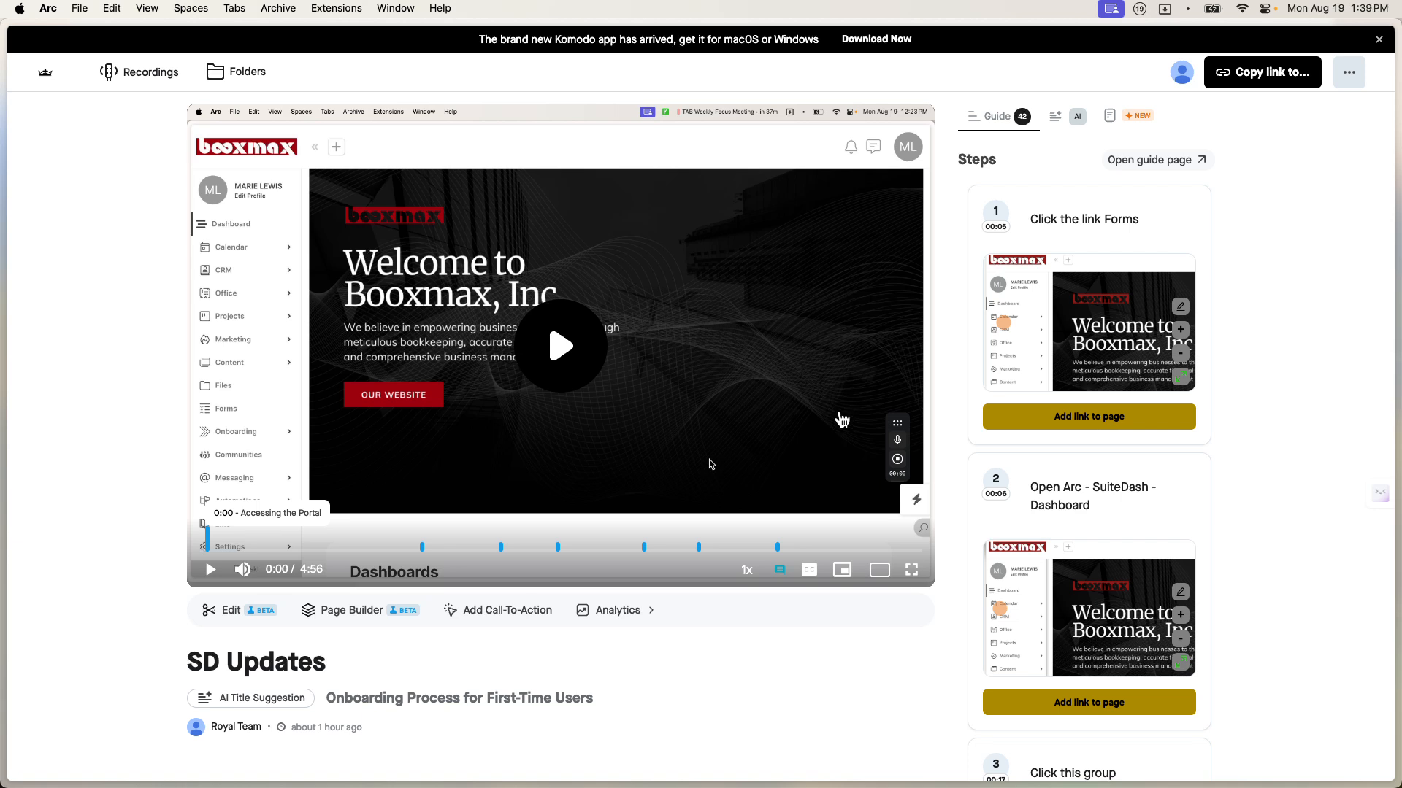
Step: Return to the SuiteDash dashboard tab and end the client session, back to the admin Contacts list
{"action": "mouse_move", "coordinate": [3, 515]}
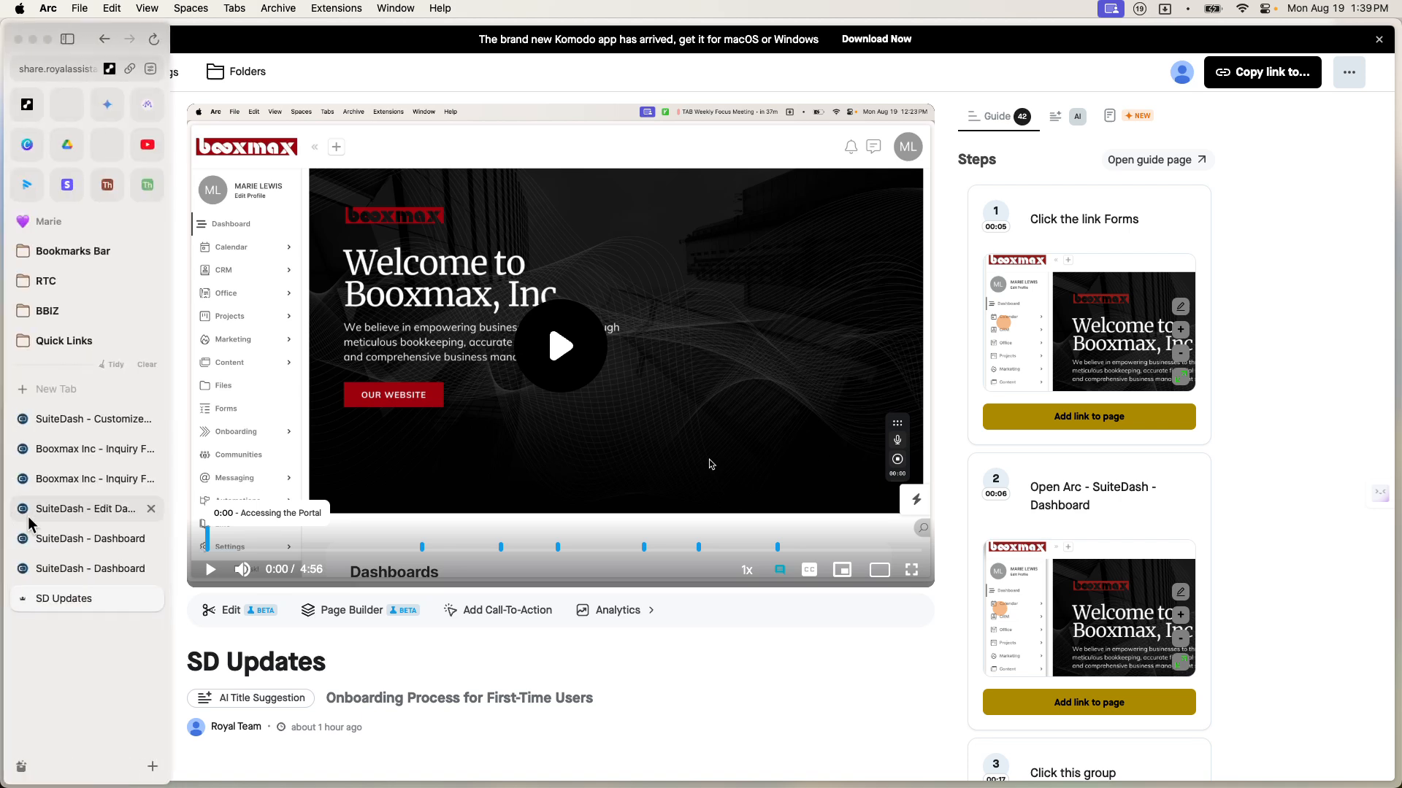
{"action": "left_click", "coordinate": [76, 575]}
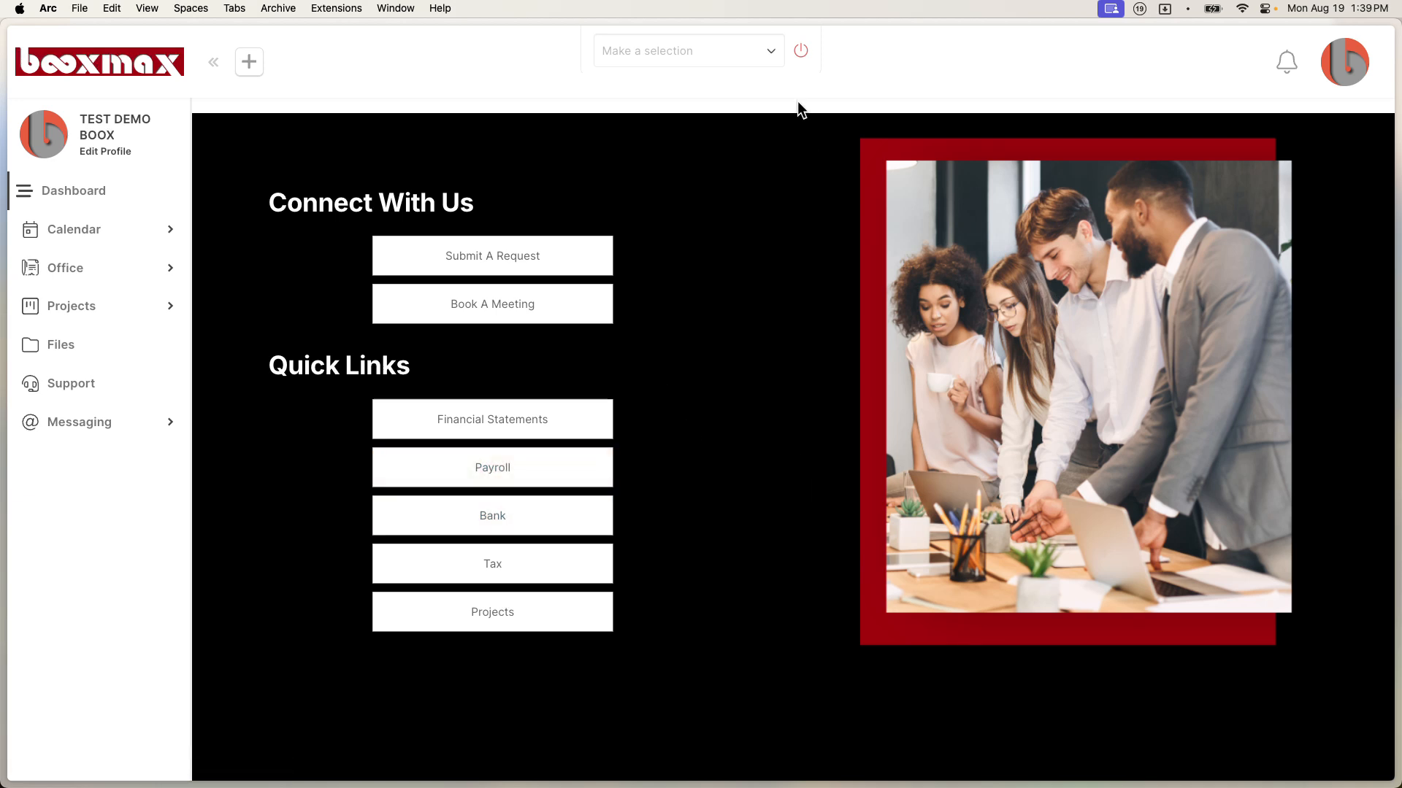
{"action": "left_click", "coordinate": [803, 57]}
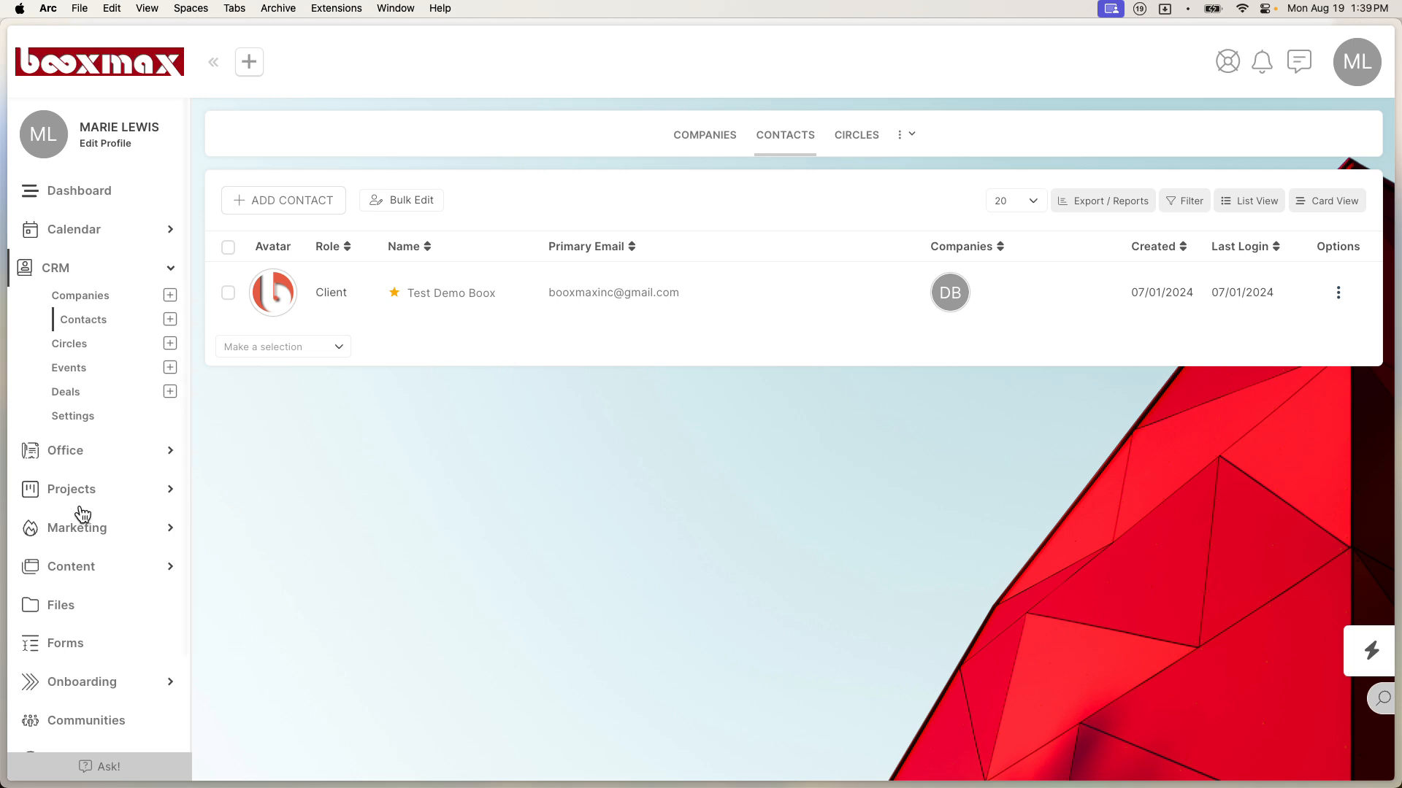
Step: Create a new Update form from the Forms page, with usage set to CRM Targets
{"action": "left_click", "coordinate": [65, 647]}
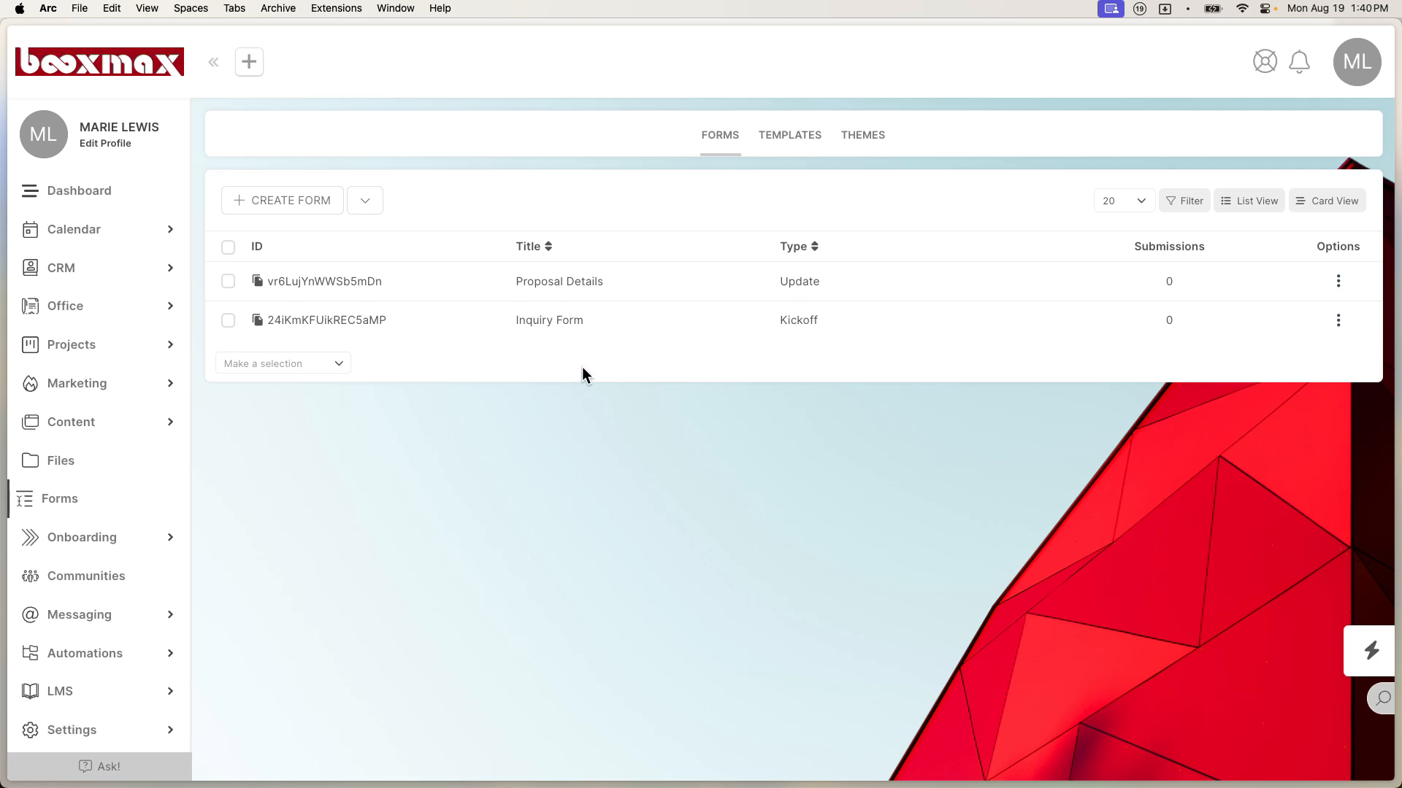
{"action": "left_click", "coordinate": [311, 209]}
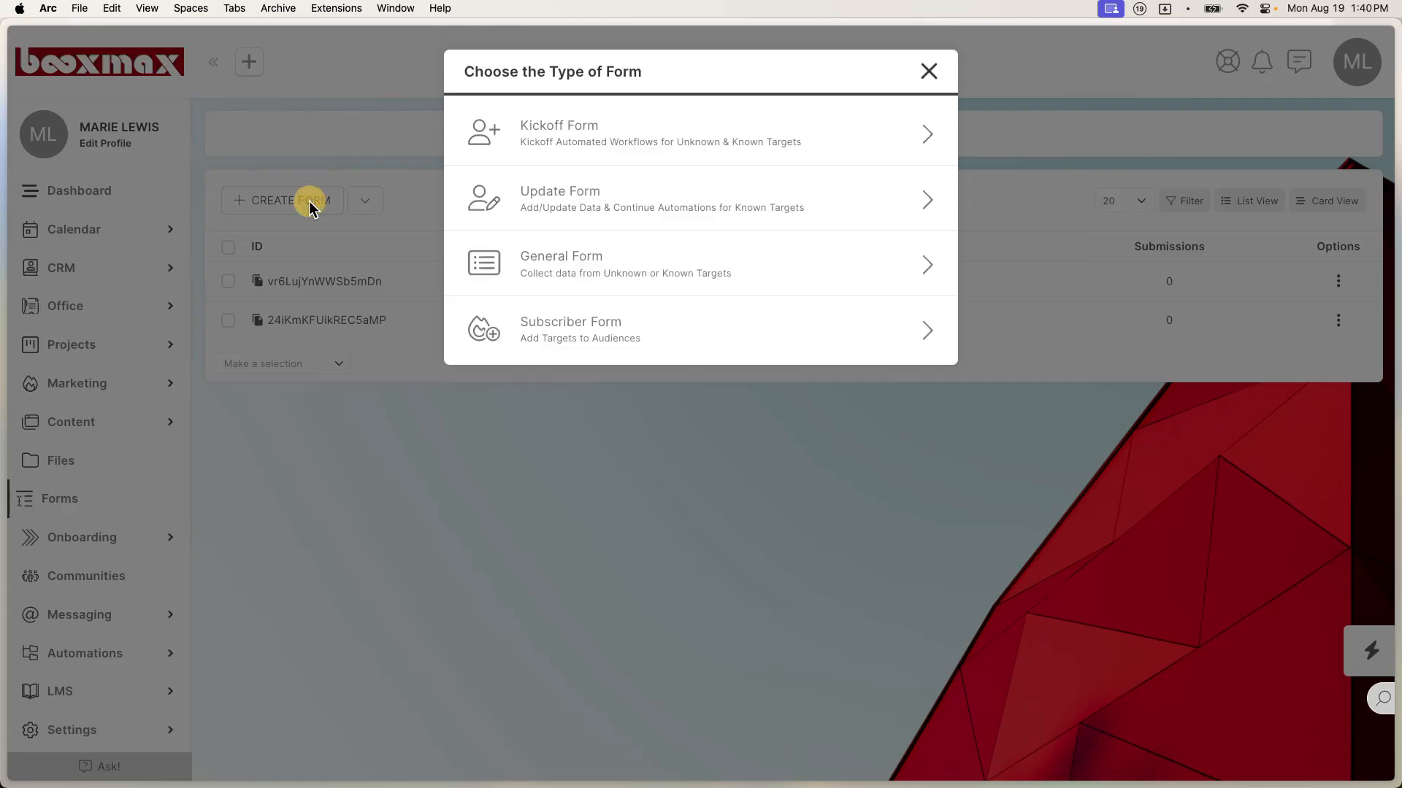
{"action": "left_click", "coordinate": [614, 202]}
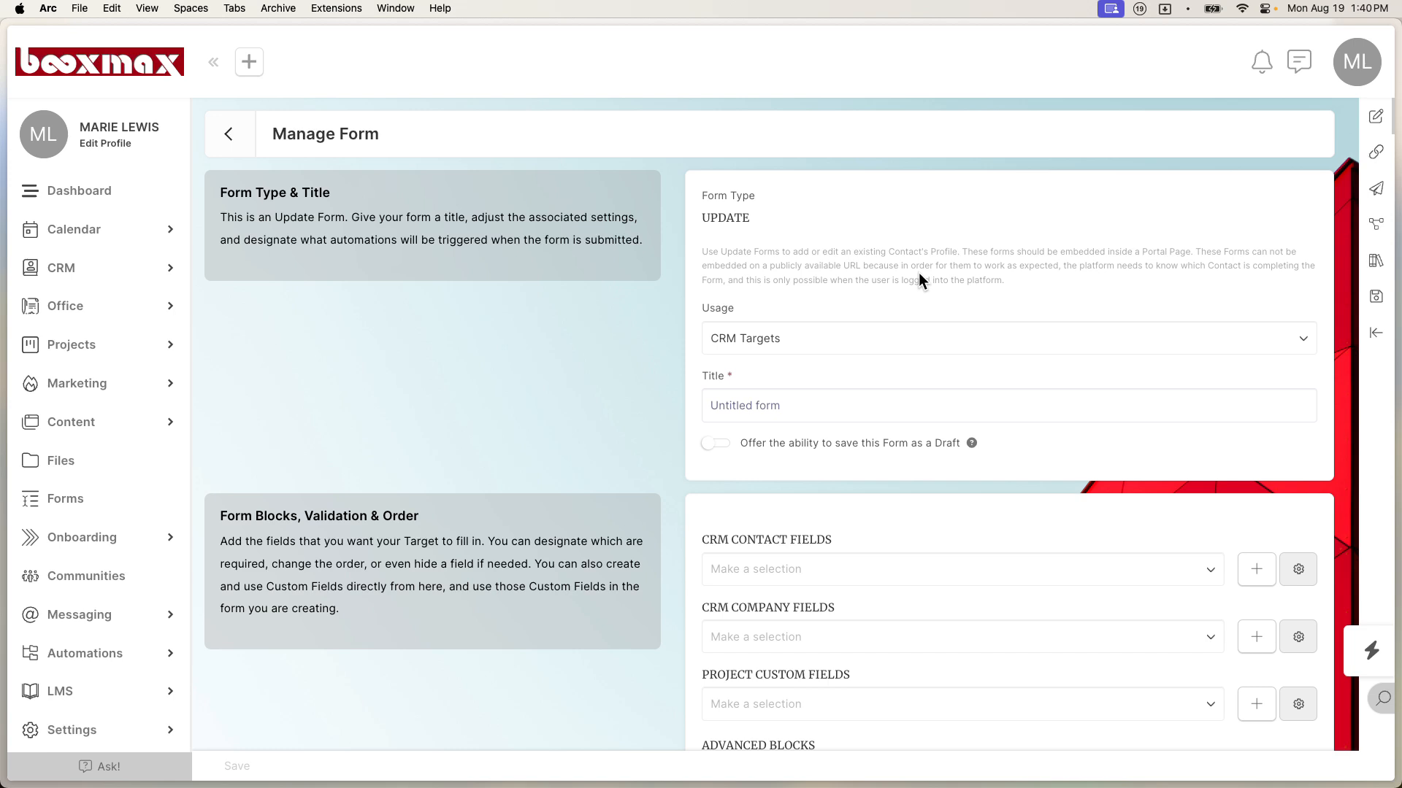
Step: Title the form 'Folder Links' and add a First Name CRM contact field block
{"action": "left_click", "coordinate": [741, 406]}
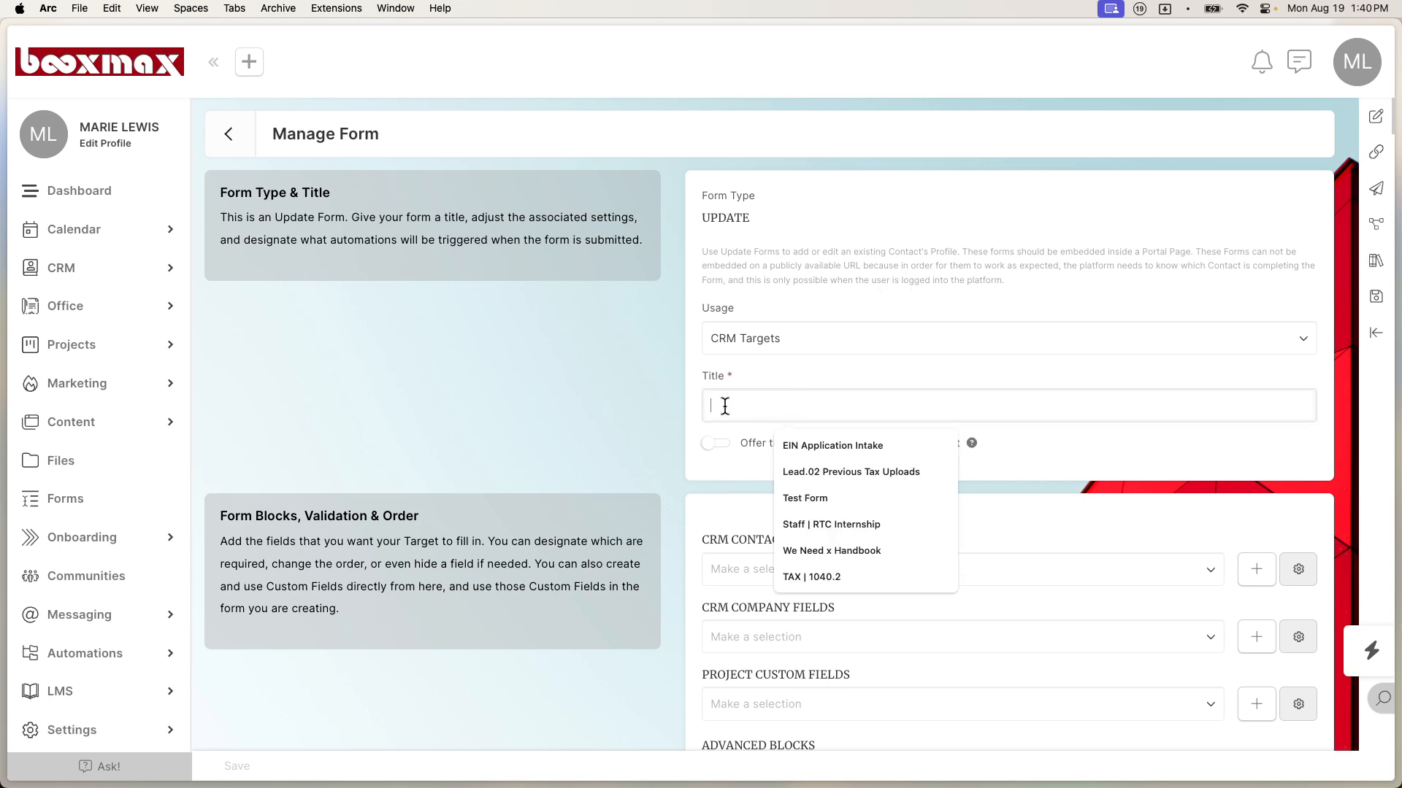
{"action": "type", "text": "Folder Links"}
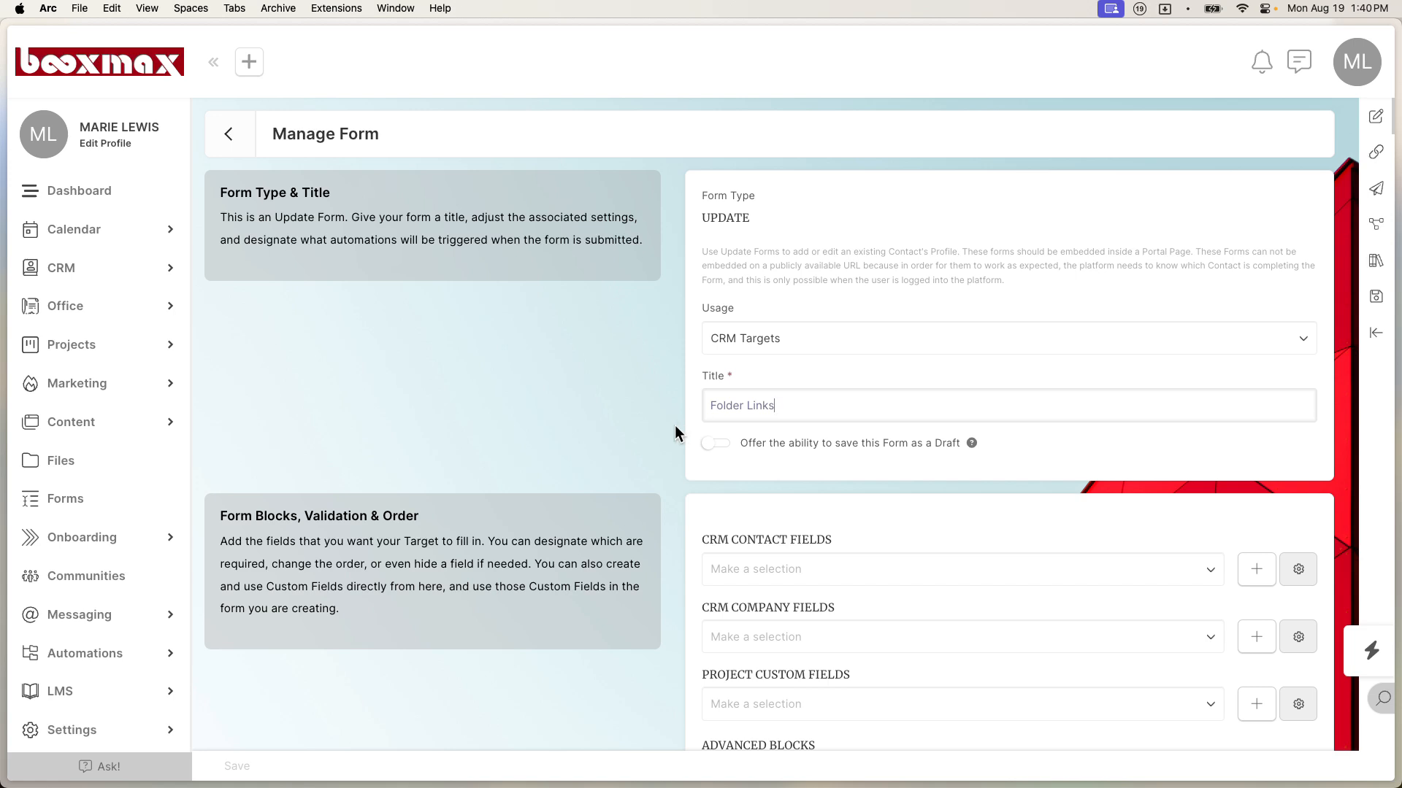
{"action": "scroll", "coordinate": [698, 454], "scroll_direction": "down", "scroll_amount": 4}
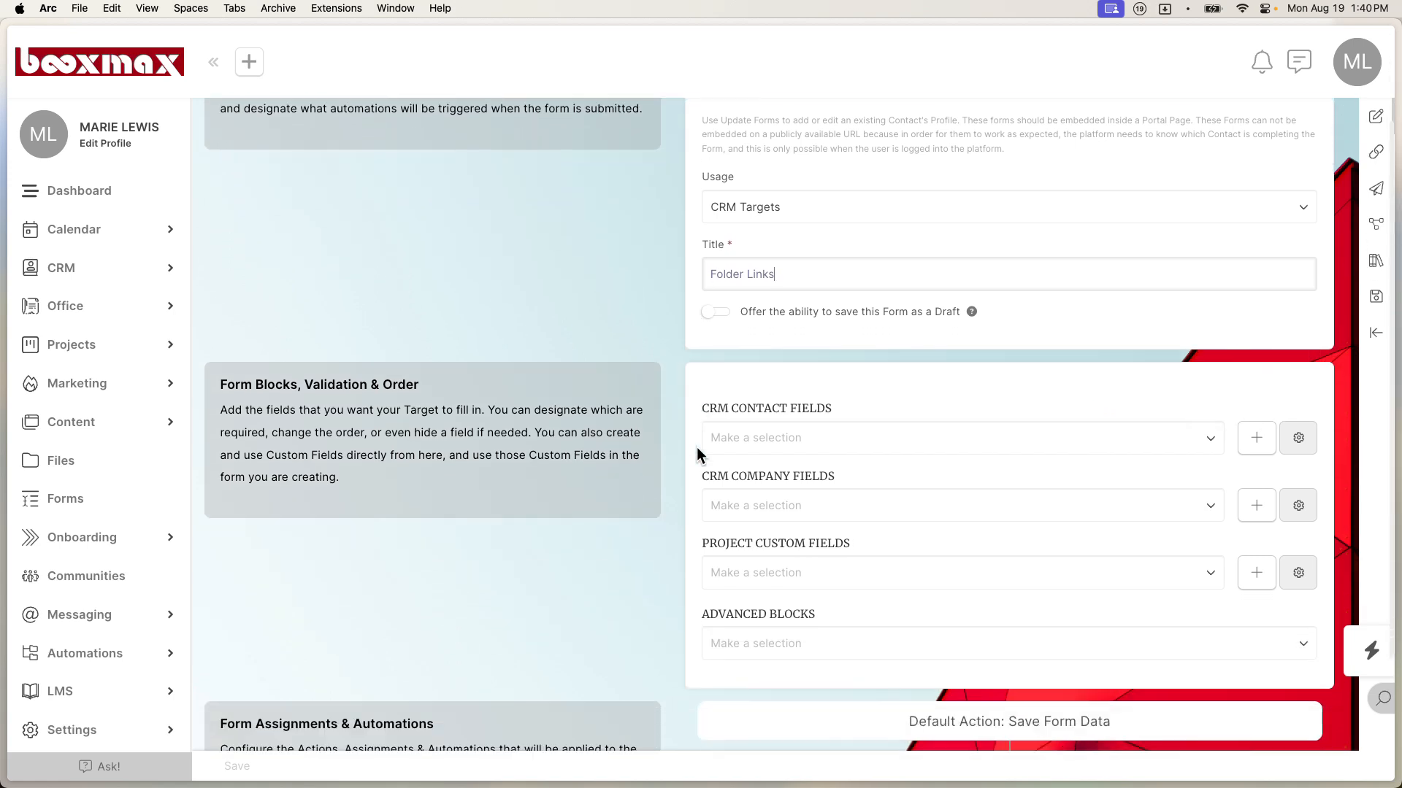
{"action": "scroll", "coordinate": [696, 446], "scroll_direction": "down", "scroll_amount": 1}
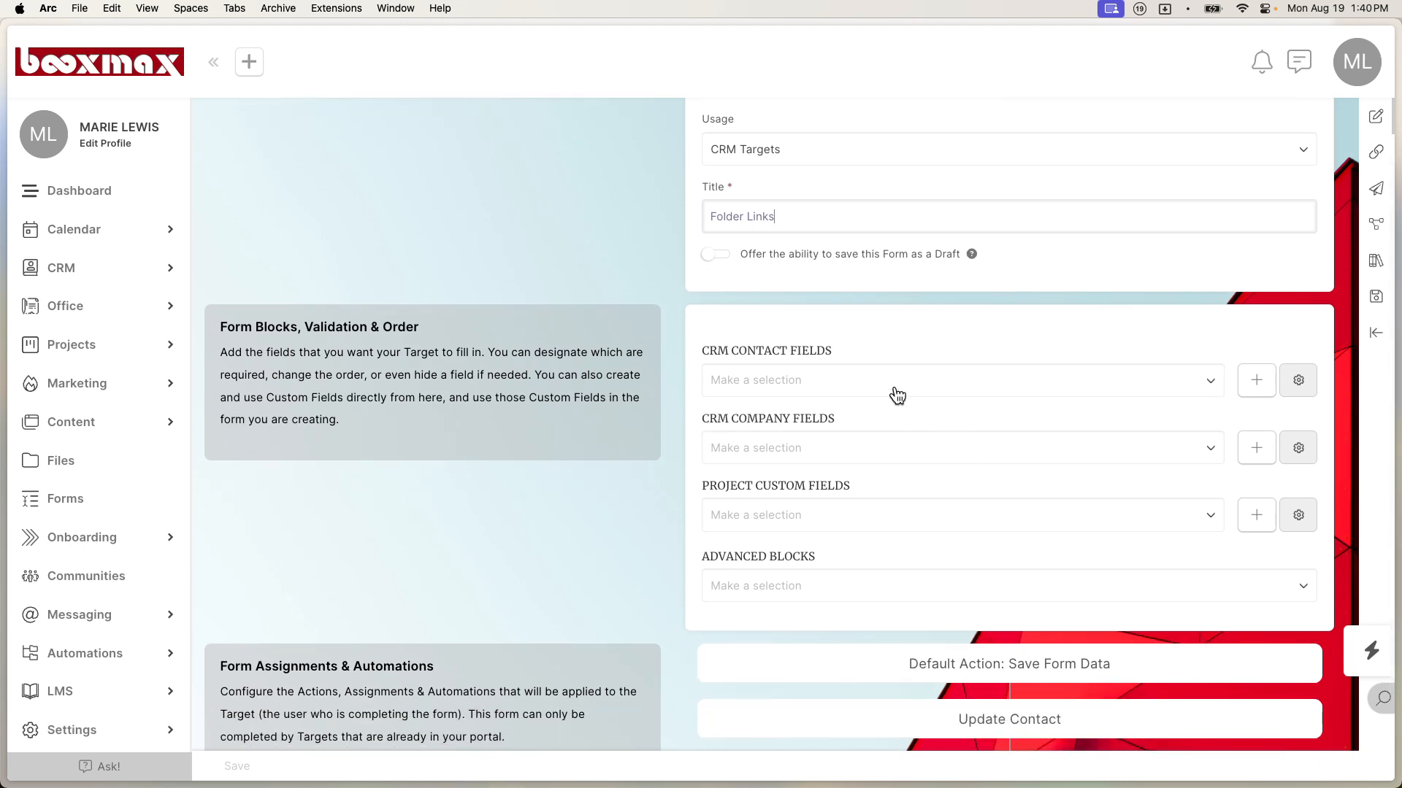
{"action": "left_click", "coordinate": [918, 380]}
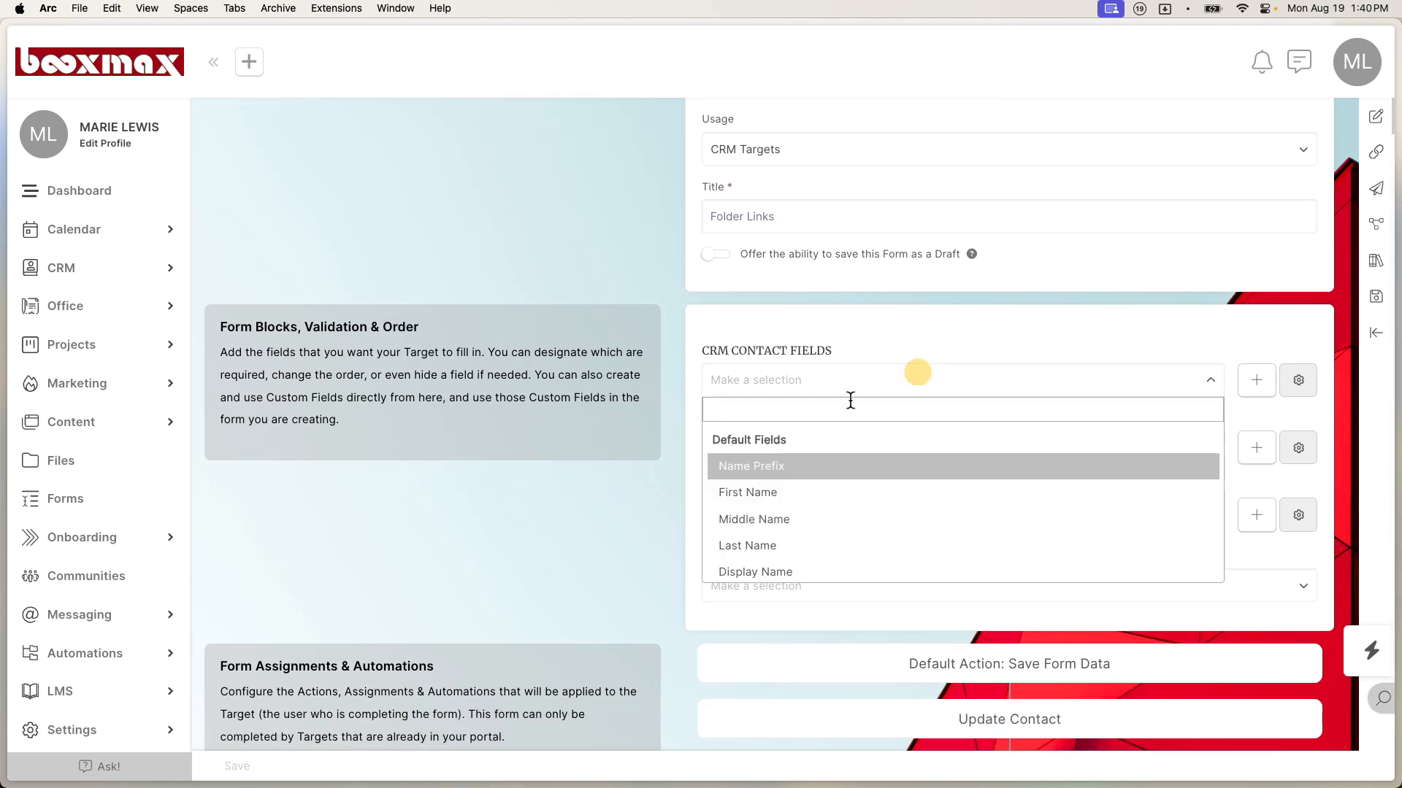
{"action": "scroll", "coordinate": [842, 447], "scroll_direction": "down", "scroll_amount": 2}
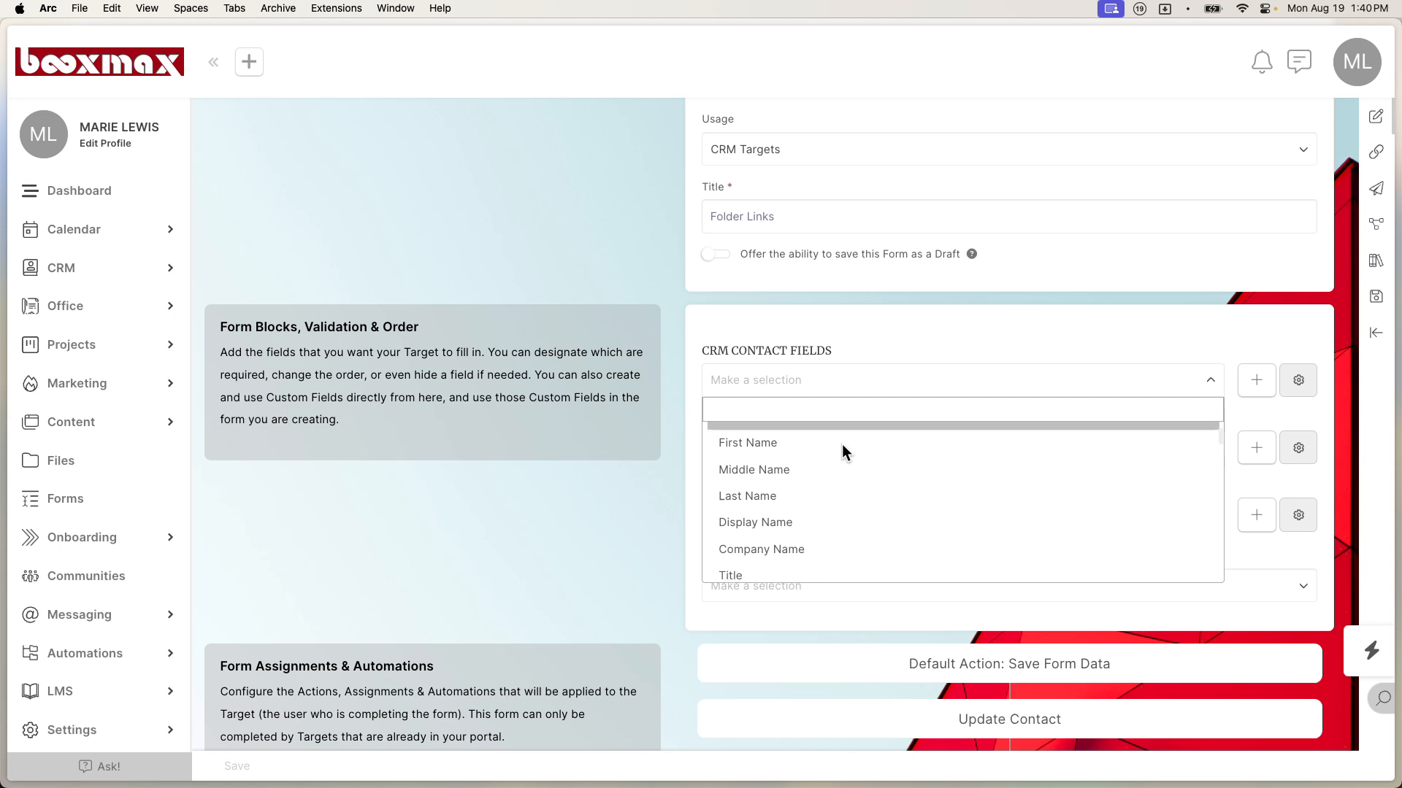
{"action": "scroll", "coordinate": [843, 444], "scroll_direction": "up", "scroll_amount": 1}
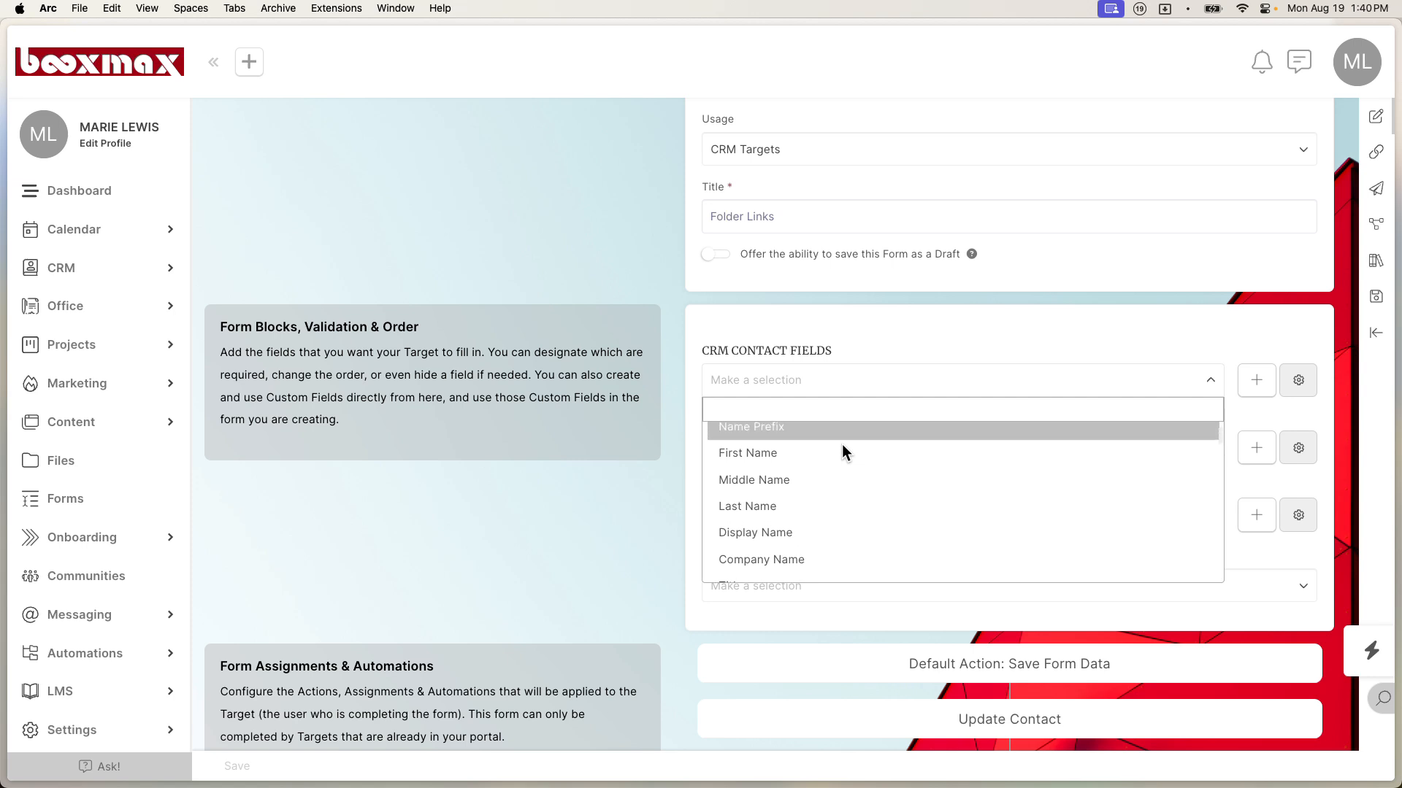
{"action": "left_click", "coordinate": [791, 453]}
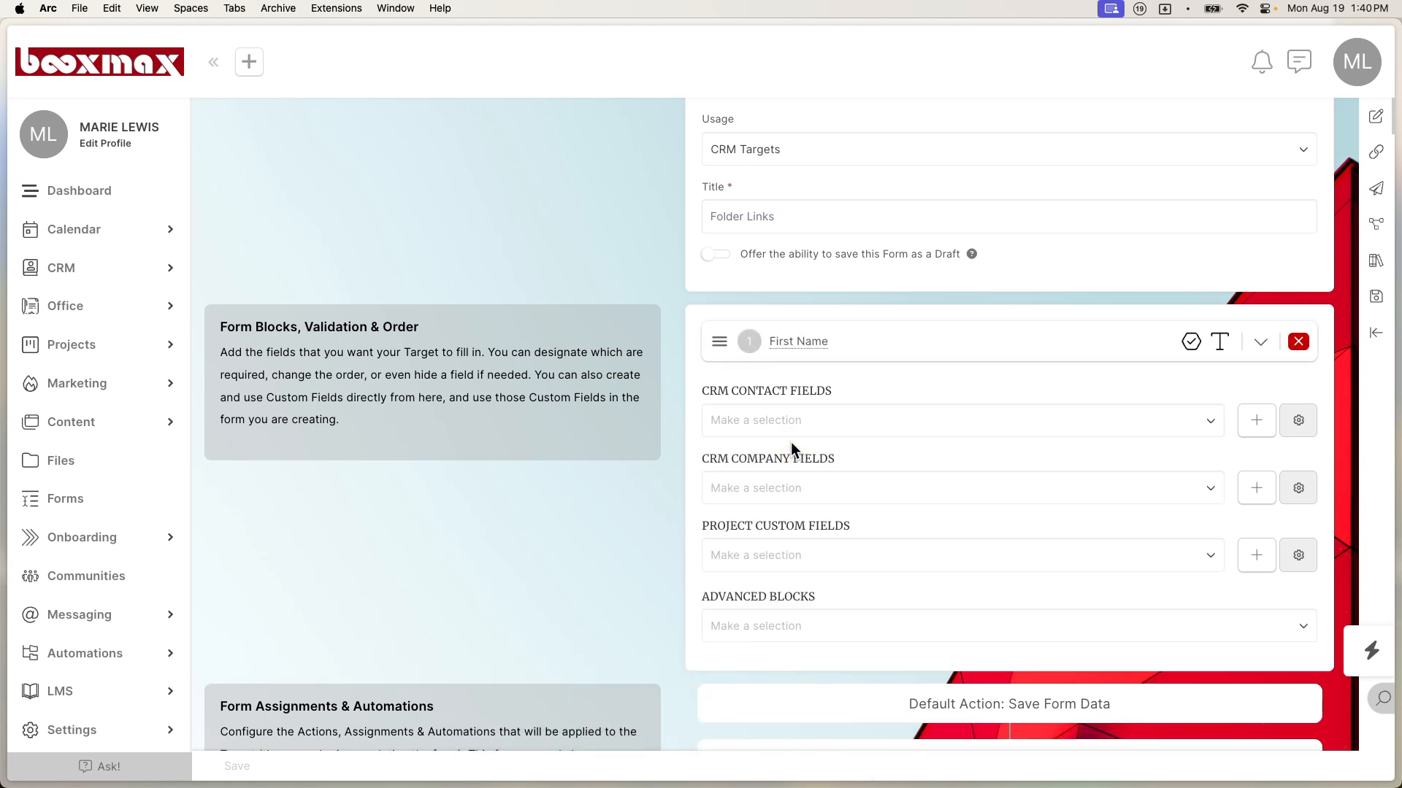
Step: Add a Last Name field, place First Name above it, and expand First Name's settings
{"action": "left_click", "coordinate": [1051, 418]}
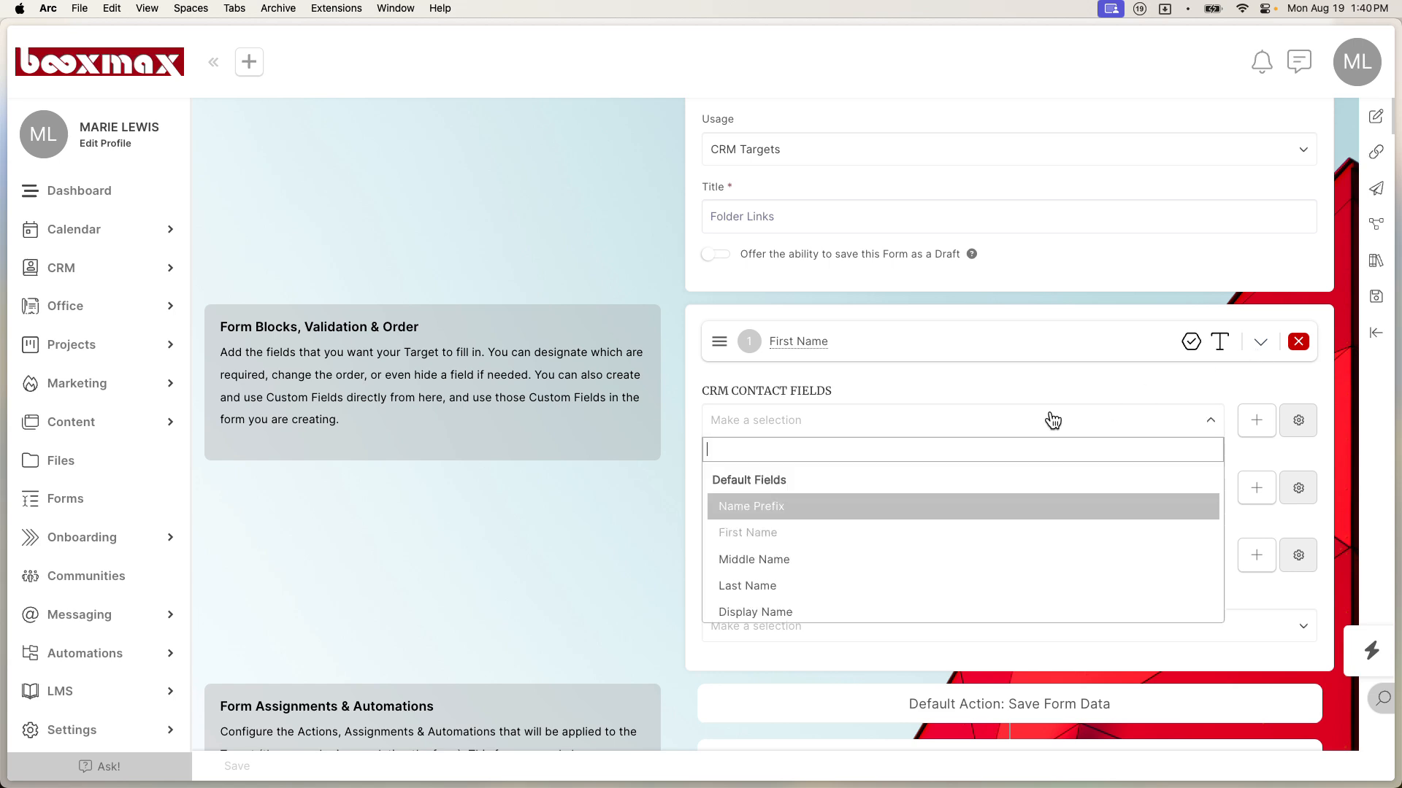
{"action": "left_click", "coordinate": [750, 585]}
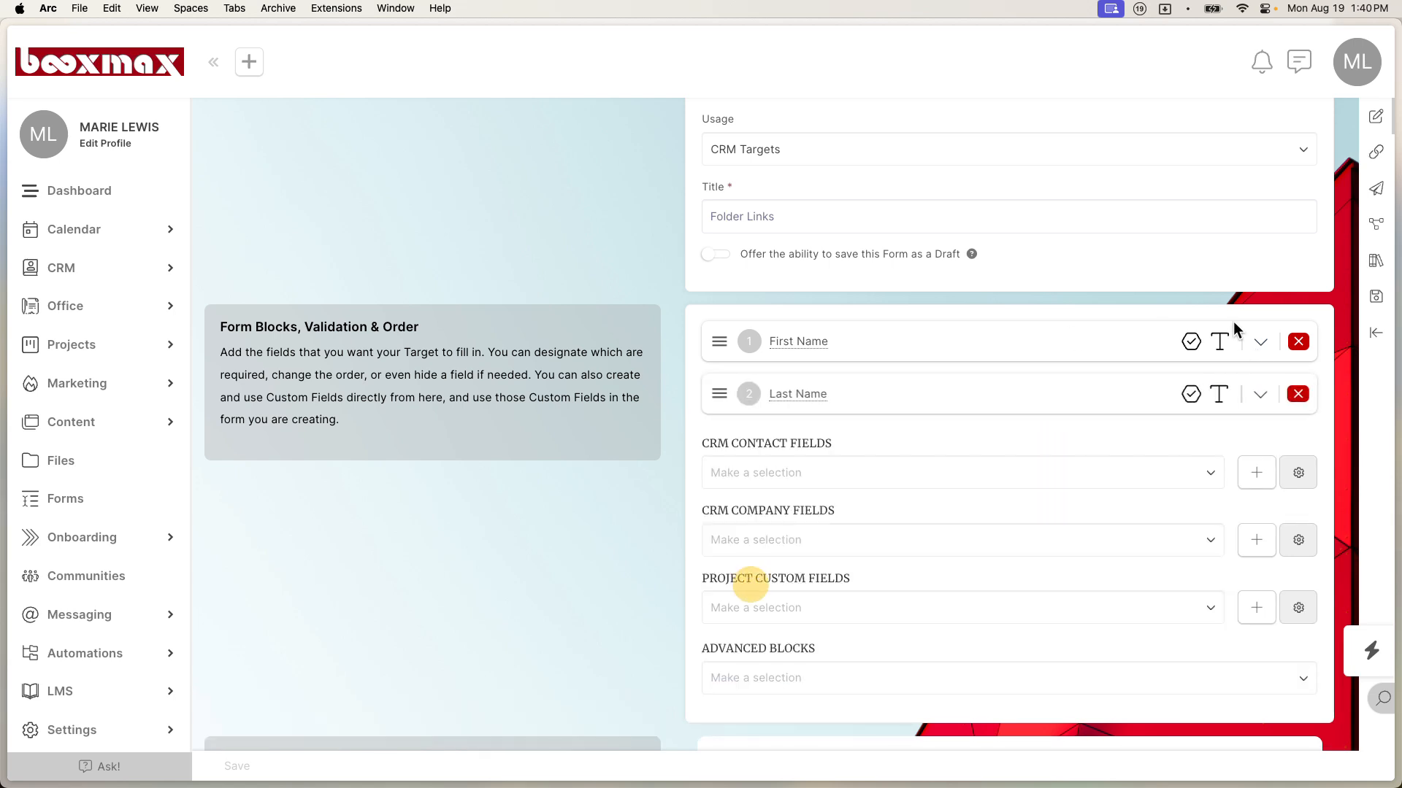
{"action": "left_click", "coordinate": [1298, 343]}
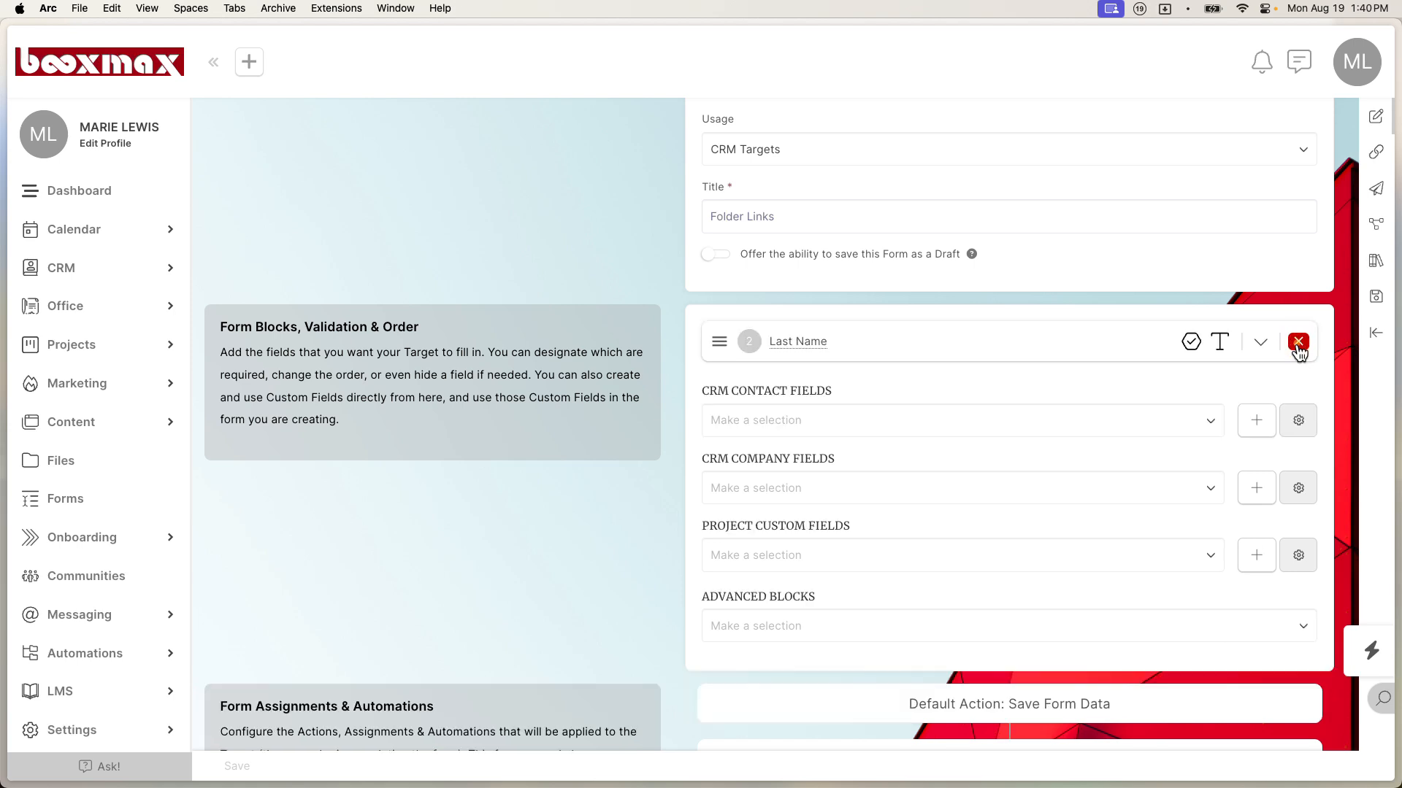
{"action": "left_click", "coordinate": [878, 431]}
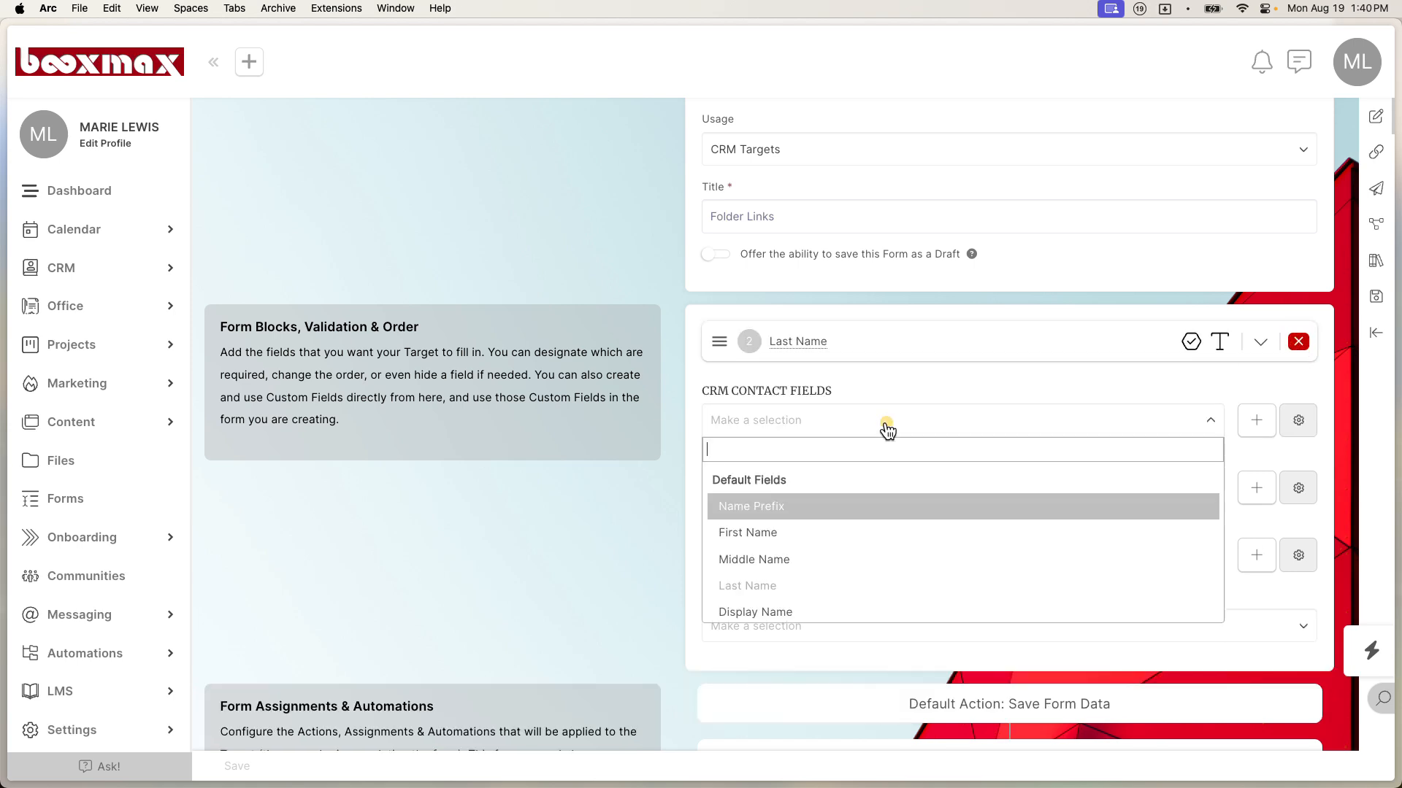
{"action": "left_click", "coordinate": [842, 535]}
{"action": "left_click_drag", "start_coordinate": [712, 395], "coordinate": [718, 342]}
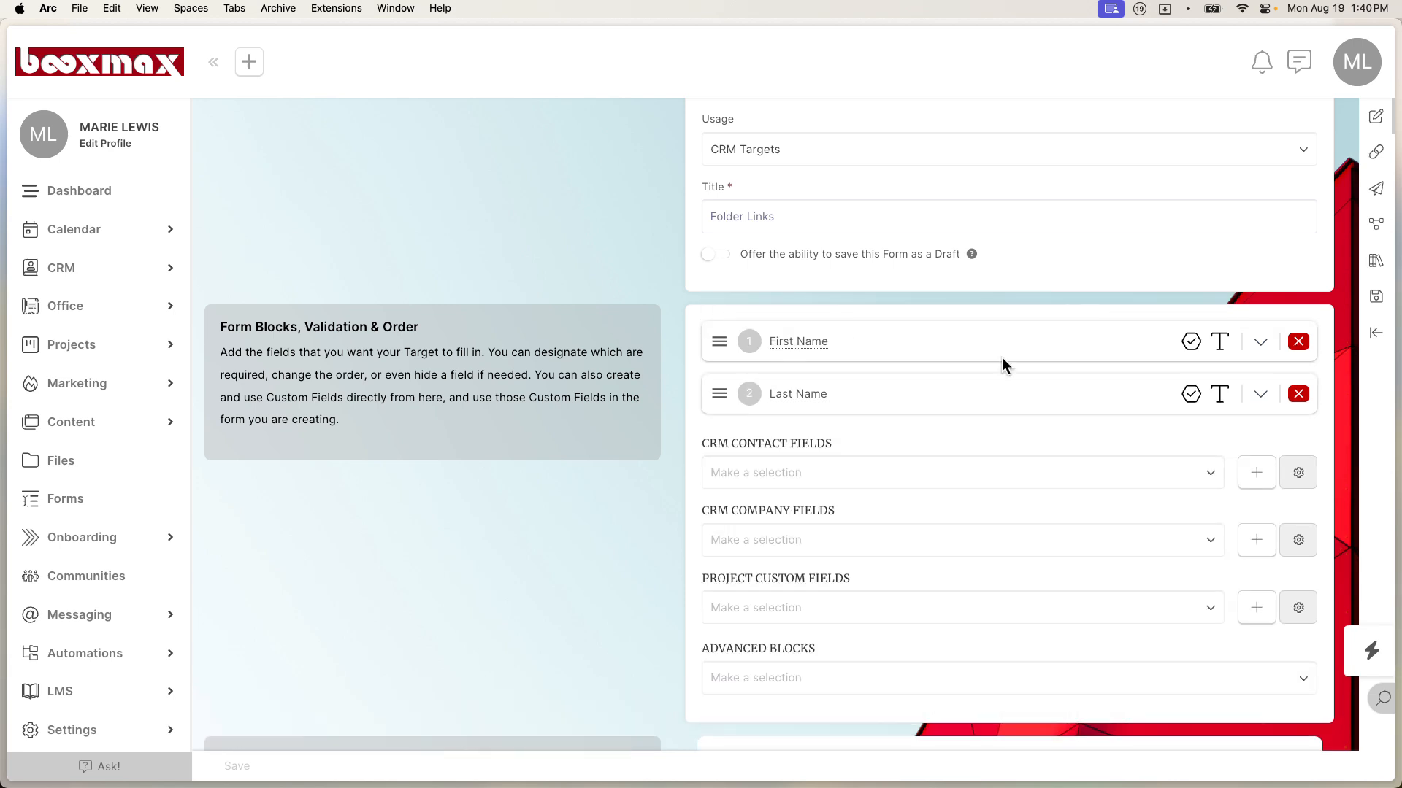
{"action": "left_click", "coordinate": [1260, 343]}
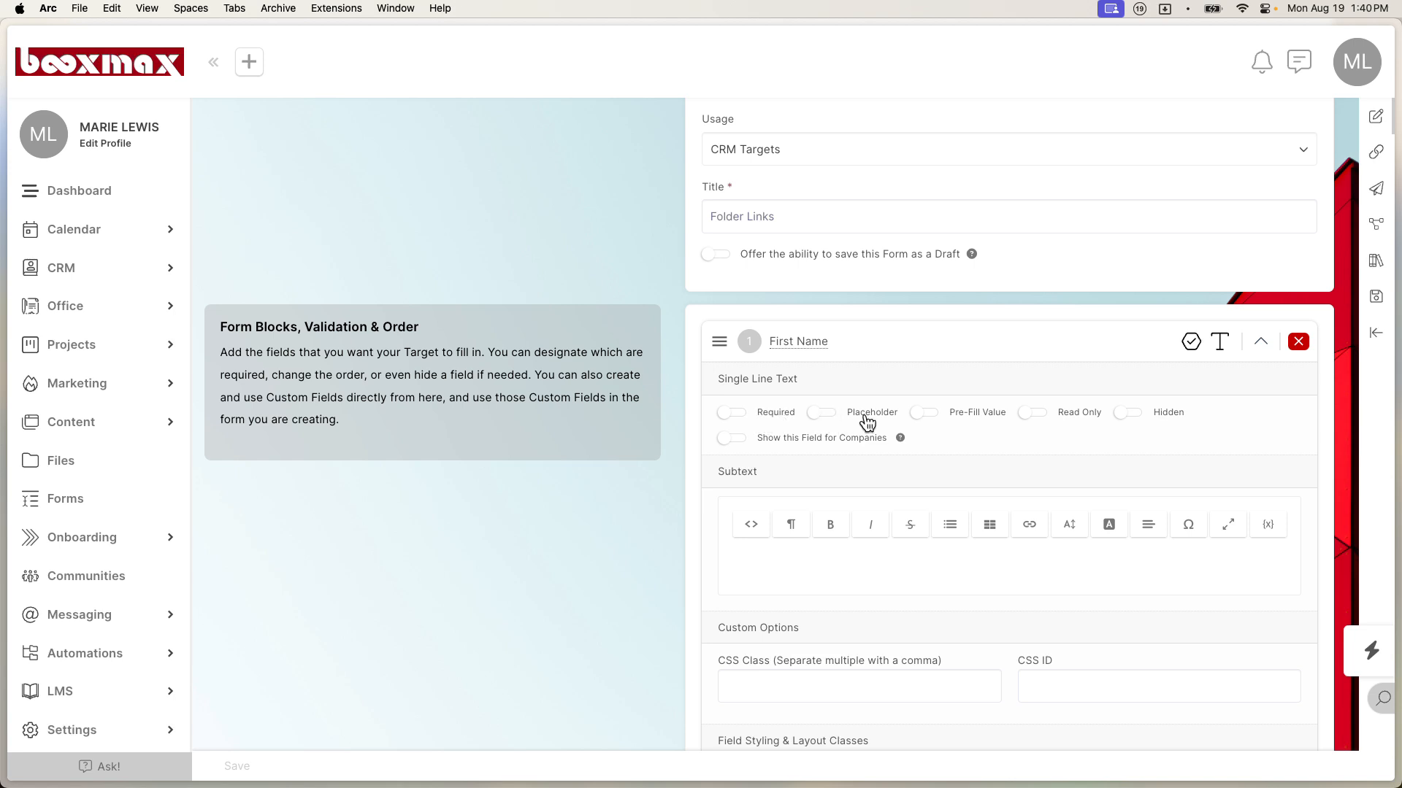
Step: Enable Pre-Fill Value and Show this Field for Companies on First Name, then collapse it
{"action": "left_click", "coordinate": [921, 413]}
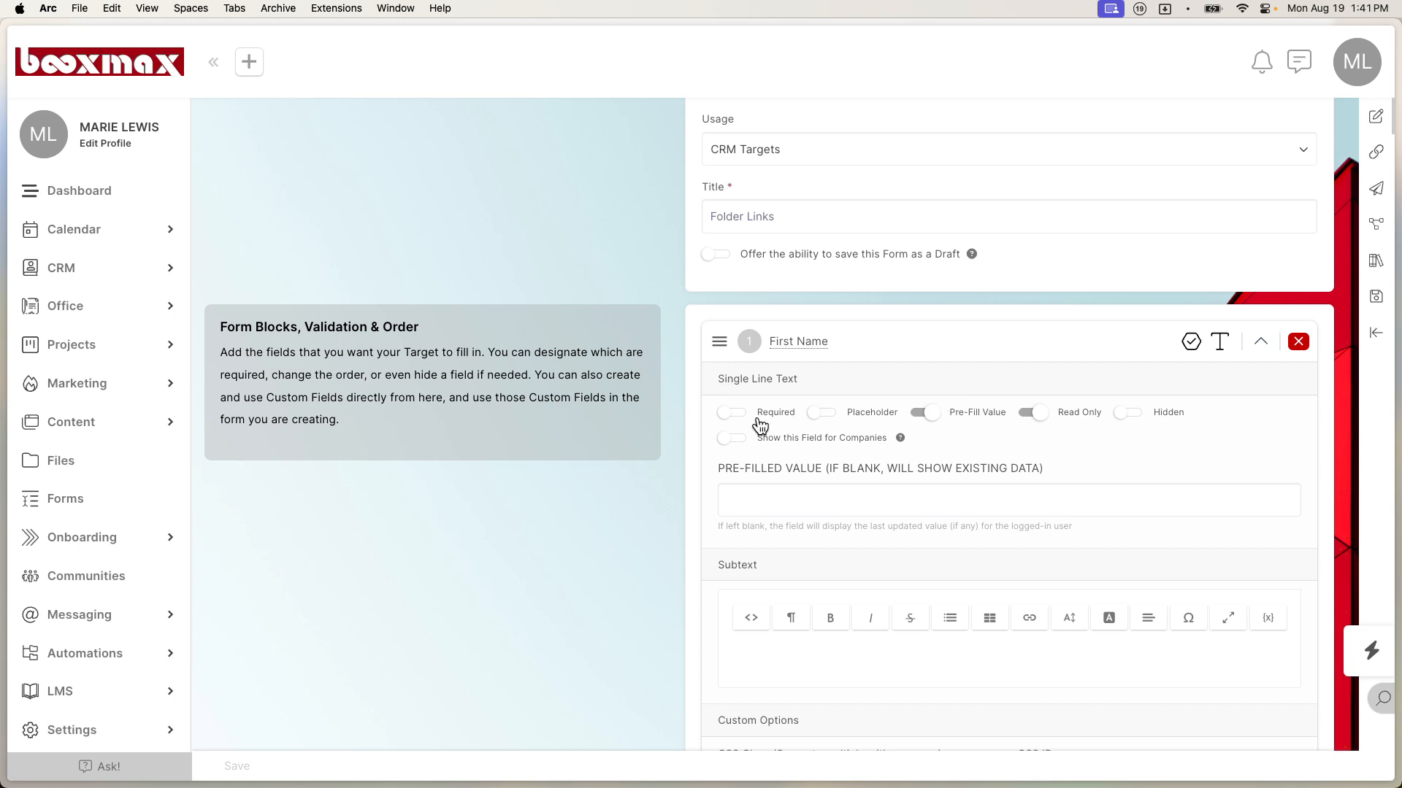
{"action": "left_click", "coordinate": [732, 441]}
{"action": "mouse_move", "coordinate": [901, 441]}
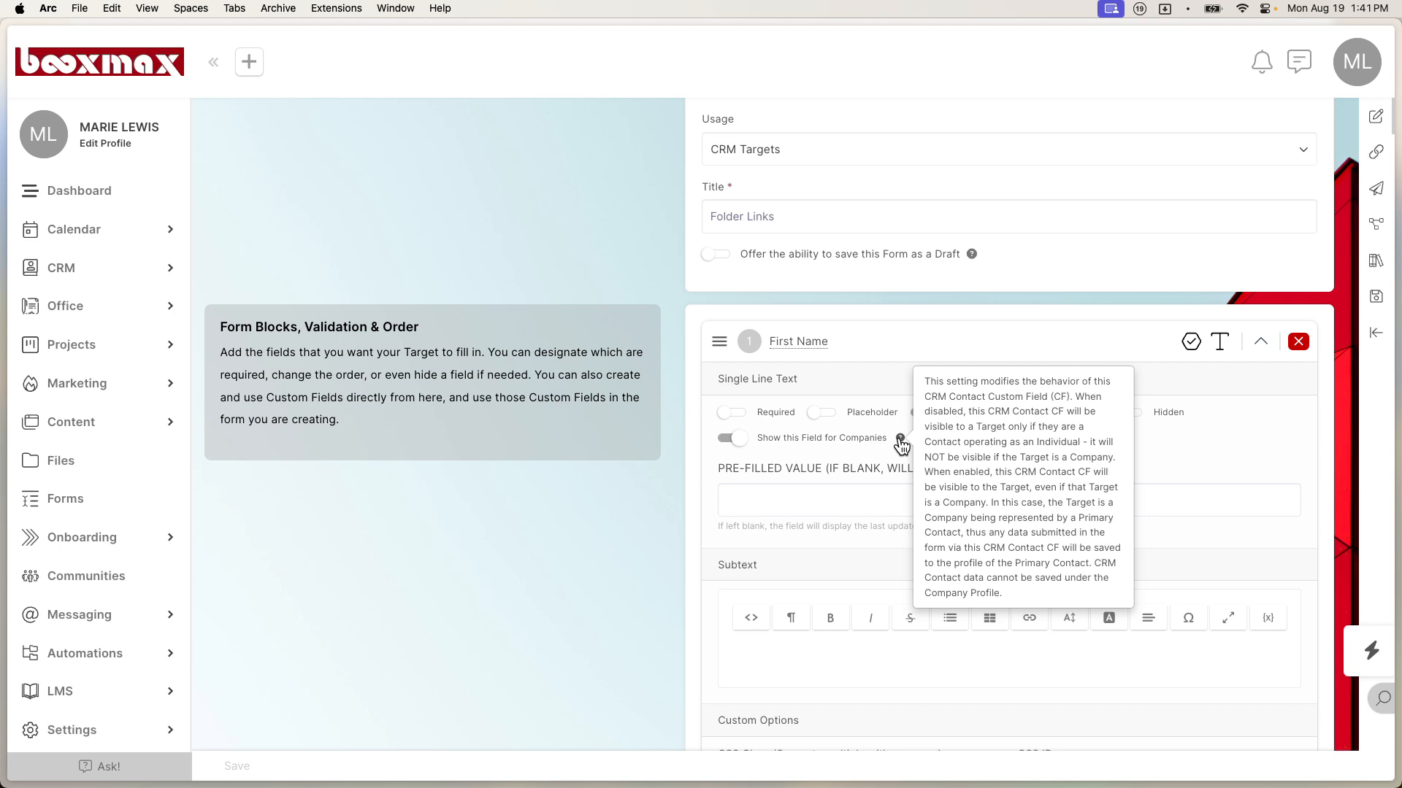
{"action": "left_click", "coordinate": [1262, 348]}
Step: Enable Pre-Fill Value and Show this Field for Companies on Last Name, then collapse it
{"action": "left_click", "coordinate": [1263, 394]}
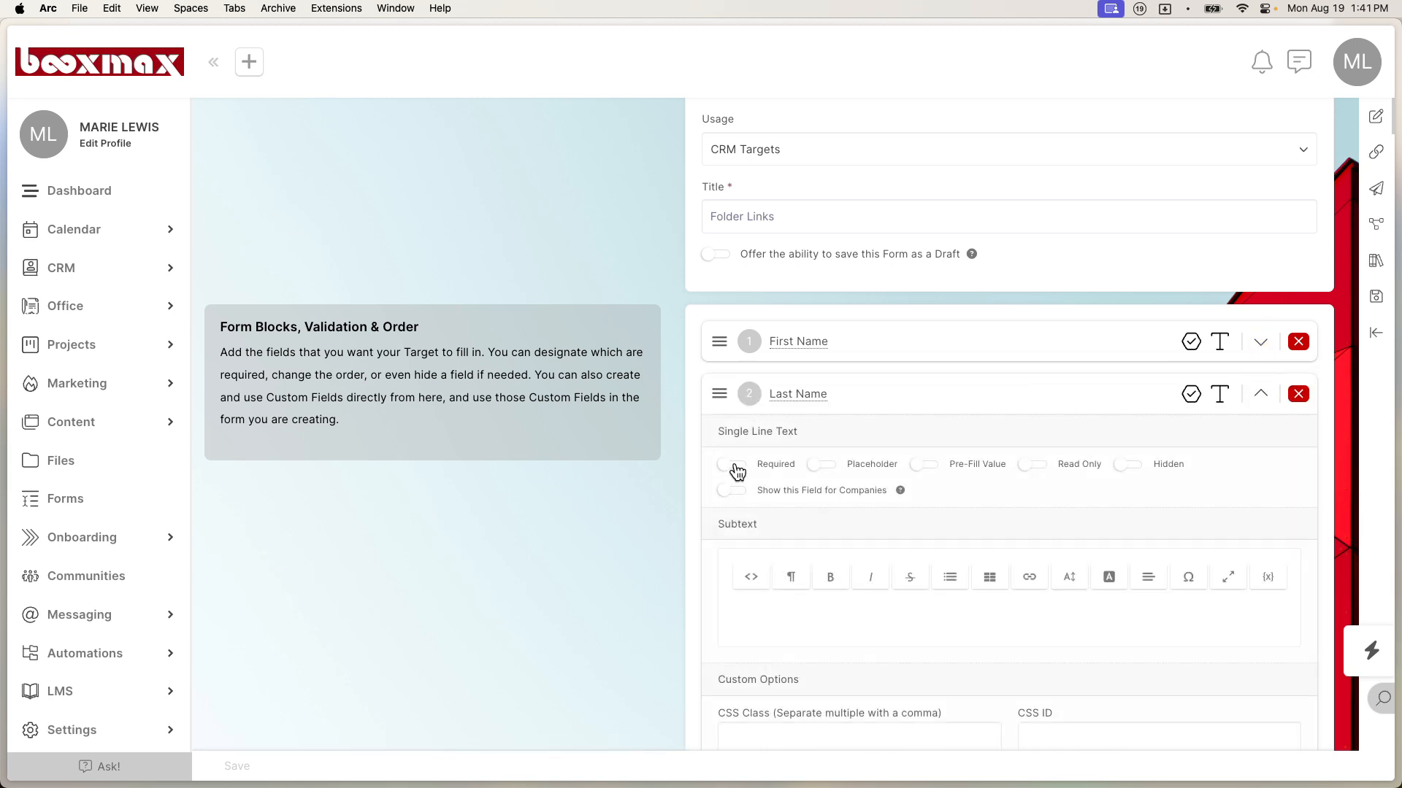
{"action": "left_click", "coordinate": [924, 464]}
{"action": "left_click", "coordinate": [770, 490]}
{"action": "left_click", "coordinate": [1260, 394]}
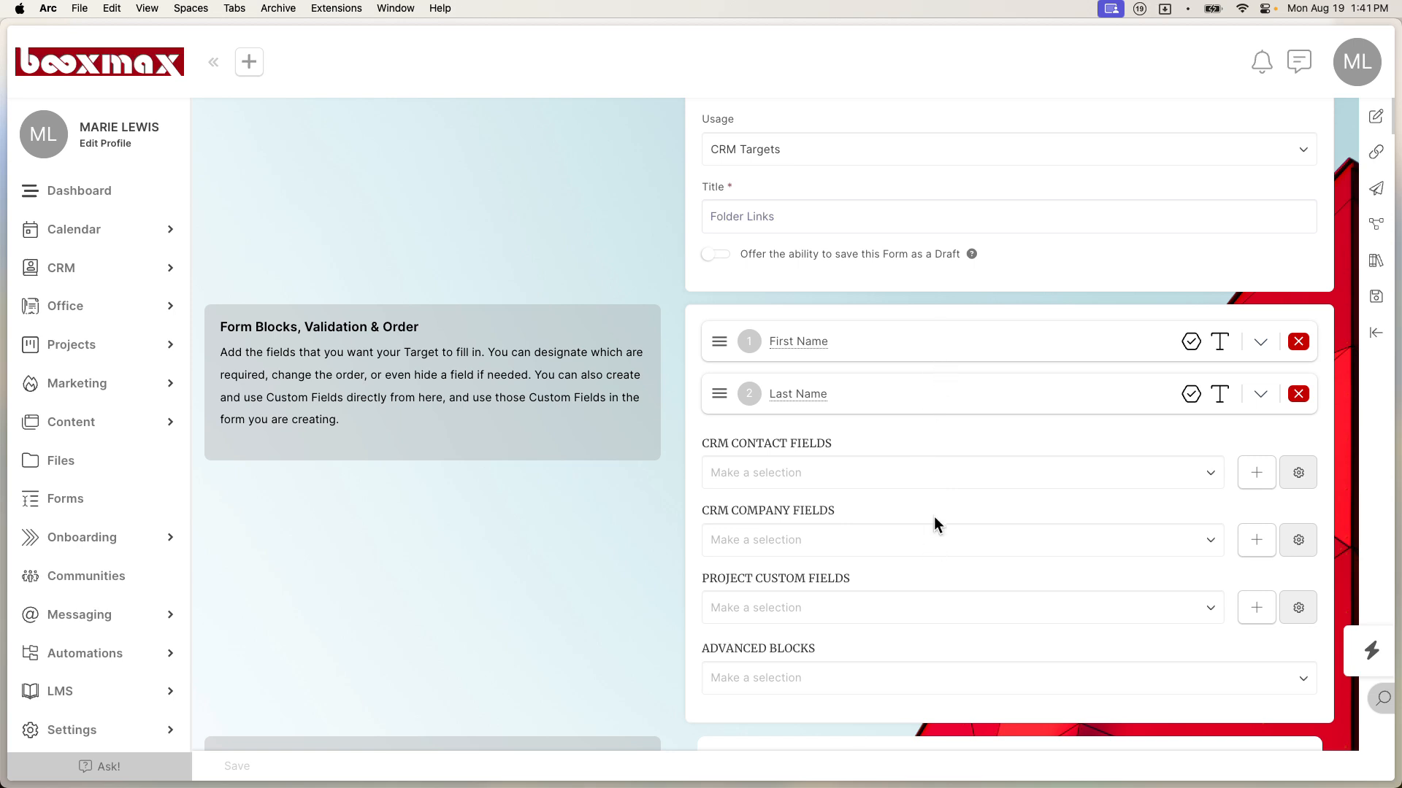
Step: Search the contact fields for 'url' and add the Financial Statements Folder URL field
{"action": "left_click", "coordinate": [767, 539]}
{"action": "scroll", "coordinate": [816, 641], "scroll_direction": "down", "scroll_amount": 1}
{"action": "scroll", "coordinate": [816, 642], "scroll_direction": "up", "scroll_amount": 1}
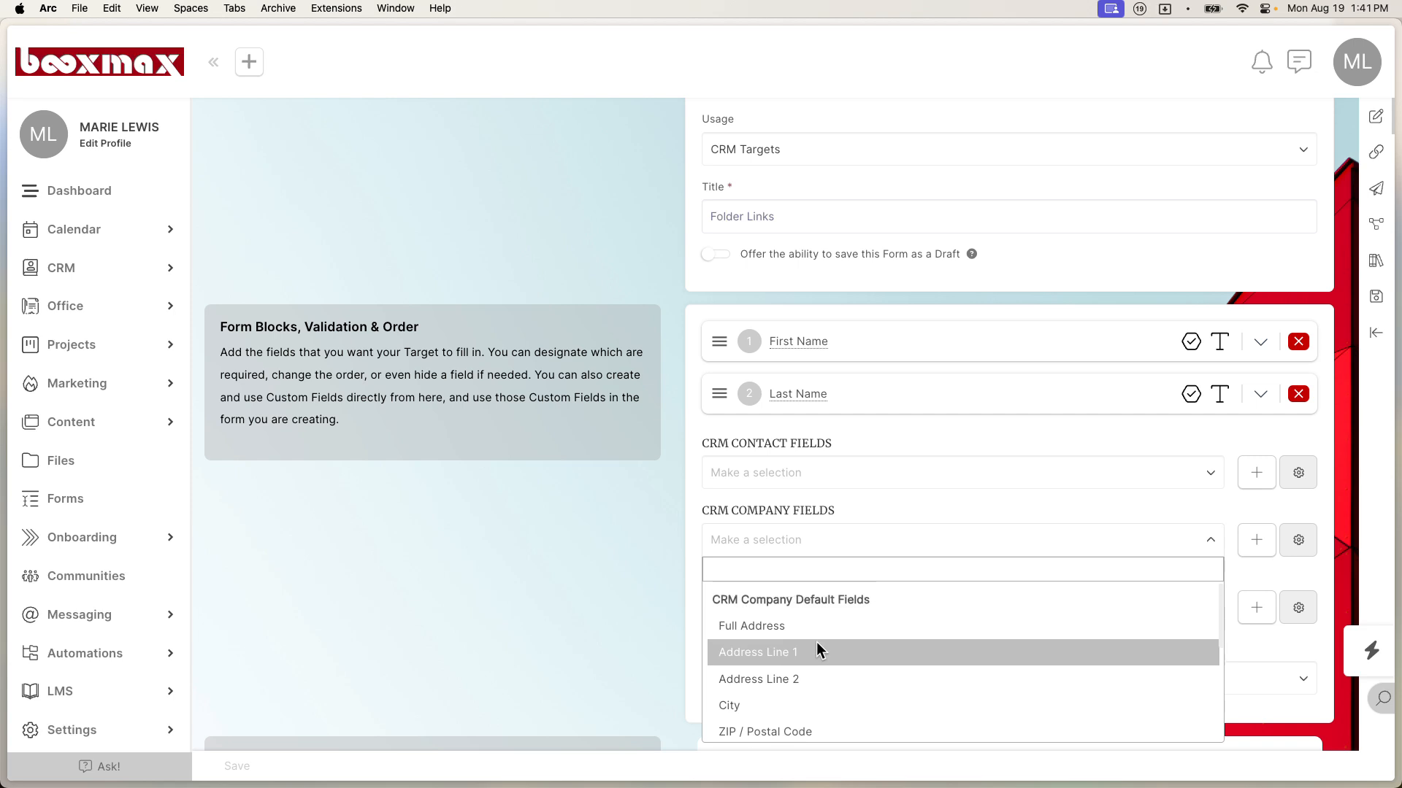
{"action": "type", "text": "url"}
{"action": "key", "text": "BackSpace"}
{"action": "key", "text": "BackSpace"}
{"action": "key", "text": "BackSpace"}
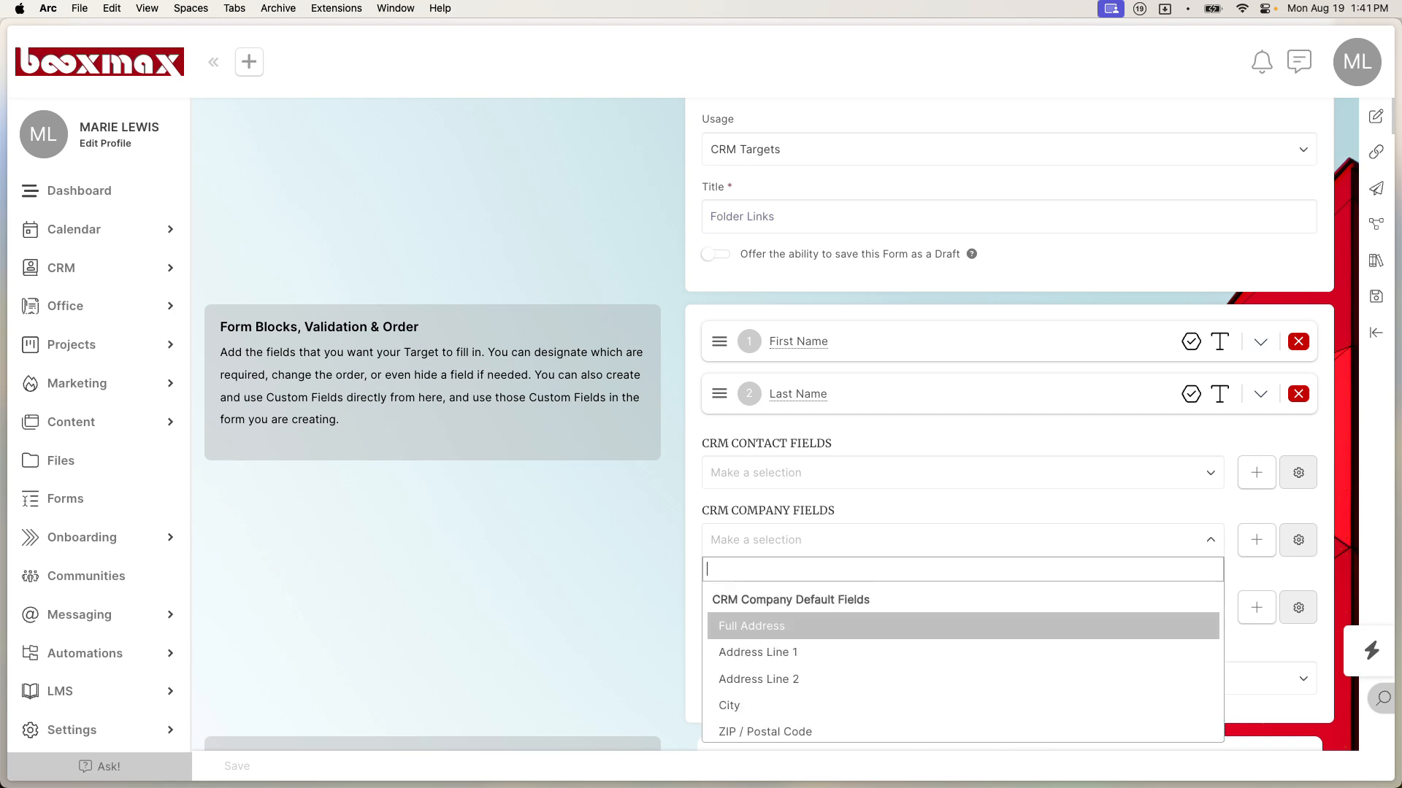
{"action": "left_click", "coordinate": [845, 475]}
{"action": "type", "text": "url"}
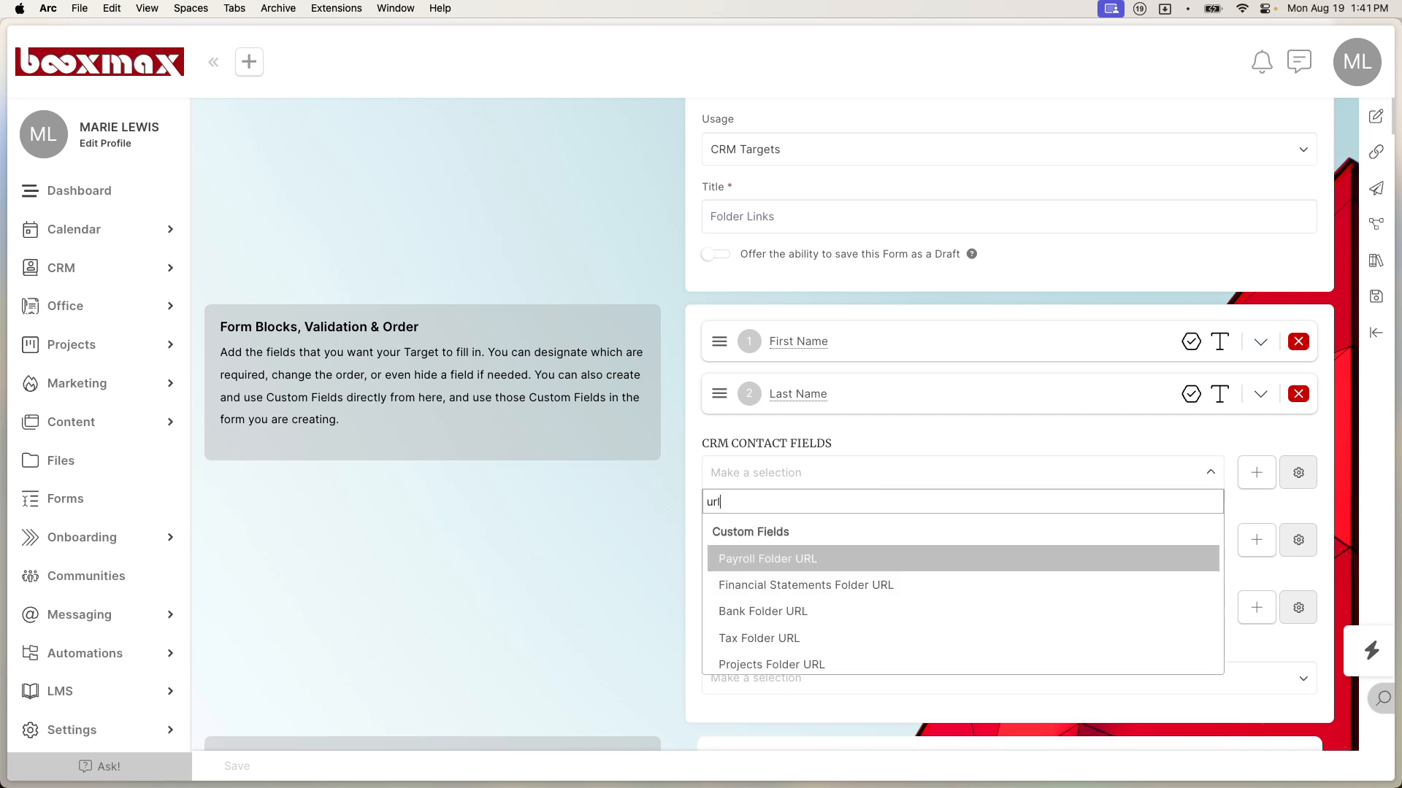
{"action": "left_click", "coordinate": [870, 563]}
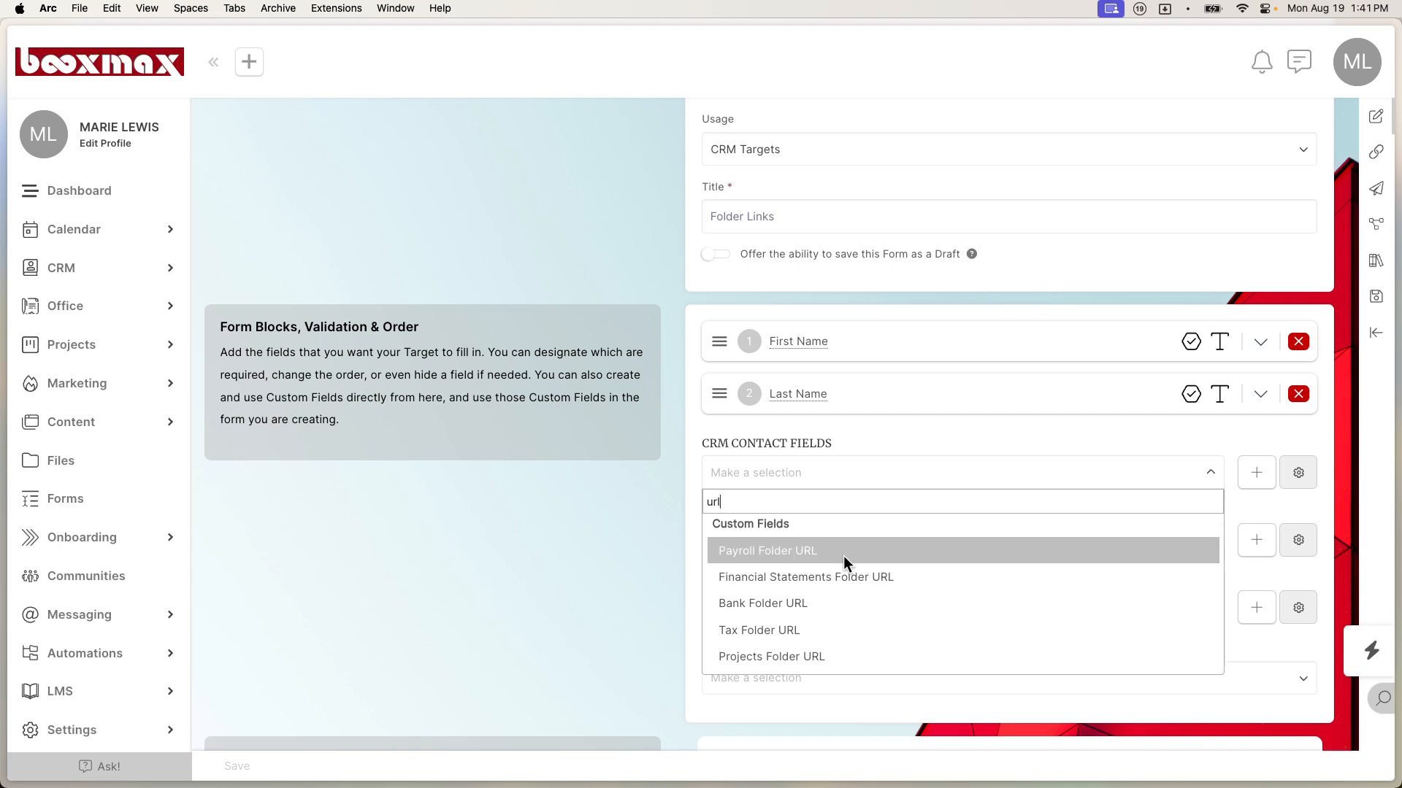
Step: Add the Payroll Folder URL and Bank Folder URL contact fields
{"action": "left_click", "coordinate": [823, 530]}
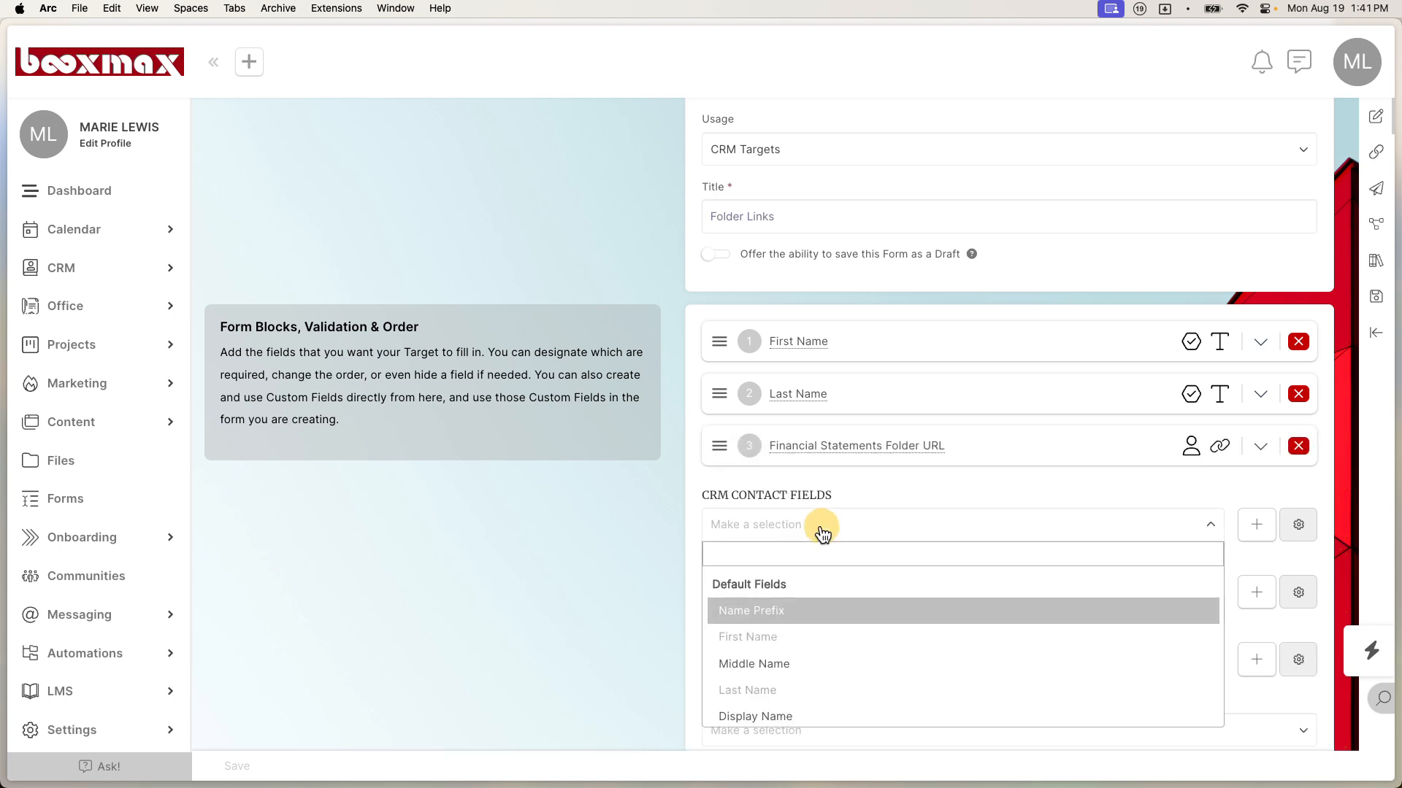
{"action": "type", "text": "url"}
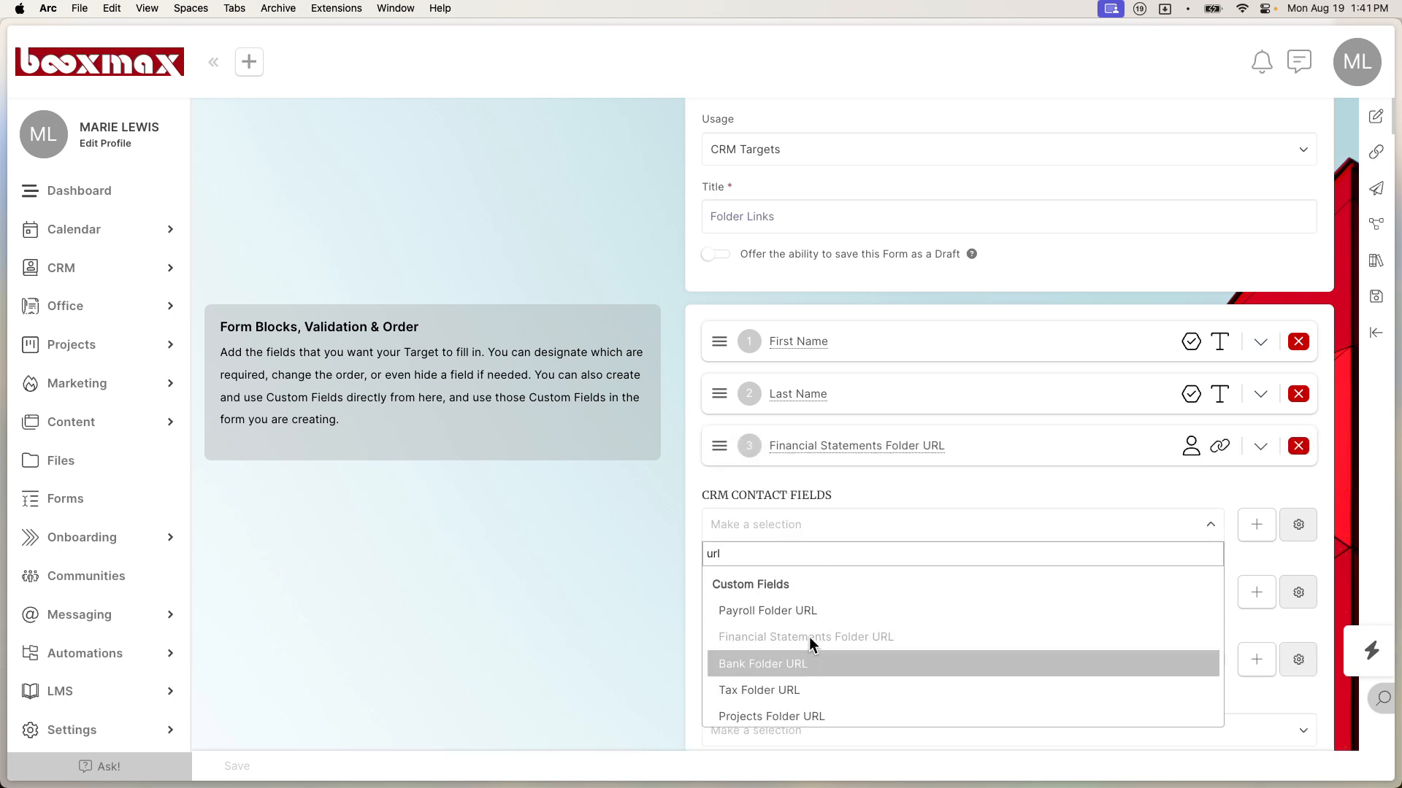
{"action": "left_click", "coordinate": [811, 609]}
{"action": "left_click", "coordinate": [792, 582]}
{"action": "type", "text": "url"}
{"action": "left_click", "coordinate": [783, 719]}
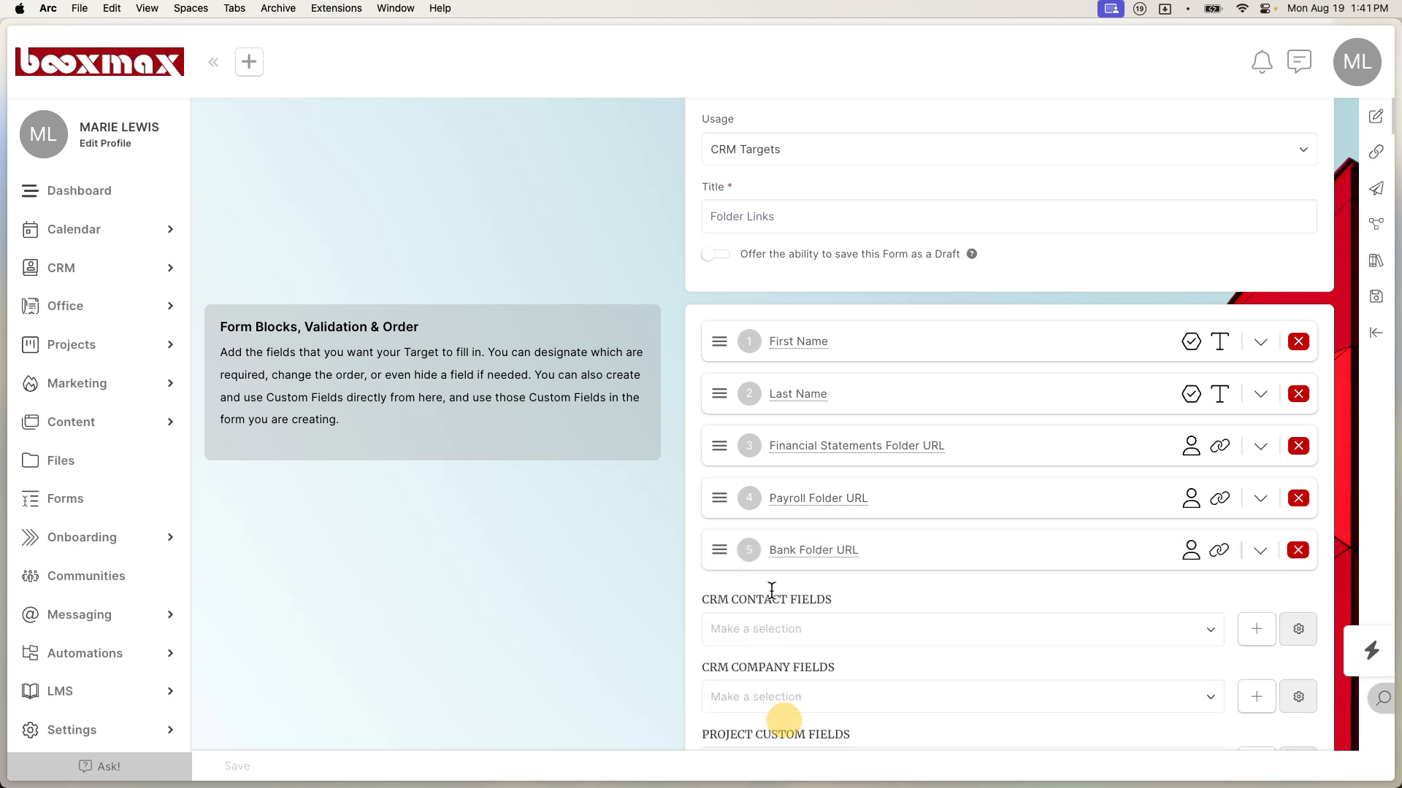
Step: Add the Tax Folder URL and Projects Folder URL contact fields
{"action": "left_click", "coordinate": [762, 640]}
{"action": "type", "text": "url"}
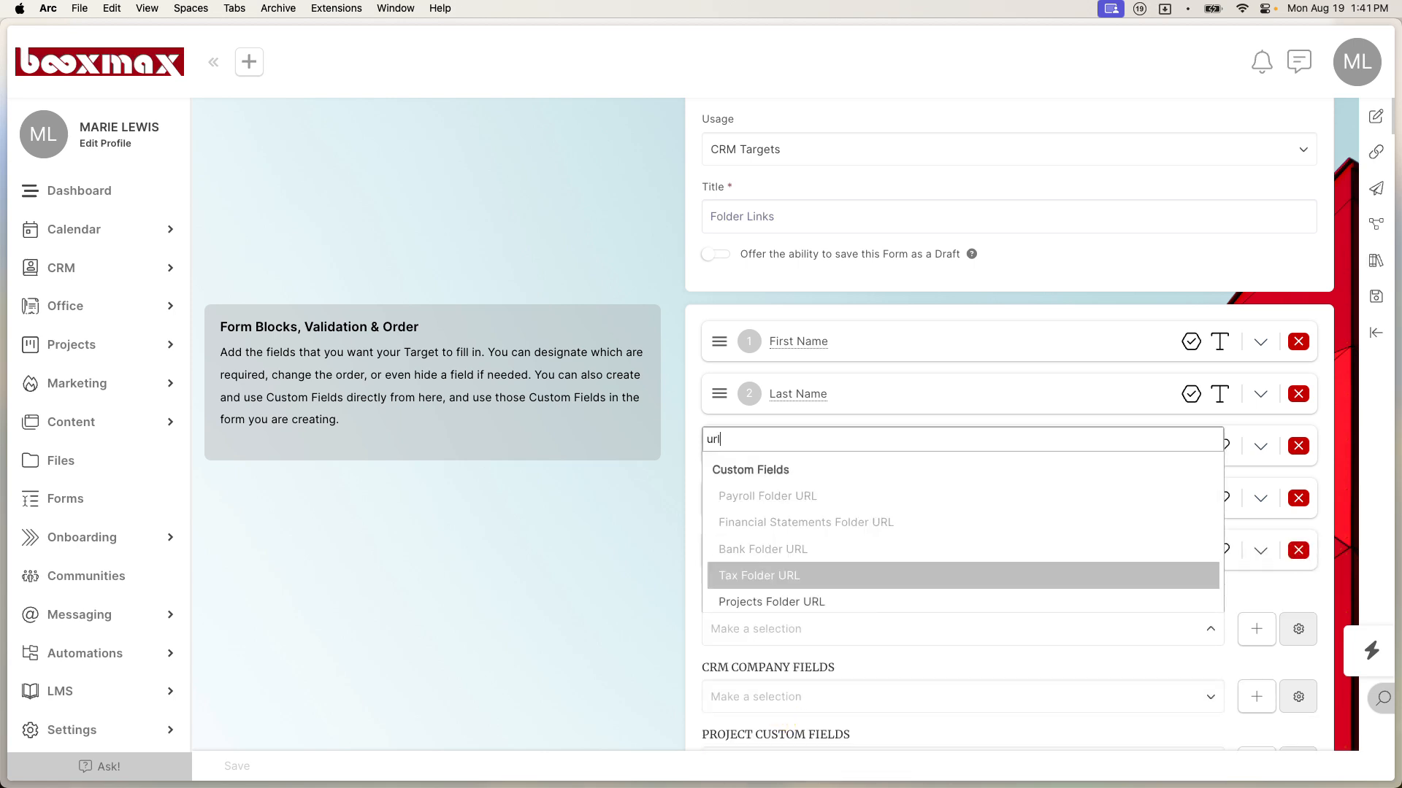
{"action": "left_click", "coordinate": [763, 575]}
{"action": "left_click", "coordinate": [766, 682]}
{"action": "type", "text": "url"}
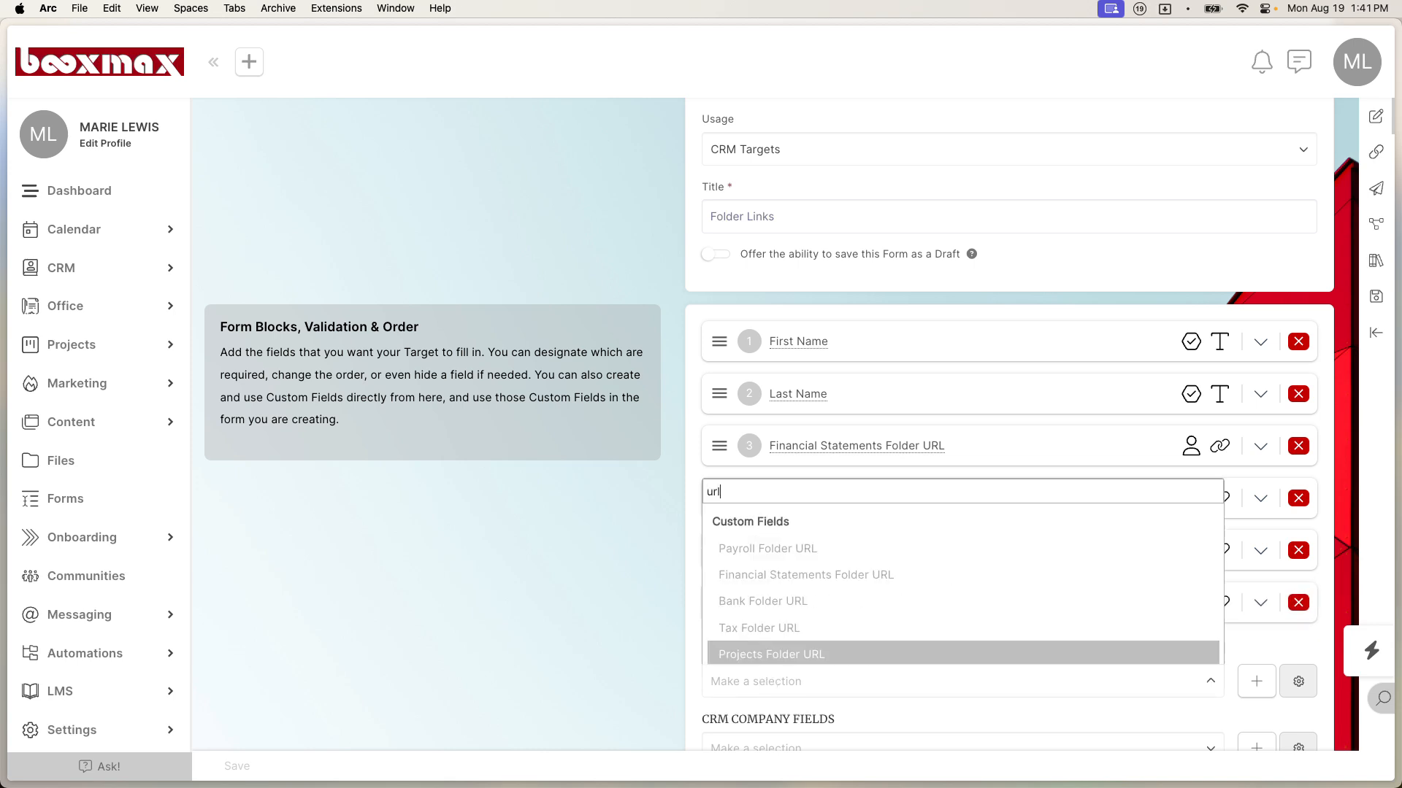
{"action": "scroll", "coordinate": [795, 659], "scroll_direction": "down", "scroll_amount": 1}
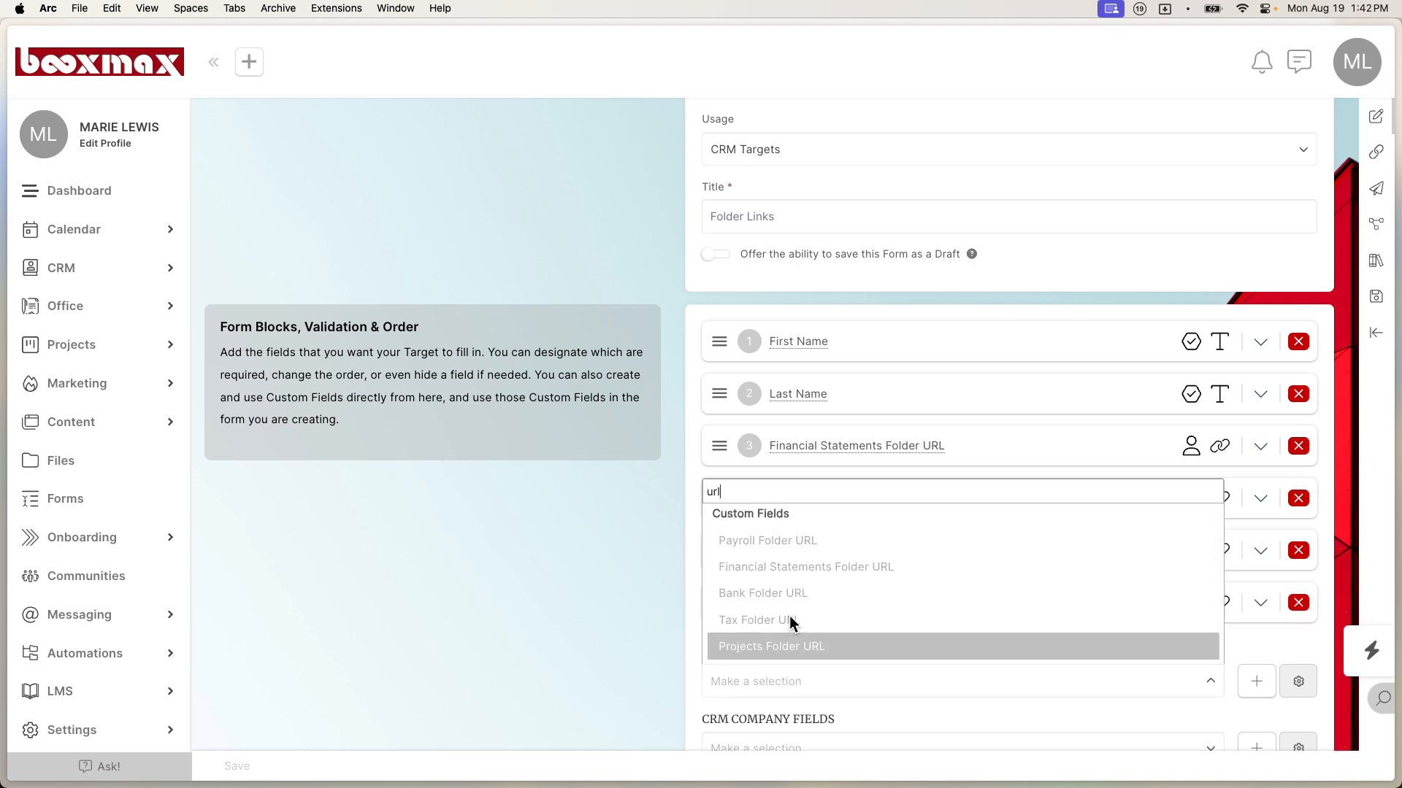
{"action": "left_click", "coordinate": [739, 645]}
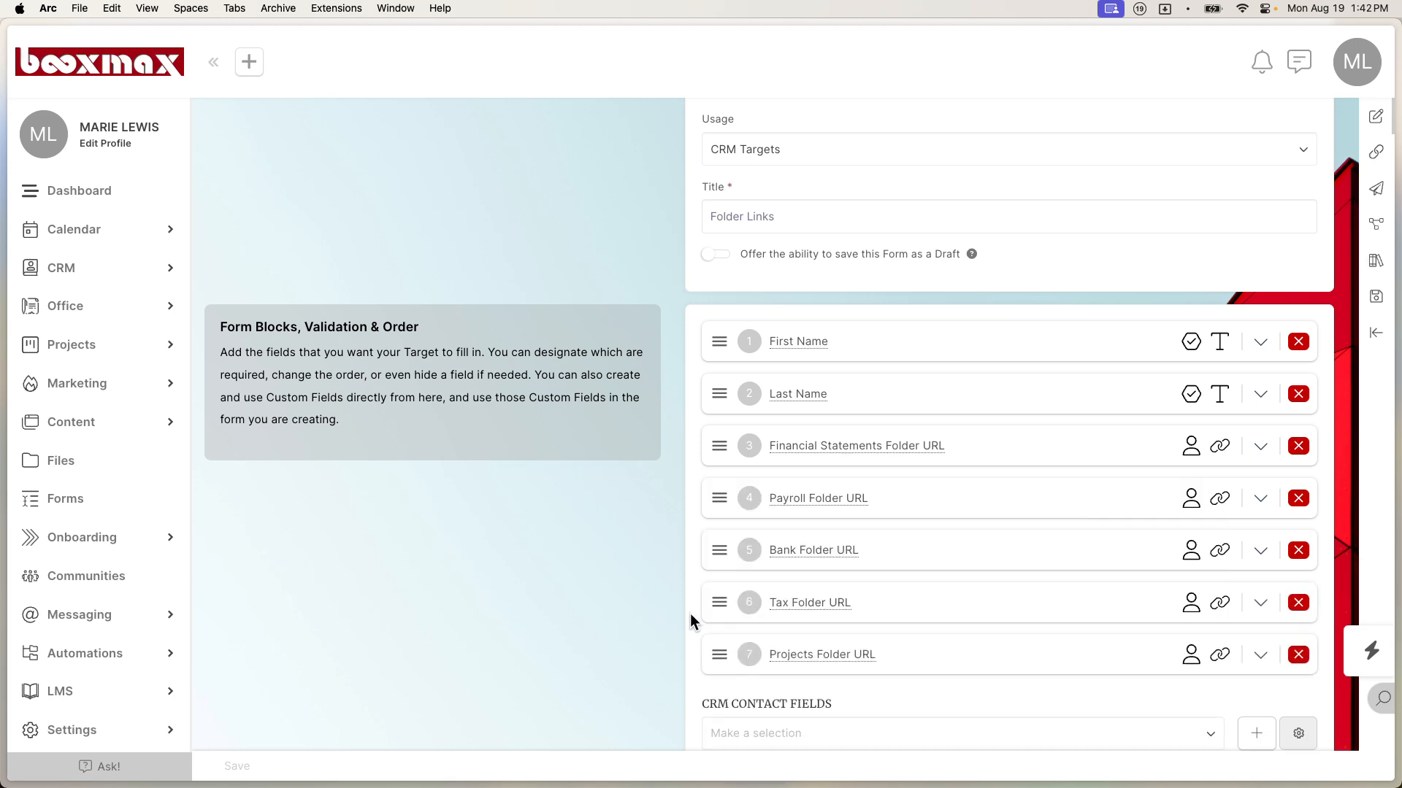
Step: Save the Folder Links form with Save & Keep Editing and open its published link in split view
{"action": "scroll", "coordinate": [825, 563], "scroll_direction": "down", "scroll_amount": 1}
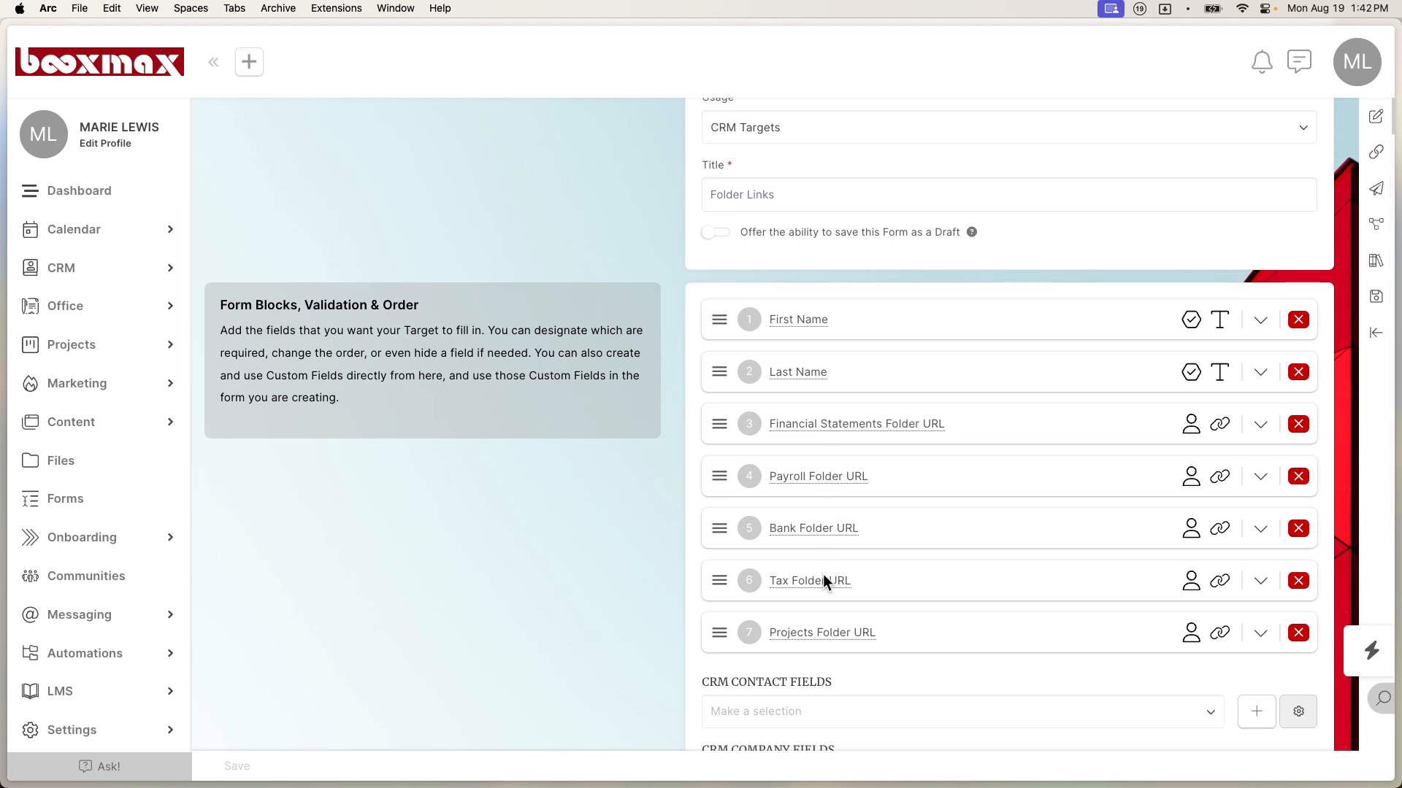
{"action": "left_click", "coordinate": [1376, 297]}
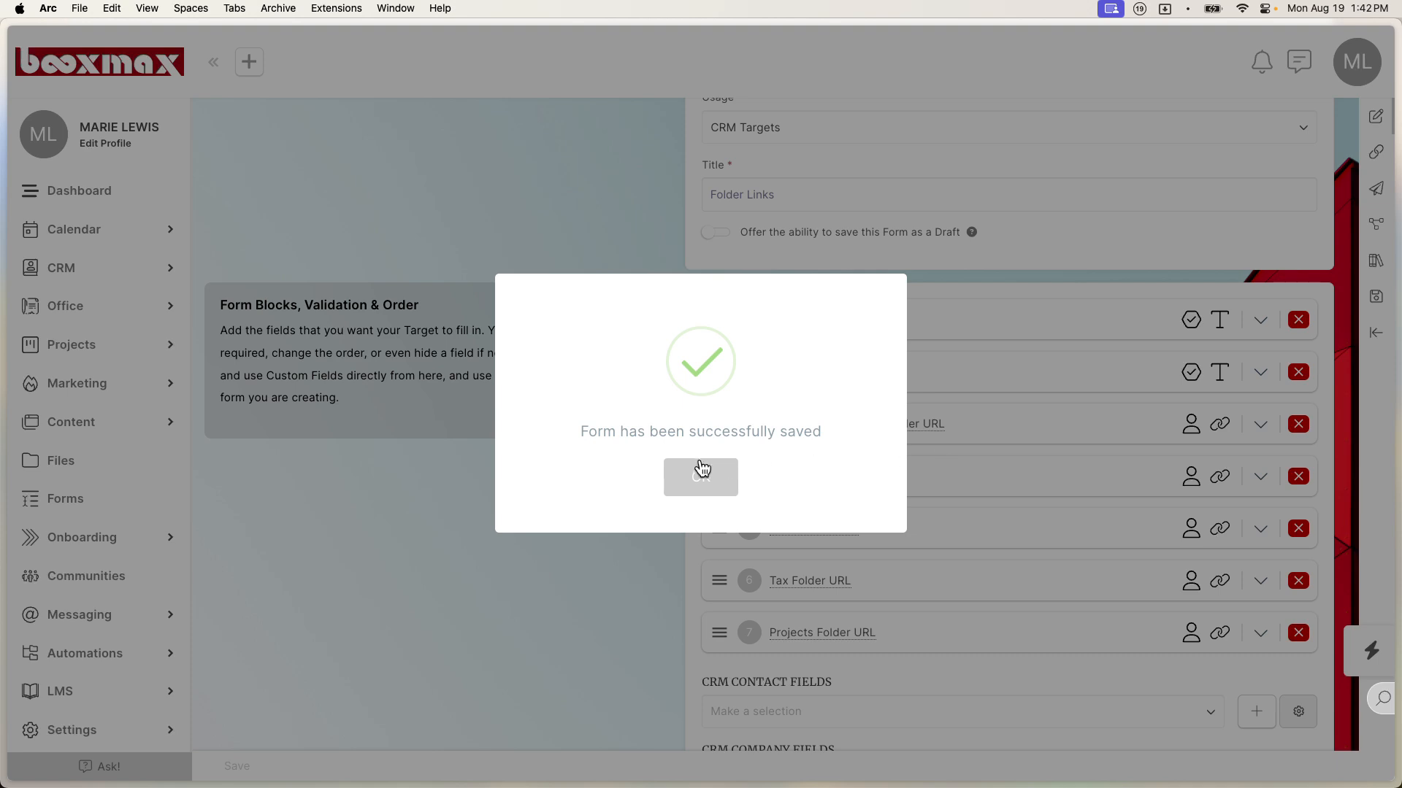
{"action": "left_click", "coordinate": [701, 474]}
{"action": "right_click", "coordinate": [1378, 149]}
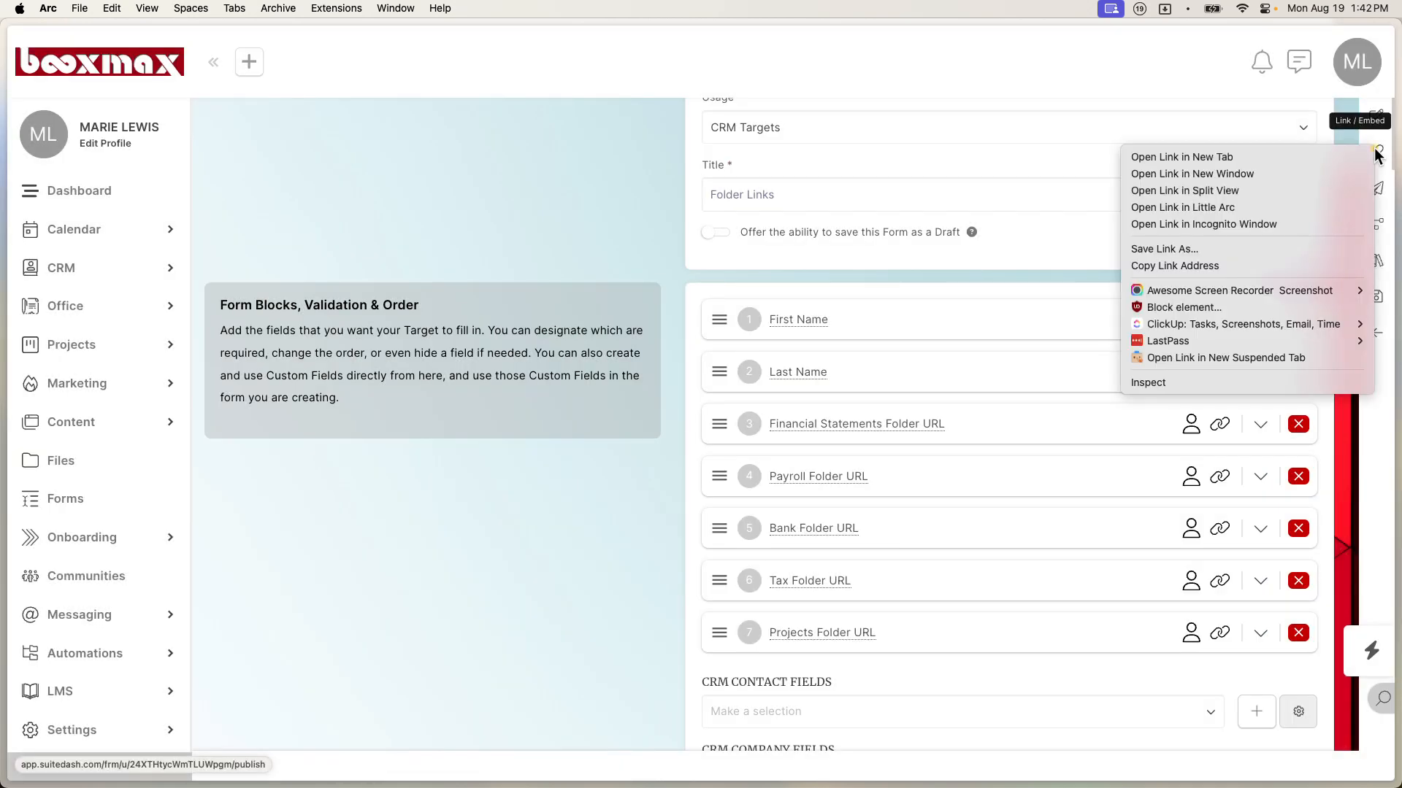
{"action": "left_click", "coordinate": [1290, 190]}
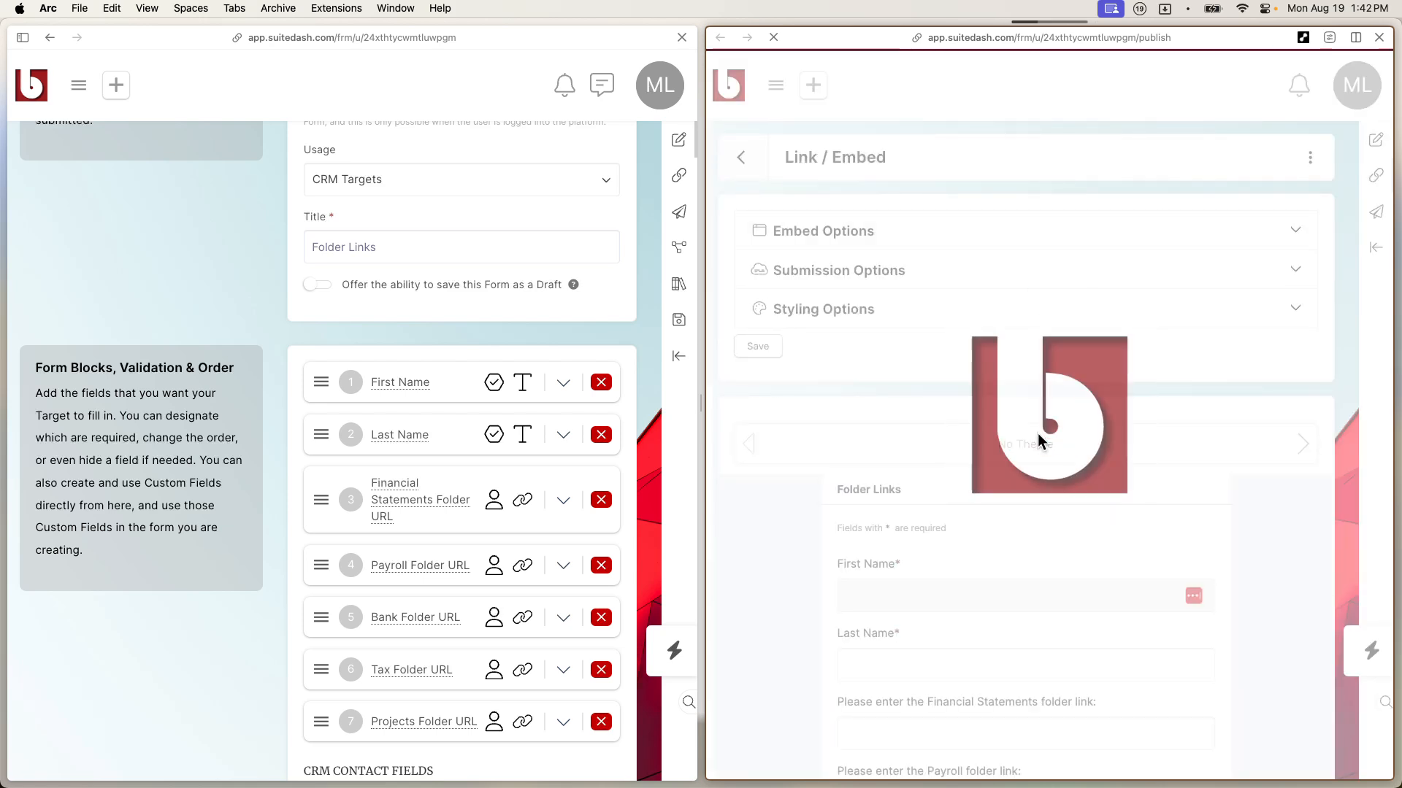
Step: Review the preview's First Name and Last Name fields and five folder-link prompts, checking Last Name's settings
{"action": "scroll", "coordinate": [1036, 432], "scroll_direction": "down", "scroll_amount": 3}
{"action": "scroll", "coordinate": [1015, 610], "scroll_direction": "down", "scroll_amount": 2}
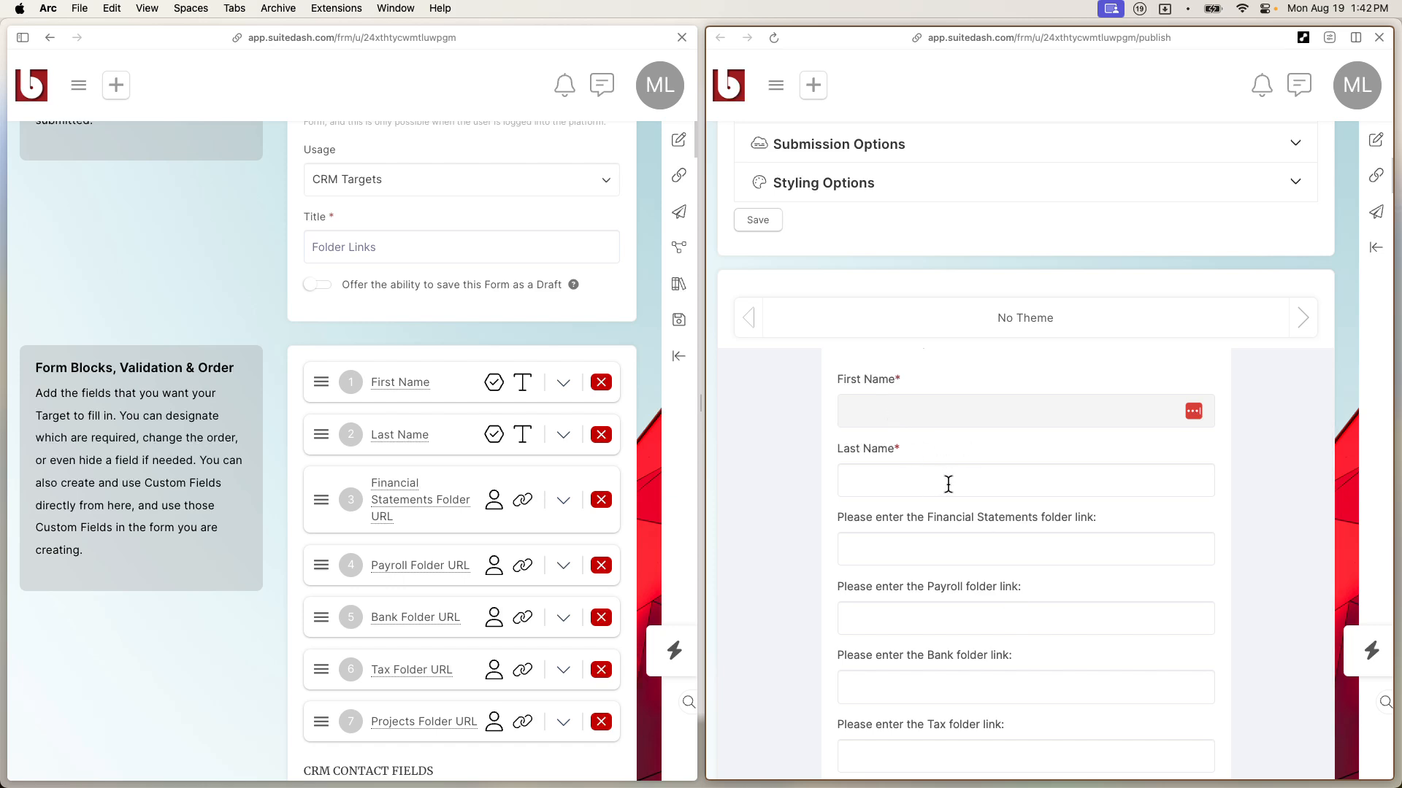
{"action": "left_click", "coordinate": [562, 435]}
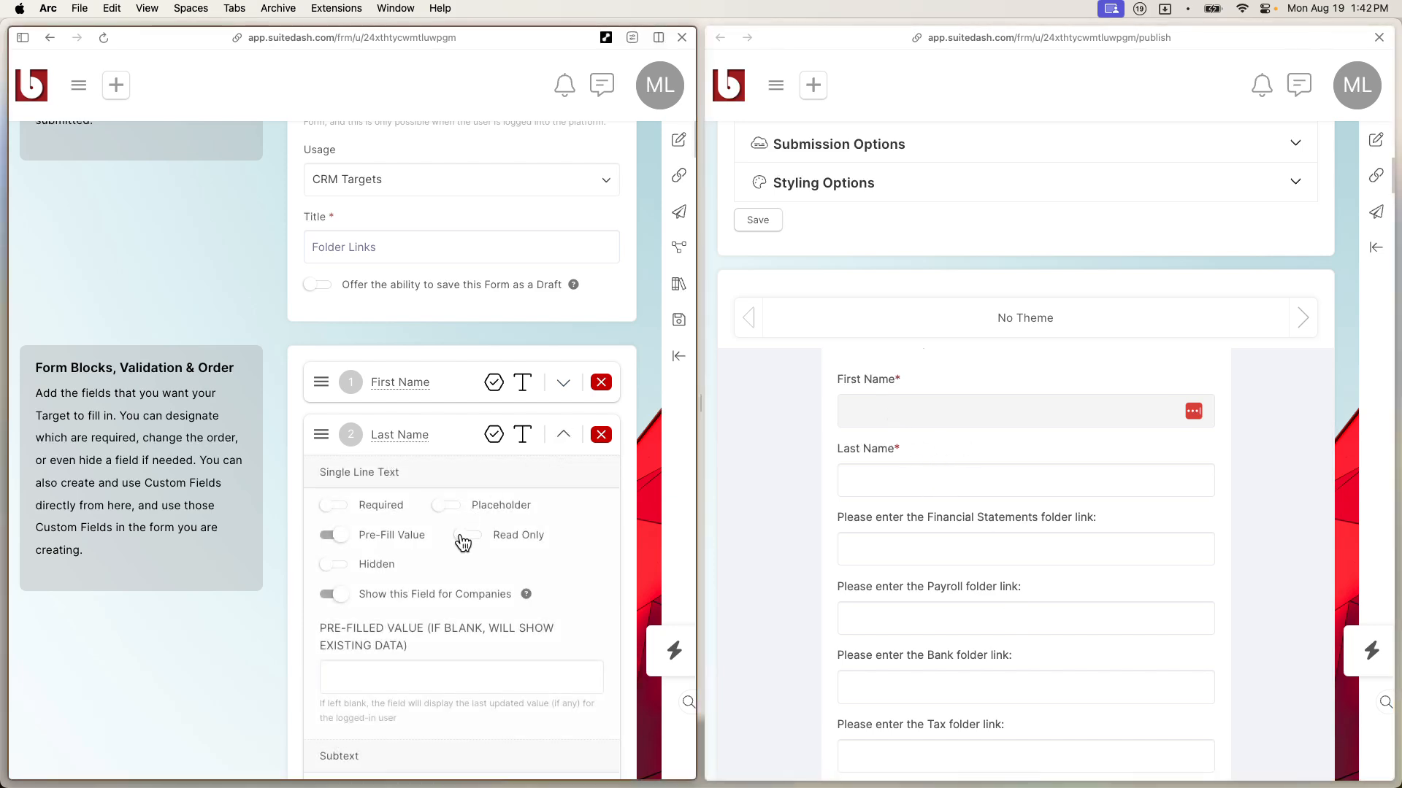
{"action": "scroll", "coordinate": [903, 527], "scroll_direction": "down", "scroll_amount": 3}
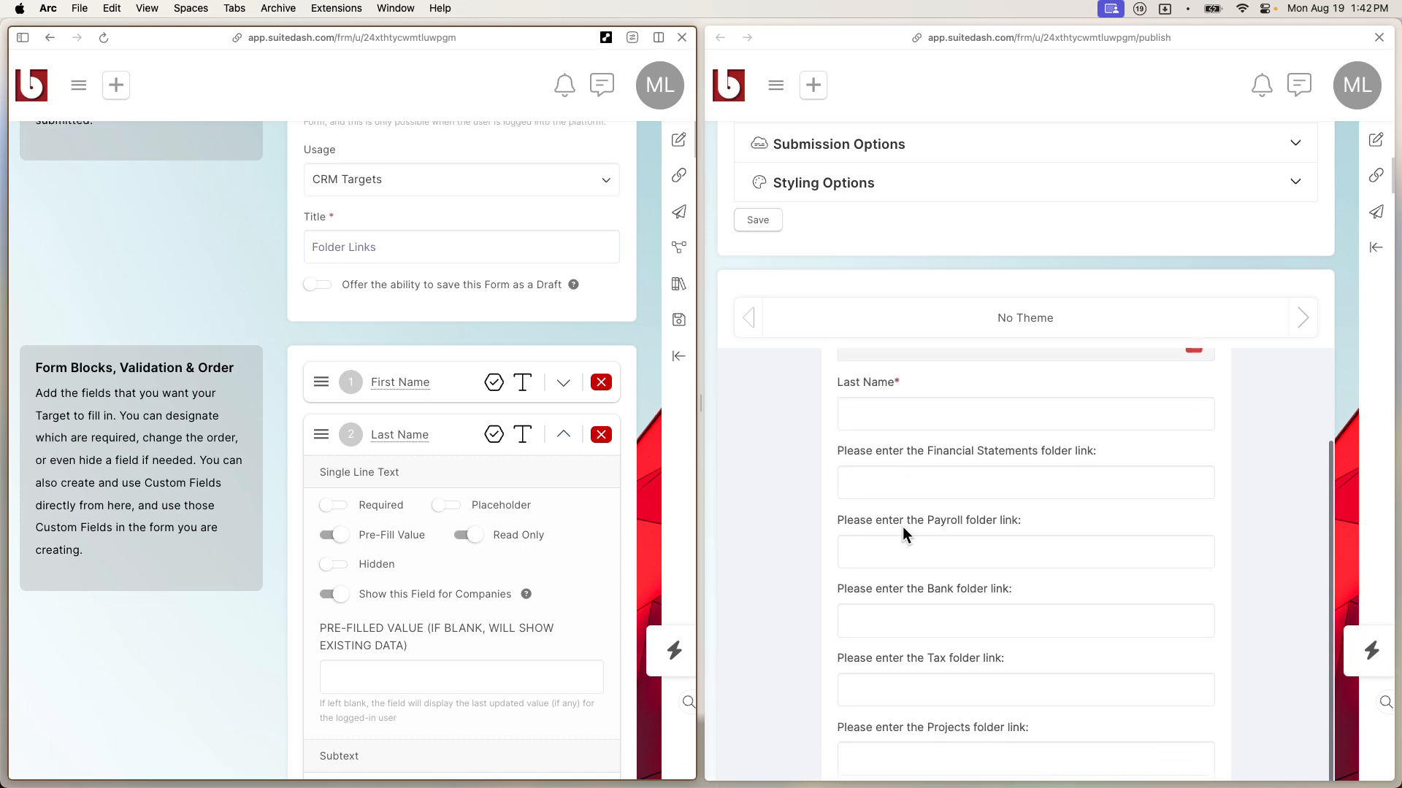
{"action": "left_click_drag", "start_coordinate": [845, 413], "coordinate": [1115, 419]}
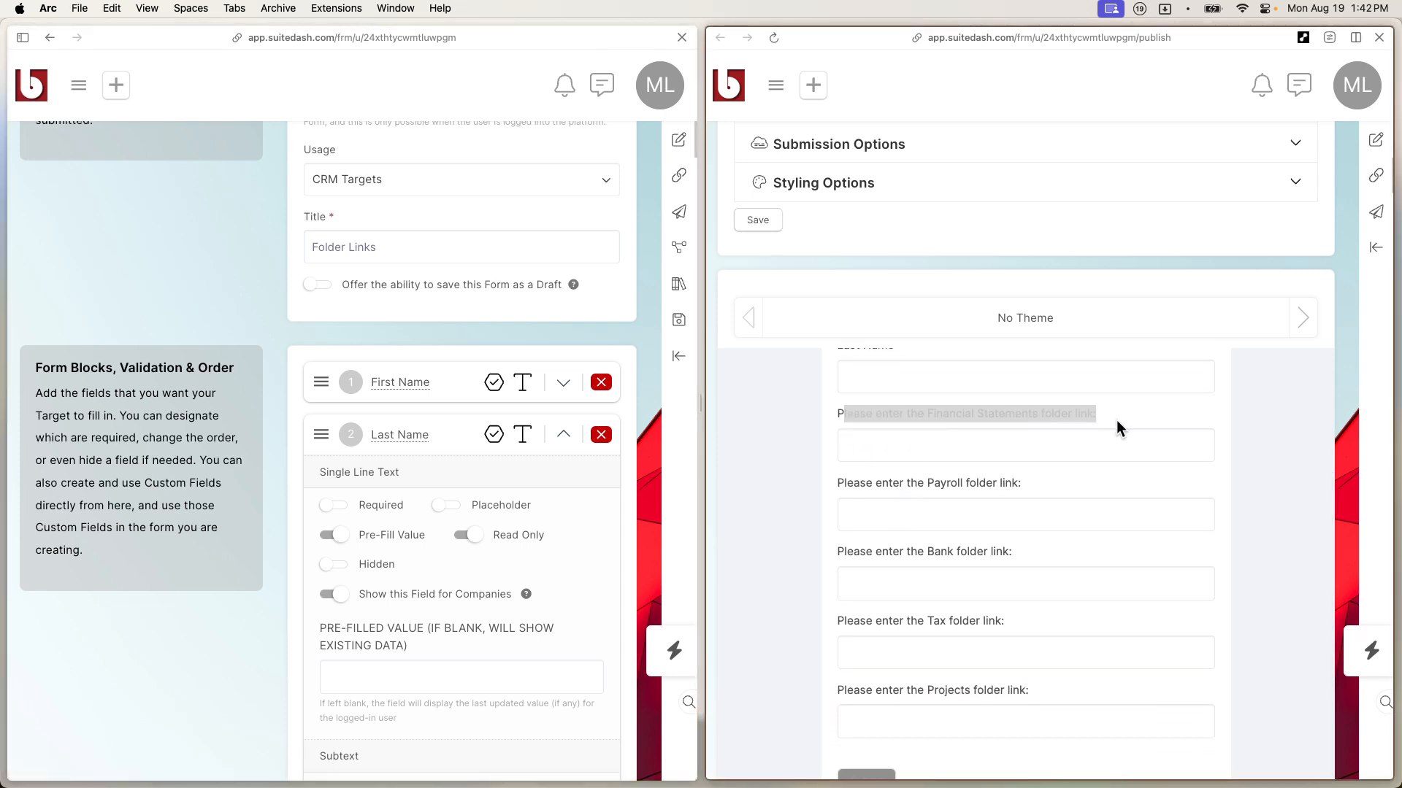
{"action": "scroll", "coordinate": [961, 520], "scroll_direction": "up", "scroll_amount": 1}
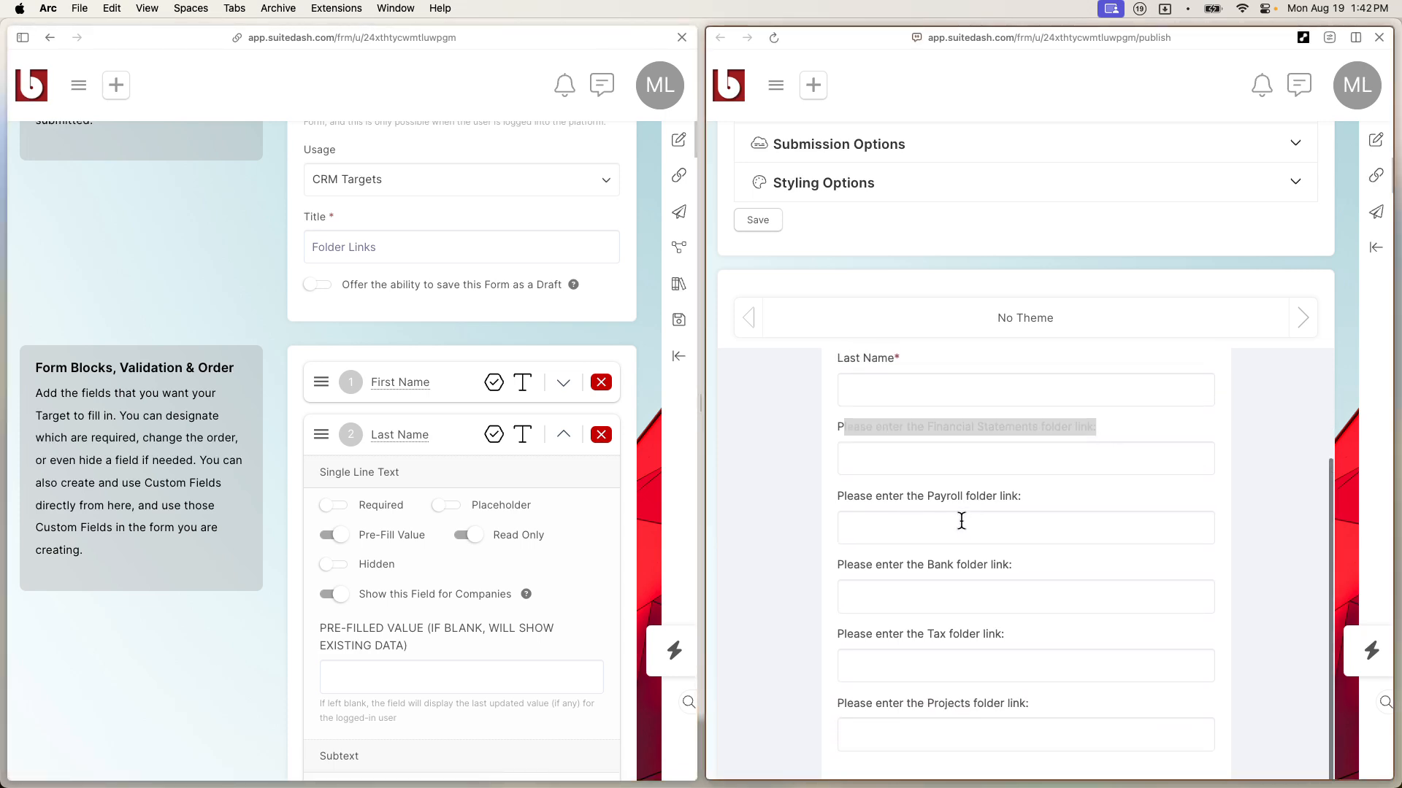
{"action": "scroll", "coordinate": [961, 520], "scroll_direction": "up", "scroll_amount": 5}
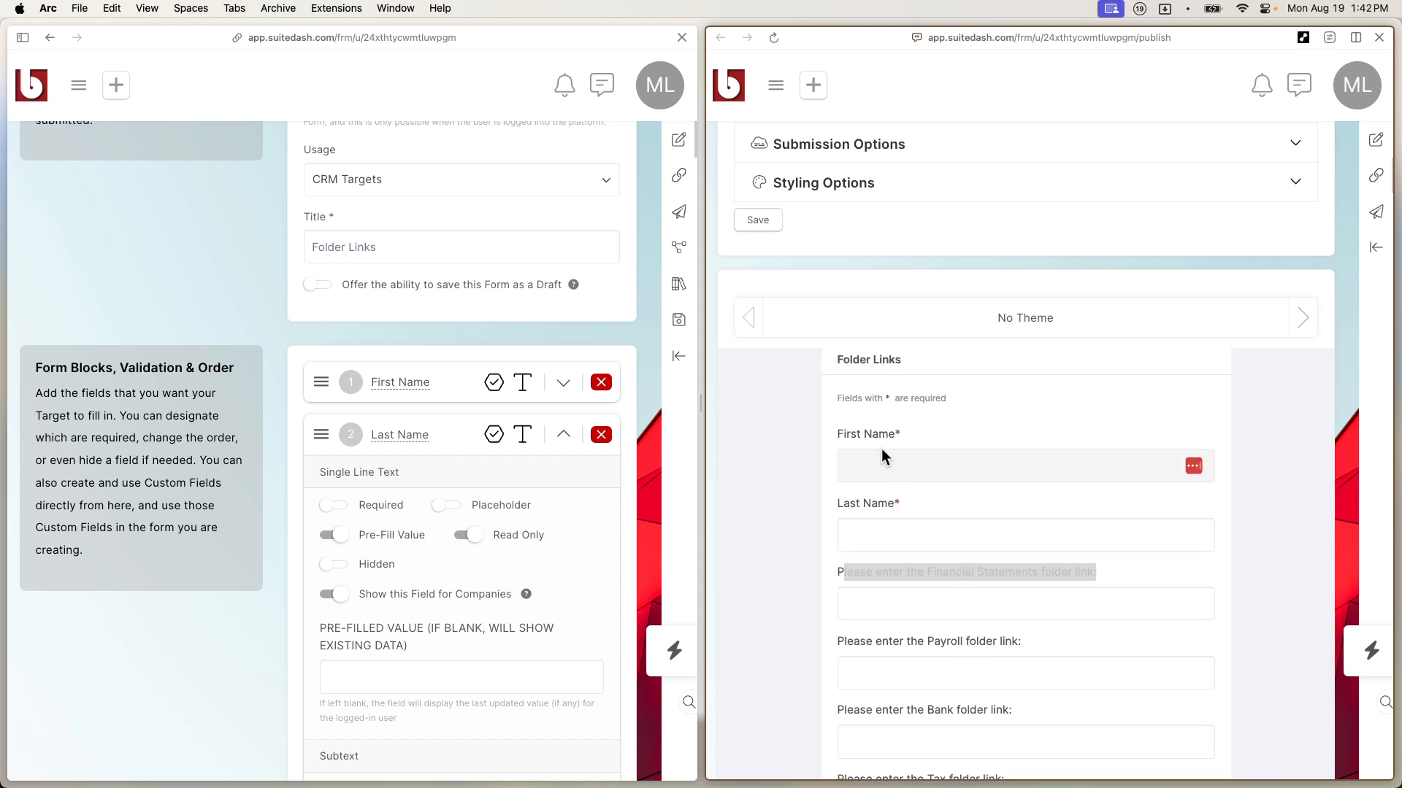
{"action": "left_click", "coordinate": [564, 435]}
Step: Give the First Name field the CSS classes 'field_first, field_half'
{"action": "left_click", "coordinate": [566, 385]}
{"action": "scroll", "coordinate": [417, 546], "scroll_direction": "down", "scroll_amount": 5}
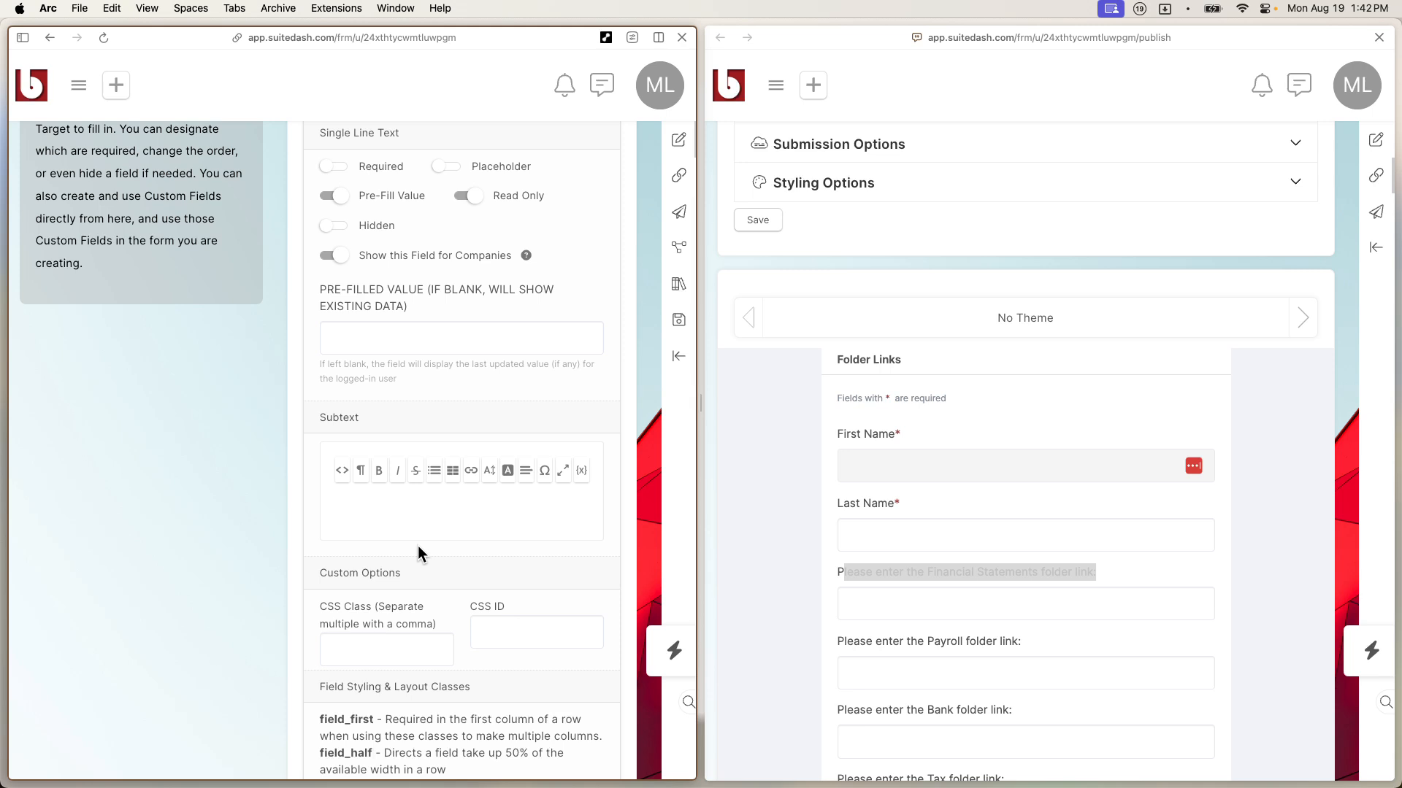
{"action": "scroll", "coordinate": [419, 656], "scroll_direction": "down", "scroll_amount": 2}
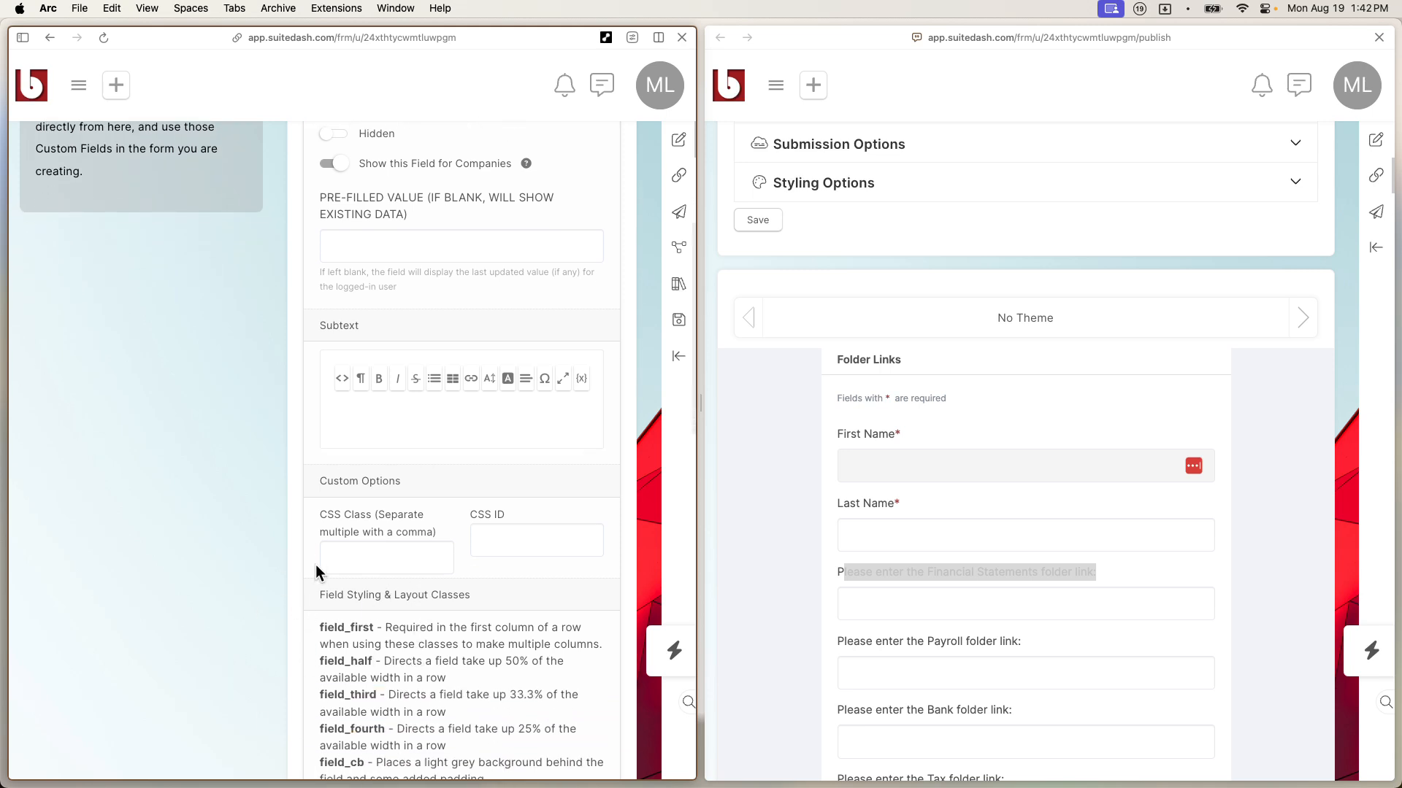
{"action": "left_click_drag", "start_coordinate": [376, 628], "coordinate": [322, 629]}
{"action": "key", "text": "super+c"}
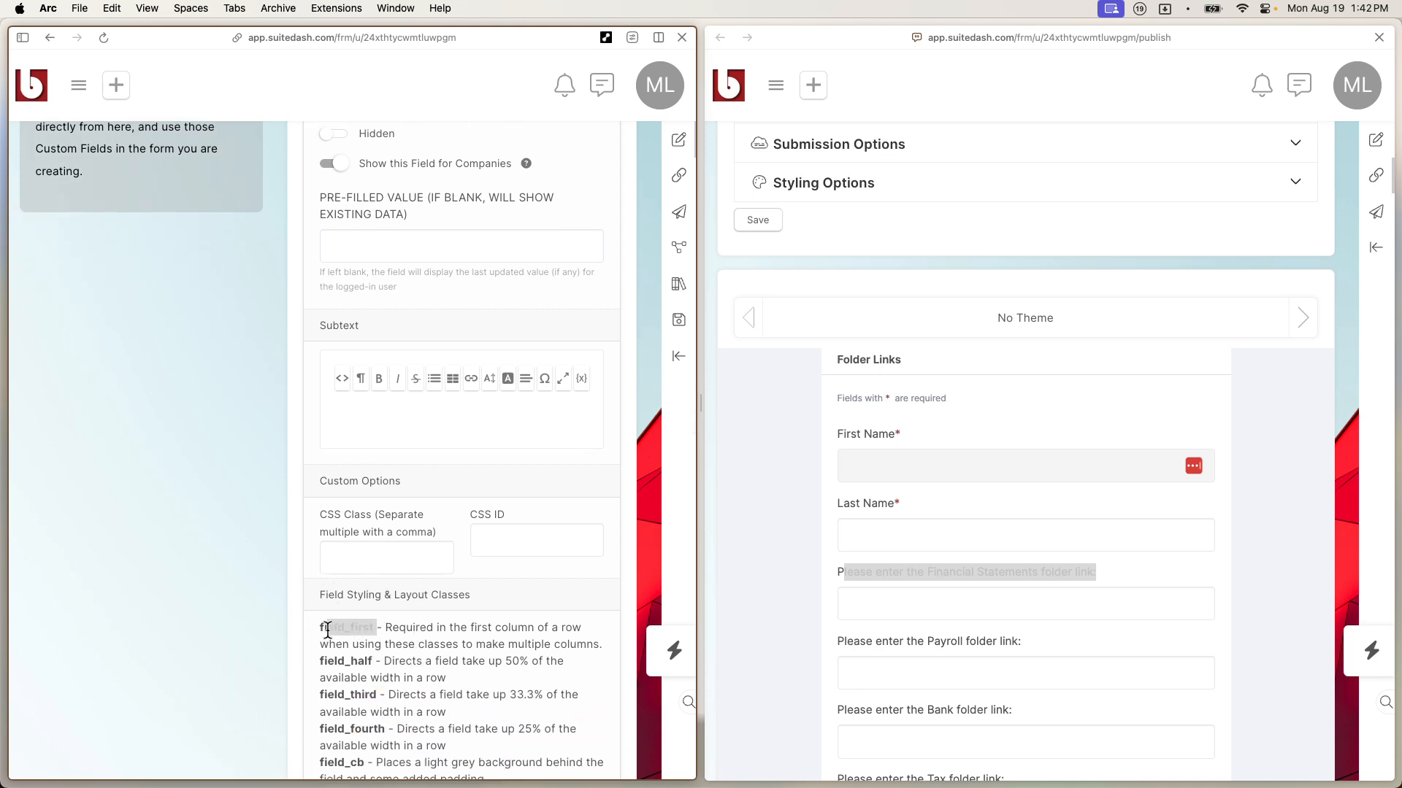
{"action": "left_click", "coordinate": [354, 568]}
{"action": "key", "text": "super+v"}
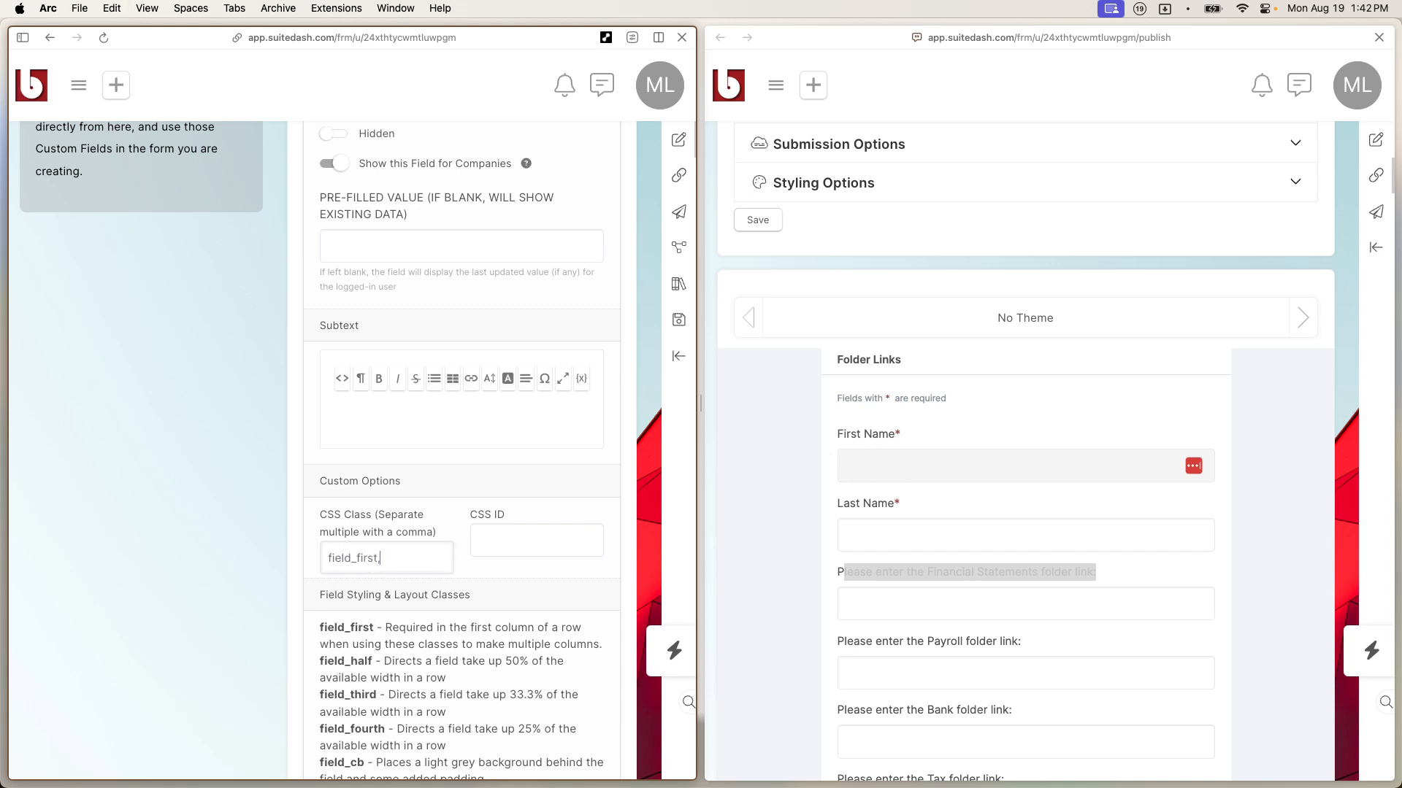
{"action": "left_click_drag", "start_coordinate": [373, 661], "coordinate": [324, 659]}
{"action": "left_click", "coordinate": [404, 559]}
{"action": "type", "text": "field_half"}
Step: Give the Last Name field the CSS class 'field_half'
{"action": "scroll", "coordinate": [593, 302], "scroll_direction": "up", "scroll_amount": 5}
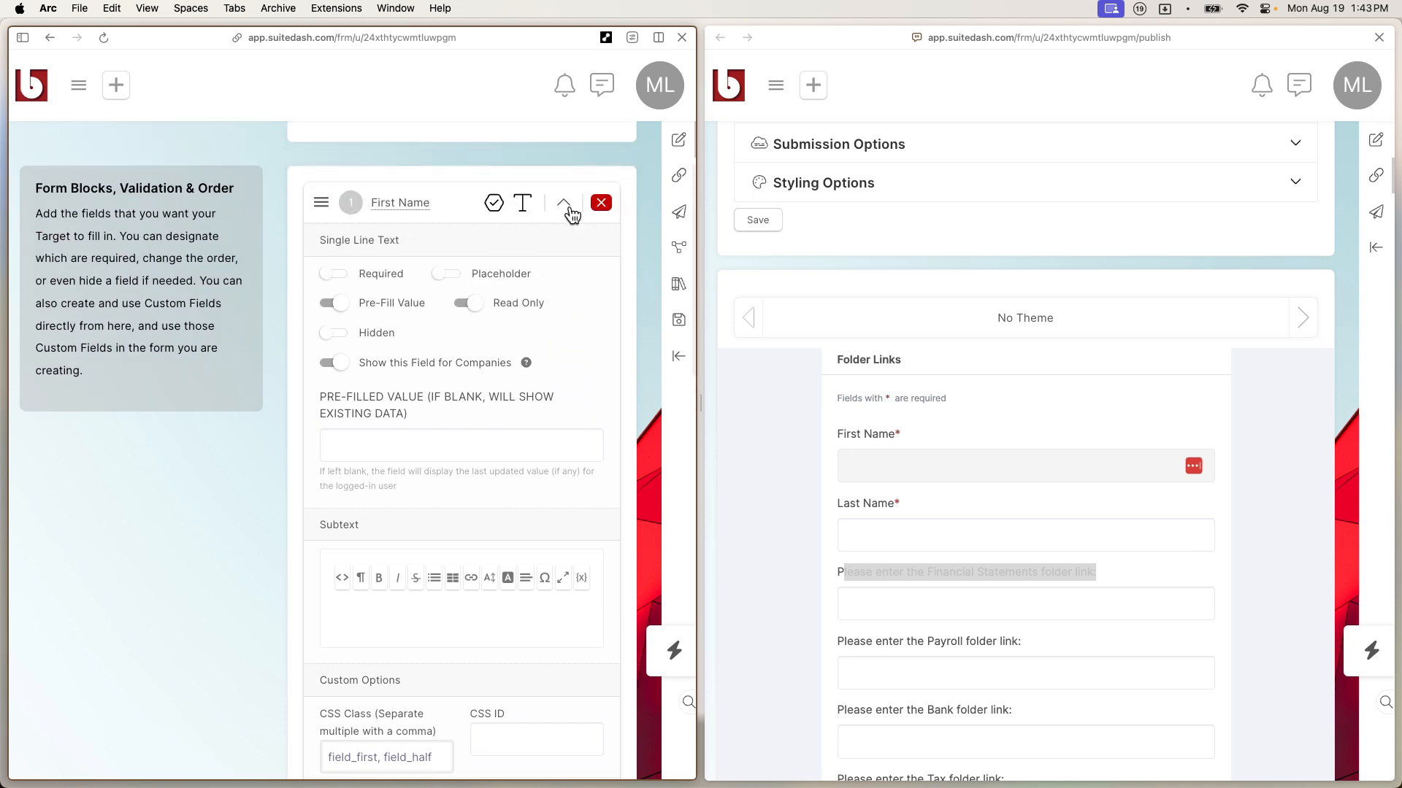
{"action": "left_click", "coordinate": [563, 203]}
{"action": "left_click", "coordinate": [563, 257]}
{"action": "scroll", "coordinate": [322, 479], "scroll_direction": "down", "scroll_amount": 3}
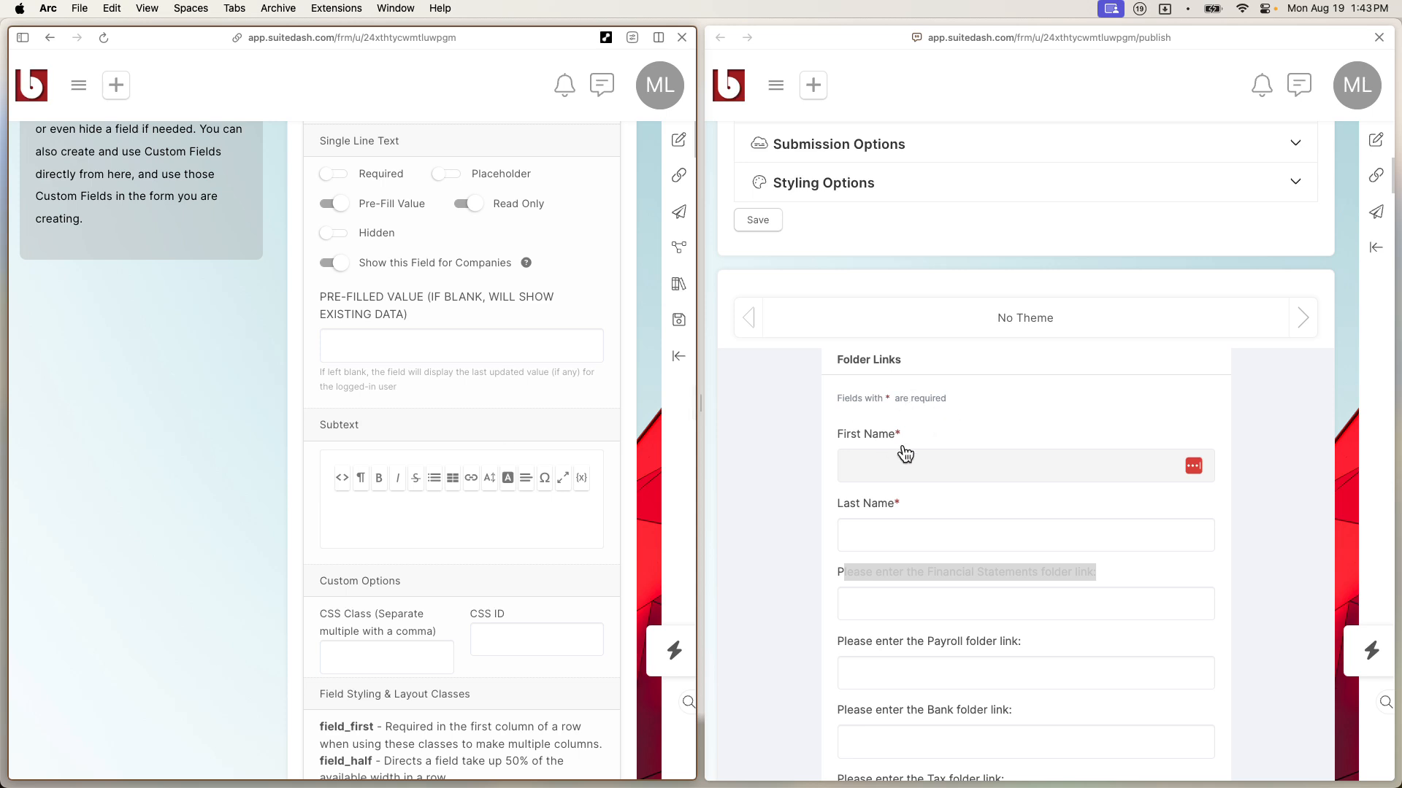
{"action": "scroll", "coordinate": [344, 588], "scroll_direction": "down", "scroll_amount": 1}
{"action": "left_click_drag", "start_coordinate": [373, 706], "coordinate": [319, 707]}
{"action": "key", "text": "cmd+c"}
{"action": "scroll", "coordinate": [319, 707], "scroll_direction": "down", "scroll_amount": 10}
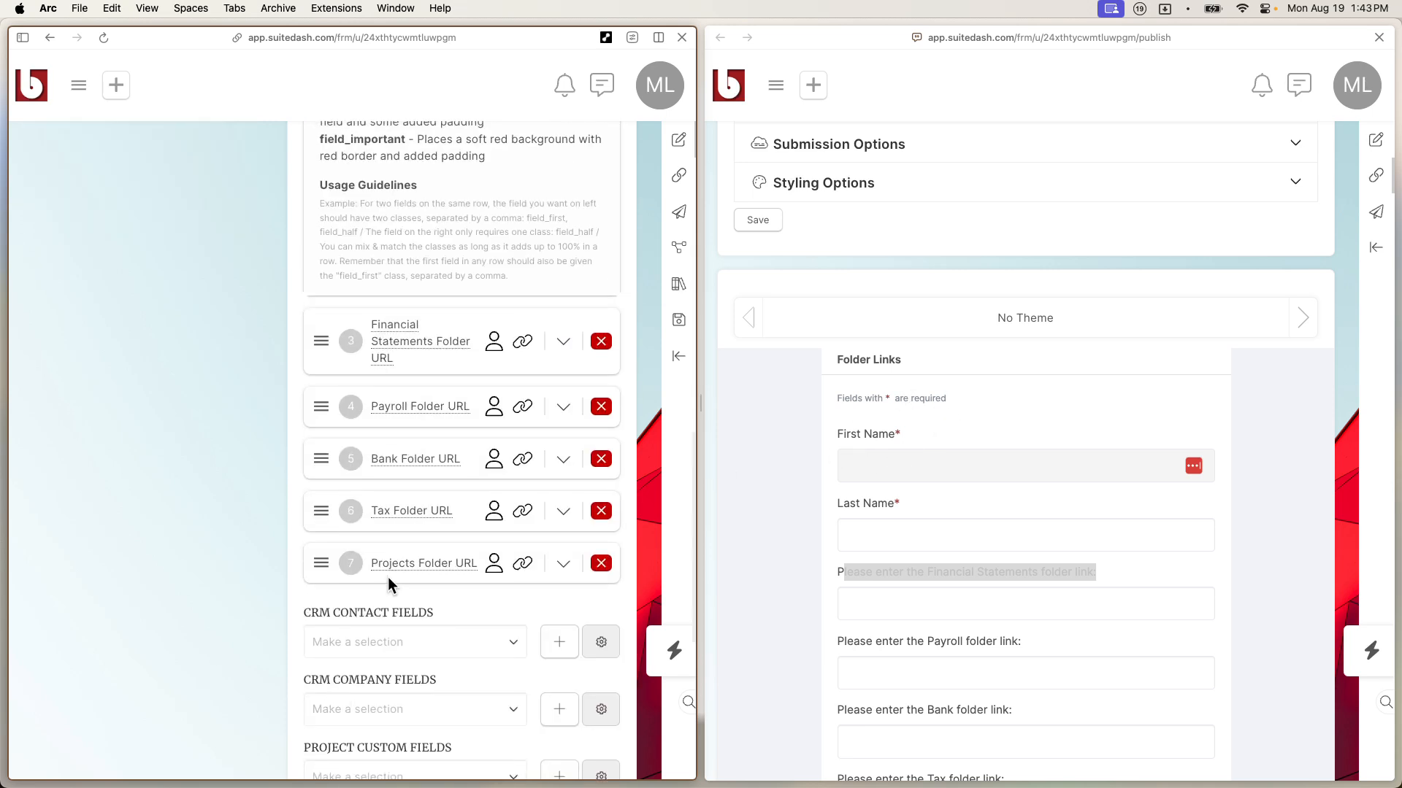
{"action": "scroll", "coordinate": [388, 577], "scroll_direction": "up", "scroll_amount": 5}
{"action": "left_click", "coordinate": [422, 319]}
{"action": "key", "text": "cmd+v"}
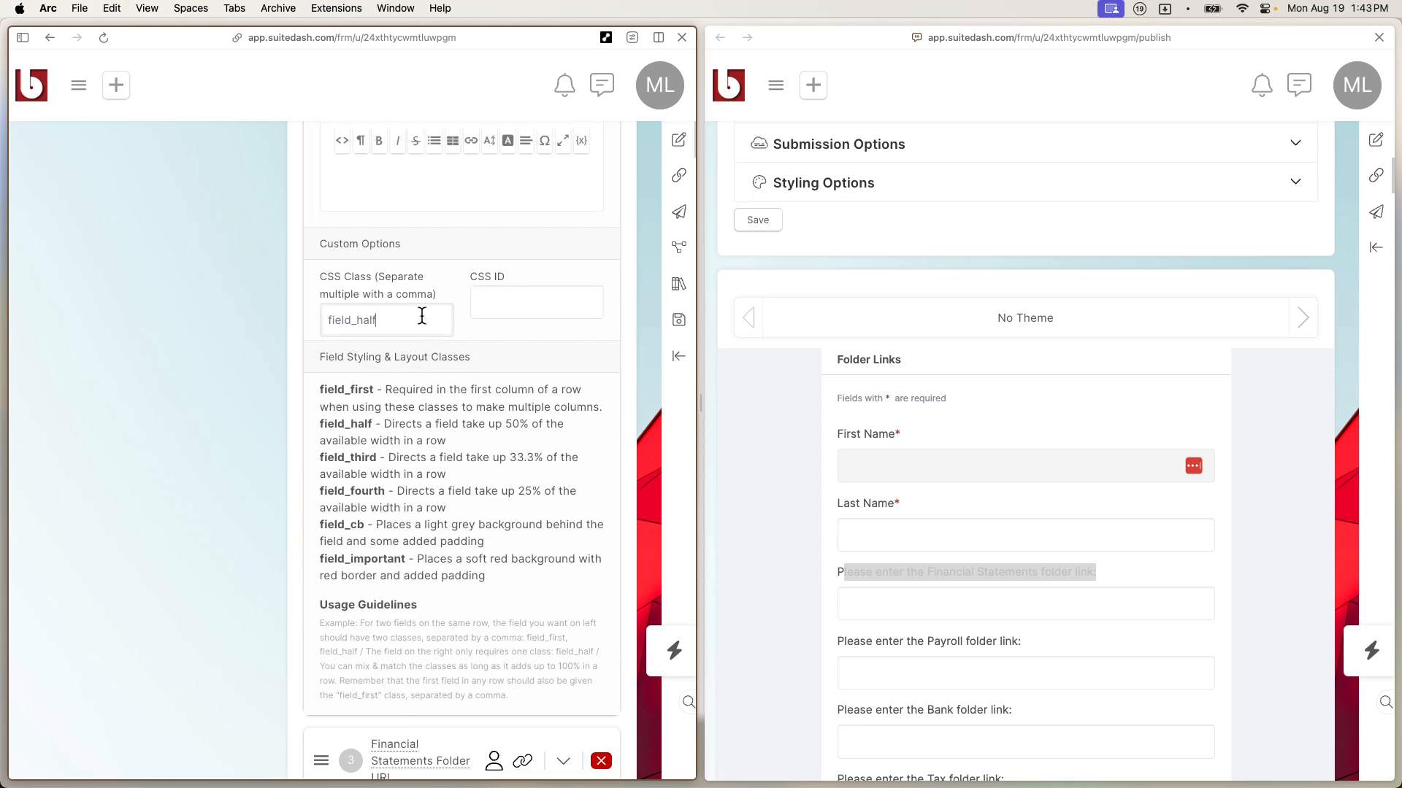
Step: Review the field_cb and field_important class descriptions and save the form
{"action": "scroll", "coordinate": [428, 380], "scroll_direction": "up", "scroll_amount": 1}
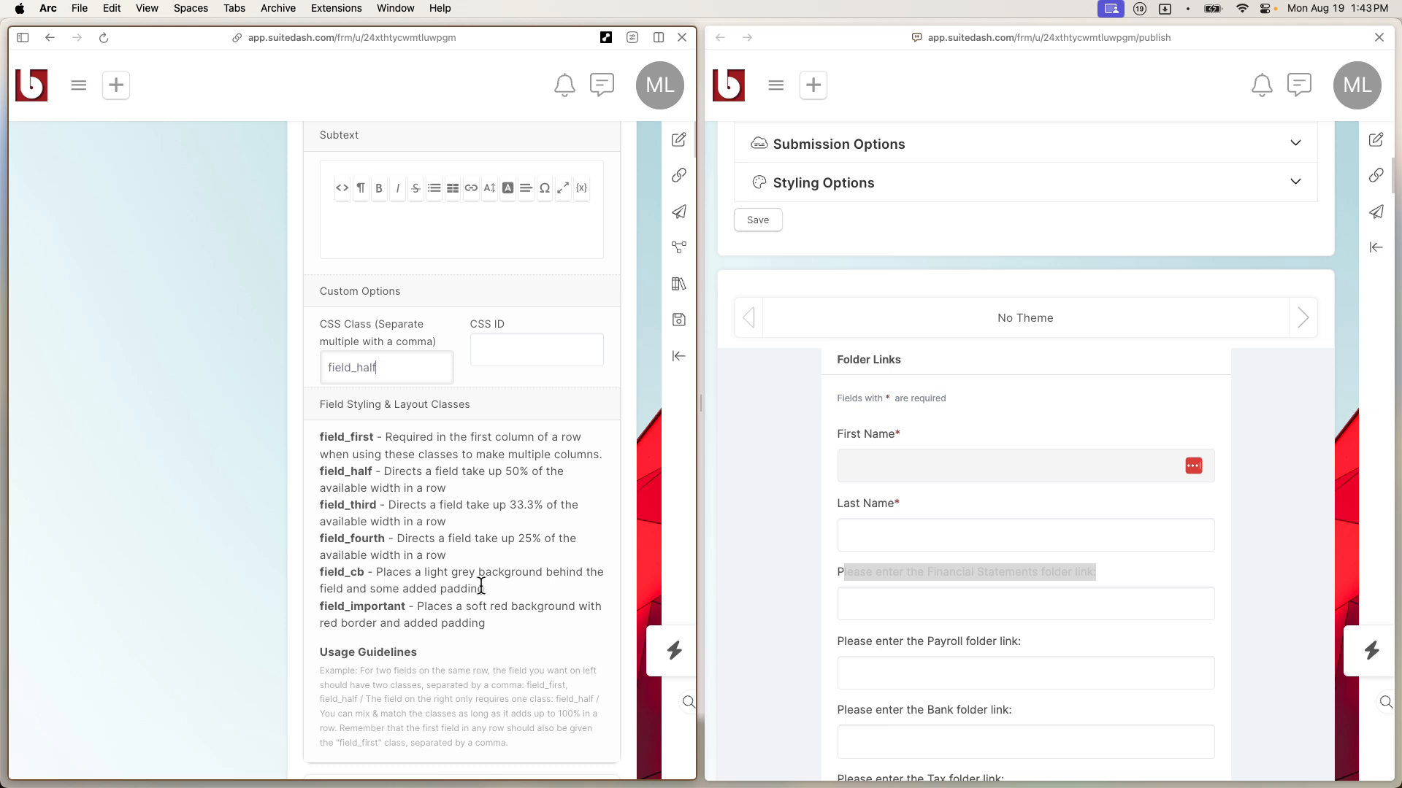
{"action": "left_click_drag", "start_coordinate": [495, 587], "coordinate": [380, 576]}
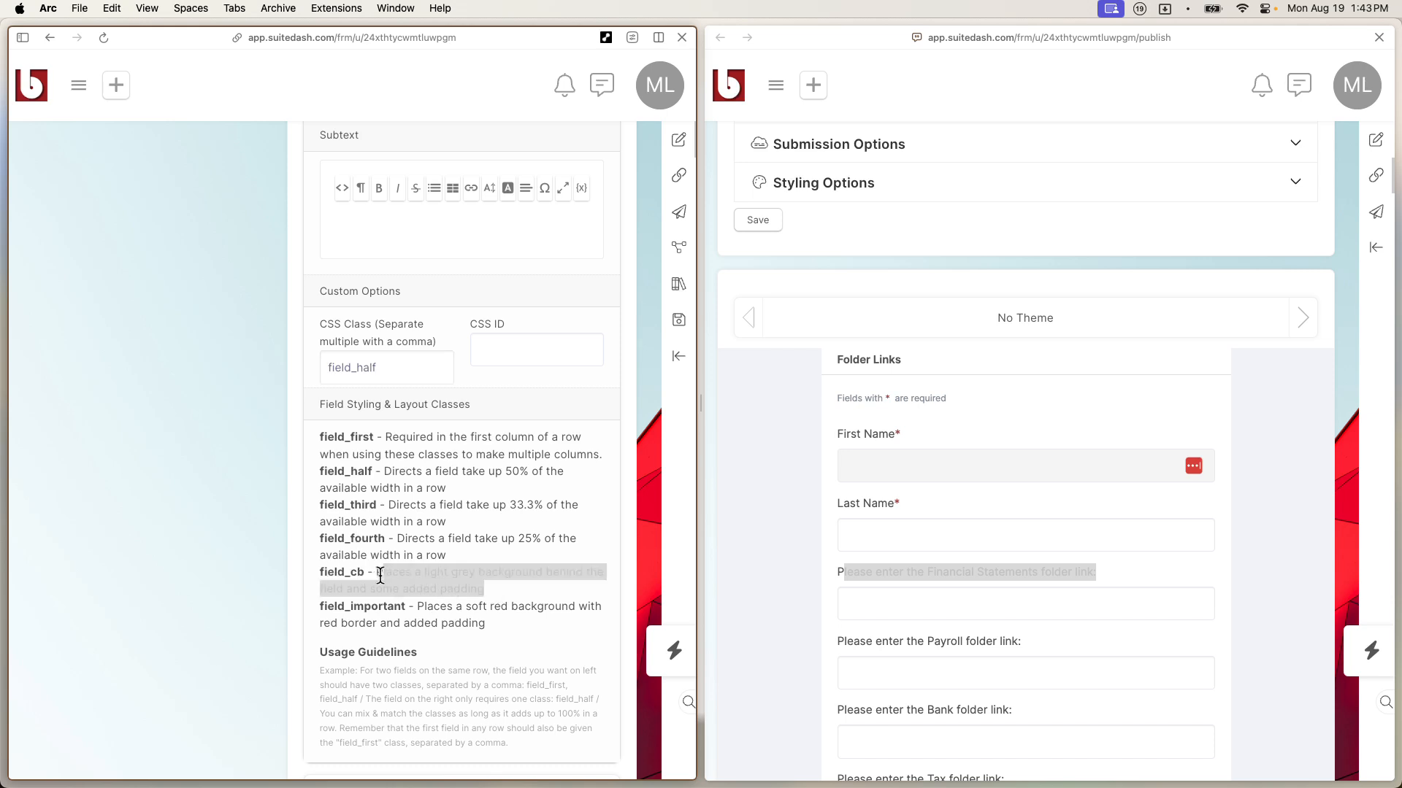
{"action": "left_click_drag", "start_coordinate": [467, 624], "coordinate": [315, 566]}
{"action": "left_click", "coordinate": [316, 567]}
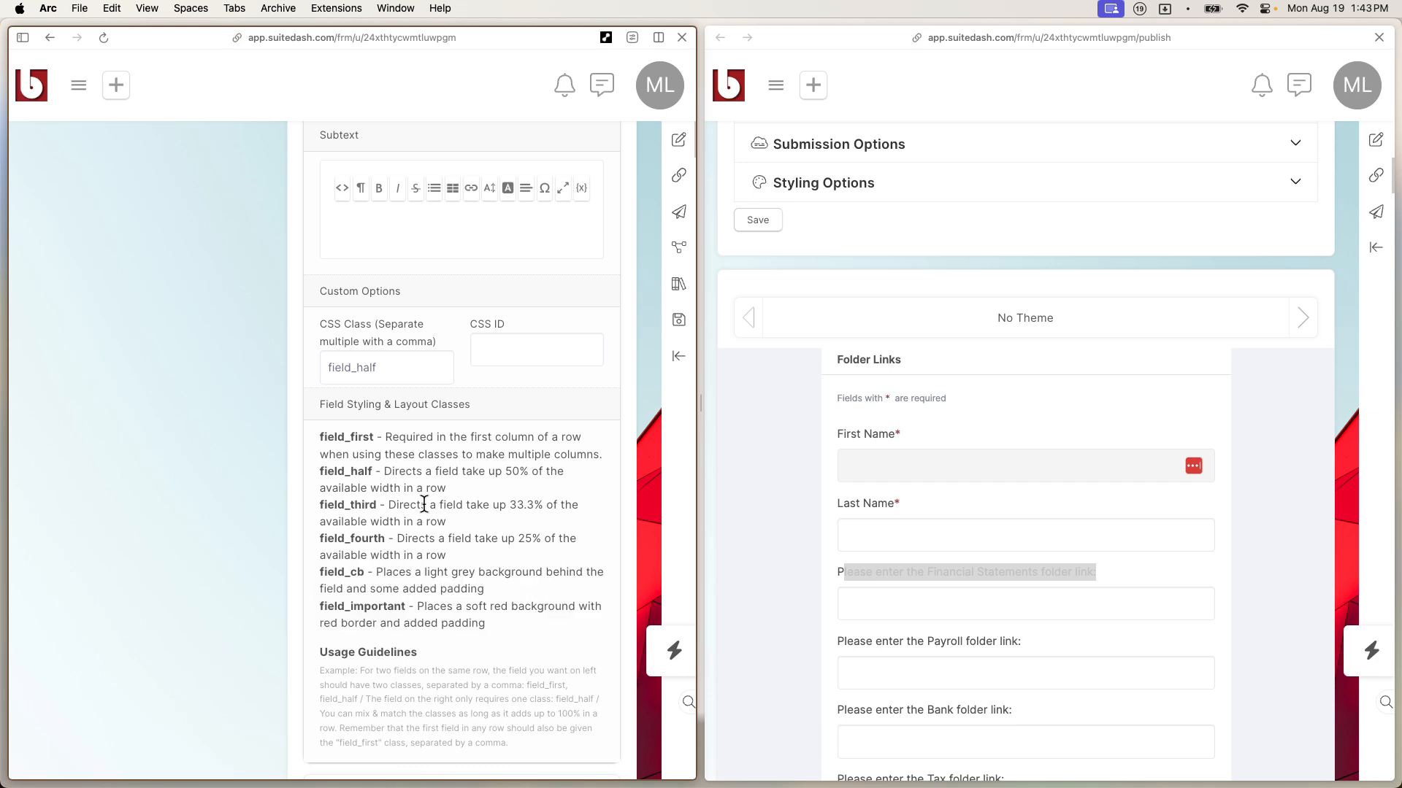
{"action": "left_click", "coordinate": [678, 319]}
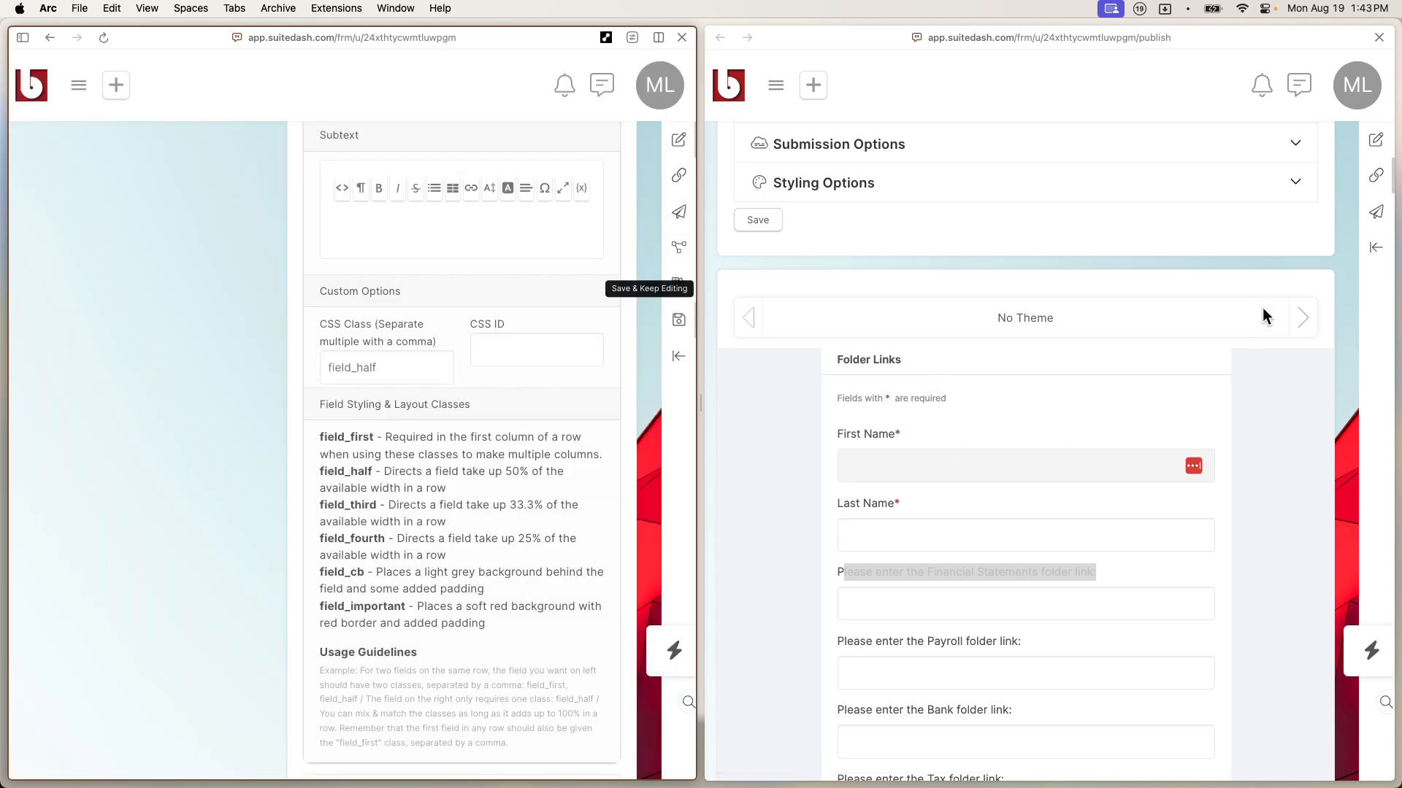
{"action": "left_click", "coordinate": [1263, 308]}
Step: Reload the preview to confirm First Name and Last Name share one row, then expand Embed Options
{"action": "key", "text": "super+r"}
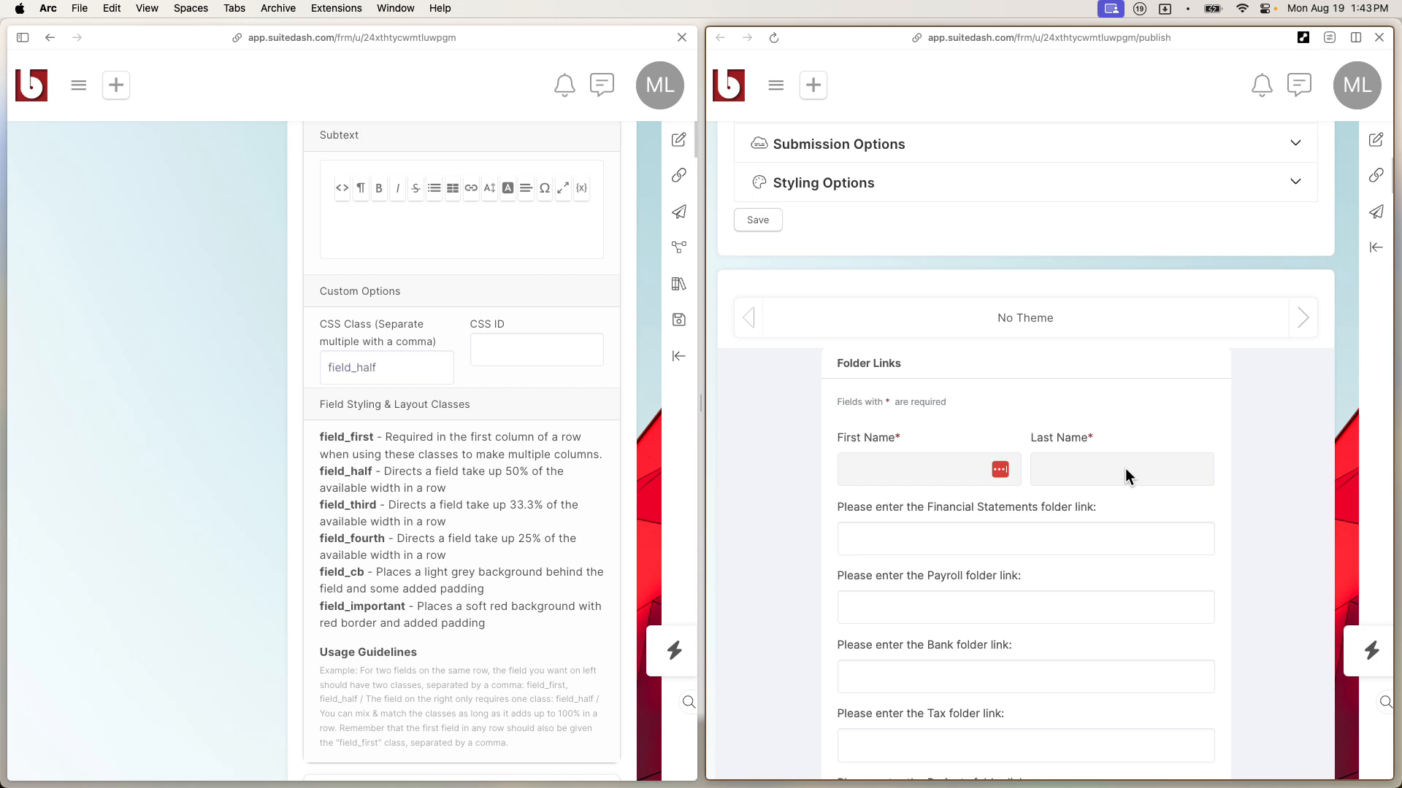
{"action": "scroll", "coordinate": [1090, 482], "scroll_direction": "down", "scroll_amount": 3}
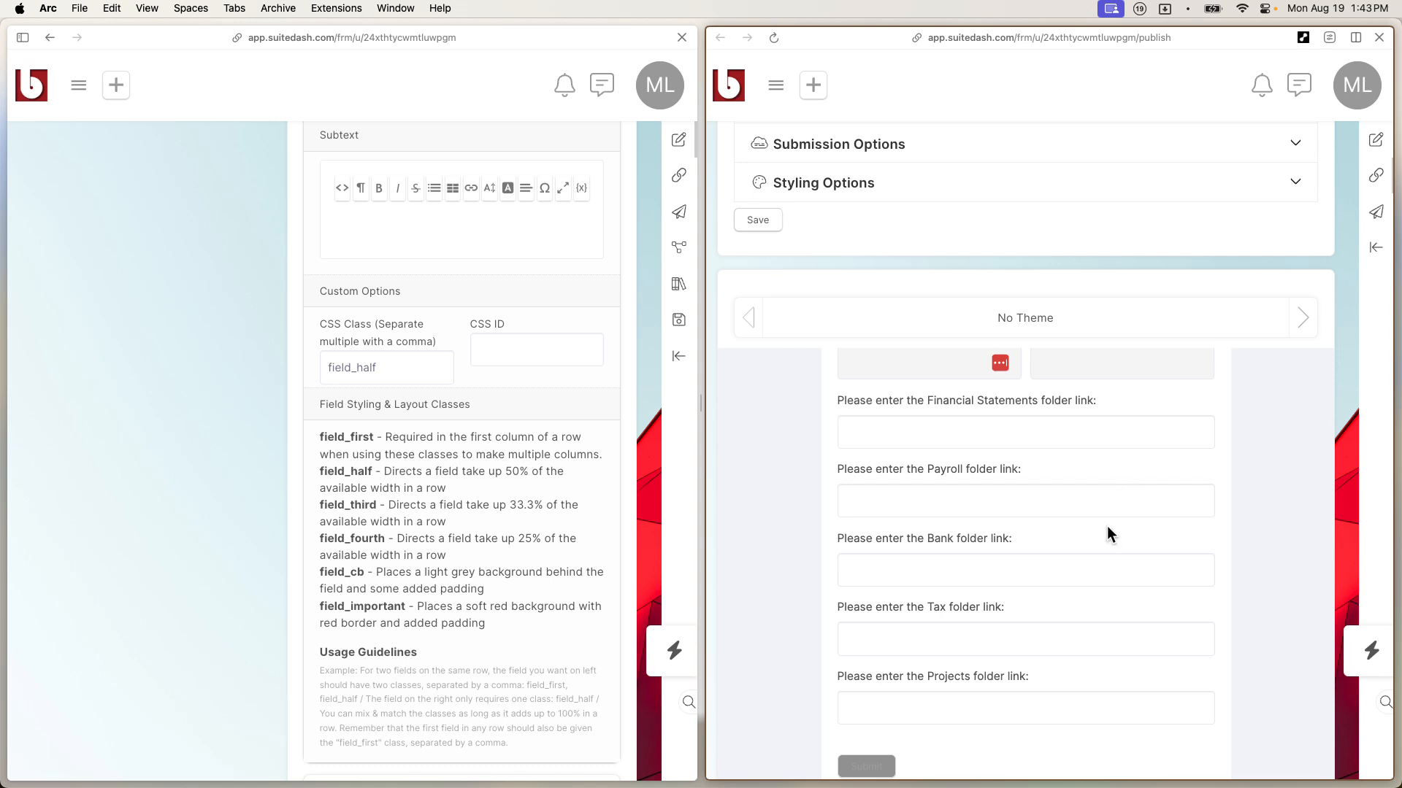
{"action": "scroll", "coordinate": [1107, 527], "scroll_direction": "up", "scroll_amount": 3}
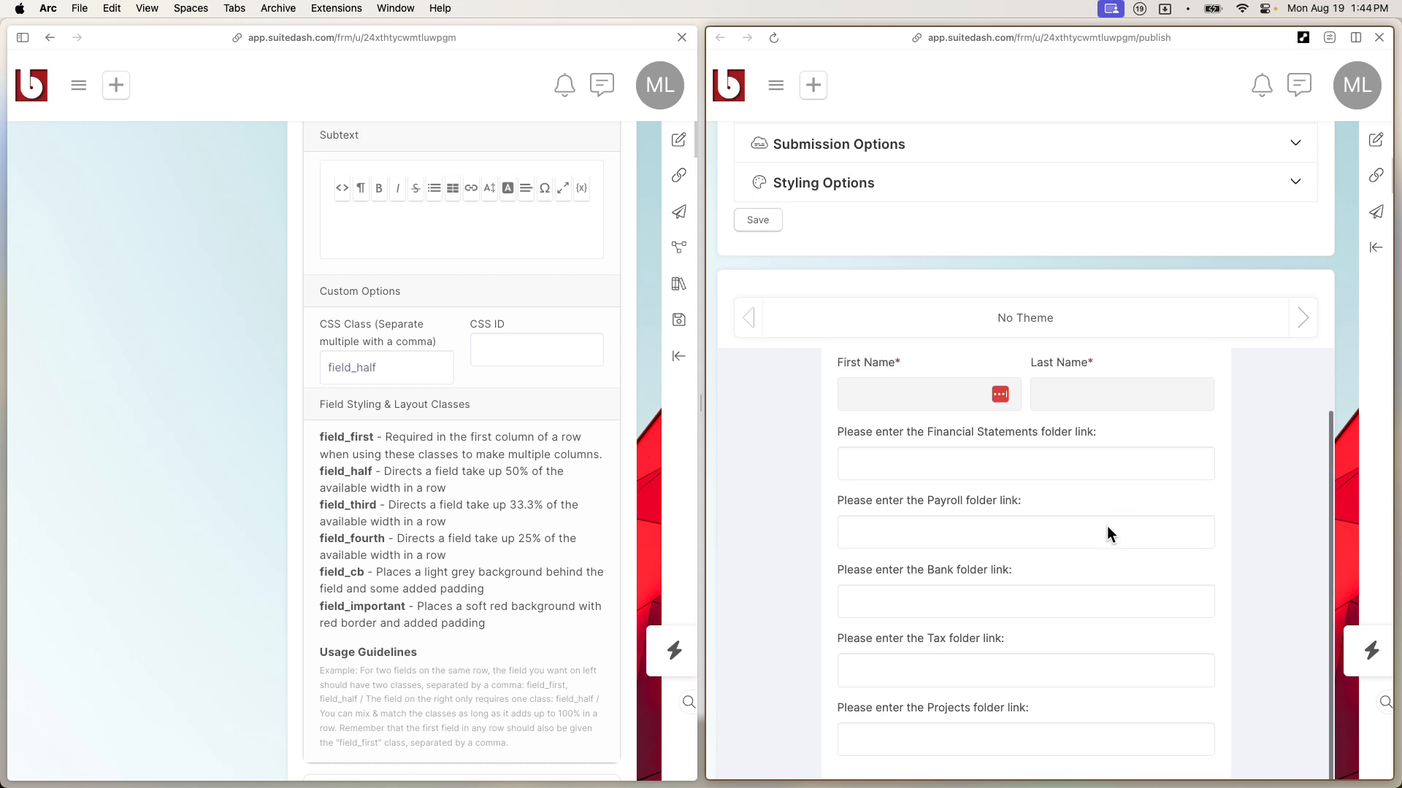
{"action": "scroll", "coordinate": [1107, 525], "scroll_direction": "up", "scroll_amount": 2}
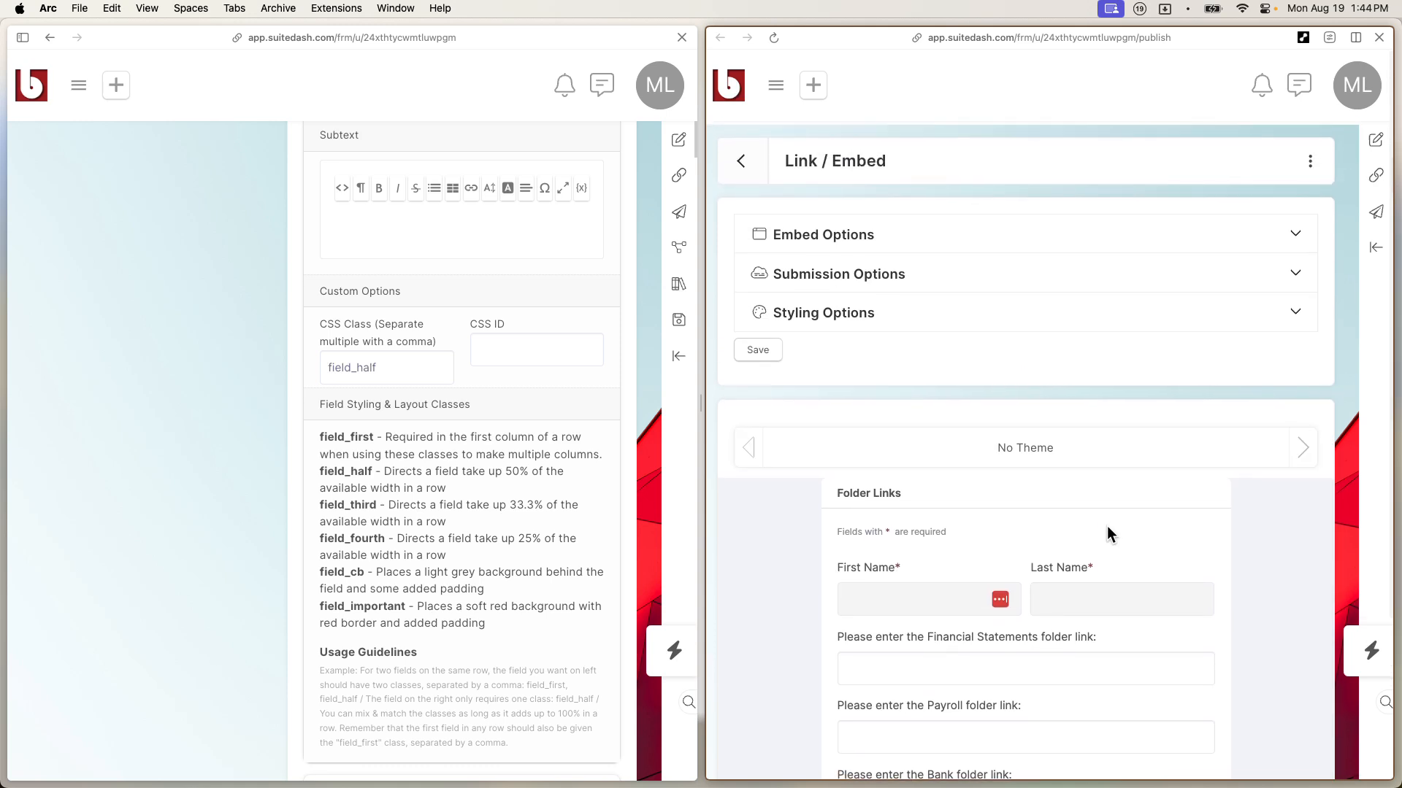
{"action": "left_click", "coordinate": [1004, 241]}
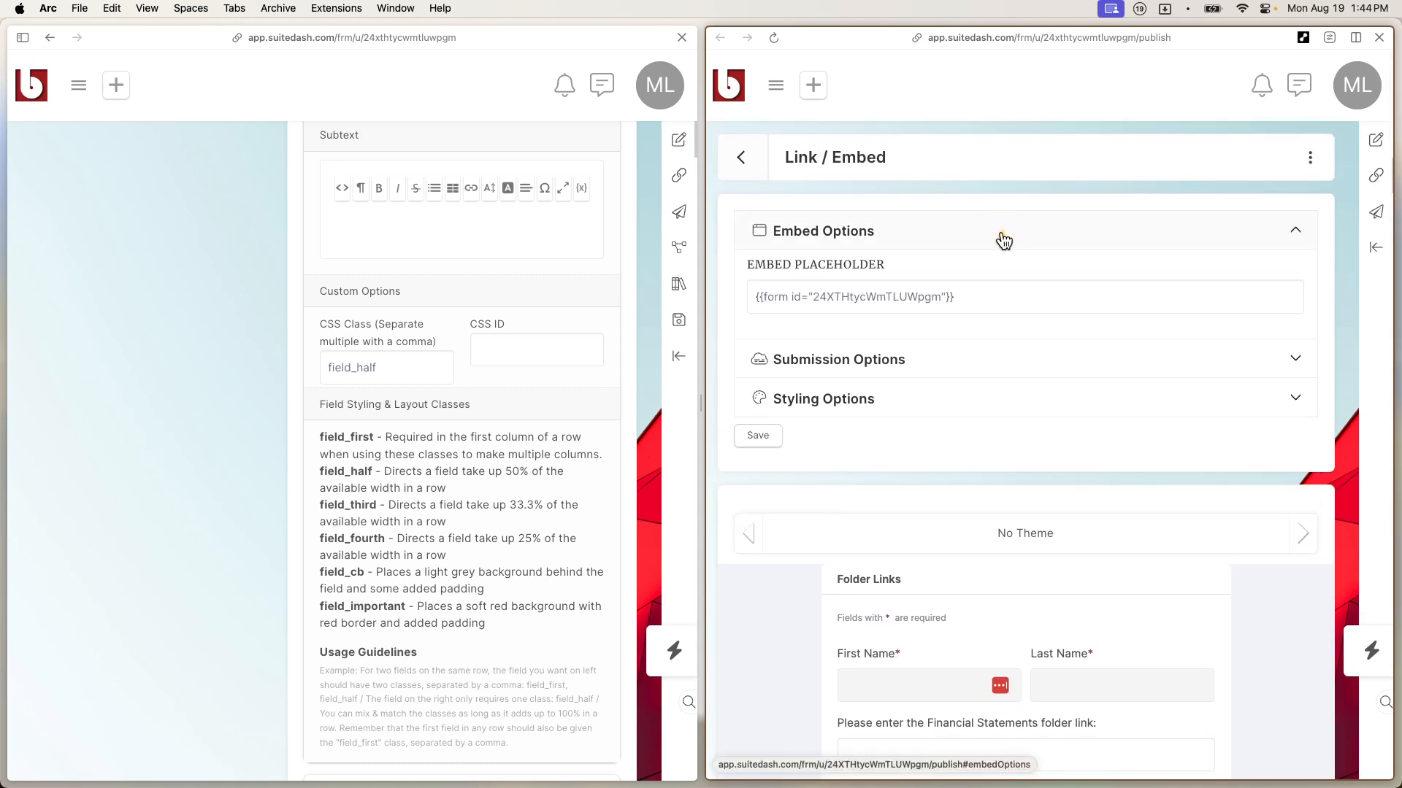
Step: Expand the Submission Options and Styling Options sections on the Link / Embed page
{"action": "left_click", "coordinate": [905, 351]}
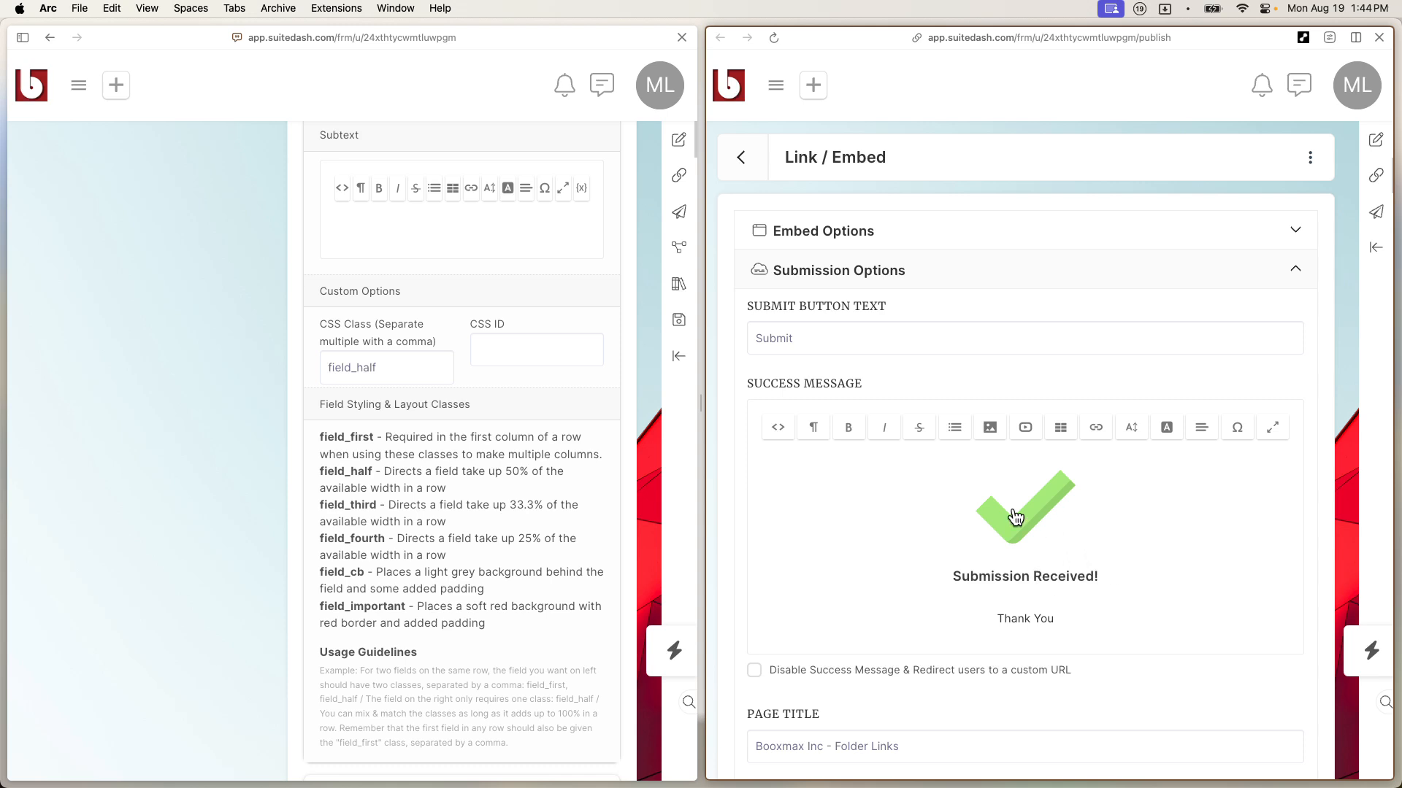
{"action": "scroll", "coordinate": [1030, 528], "scroll_direction": "down", "scroll_amount": 3}
{"action": "scroll", "coordinate": [1029, 527], "scroll_direction": "down", "scroll_amount": 4}
{"action": "left_click", "coordinate": [1009, 461]}
{"action": "scroll", "coordinate": [1011, 460], "scroll_direction": "down", "scroll_amount": 6}
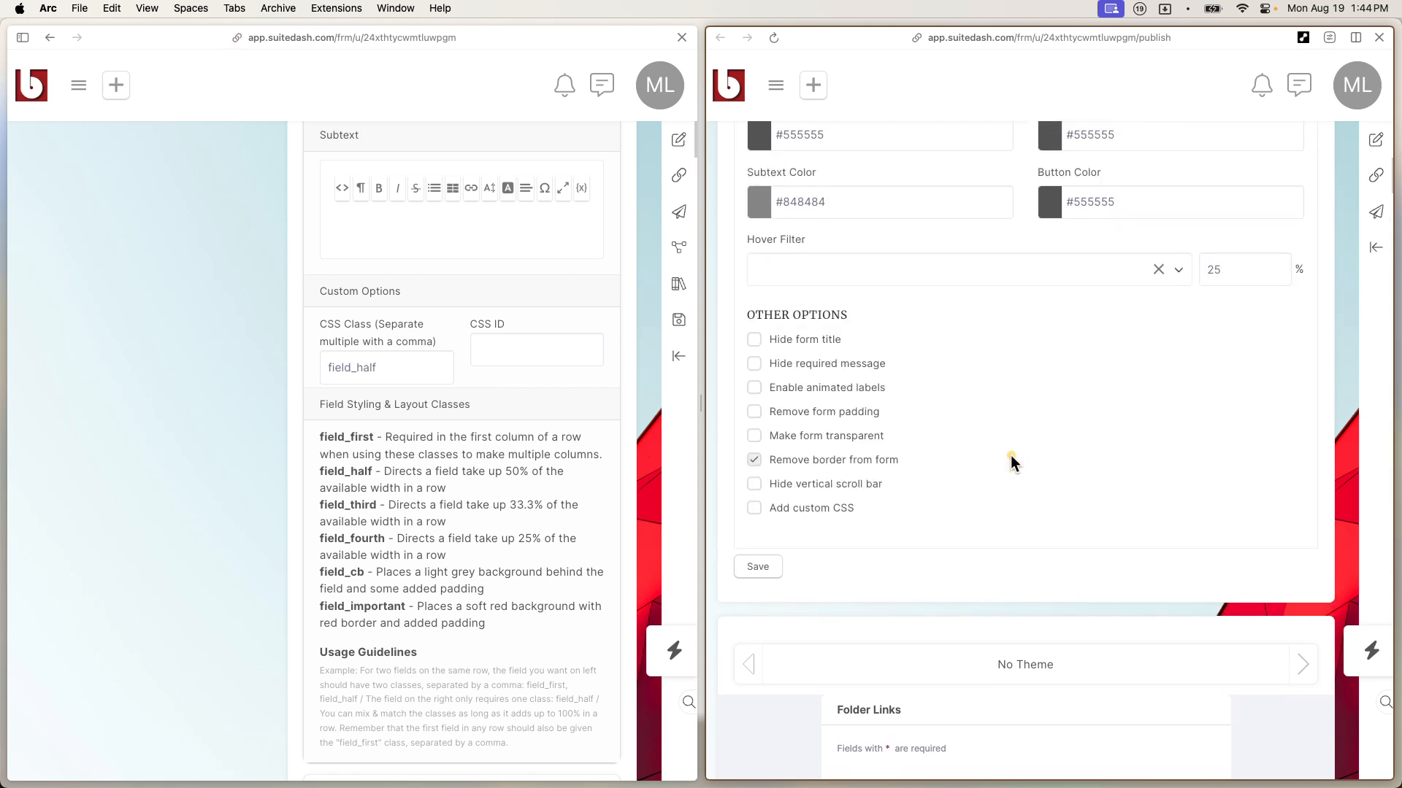
{"action": "scroll", "coordinate": [1010, 460], "scroll_direction": "down", "scroll_amount": 1}
{"action": "left_click_drag", "start_coordinate": [835, 663], "coordinate": [815, 692]}
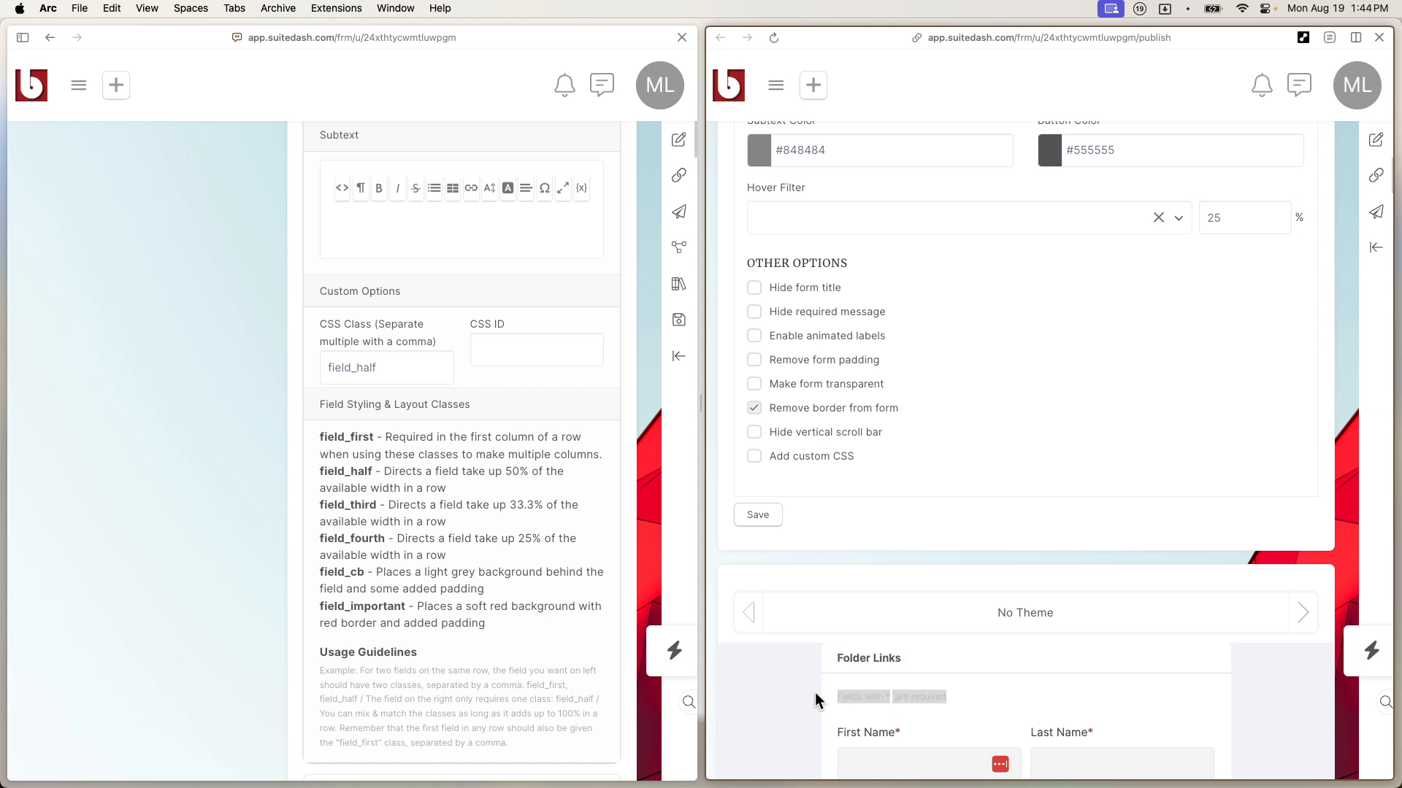
Step: Hide the form title and required-fields message, save, and close the preview pane
{"action": "left_click", "coordinate": [757, 288]}
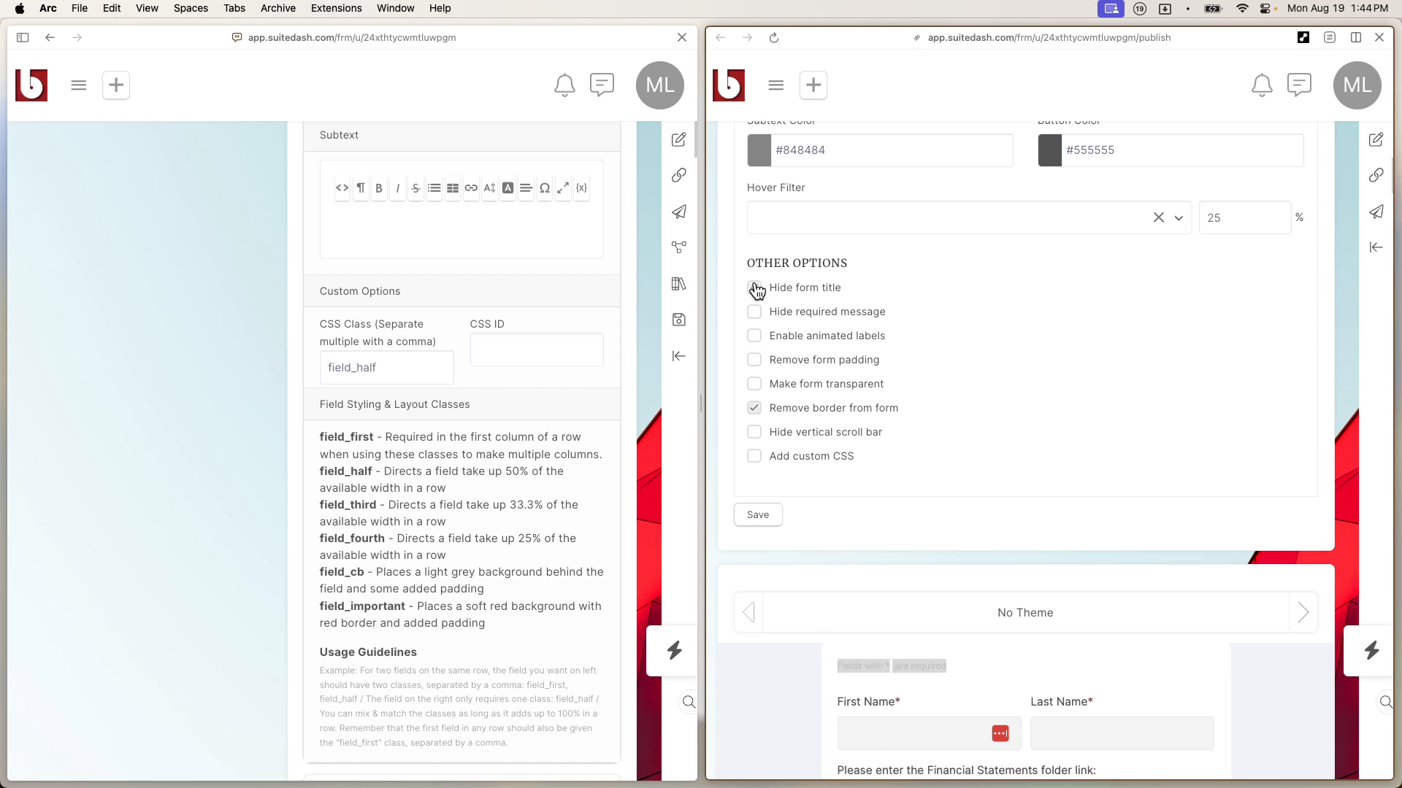
{"action": "left_click", "coordinate": [762, 307]}
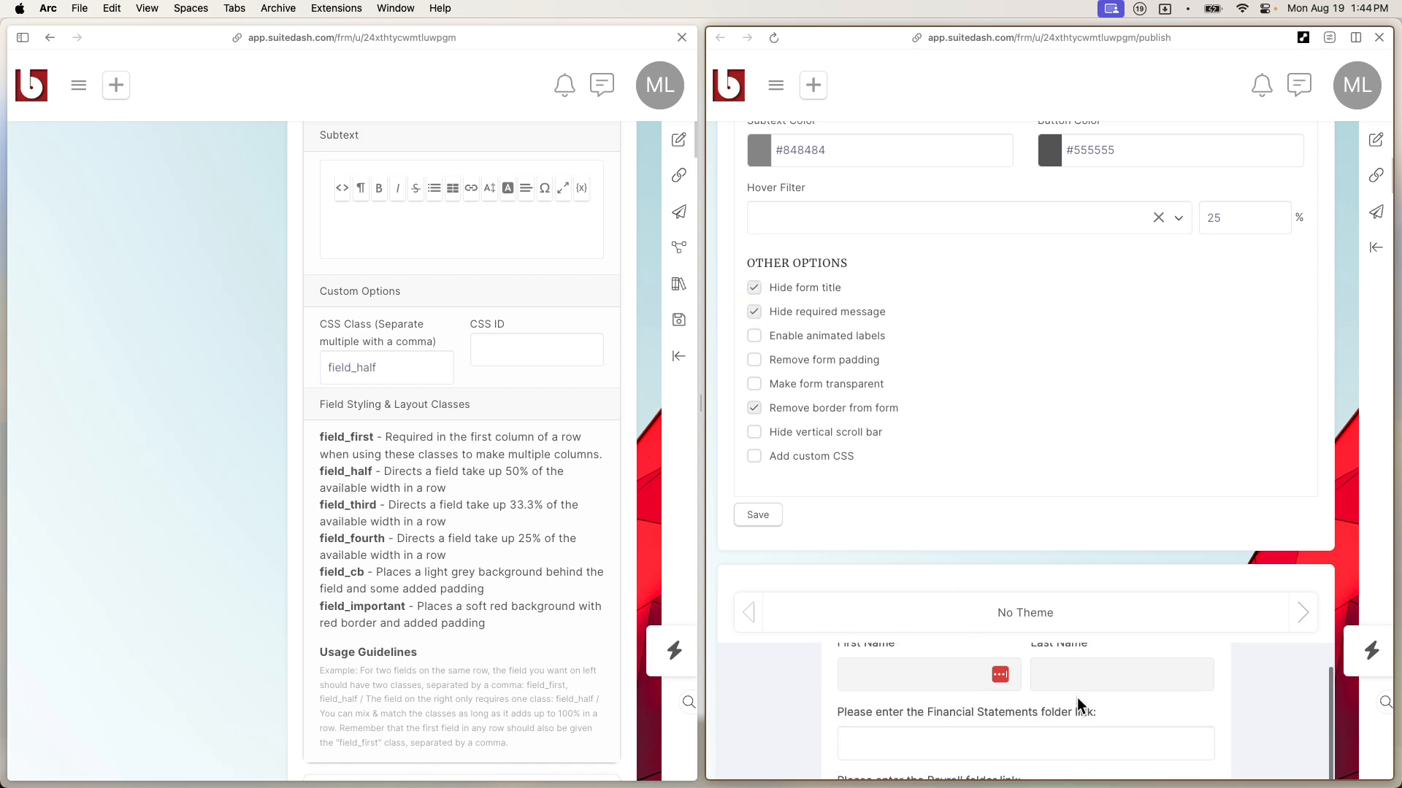
{"action": "scroll", "coordinate": [1076, 698], "scroll_direction": "up", "scroll_amount": 2}
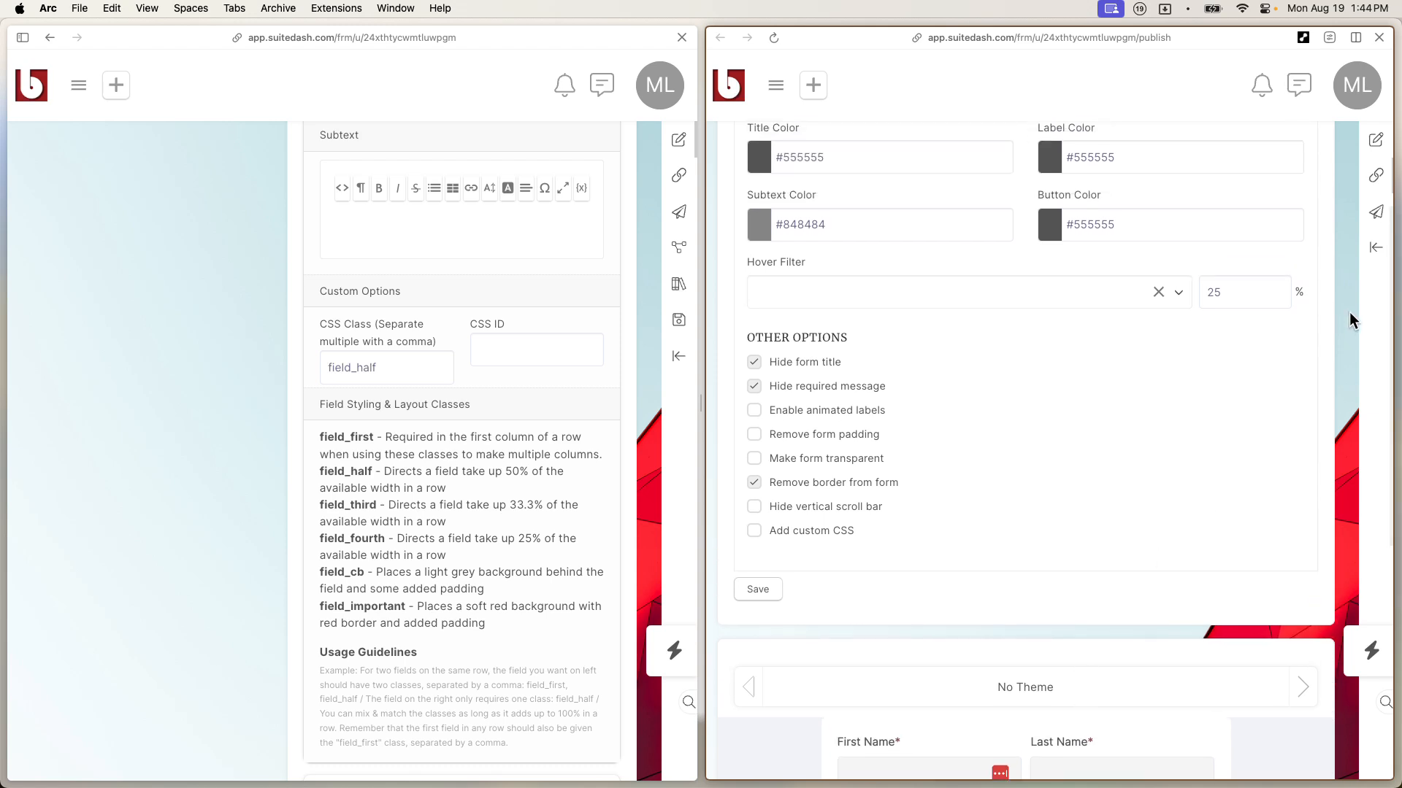
{"action": "left_click", "coordinate": [763, 589]}
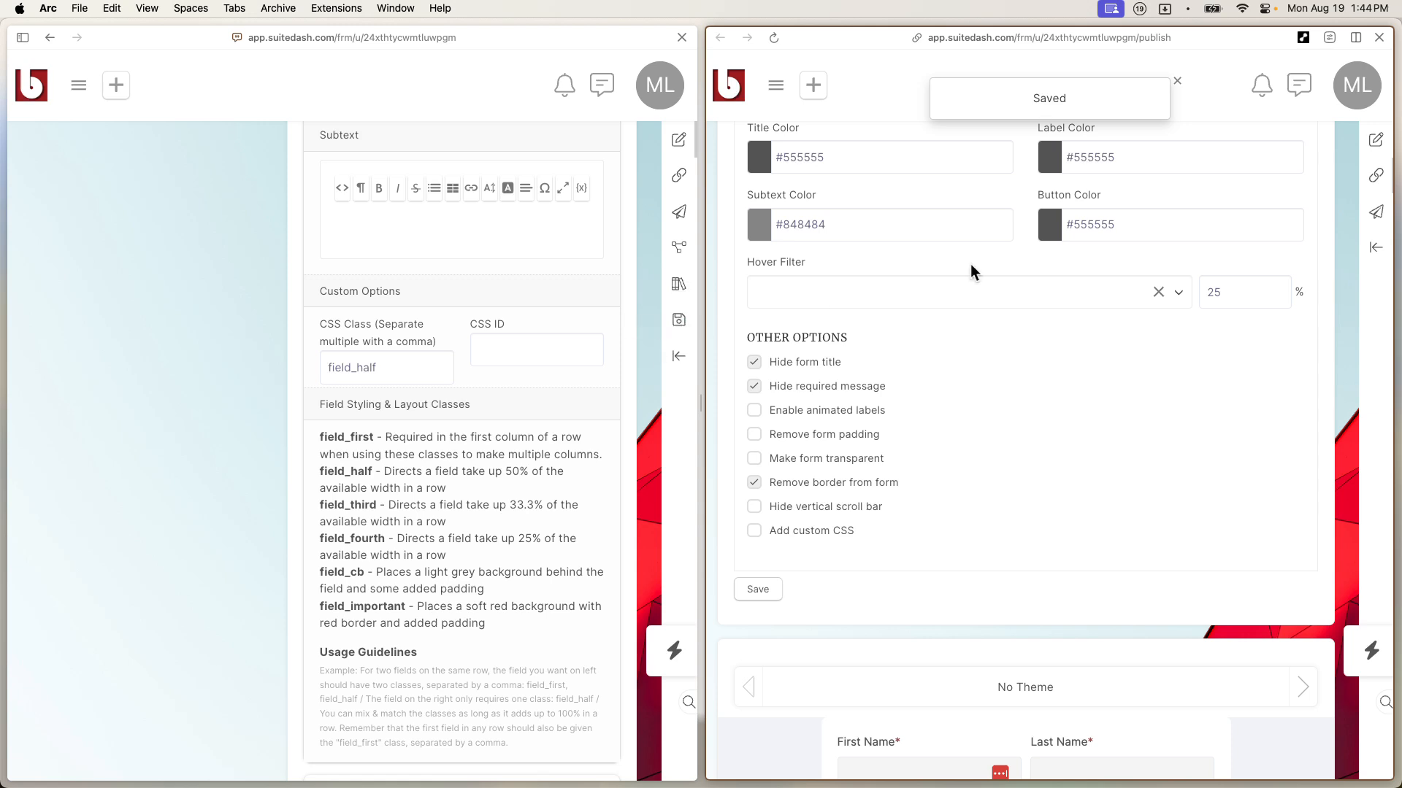
{"action": "scroll", "coordinate": [1121, 234], "scroll_direction": "up", "scroll_amount": 3}
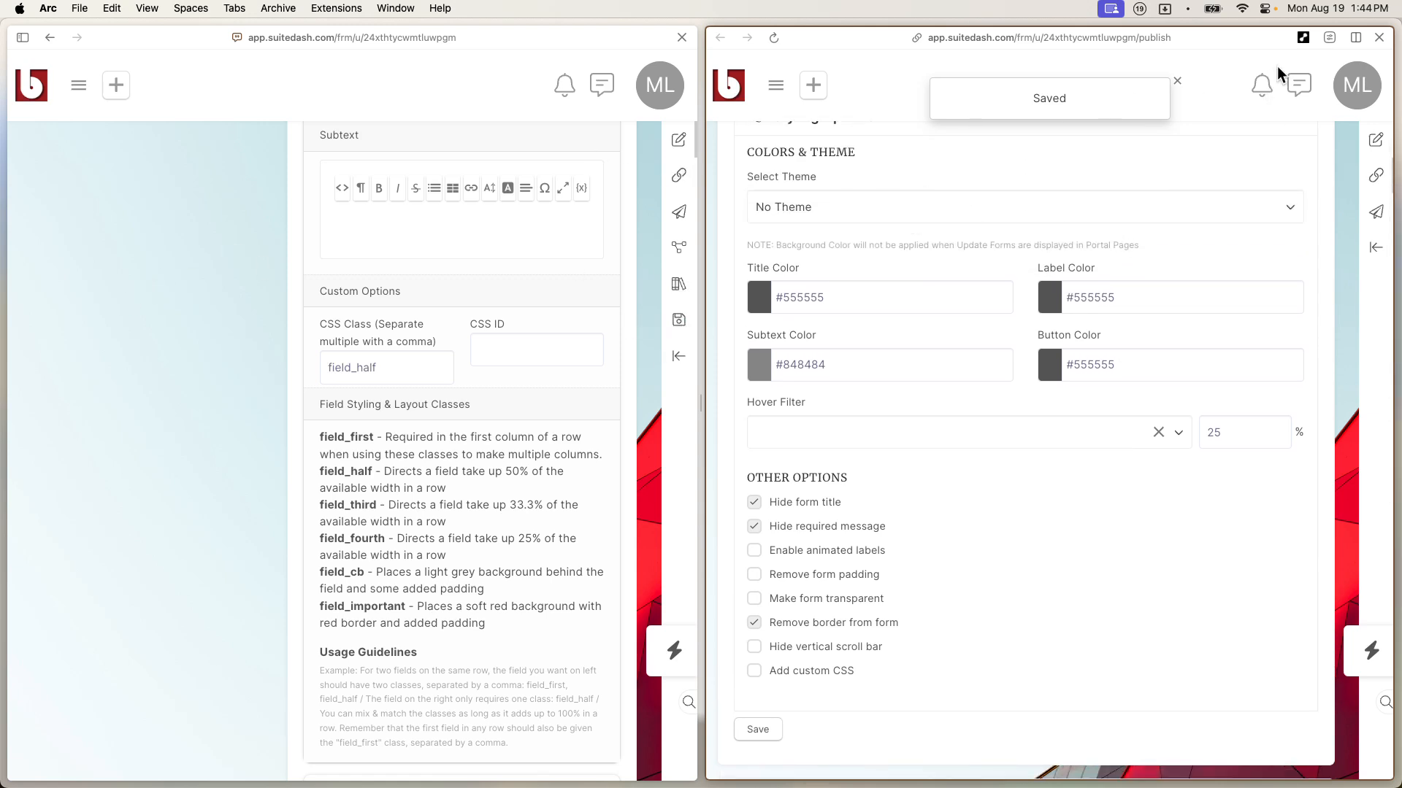
{"action": "left_click", "coordinate": [1379, 37]}
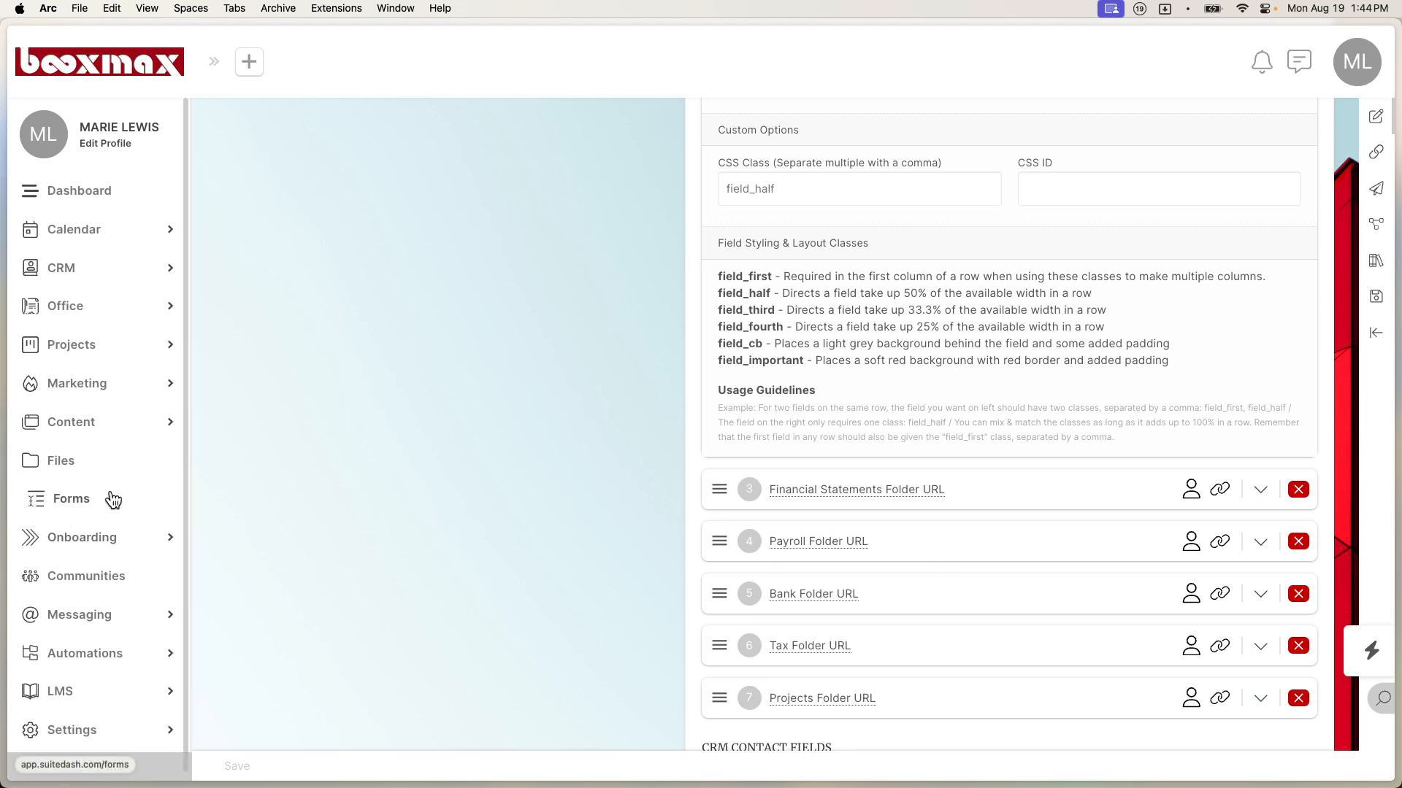
Step: Save the Folder Links form and check its actions menu in the Forms list
{"action": "left_click", "coordinate": [239, 753]}
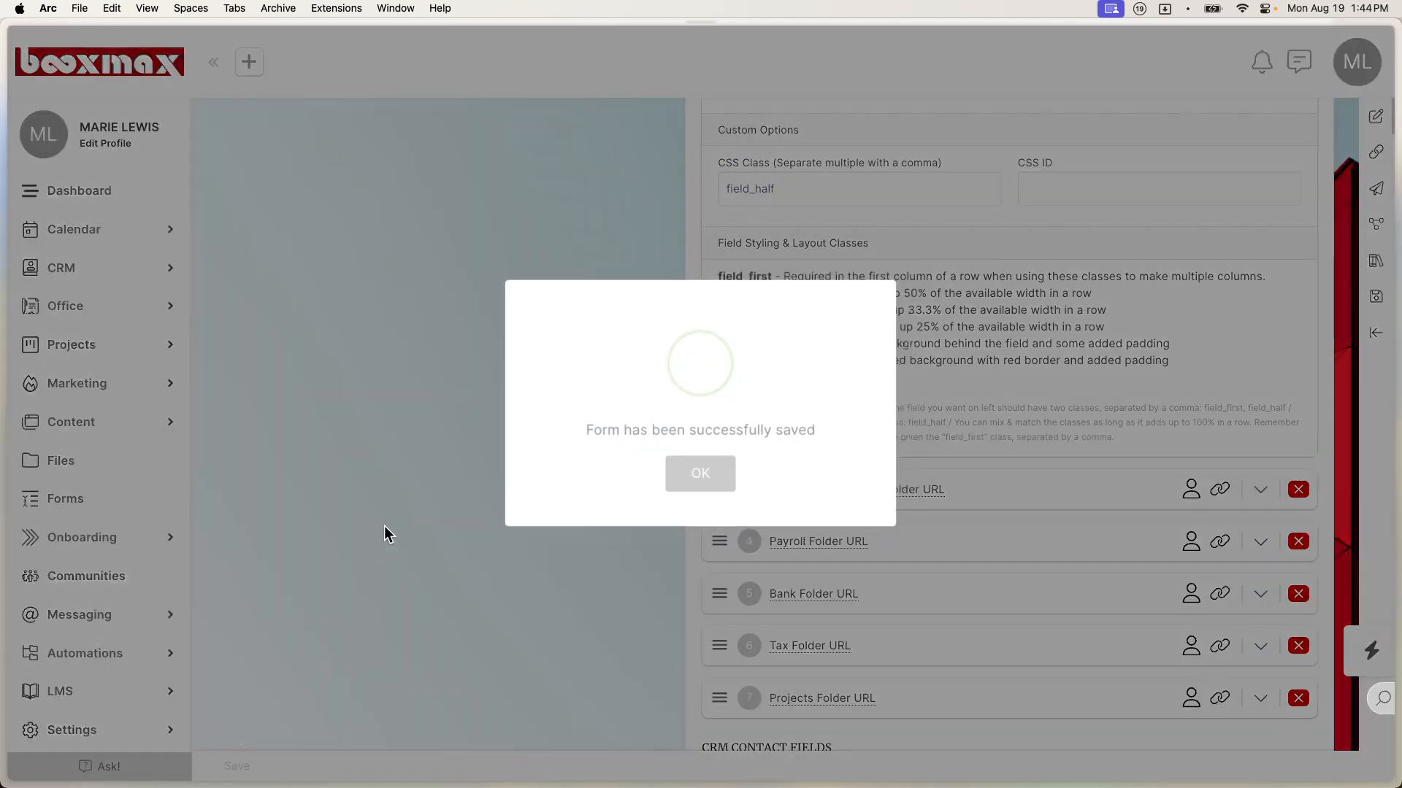
{"action": "left_click", "coordinate": [682, 478]}
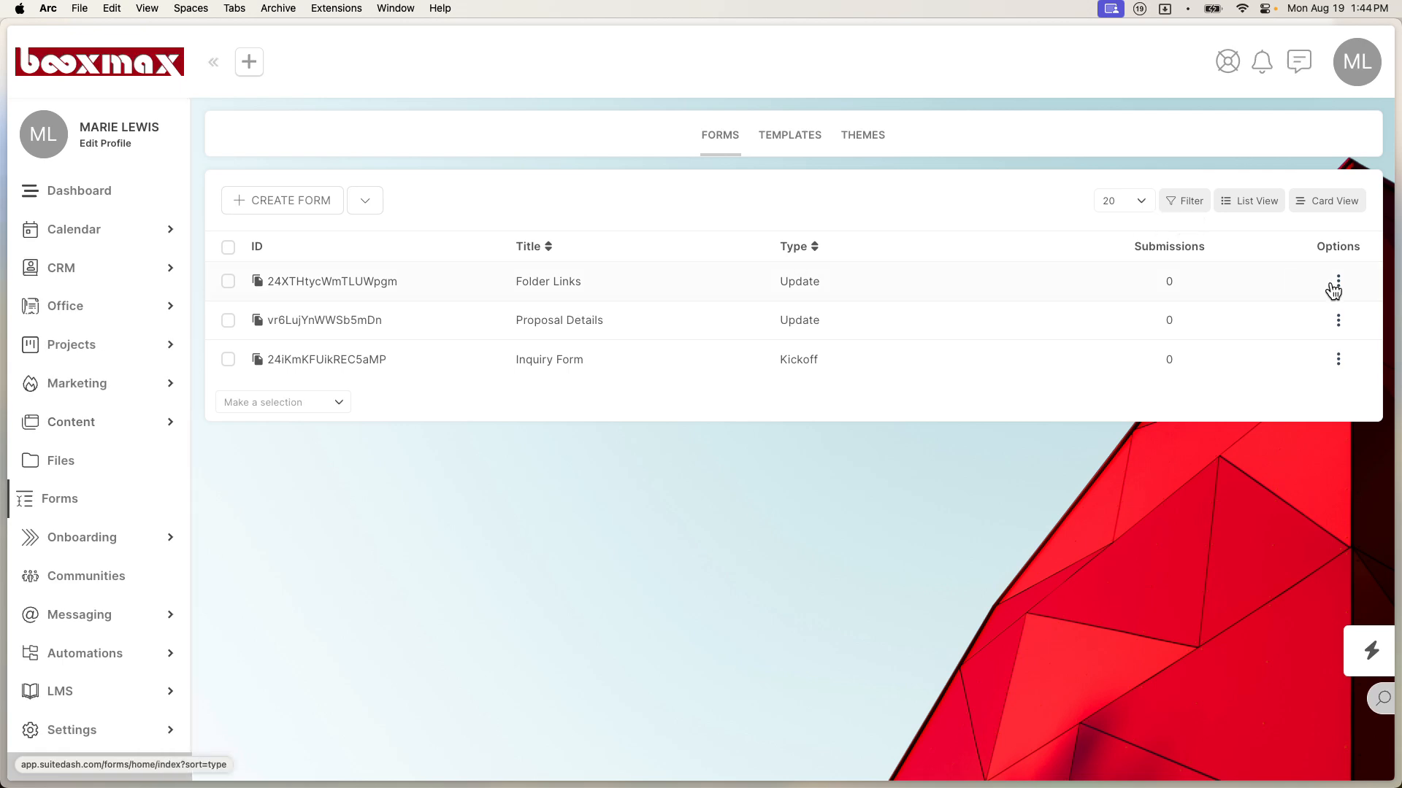
{"action": "left_click", "coordinate": [1338, 285]}
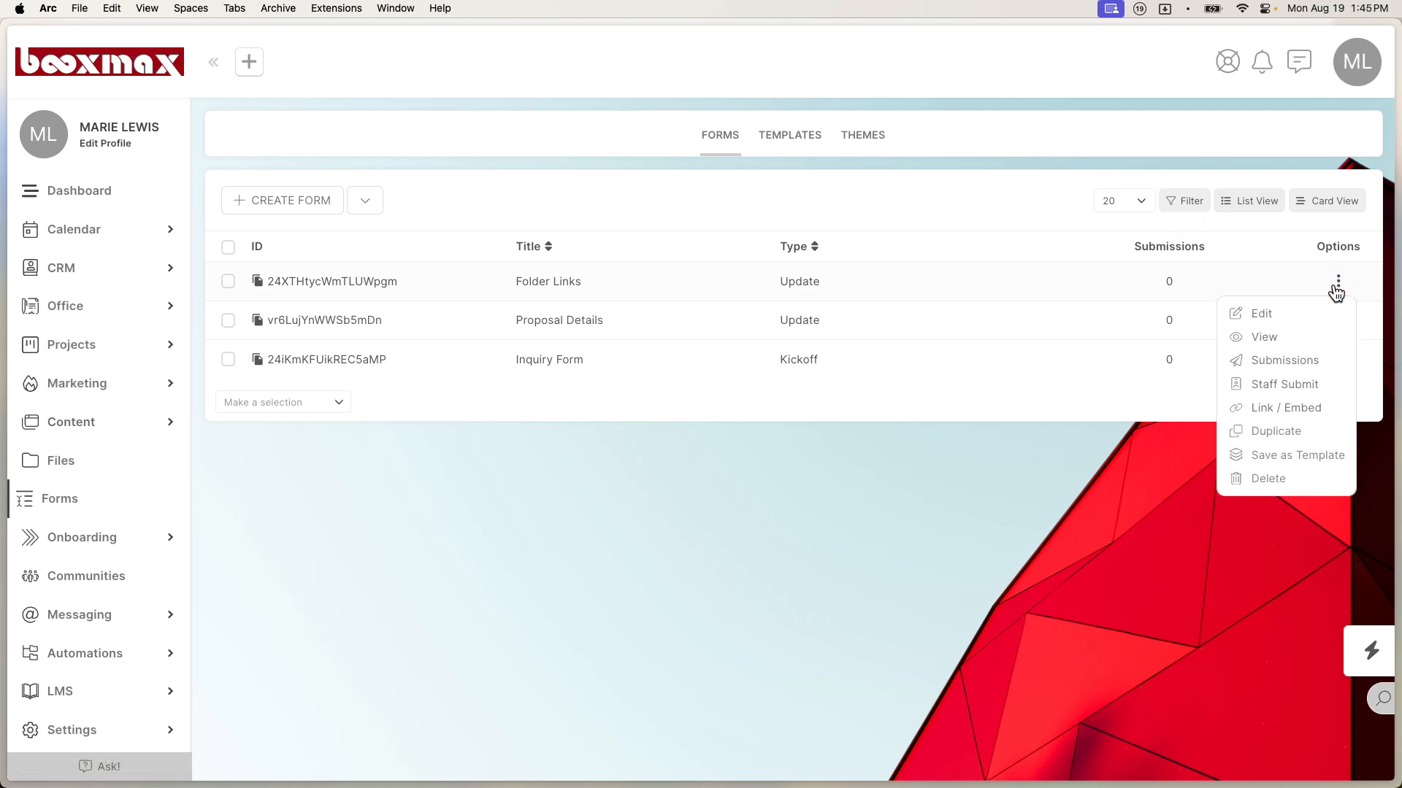
{"action": "left_click", "coordinate": [987, 441]}
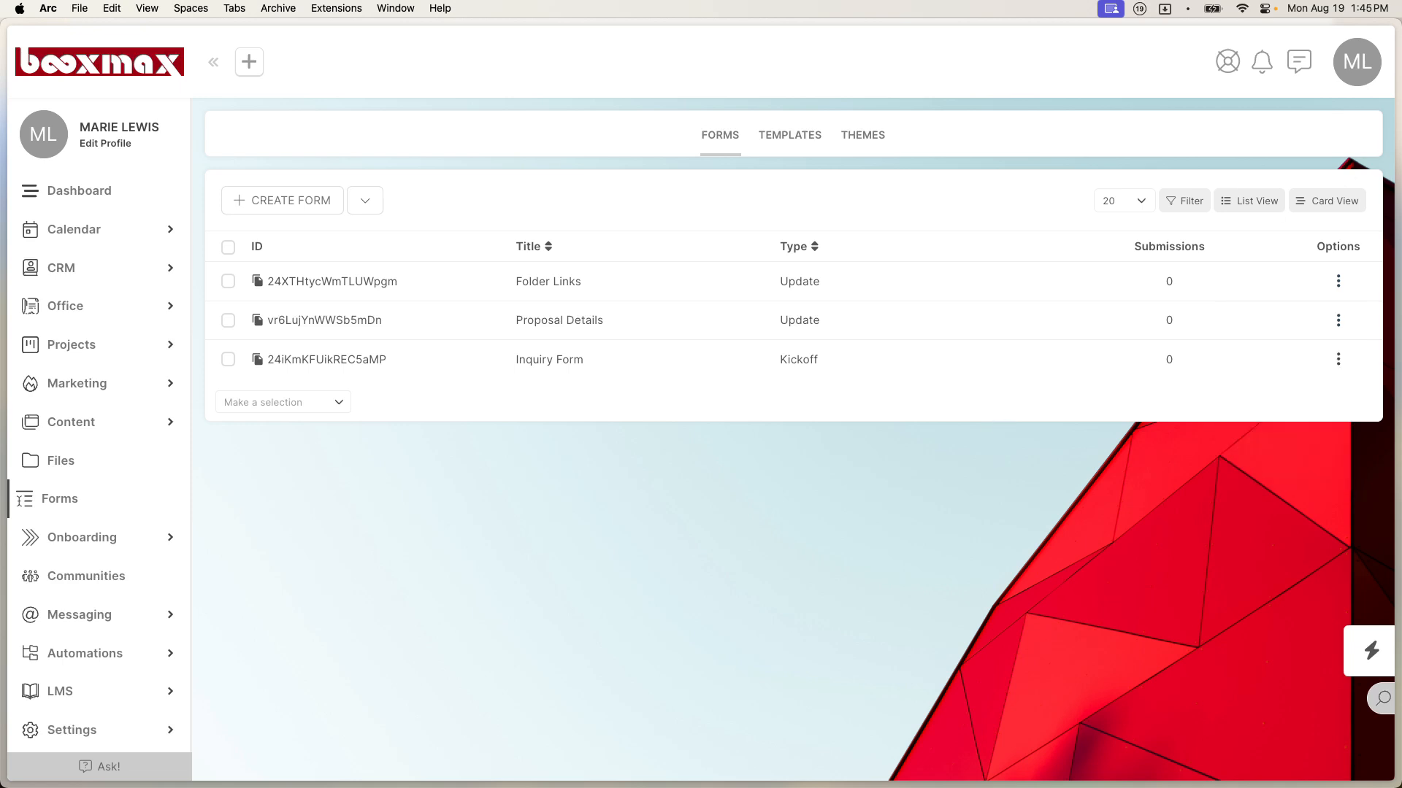
{"action": "left_click", "coordinate": [1358, 79]}
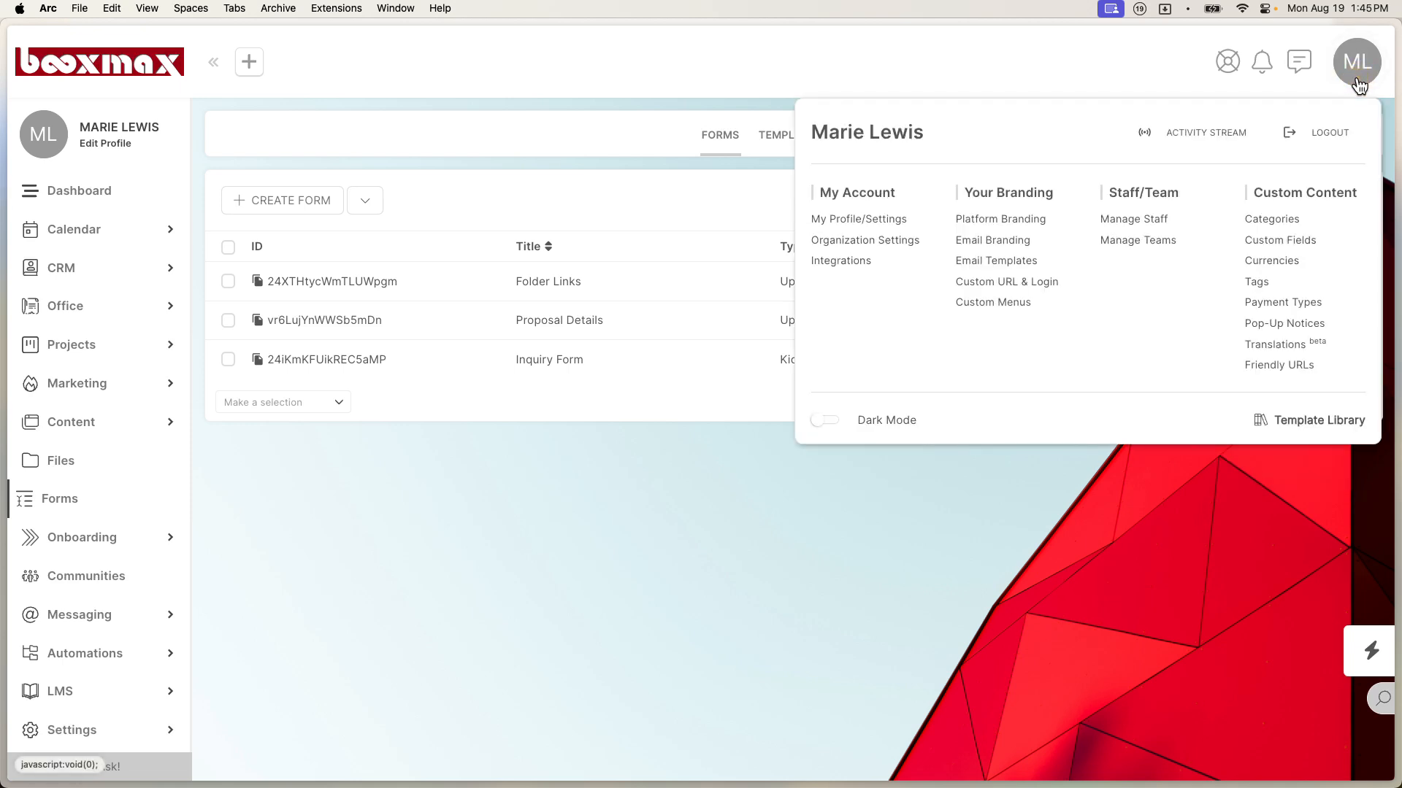
Step: Add an 'Admin Quick Links' menu item with a list icon that sends users to their assigned Start Page
{"action": "left_click", "coordinate": [983, 308]}
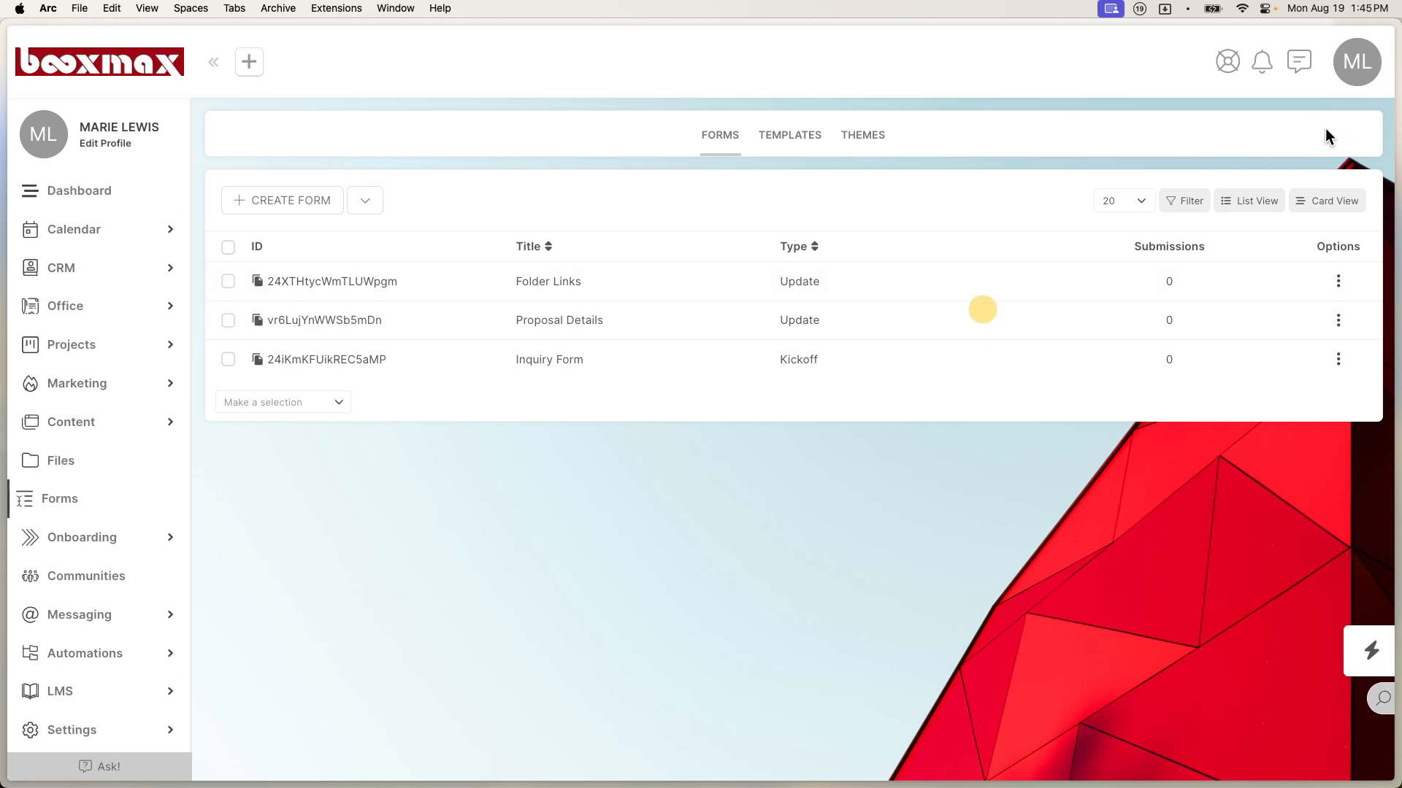
{"action": "left_click", "coordinate": [1357, 64]}
{"action": "left_click", "coordinate": [1022, 305]}
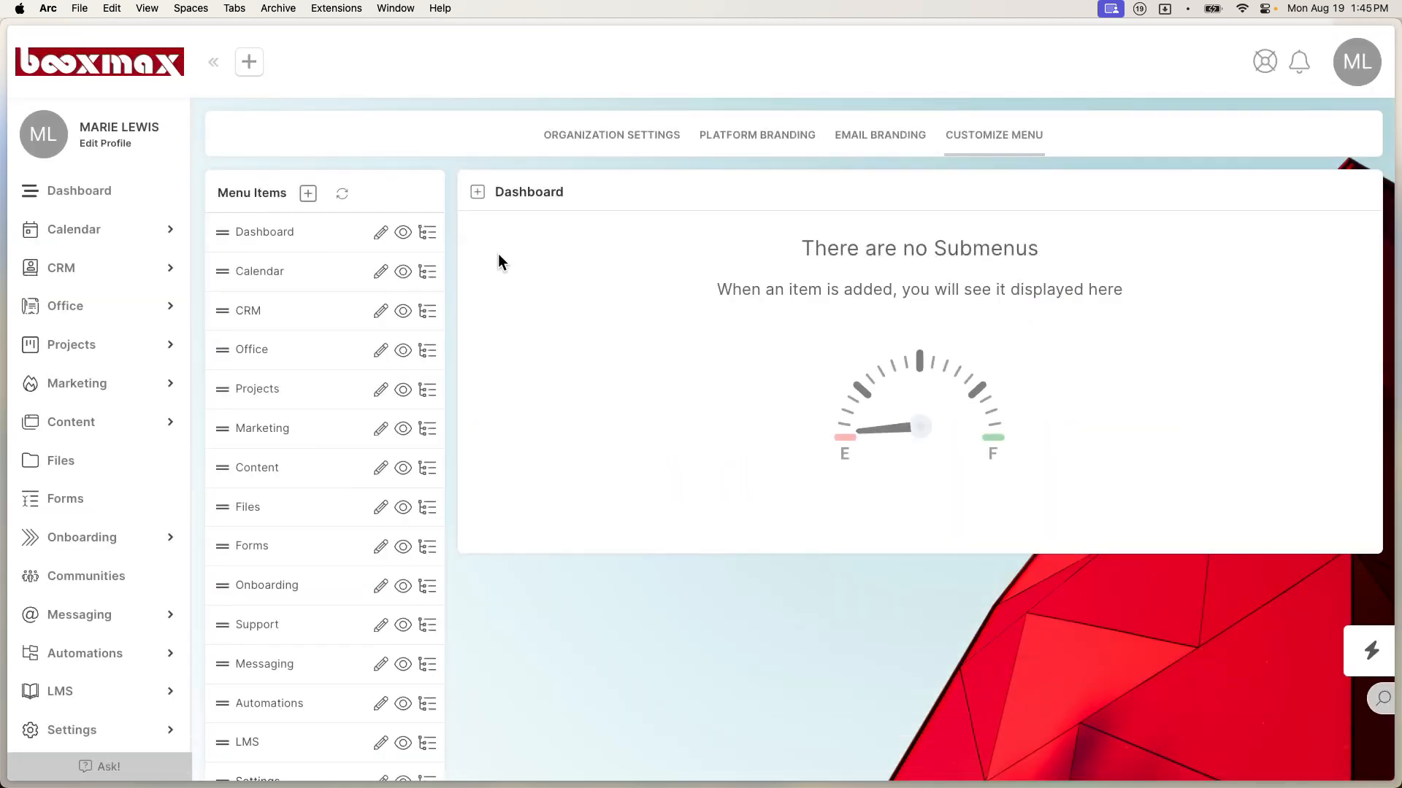
{"action": "left_click", "coordinate": [307, 193]}
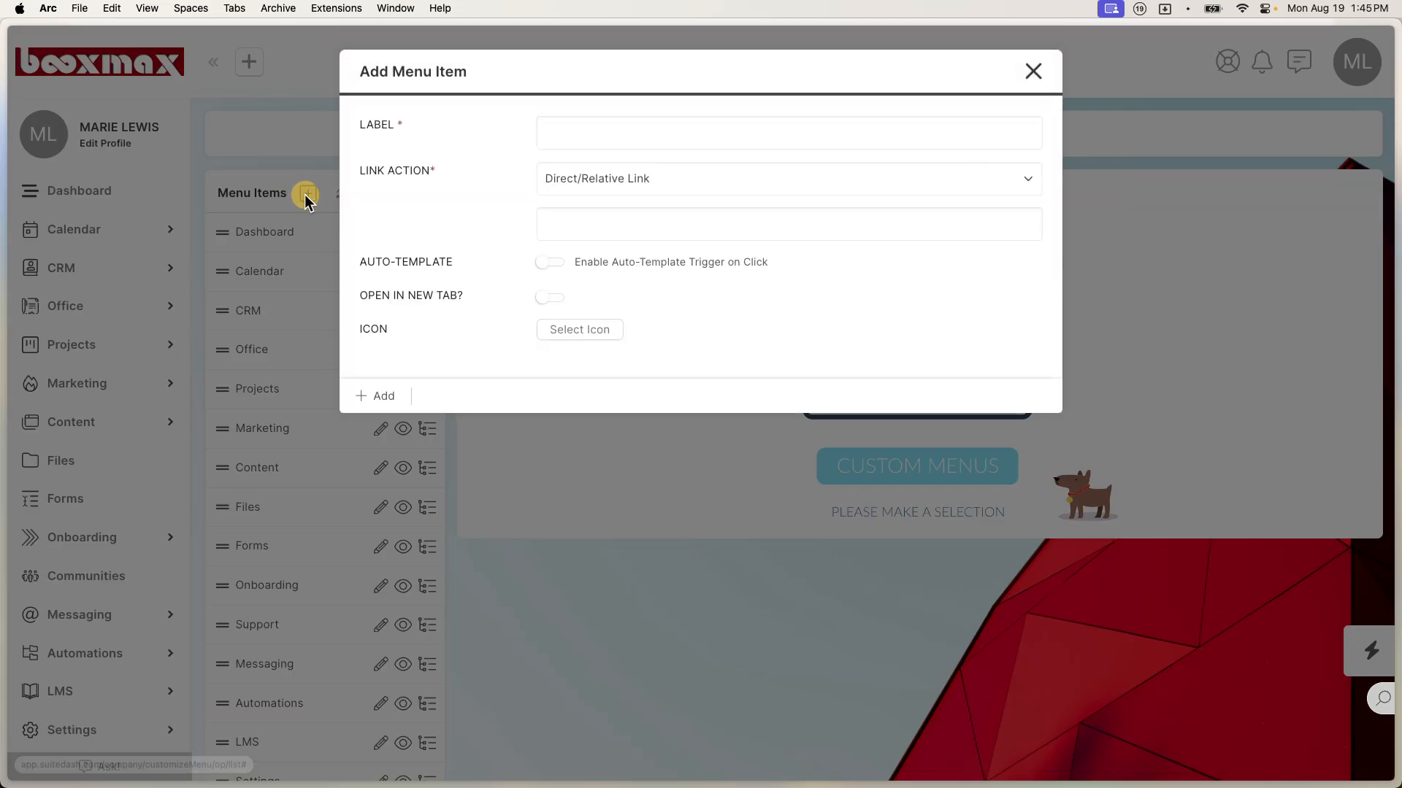
{"action": "left_click", "coordinate": [657, 135]}
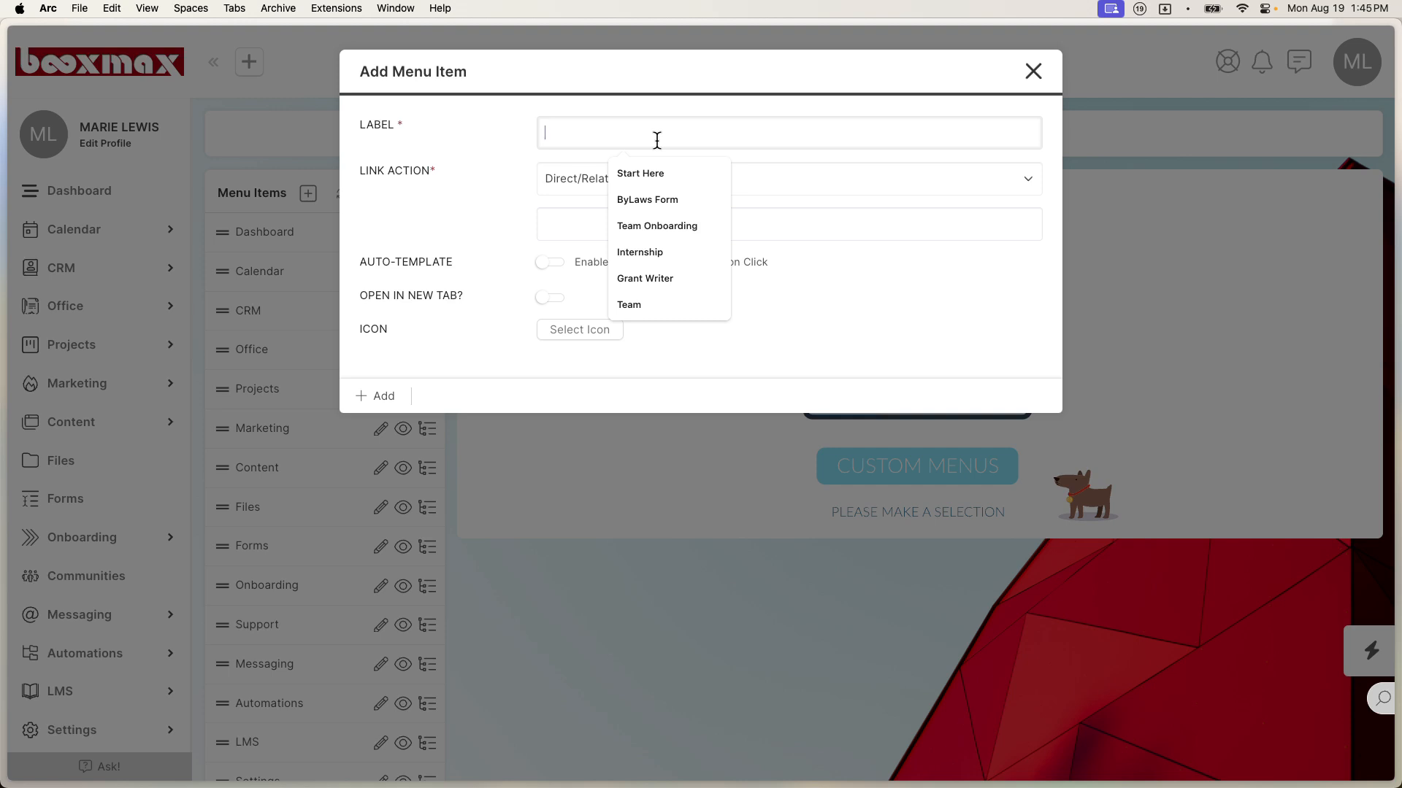
{"action": "type", "text": "Admin Quick Links"}
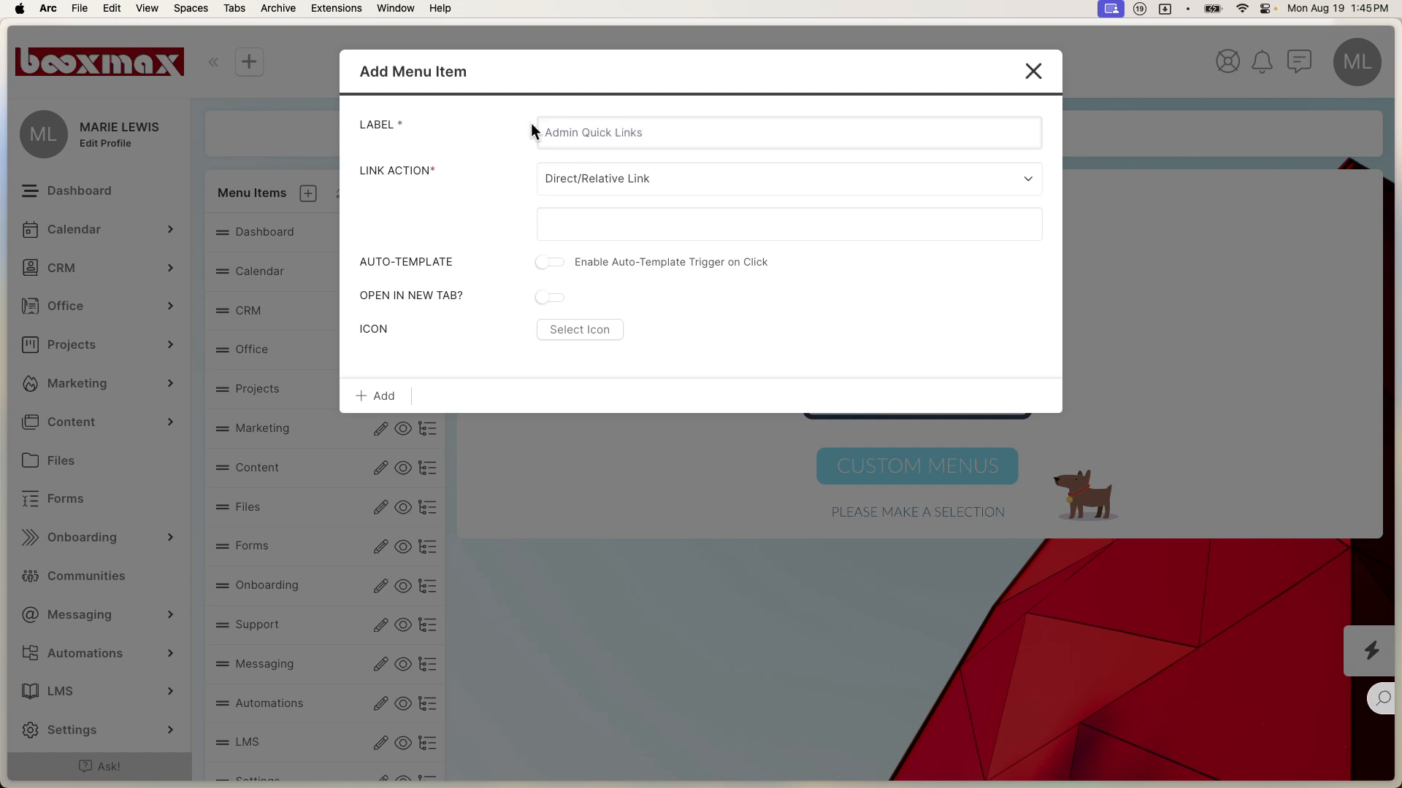
{"action": "left_click", "coordinate": [588, 203]}
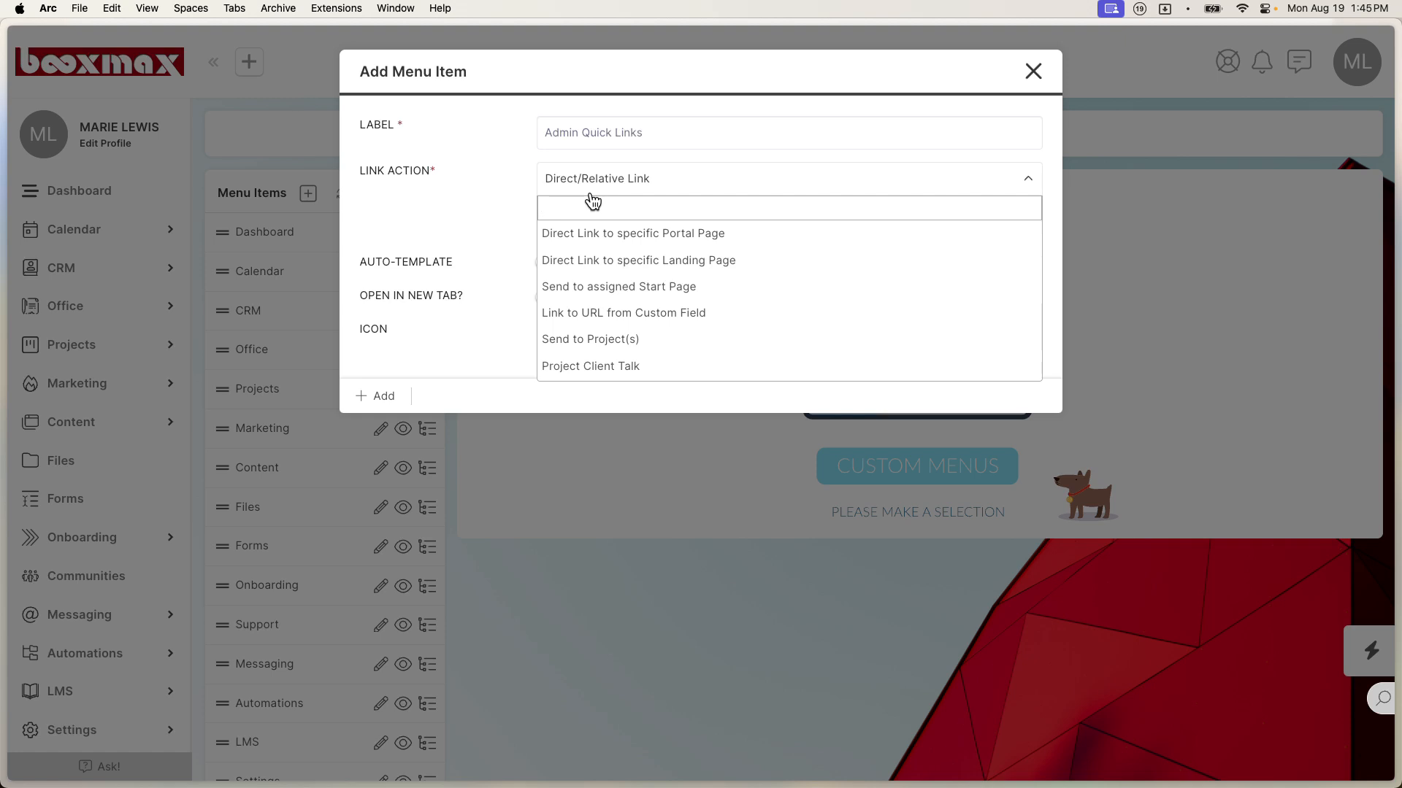
{"action": "left_click", "coordinate": [638, 286]}
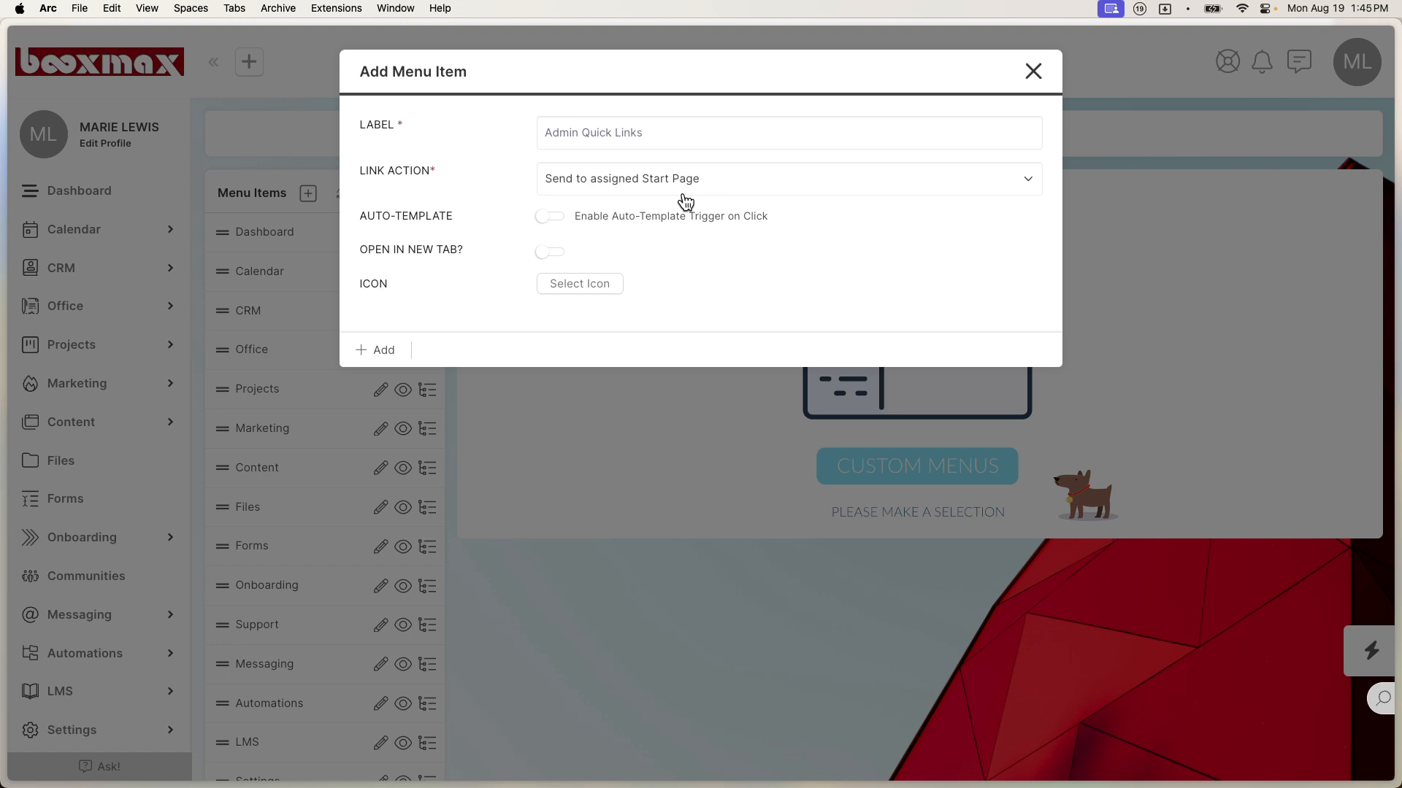
{"action": "left_click", "coordinate": [577, 289]}
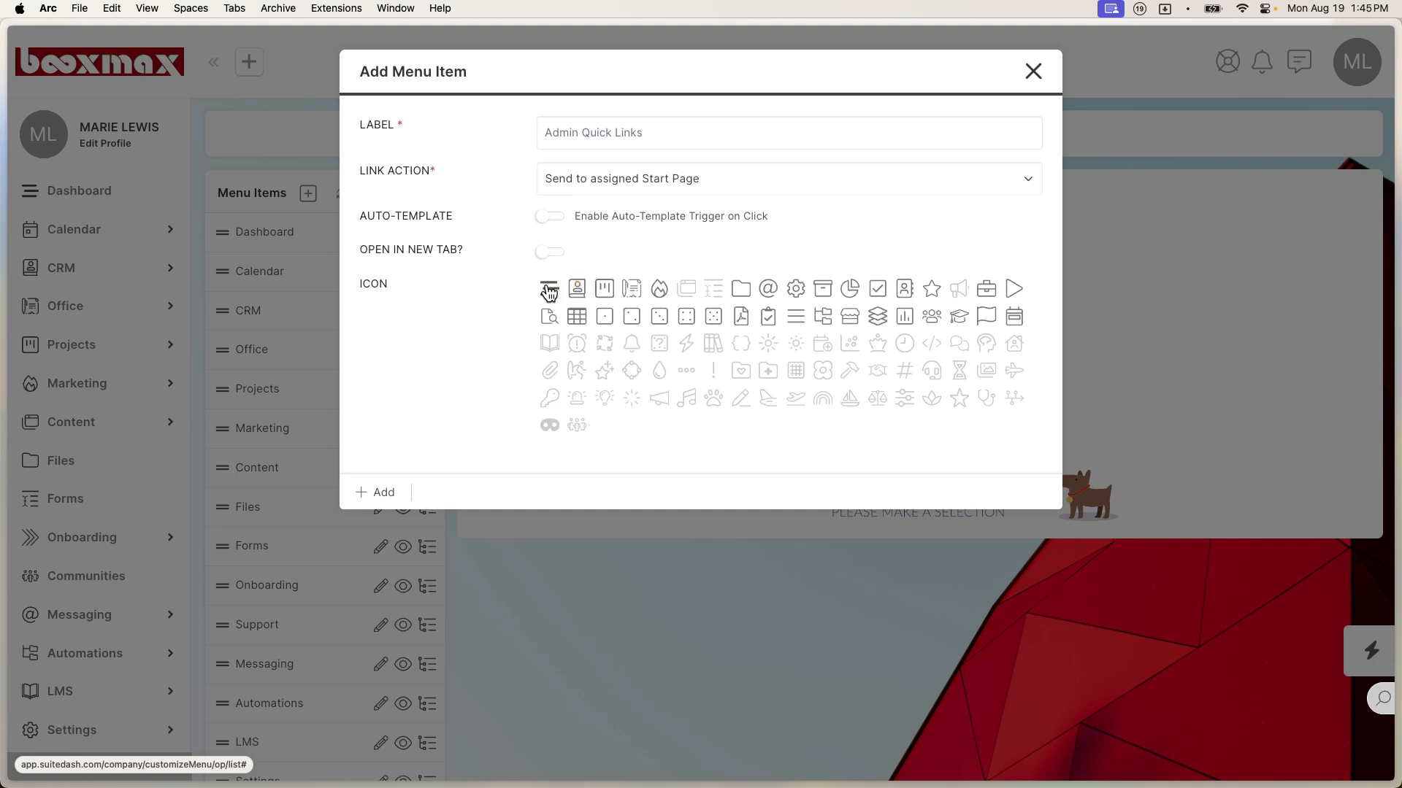
{"action": "left_click", "coordinate": [547, 287]}
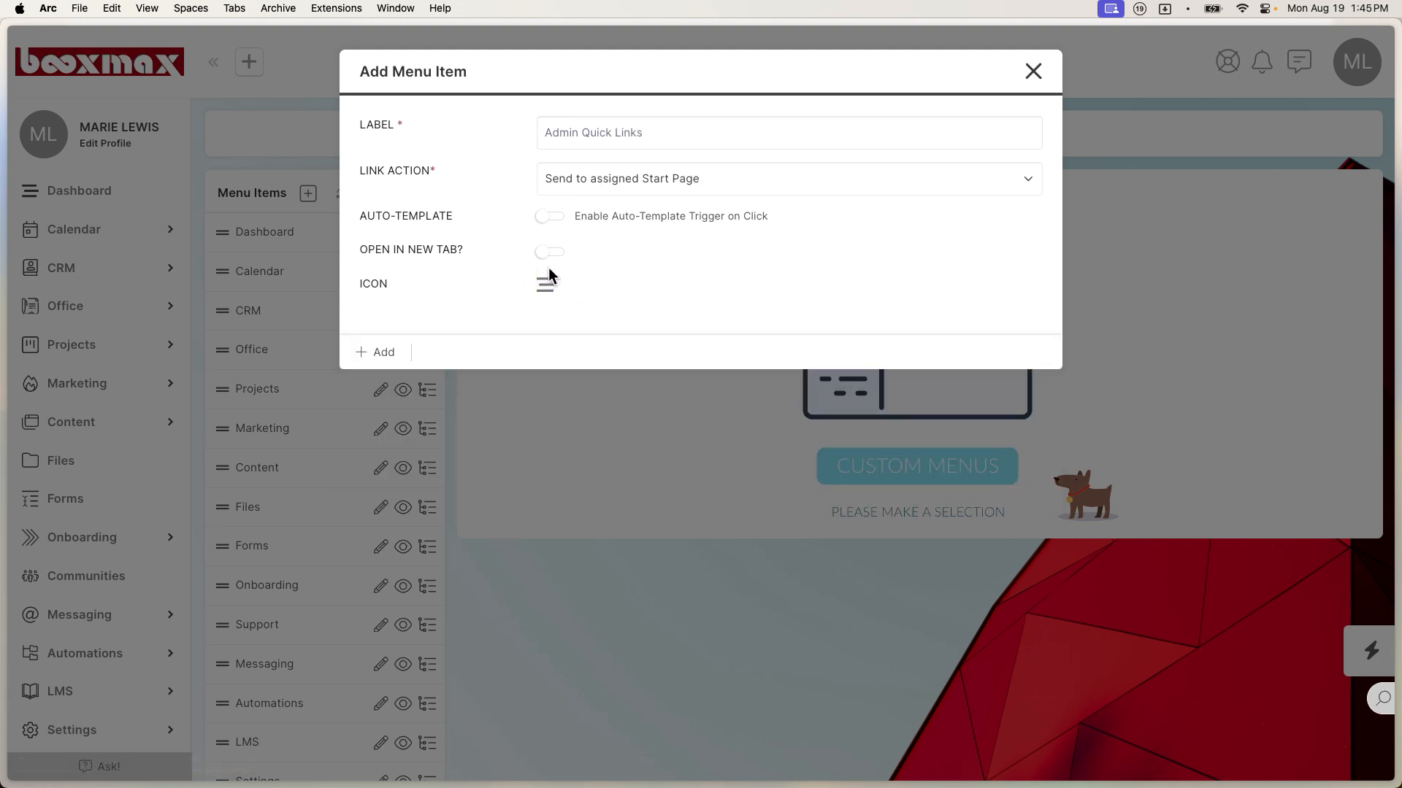
{"action": "left_click", "coordinate": [394, 352]}
{"action": "scroll", "coordinate": [306, 444], "scroll_direction": "down", "scroll_amount": 5}
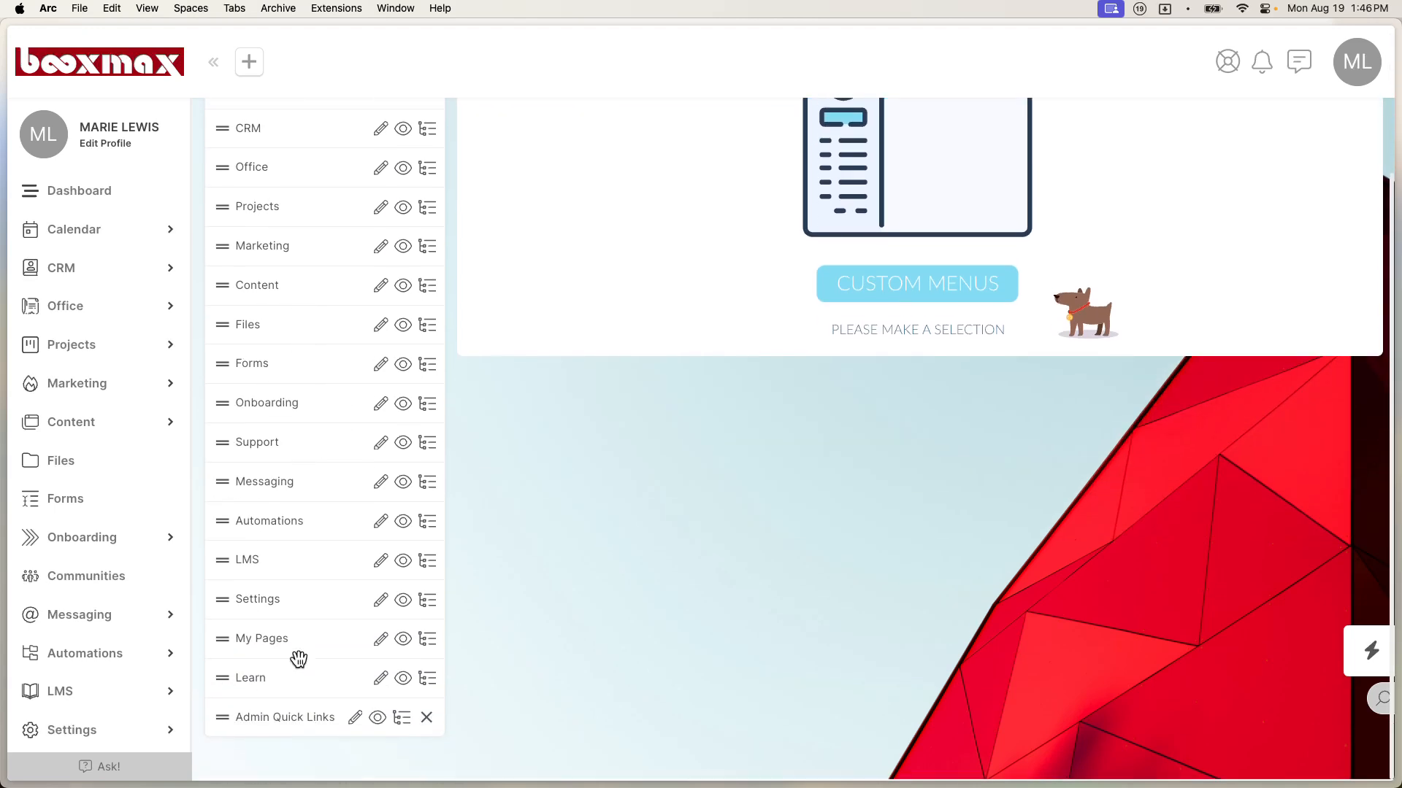
Step: Drag Admin Quick Links up the Menu Items list to sit directly below Dashboard
{"action": "left_click_drag", "start_coordinate": [272, 725], "coordinate": [272, 270]}
{"action": "scroll", "coordinate": [272, 269], "scroll_direction": "up", "scroll_amount": 5}
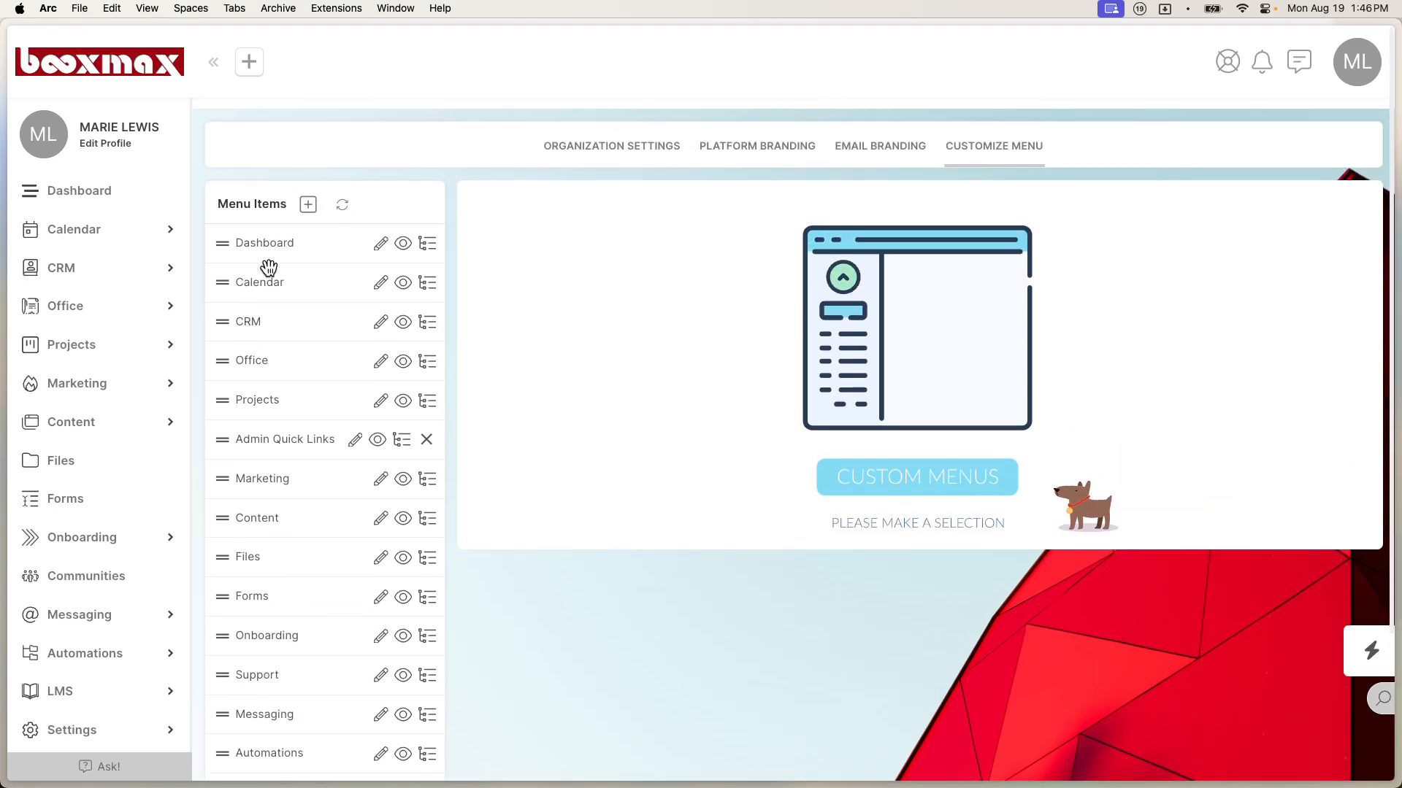
{"action": "left_click_drag", "start_coordinate": [268, 426], "coordinate": [266, 269]}
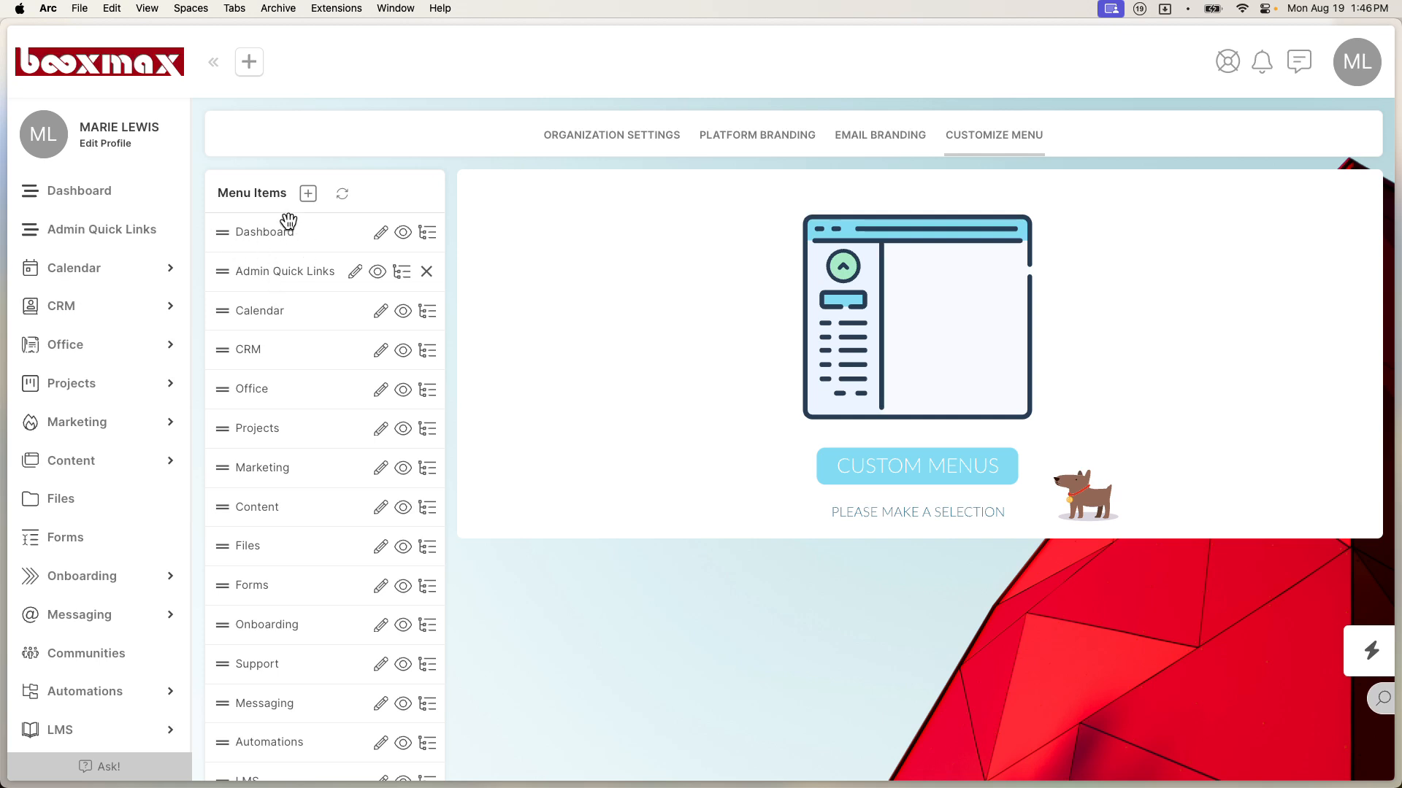
{"action": "left_click", "coordinate": [378, 273]}
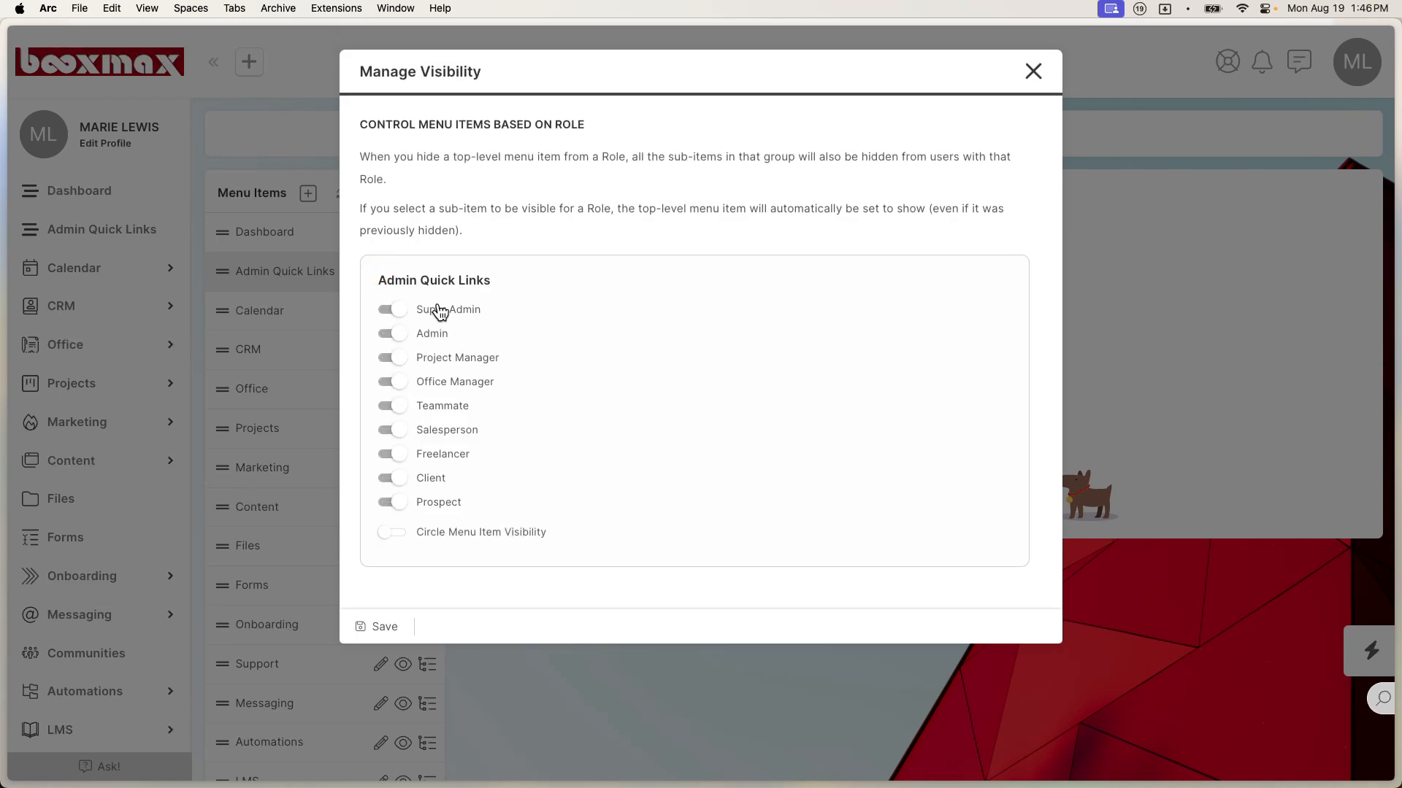
Step: Hide Admin Quick Links from Prospect, Client, Salesperson, Teammate, Office Manager and Project Manager roles, and save
{"action": "left_click", "coordinate": [396, 503]}
{"action": "left_click", "coordinate": [394, 477]}
{"action": "left_click", "coordinate": [391, 430]}
{"action": "left_click", "coordinate": [390, 406]}
{"action": "left_click", "coordinate": [392, 385]}
{"action": "left_click", "coordinate": [387, 349]}
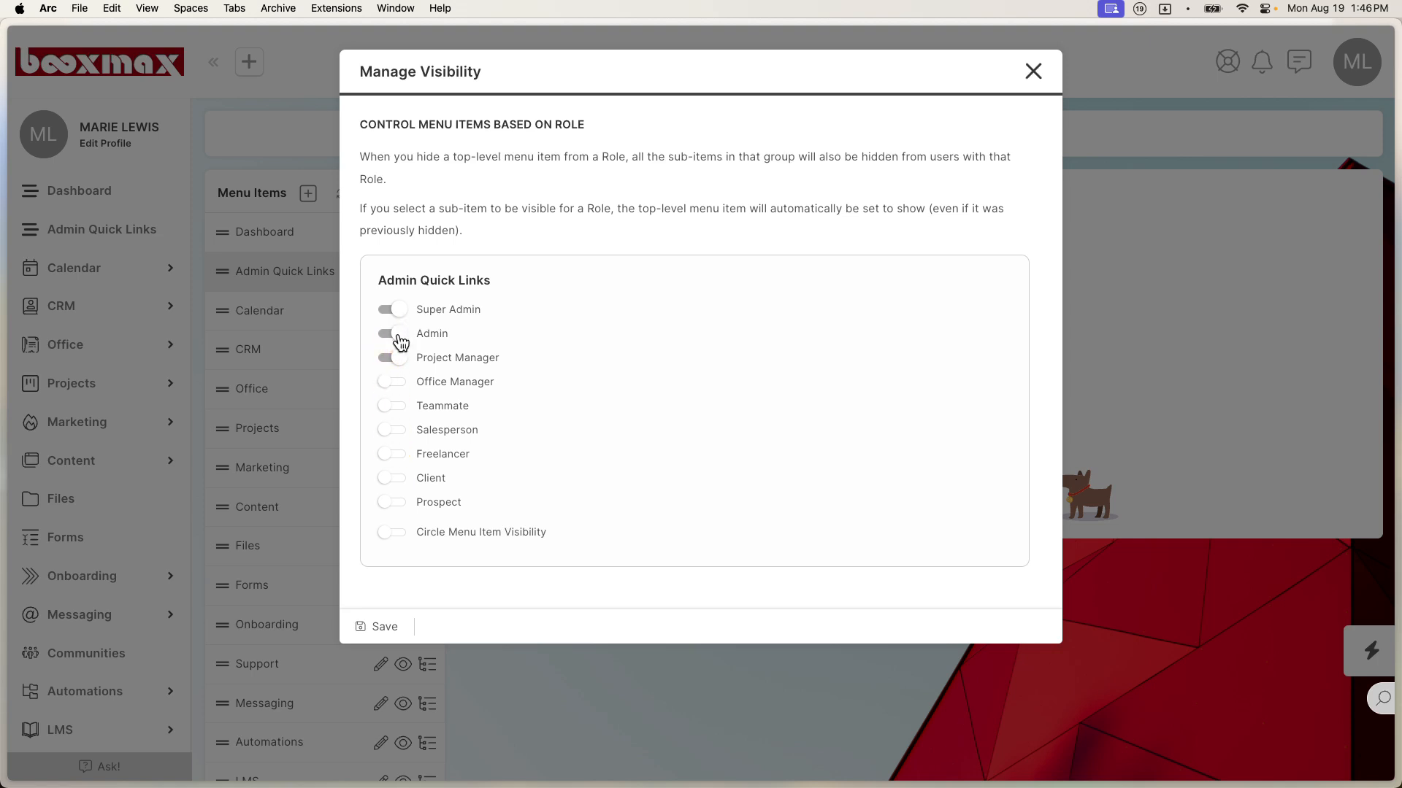
{"action": "left_click", "coordinate": [399, 360]}
{"action": "left_click", "coordinate": [382, 629]}
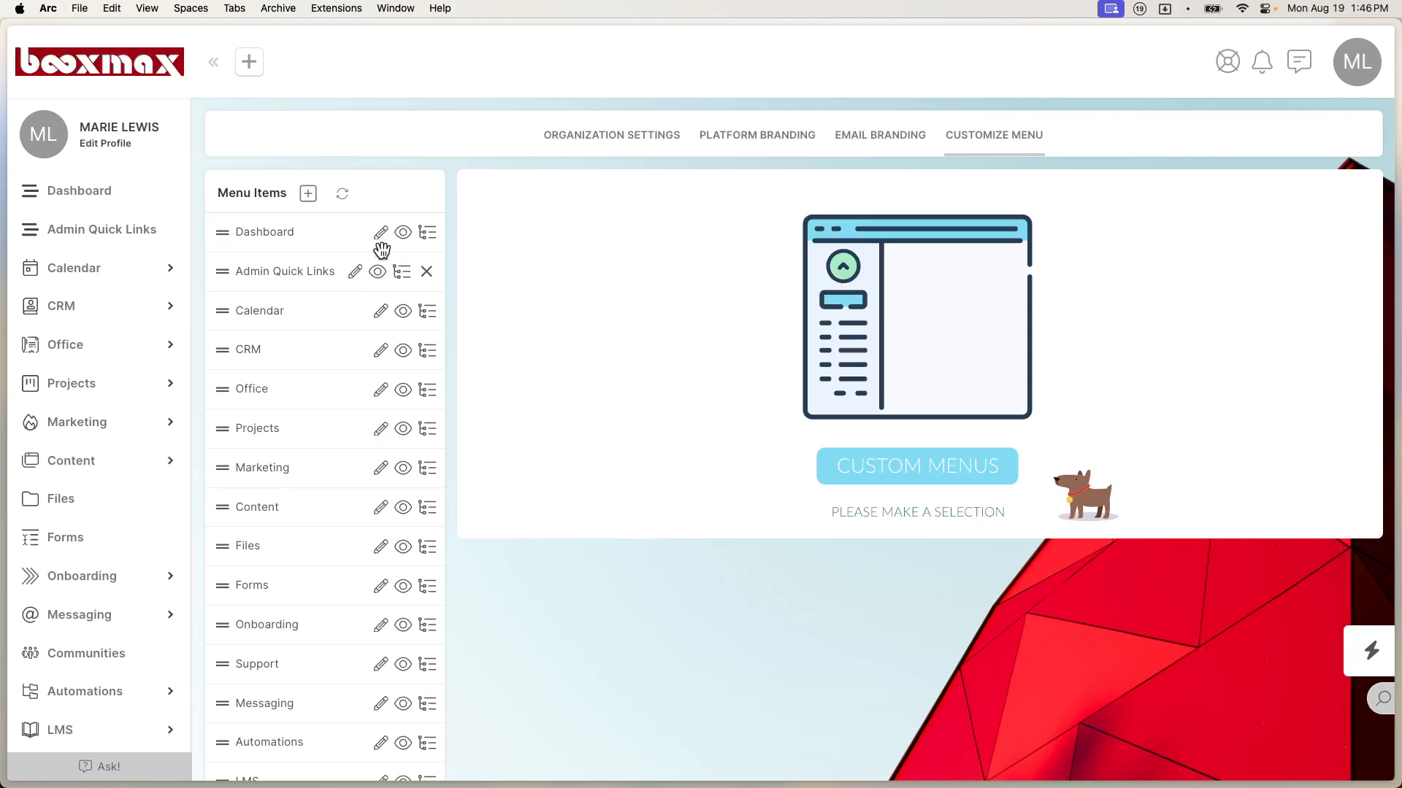
{"action": "left_click", "coordinate": [377, 272]}
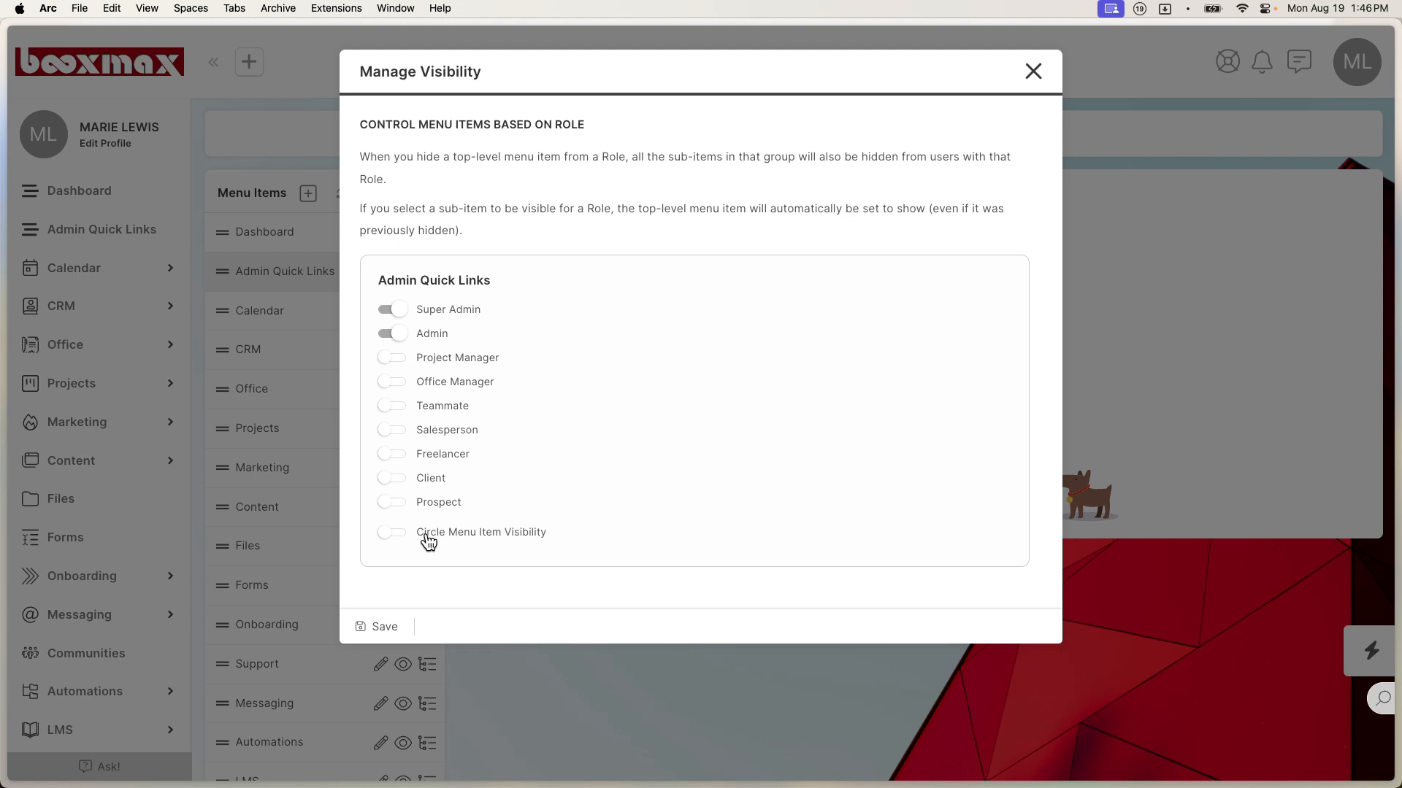
{"action": "left_click", "coordinate": [385, 626]}
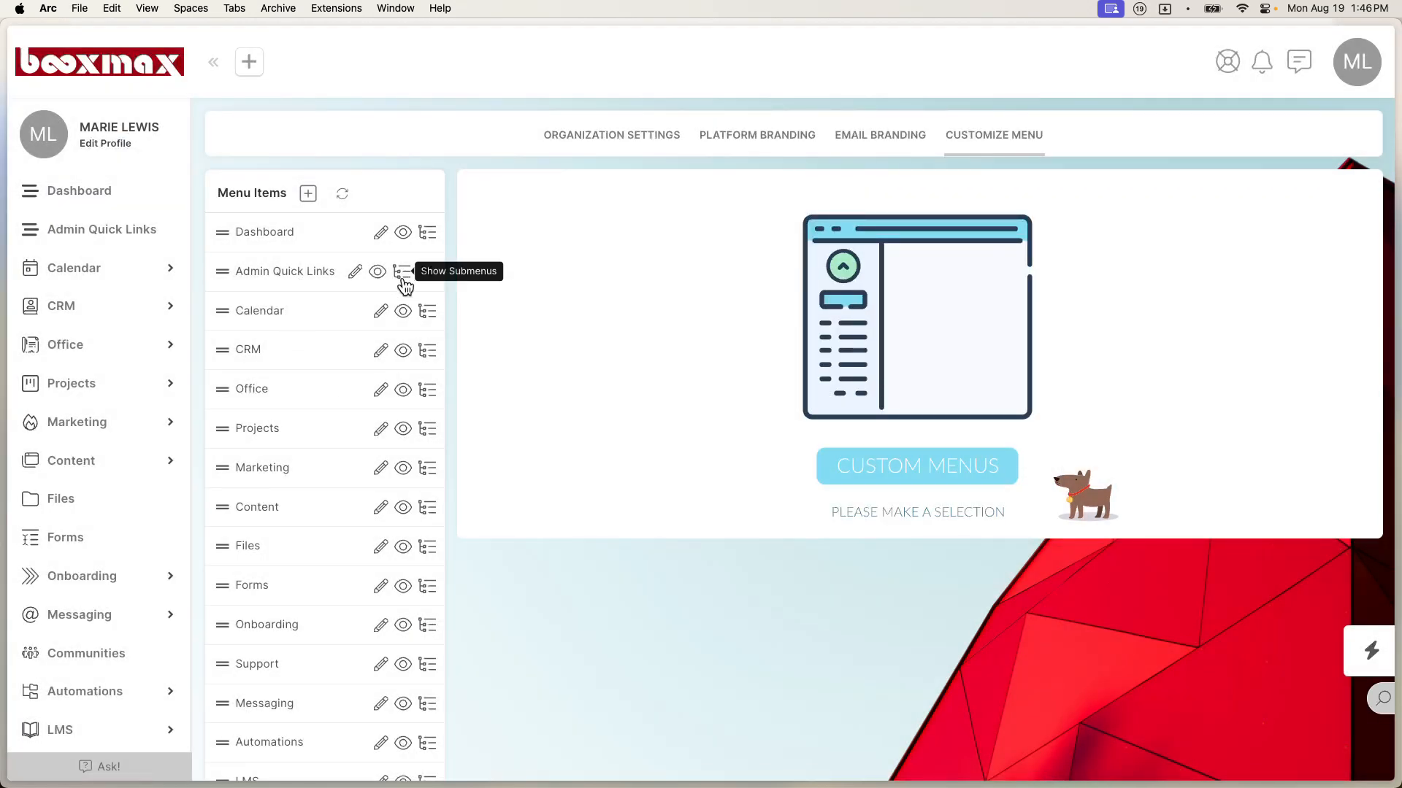
{"action": "left_click", "coordinate": [402, 281]}
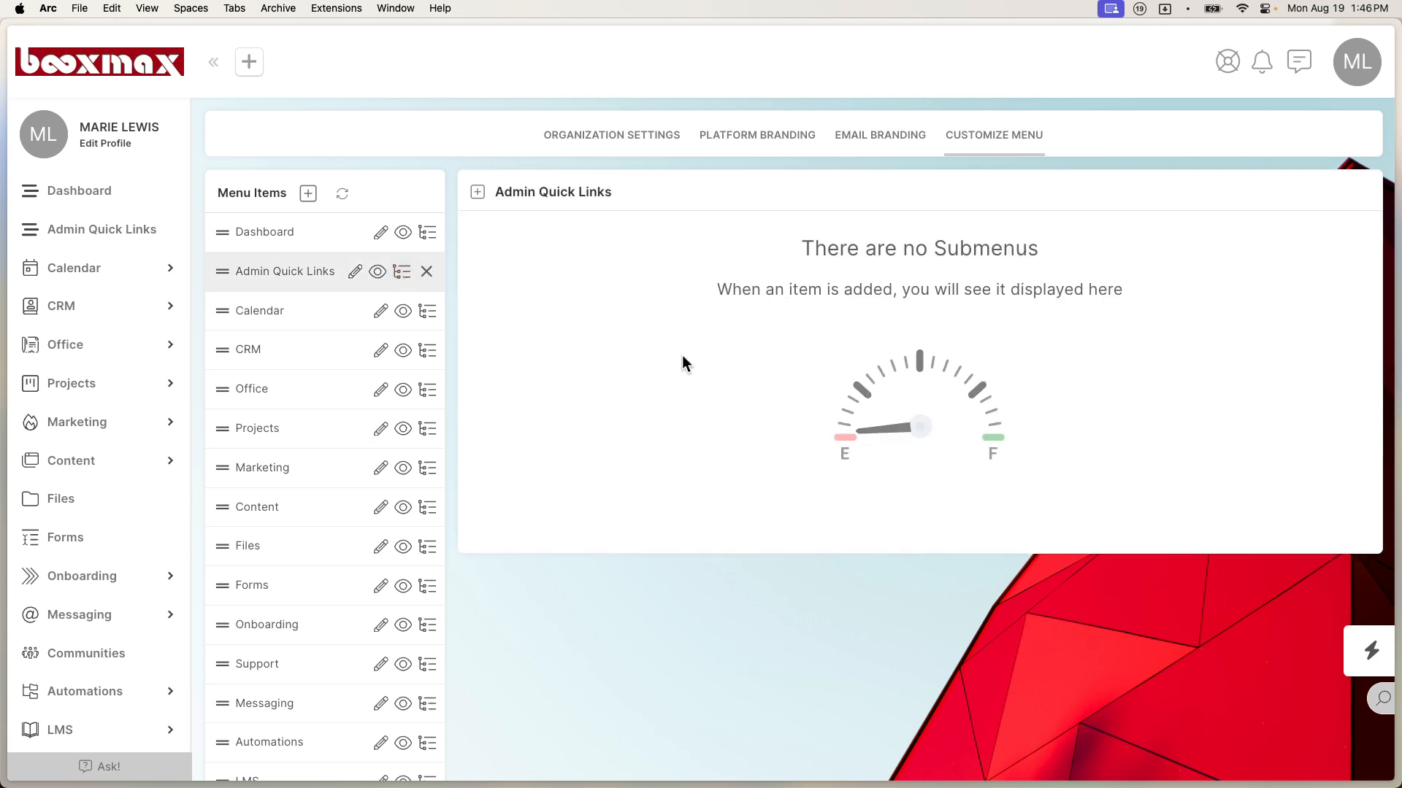
Step: Start a Folder Links submenu item under Admin Quick Links with Link Action set to Form Staff Submit
{"action": "left_click", "coordinate": [480, 195]}
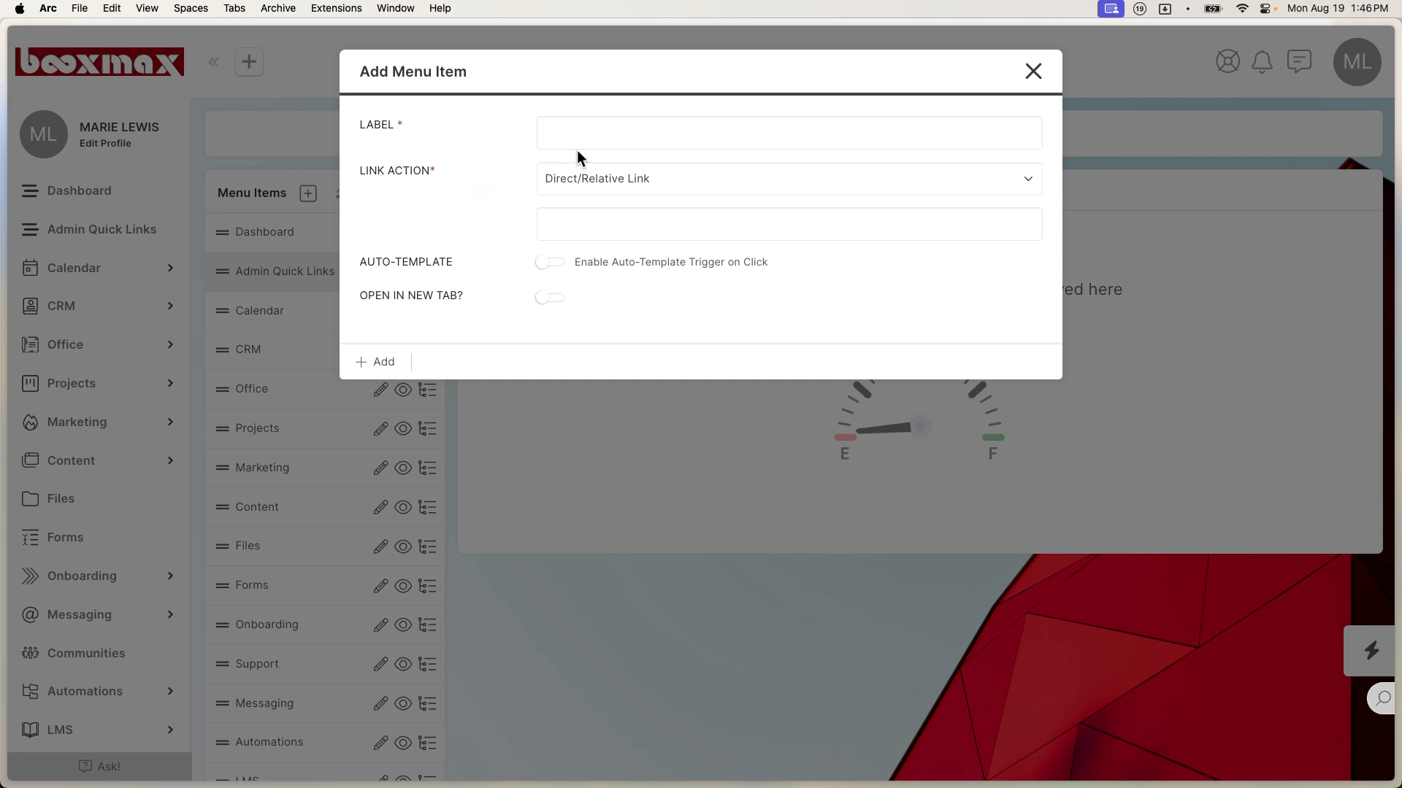
{"action": "left_click", "coordinate": [616, 132]}
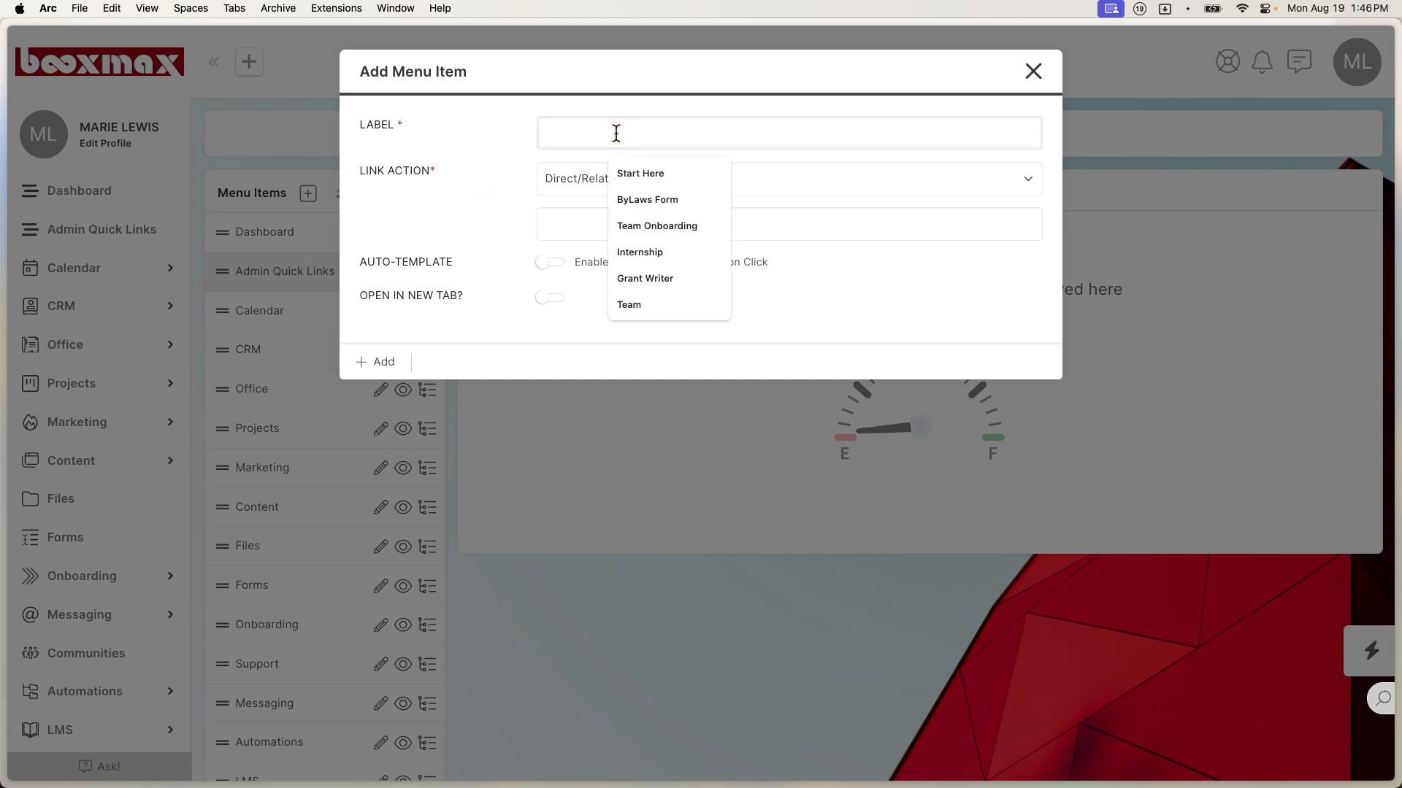
{"action": "type", "text": "Folder Links"}
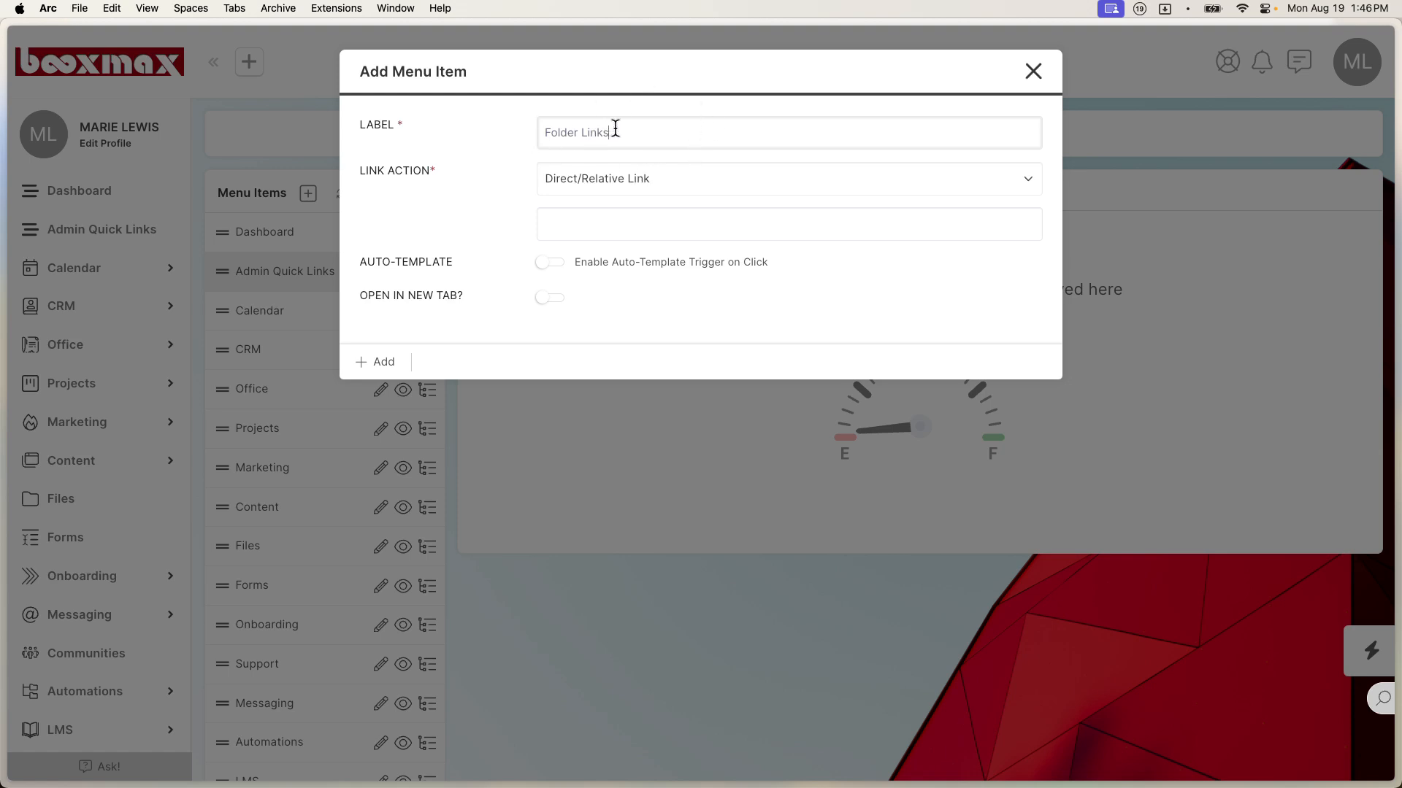
{"action": "left_click", "coordinate": [610, 180]}
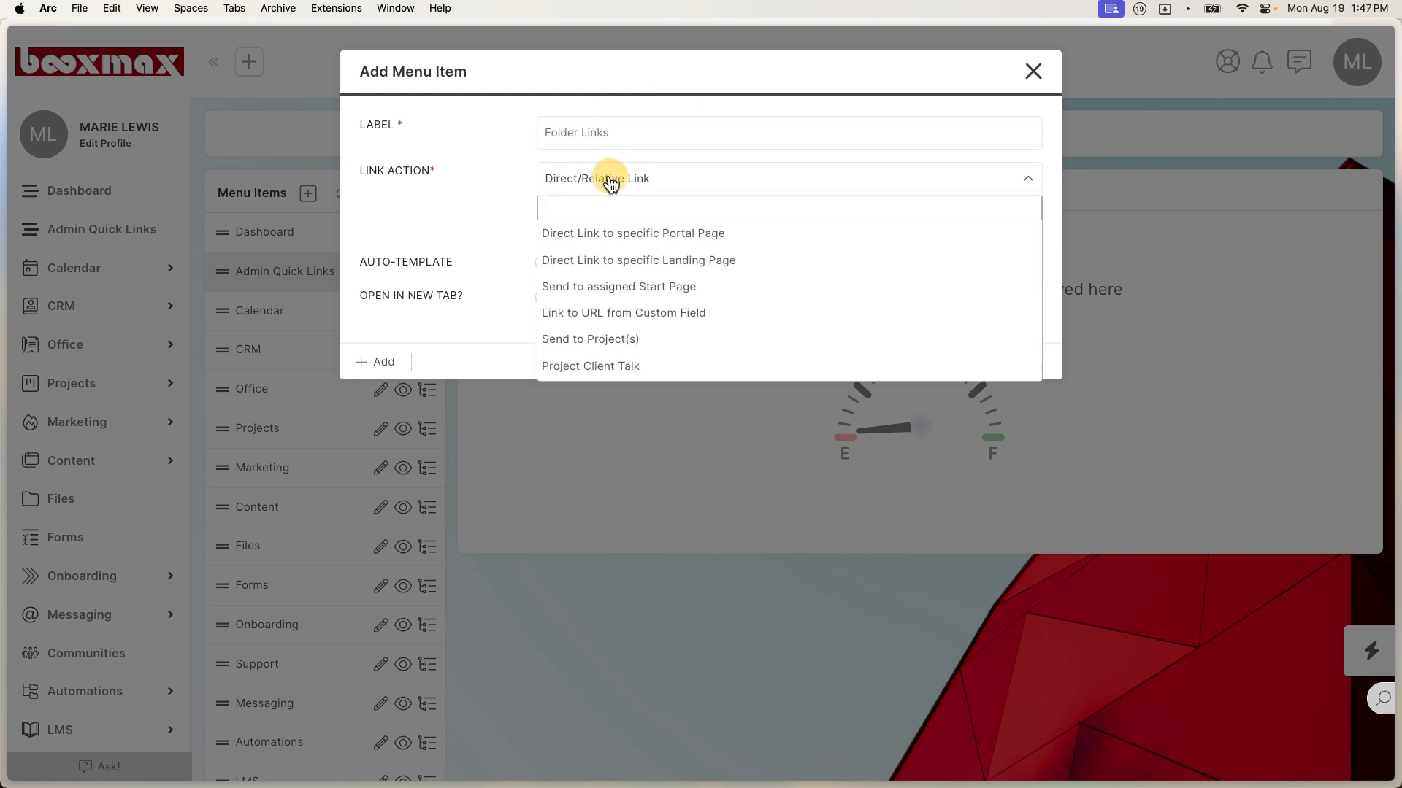
{"action": "scroll", "coordinate": [629, 317], "scroll_direction": "down", "scroll_amount": 6}
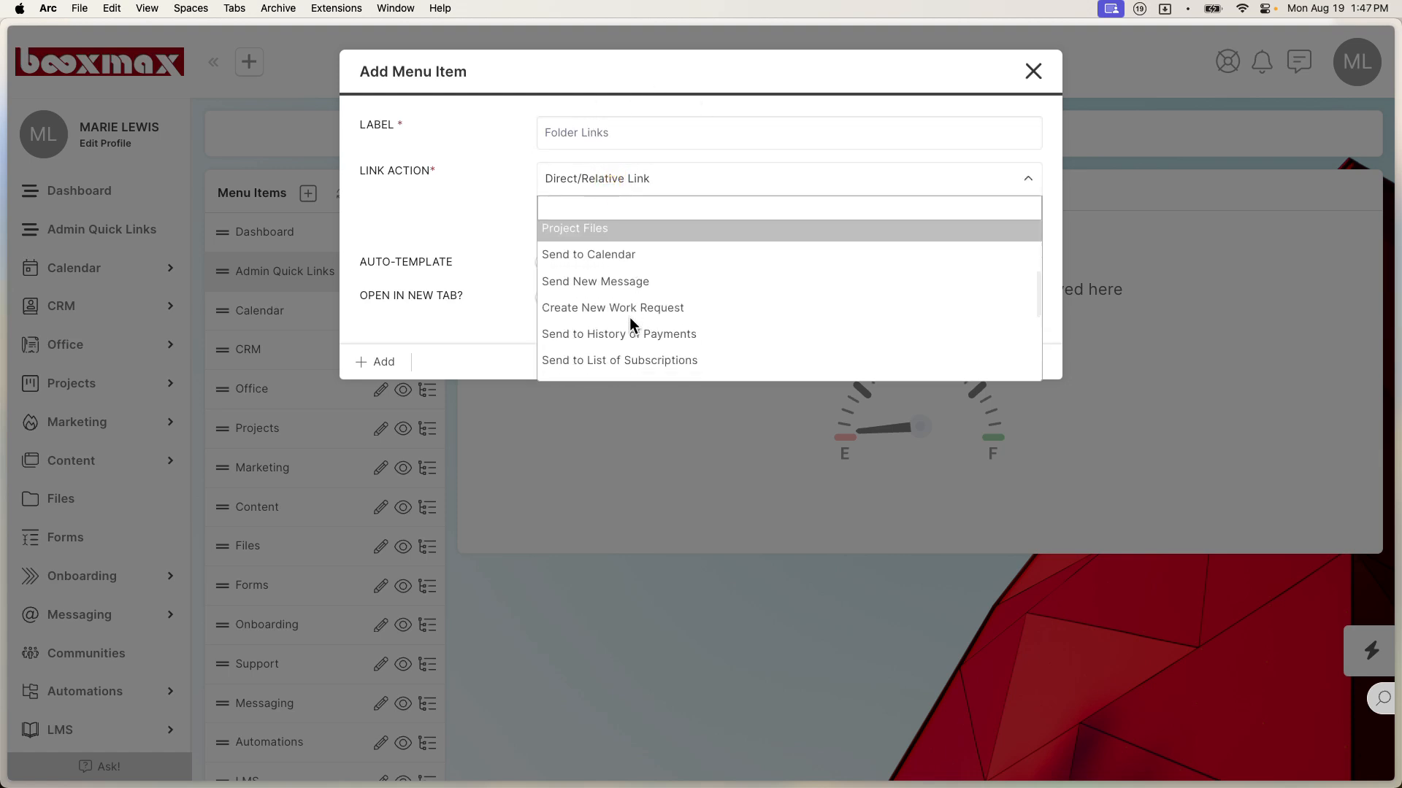
{"action": "scroll", "coordinate": [629, 317], "scroll_direction": "down", "scroll_amount": 5}
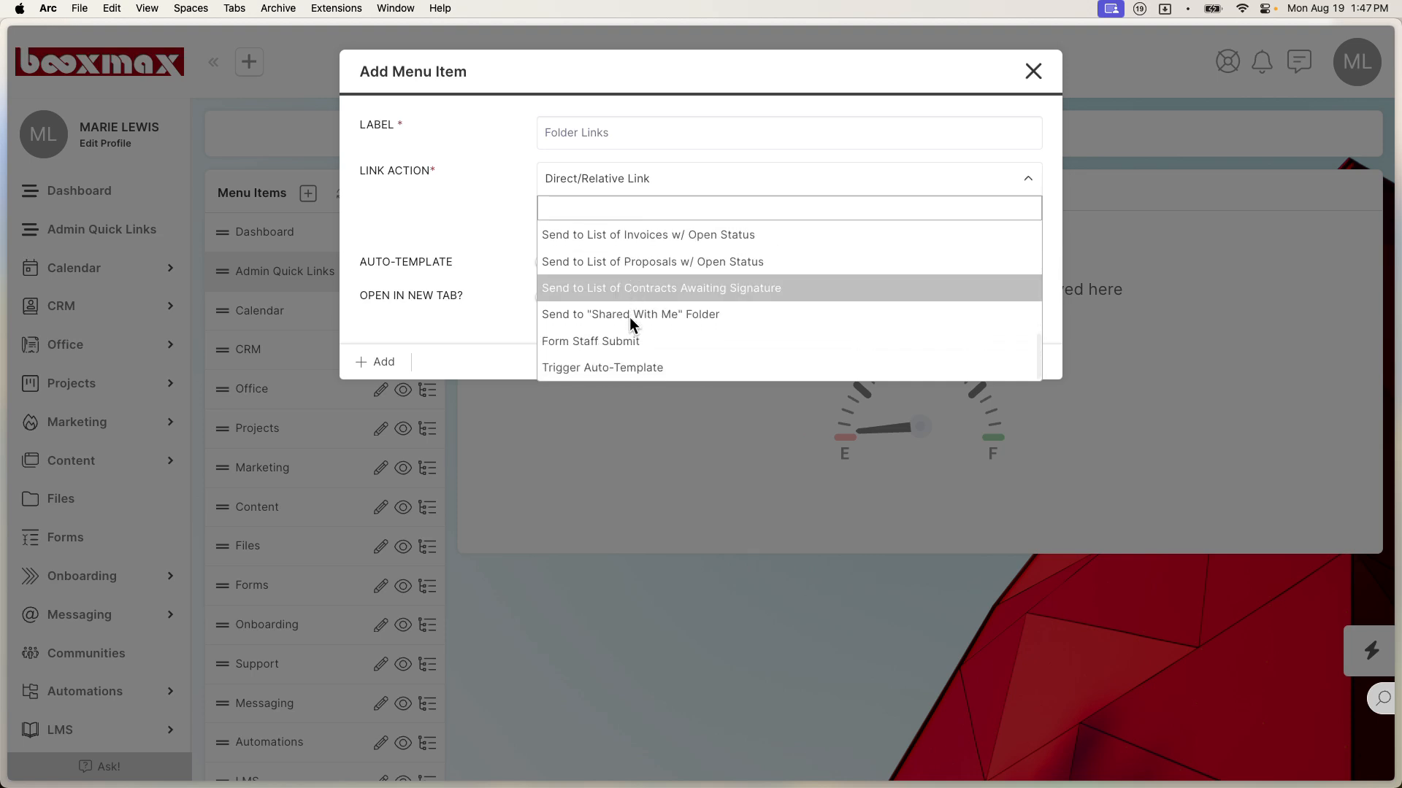
{"action": "left_click", "coordinate": [611, 341]}
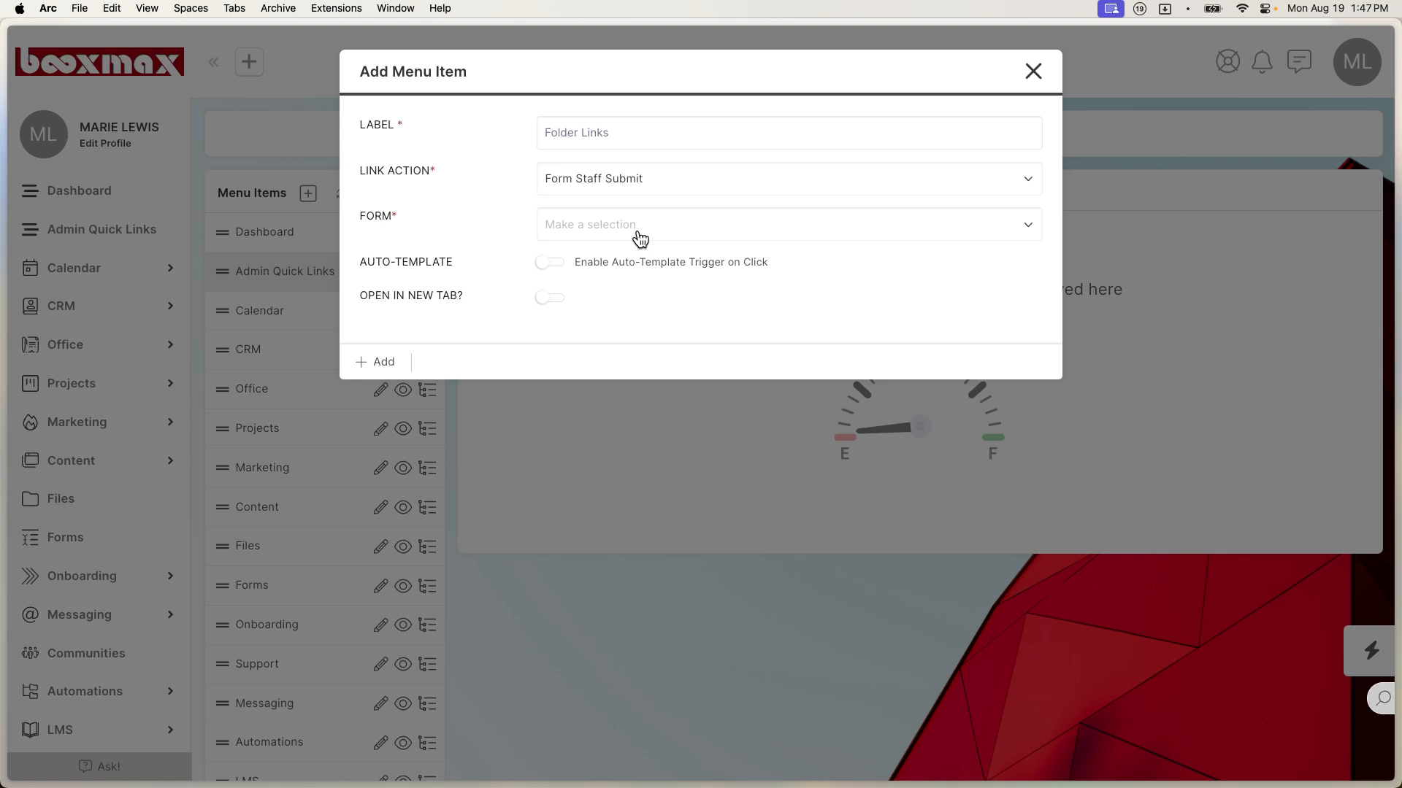
Step: Set the submenu's form to Folder Links, add it, and expand Admin Quick Links in the sidebar
{"action": "left_click", "coordinate": [640, 239]}
{"action": "scroll", "coordinate": [624, 325], "scroll_direction": "down", "scroll_amount": 1}
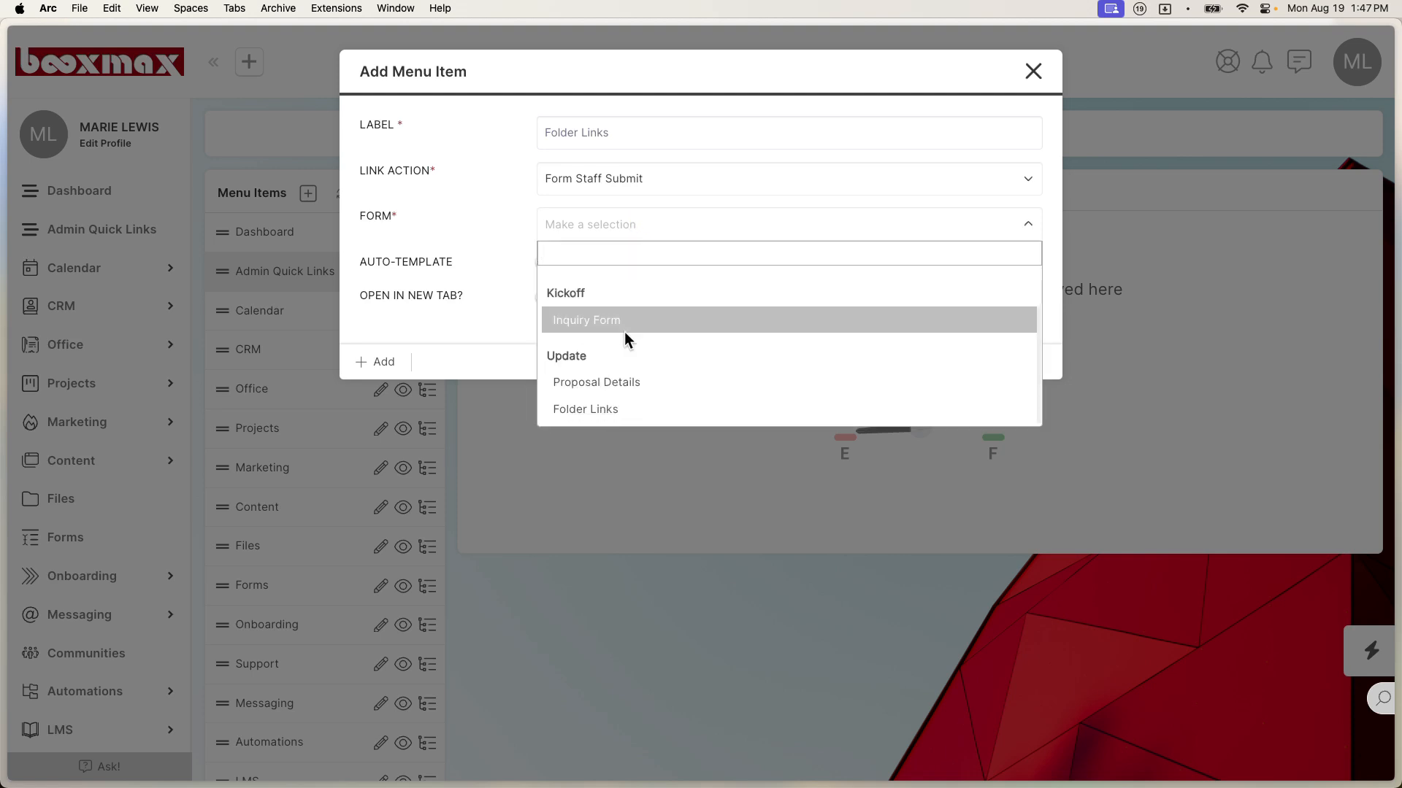
{"action": "left_click", "coordinate": [610, 409]}
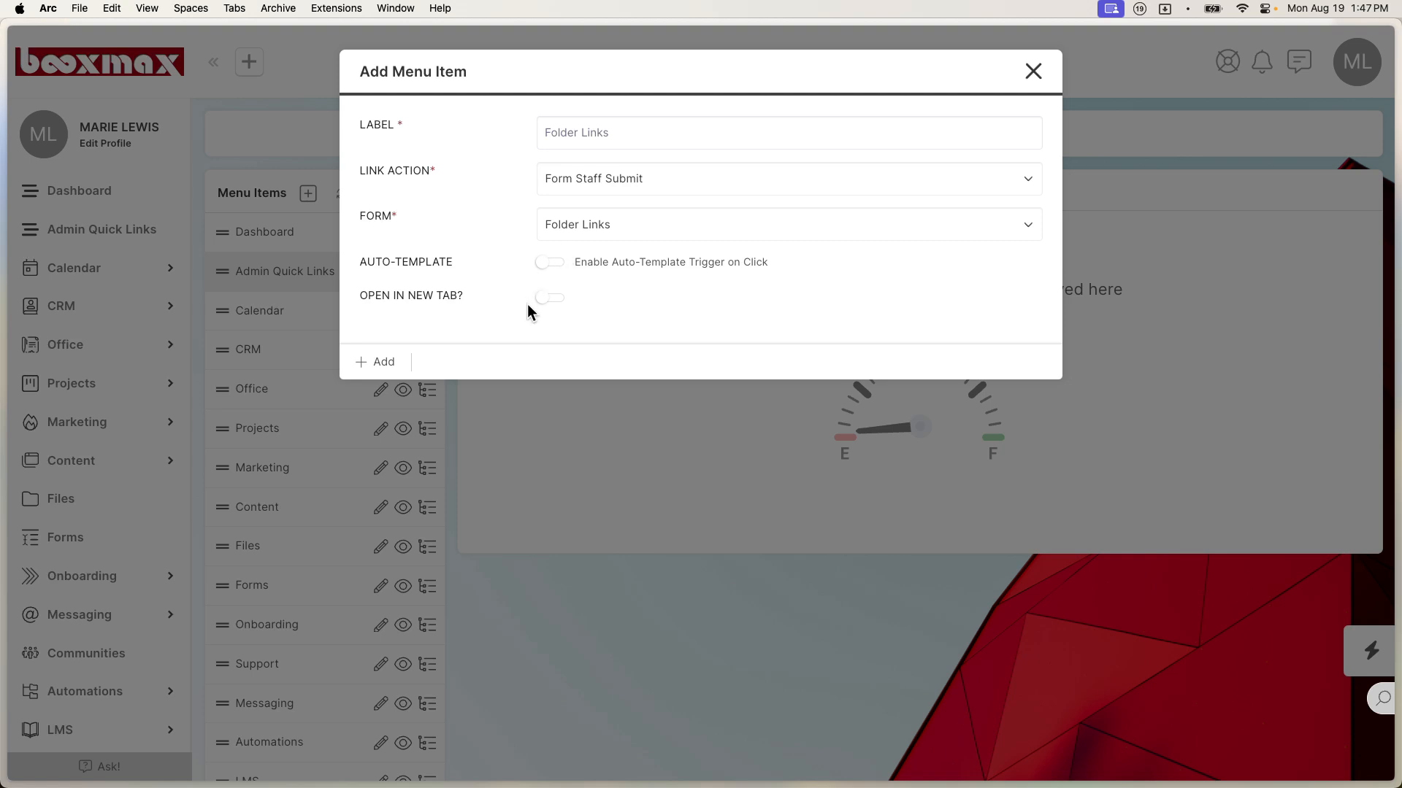
{"action": "left_click", "coordinate": [546, 298]}
{"action": "left_click", "coordinate": [381, 362]}
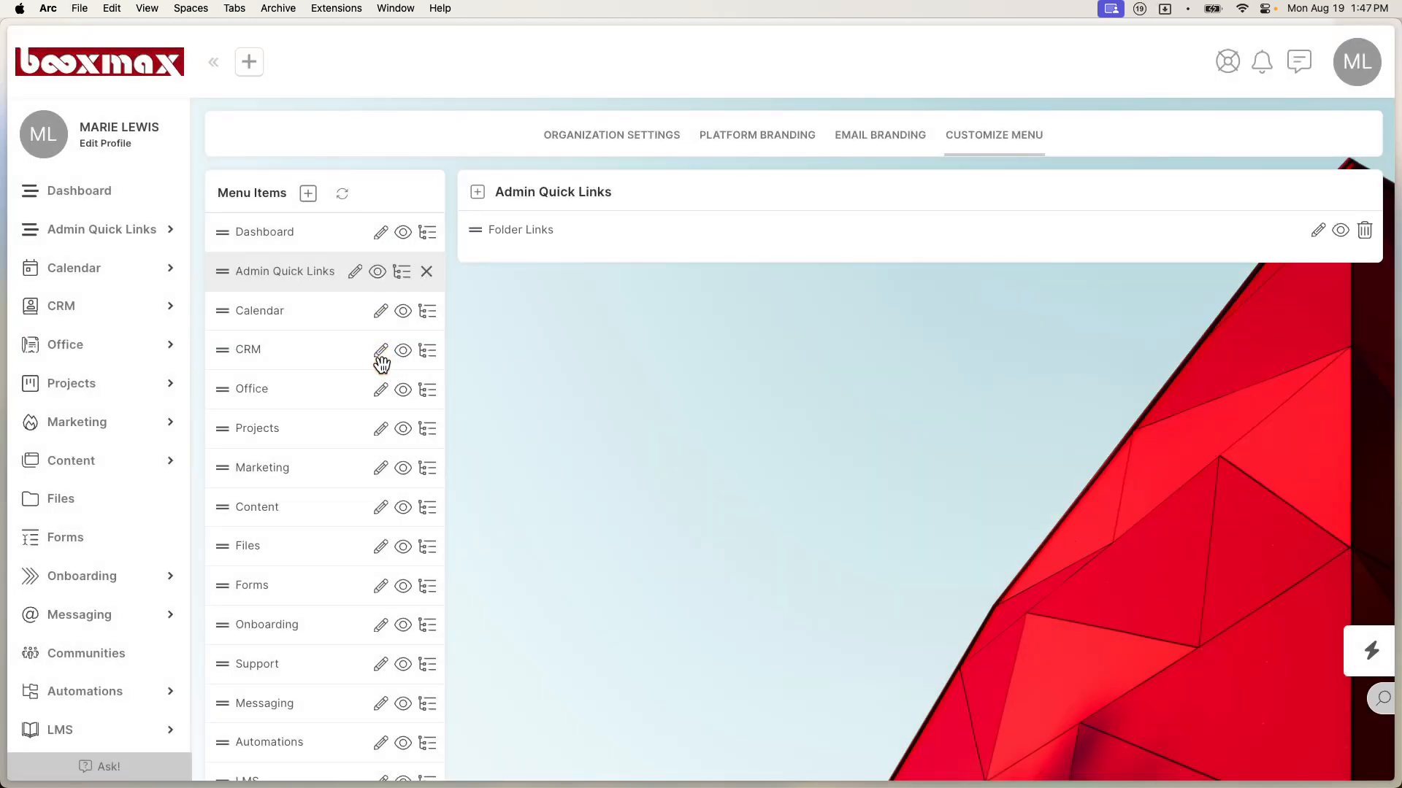
{"action": "left_click", "coordinate": [169, 230]}
Step: Open the new Folder Links form from Admin Quick Links in the sidebar
{"action": "left_click", "coordinate": [91, 230]}
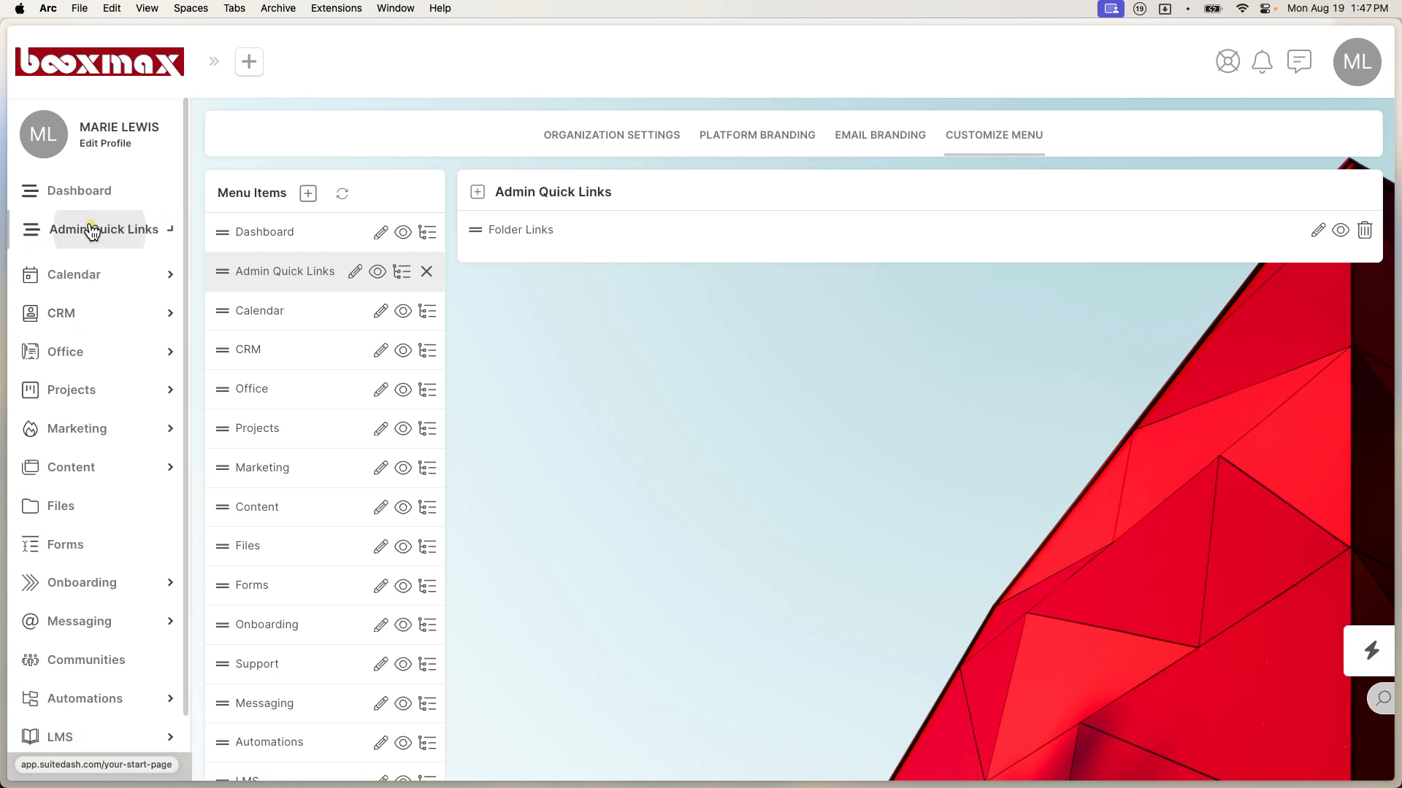
{"action": "left_click", "coordinate": [91, 230]}
{"action": "left_click", "coordinate": [92, 230]}
{"action": "left_click", "coordinate": [91, 230]}
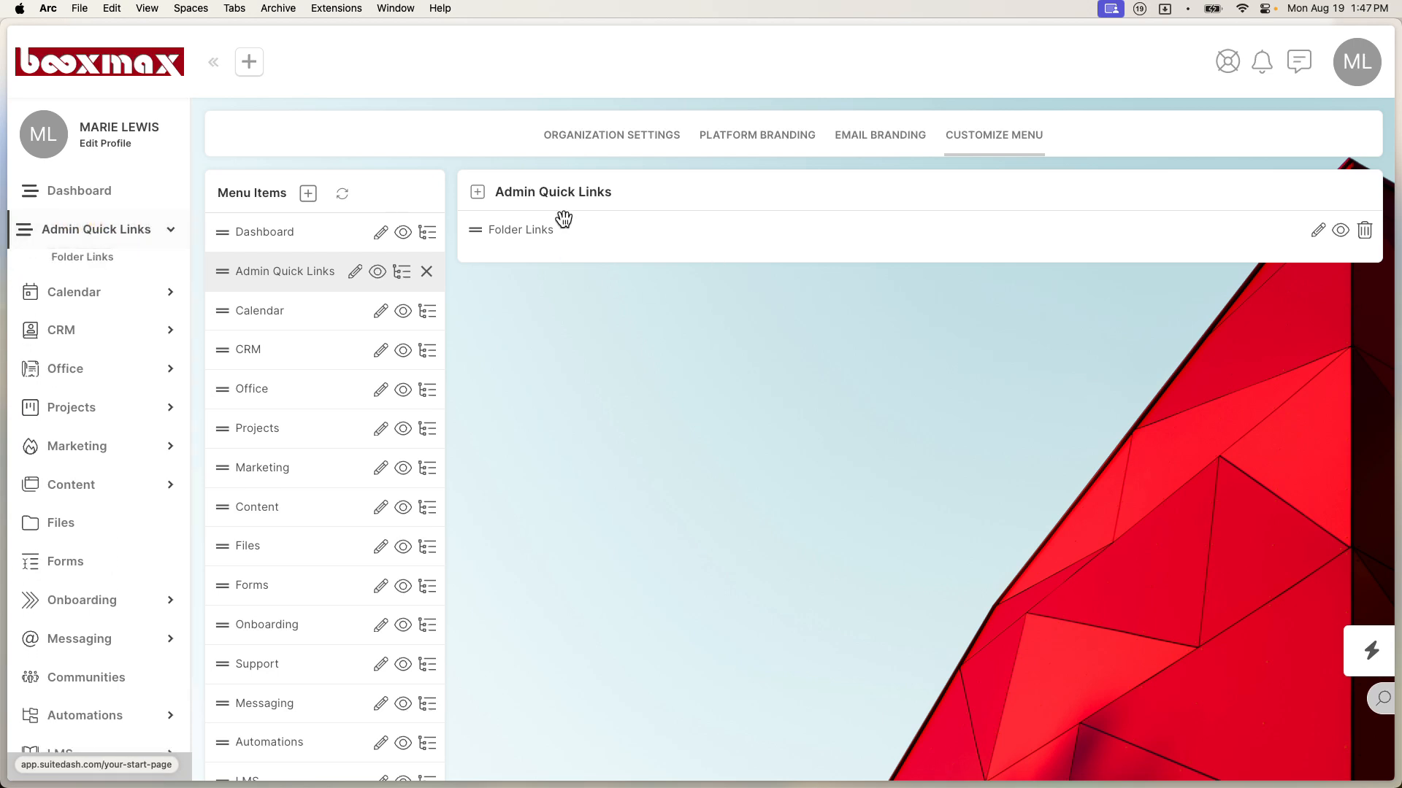
{"action": "left_click", "coordinate": [104, 259]}
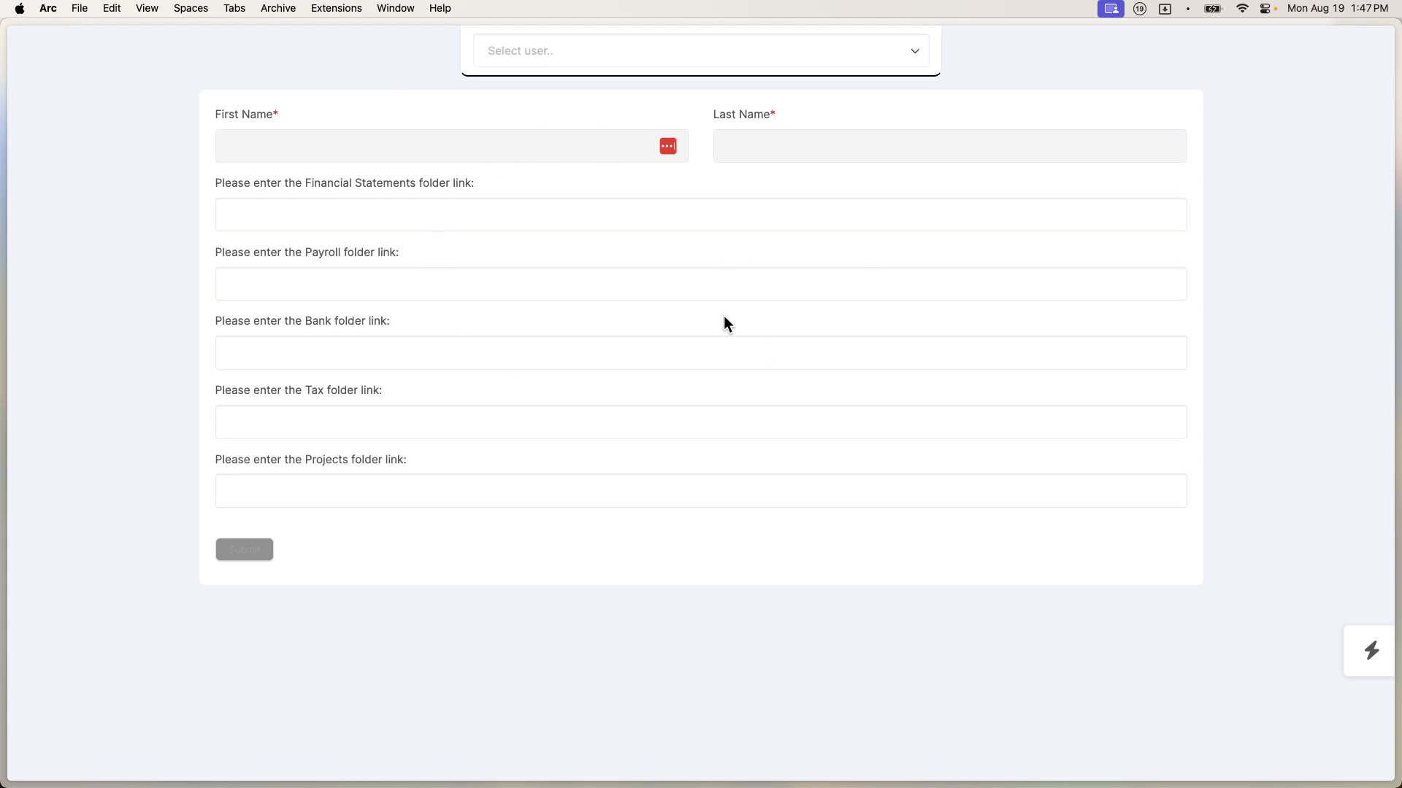
Step: Check the form's user list, which is empty, then expand CRM in the sidebar
{"action": "left_click", "coordinate": [691, 56]}
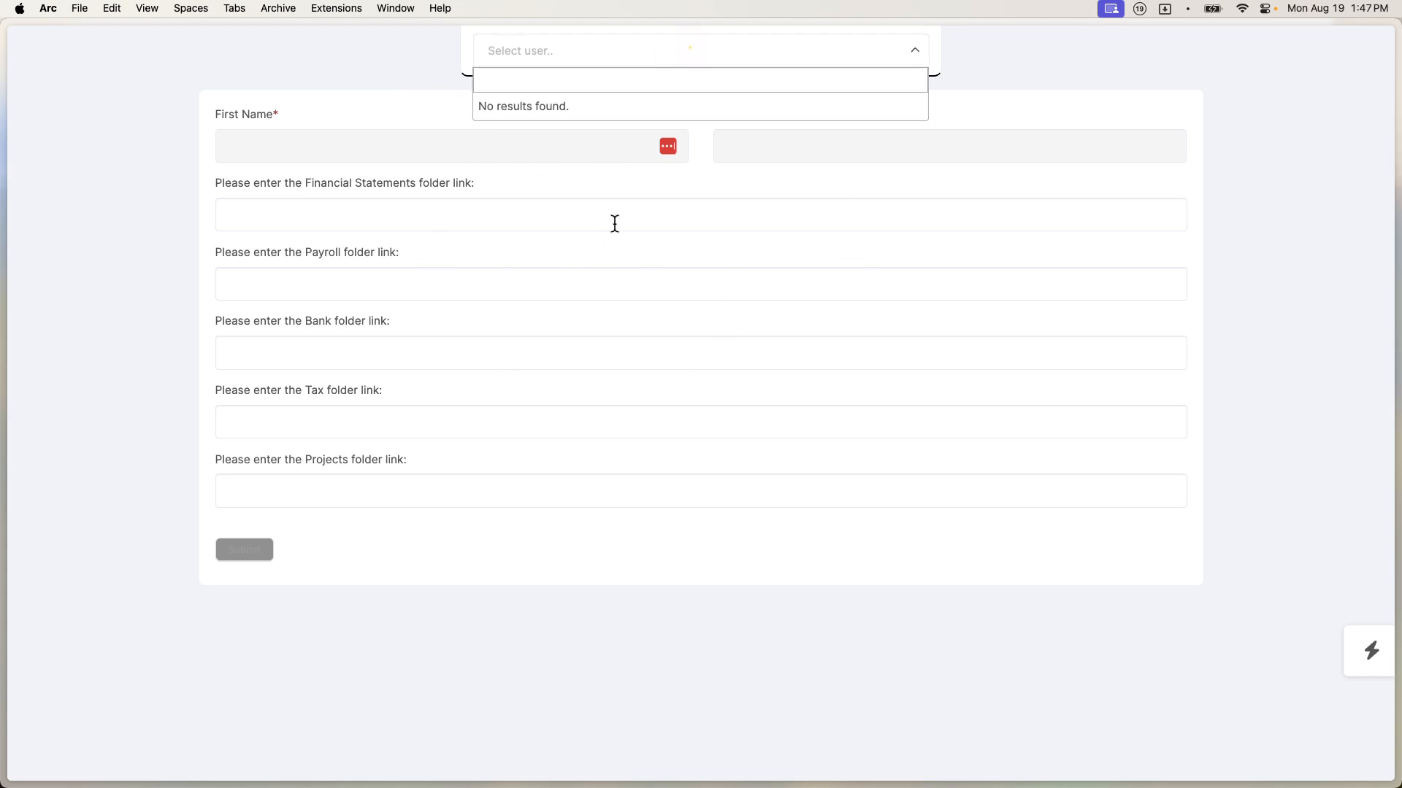
{"action": "left_click", "coordinate": [270, 190]}
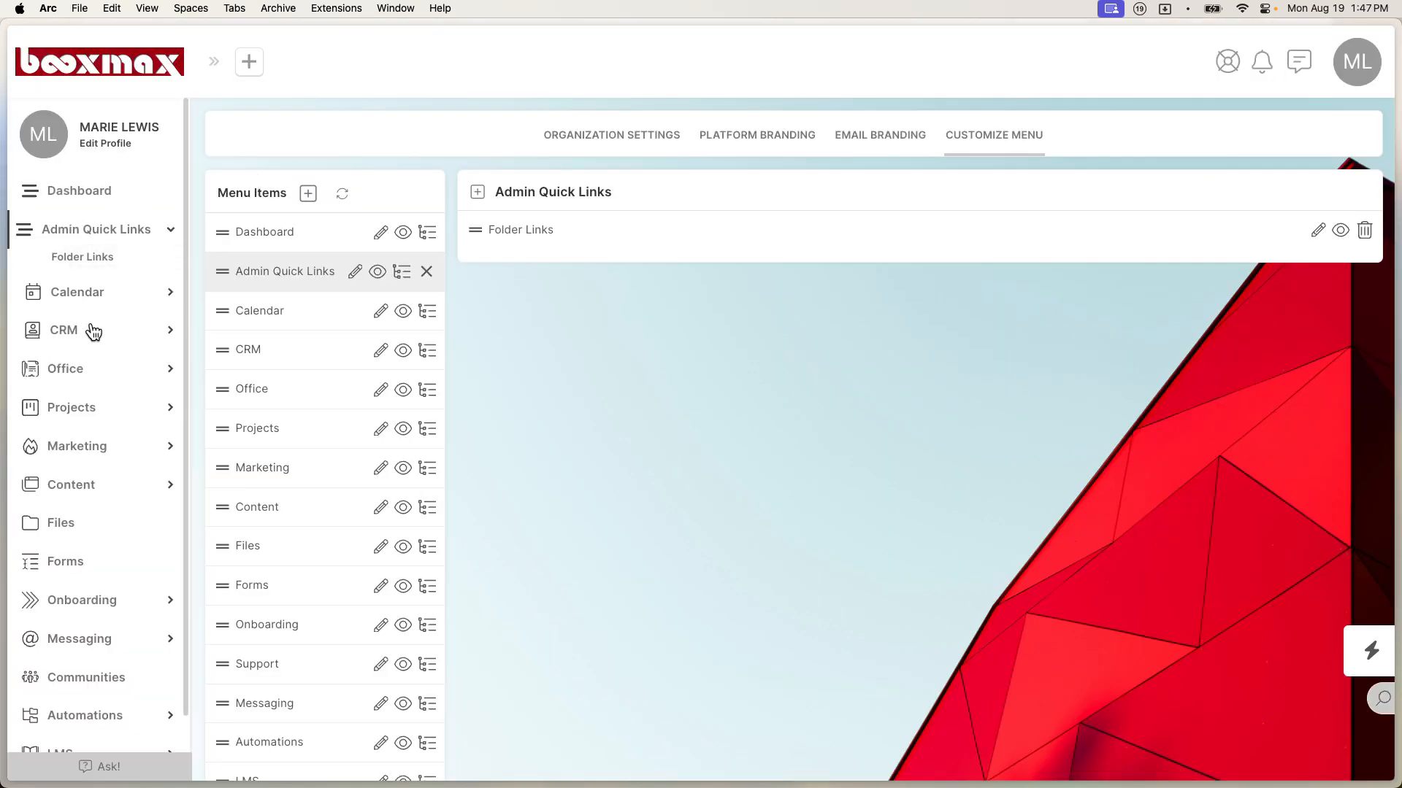
{"action": "left_click", "coordinate": [85, 330]}
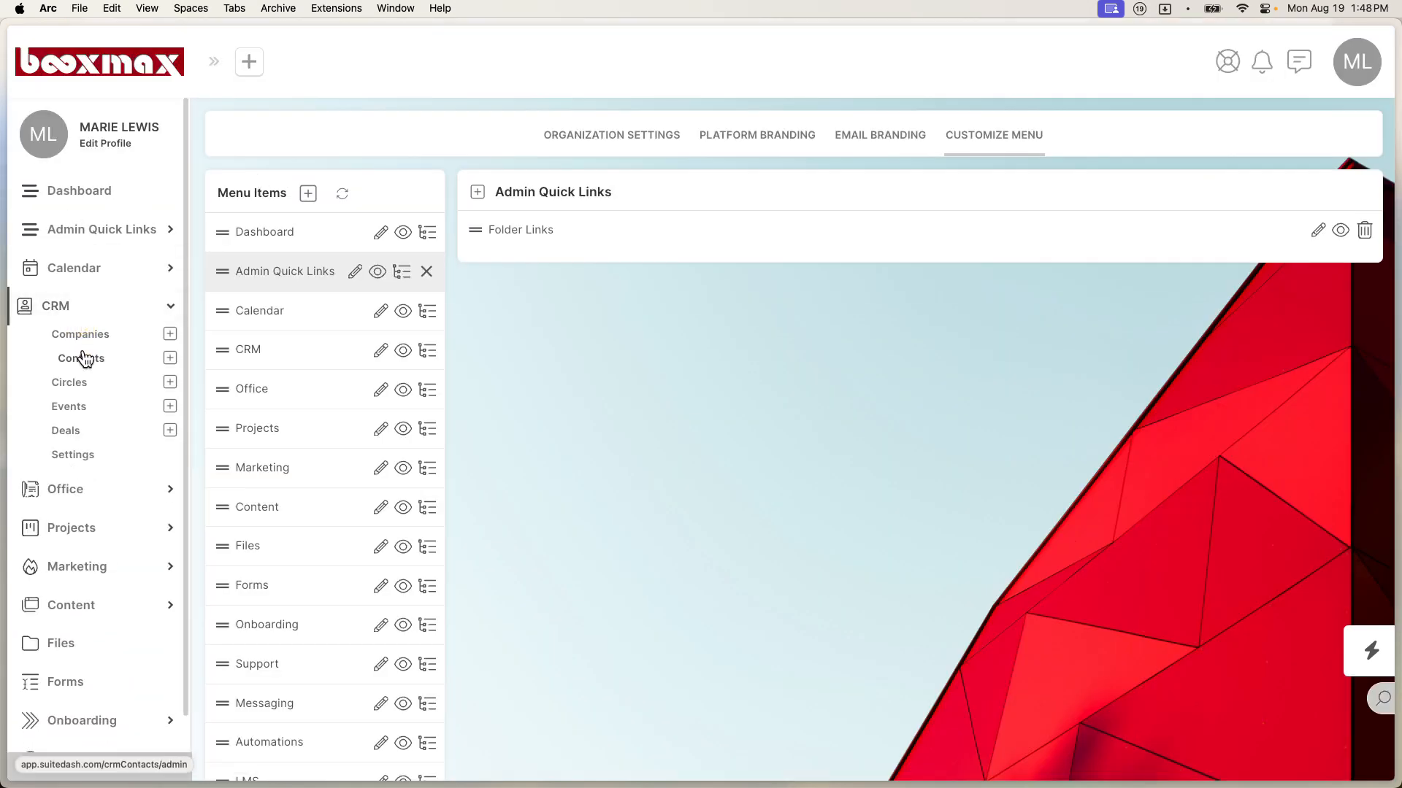
Step: Start a new contact in CRM Contacts with the Client role
{"action": "left_click", "coordinate": [83, 357]}
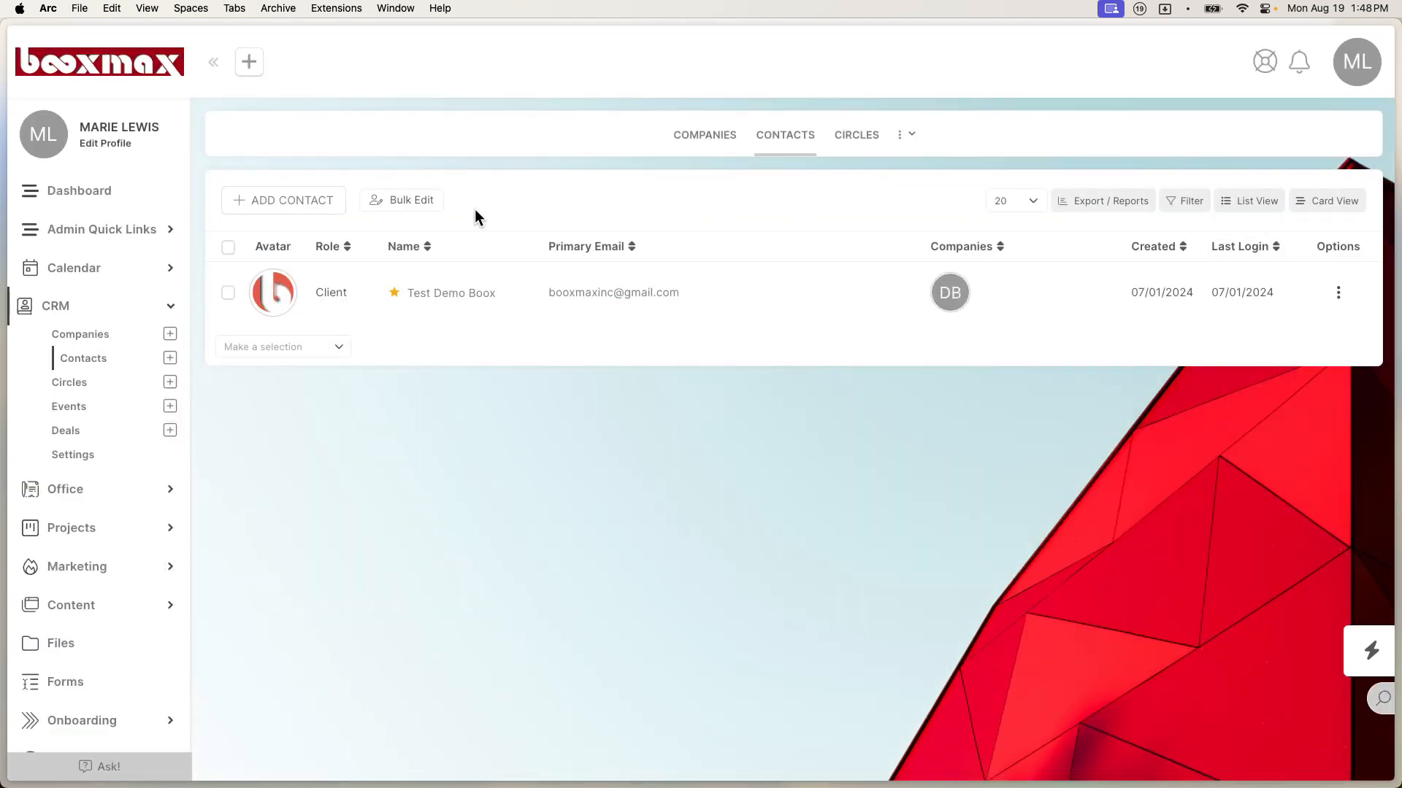
{"action": "left_click", "coordinate": [306, 203]}
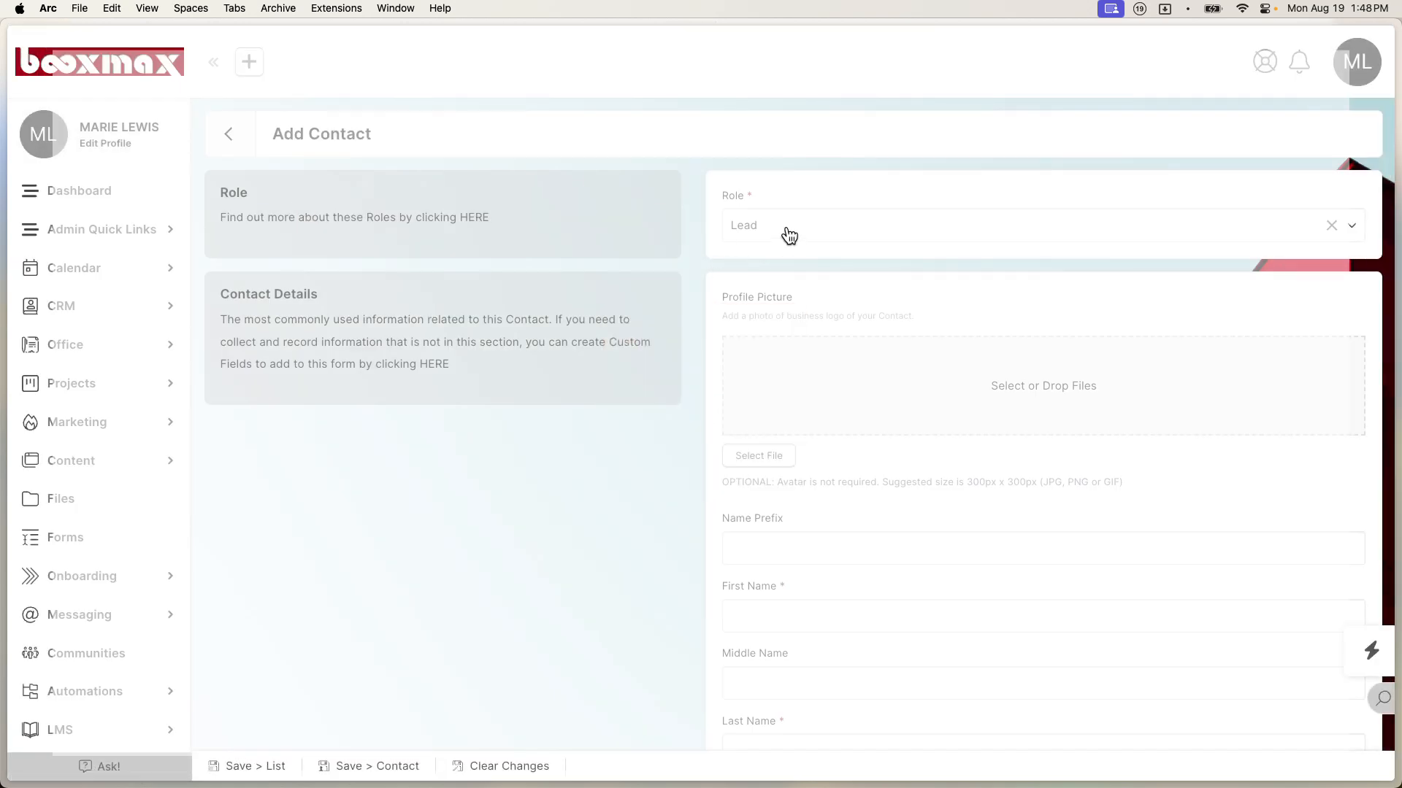
{"action": "left_click", "coordinate": [787, 227]}
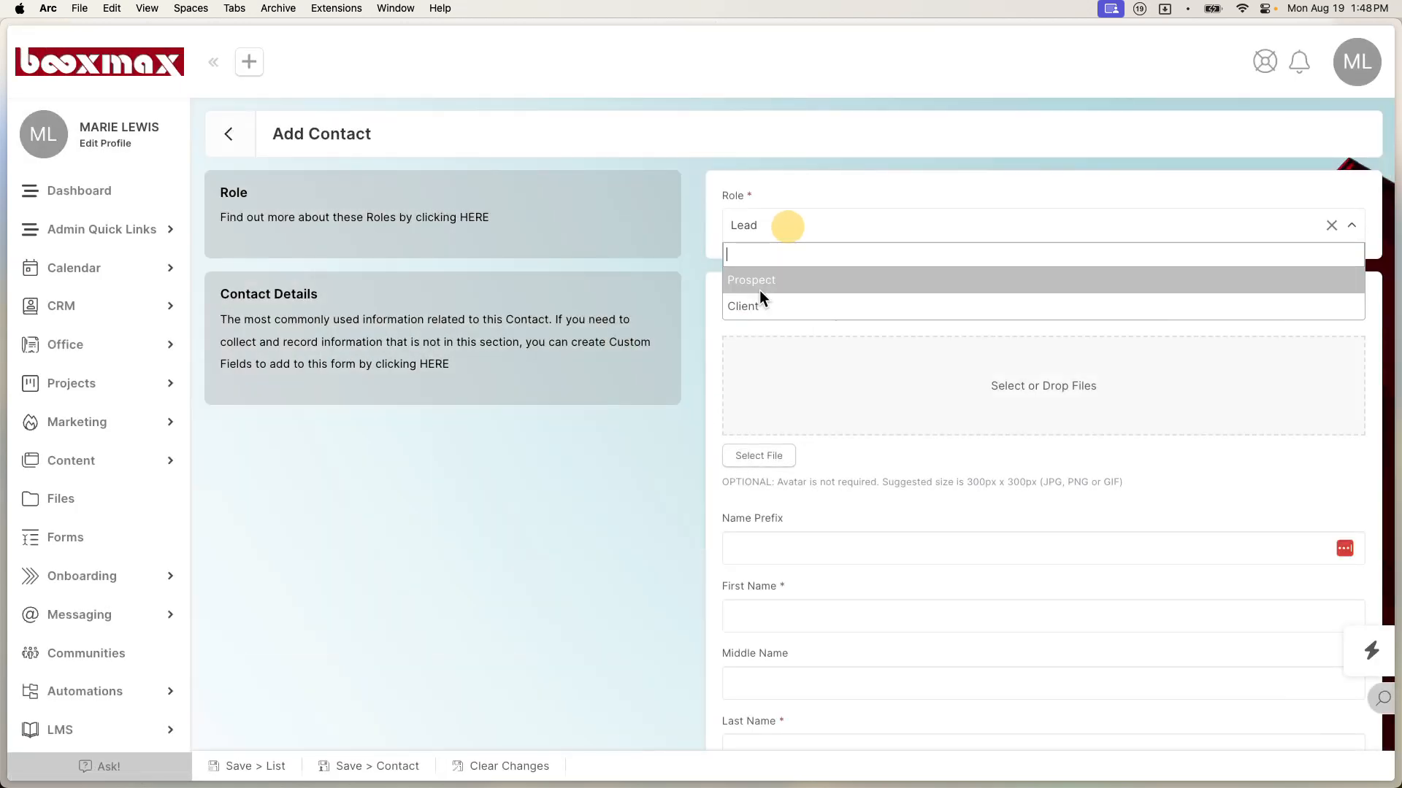
{"action": "left_click", "coordinate": [758, 304]}
{"action": "scroll", "coordinate": [772, 561], "scroll_direction": "down", "scroll_amount": 2}
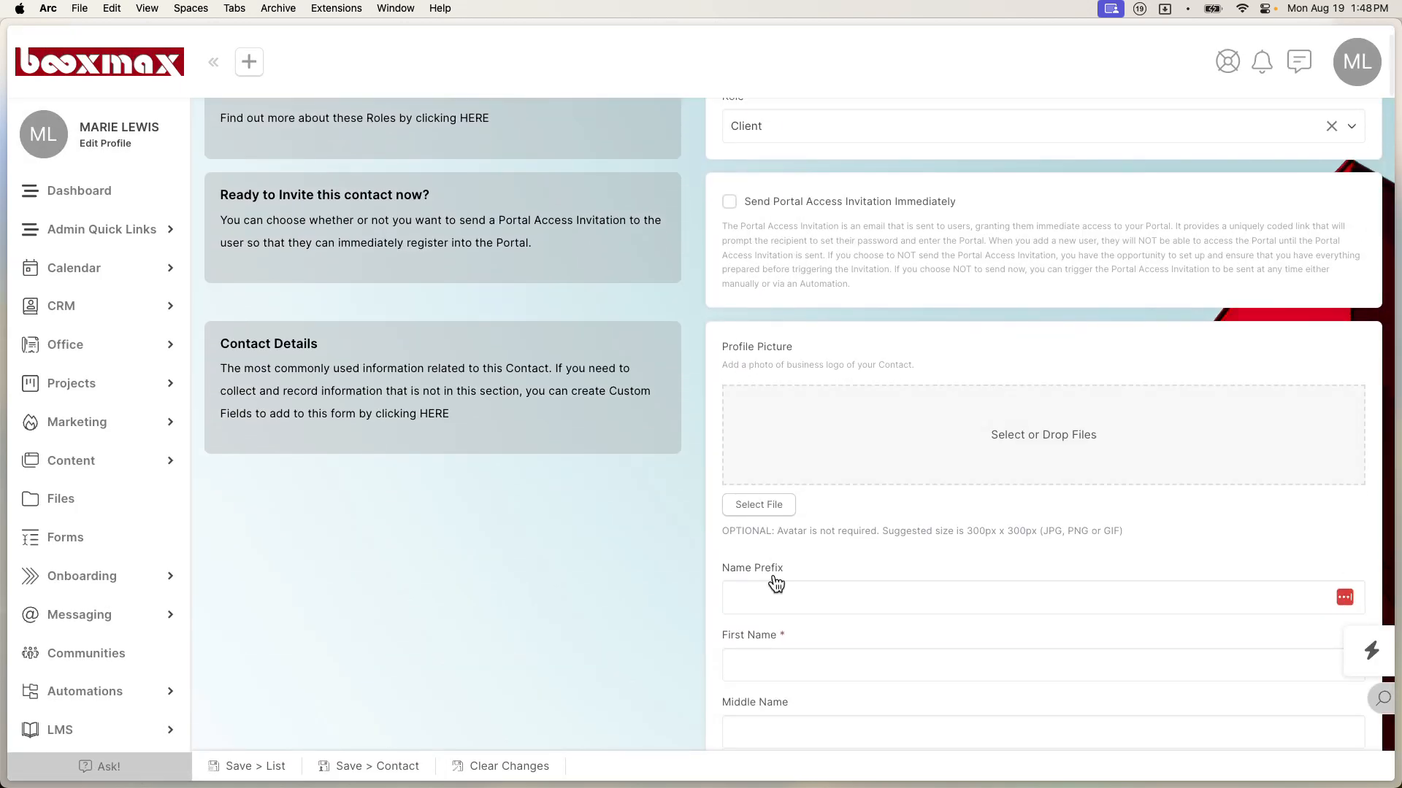
{"action": "scroll", "coordinate": [750, 644], "scroll_direction": "down", "scroll_amount": 1}
Step: Enter the contact's first and last name, fixing a typo in the last name
{"action": "left_click", "coordinate": [757, 621]}
{"action": "key", "text": "Tab"}
{"action": "key", "text": "Tab"}
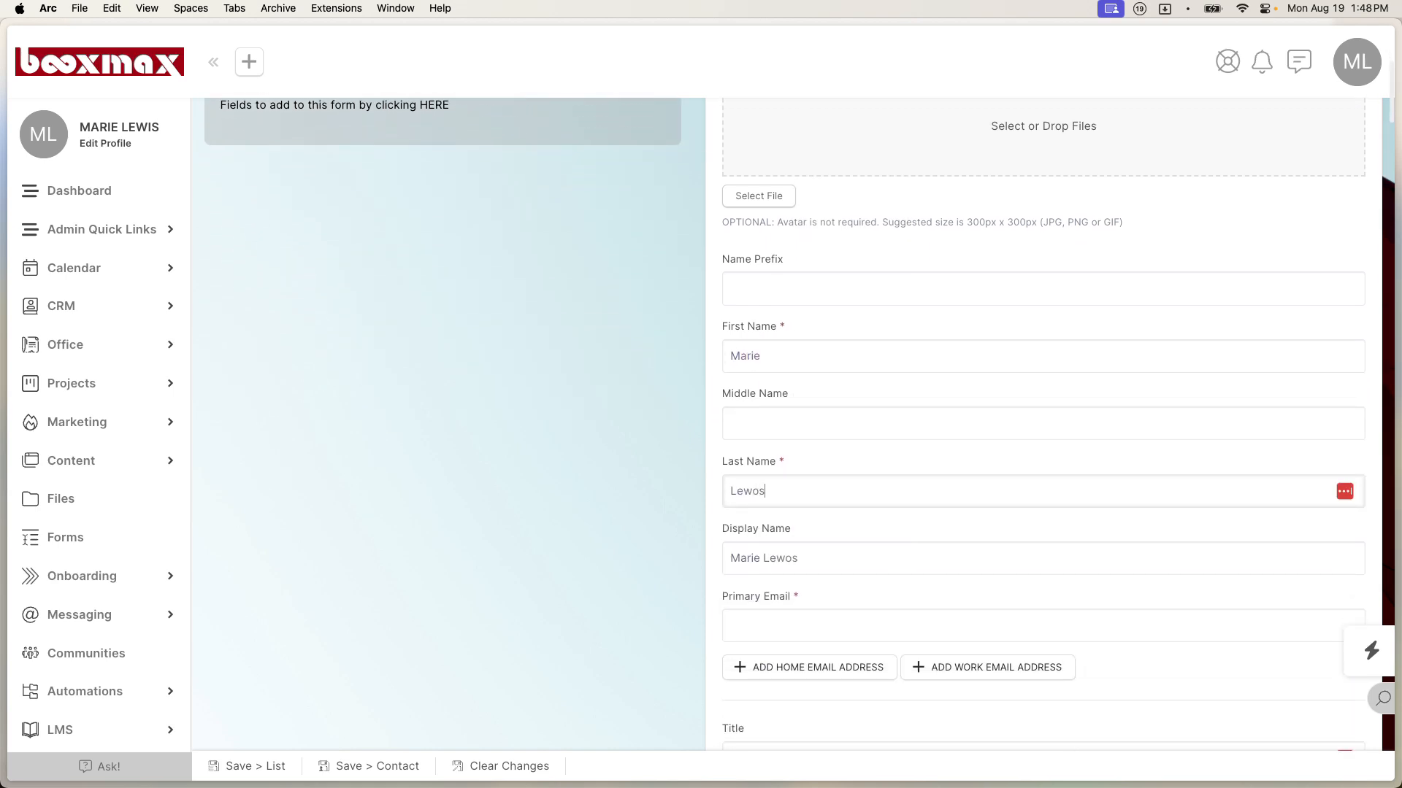
{"action": "key", "text": "ctrl+super+space"}
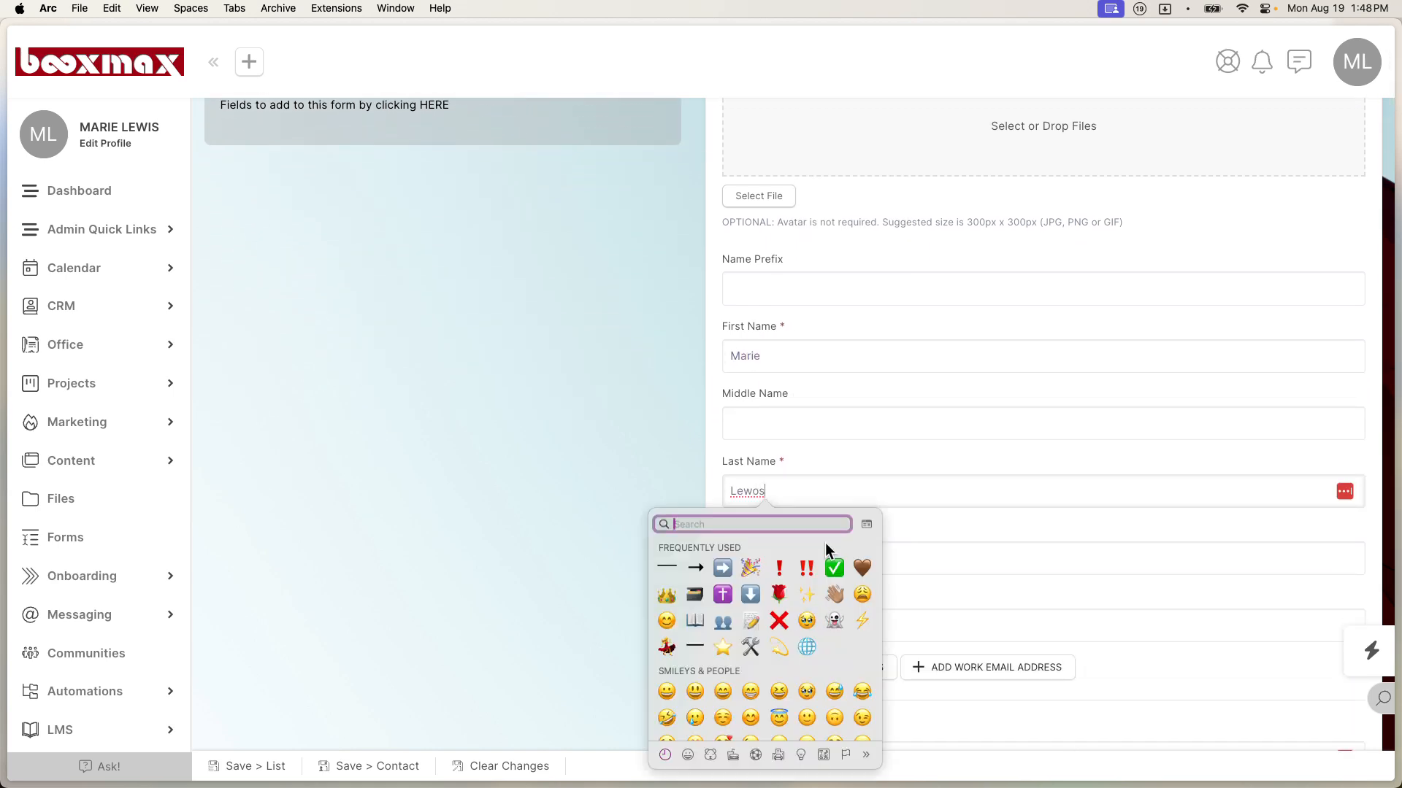
{"action": "left_click", "coordinate": [817, 491]}
{"action": "key", "text": "BackSpace"}
{"action": "key", "text": "BackSpace"}
{"action": "type", "text": "is"}
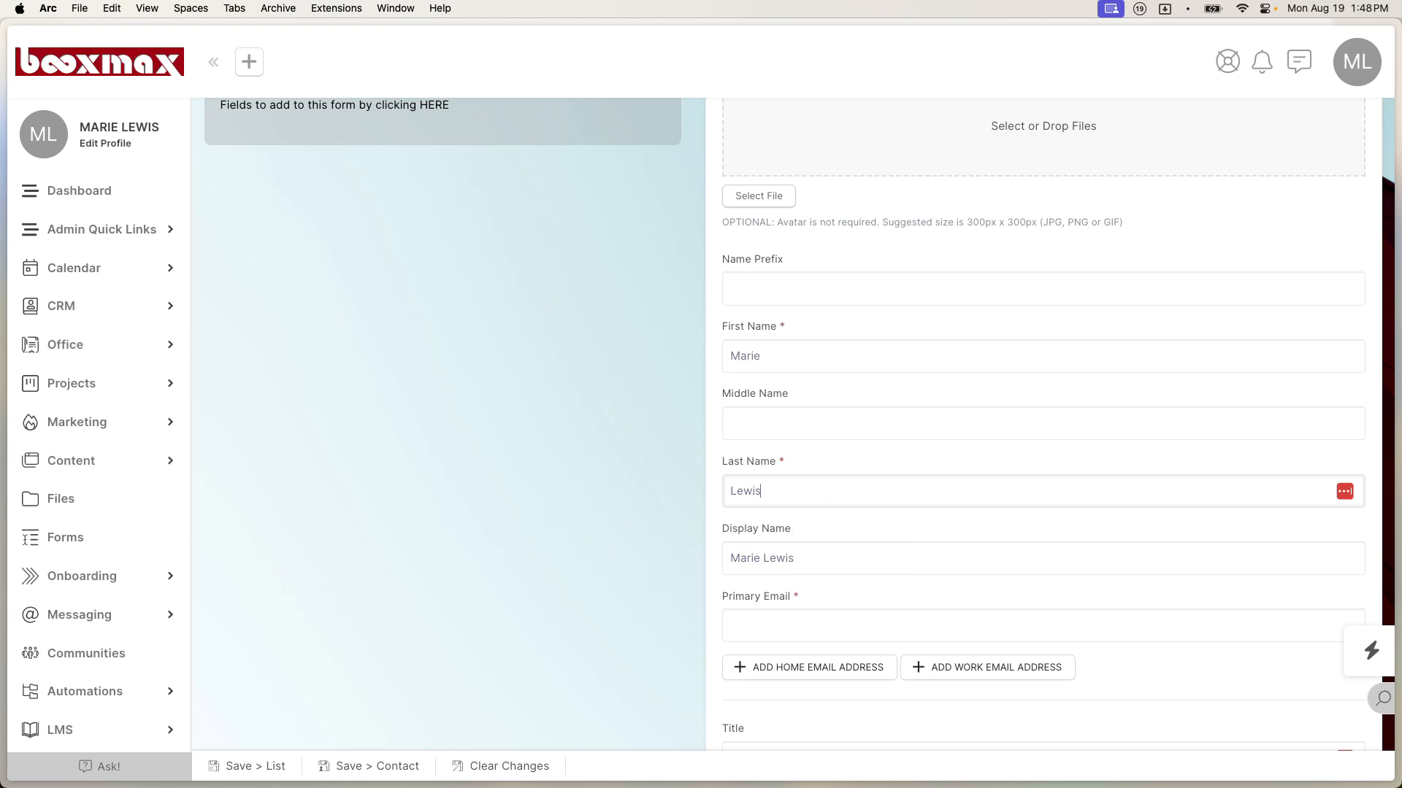
{"action": "scroll", "coordinate": [856, 545], "scroll_direction": "down", "scroll_amount": 10}
{"action": "scroll", "coordinate": [856, 544], "scroll_direction": "up", "scroll_amount": 12}
{"action": "scroll", "coordinate": [856, 545], "scroll_direction": "down", "scroll_amount": 3}
{"action": "scroll", "coordinate": [857, 545], "scroll_direction": "down", "scroll_amount": 2}
Step: Enter the contact's primary e-mail with a +test tag, save the contact, and go to Forms
{"action": "left_click", "coordinate": [847, 544]}
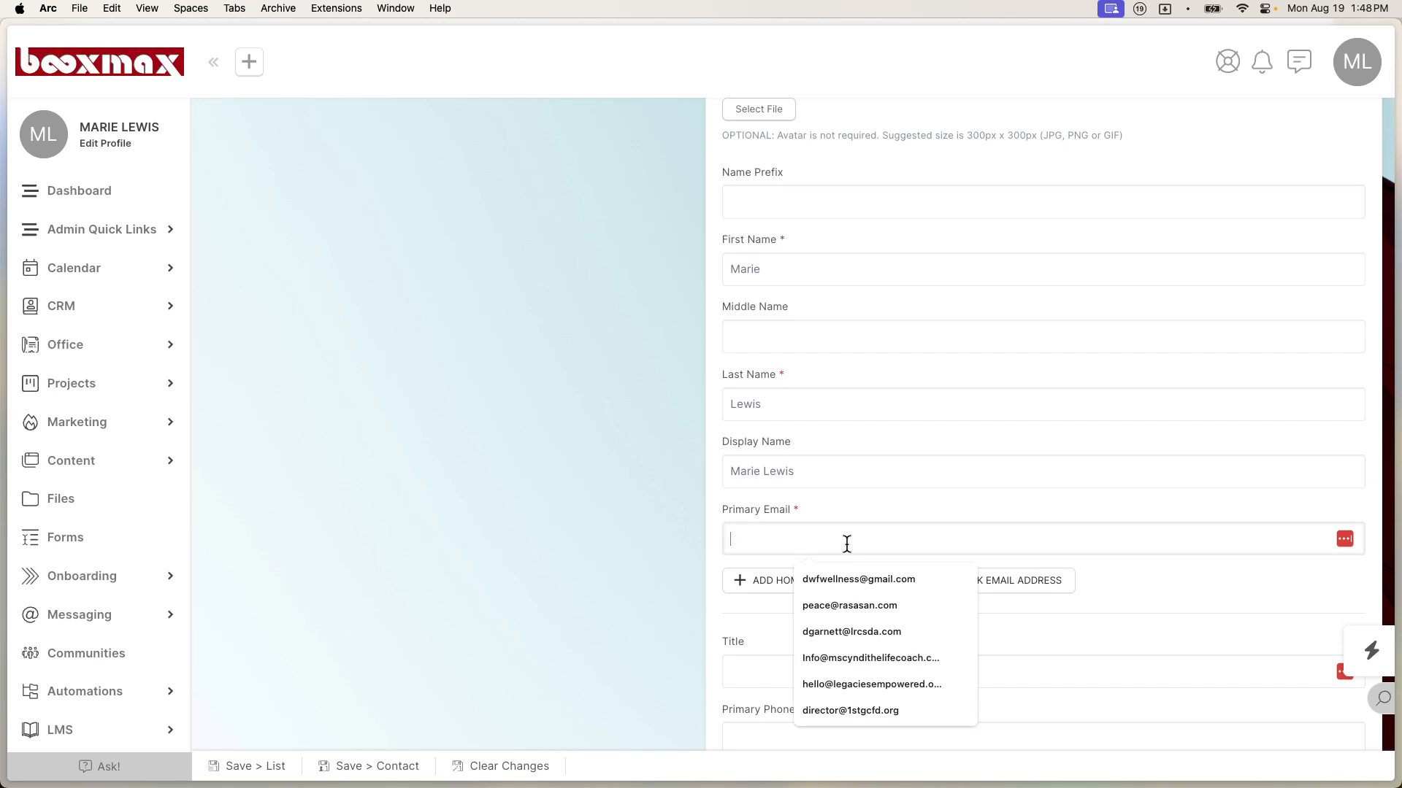
{"action": "key", "text": "Down"}
{"action": "key", "text": "Return"}
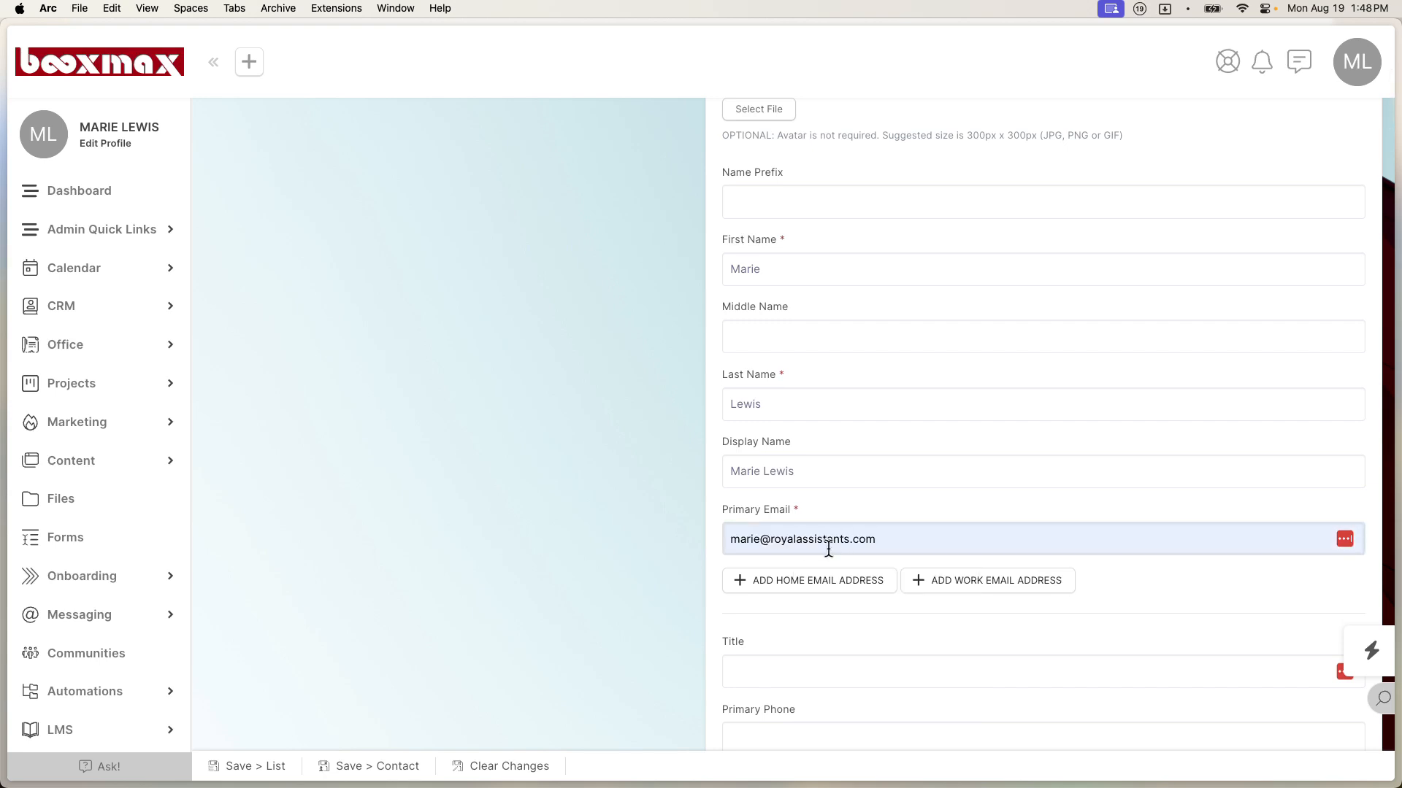
{"action": "left_click", "coordinate": [757, 539]}
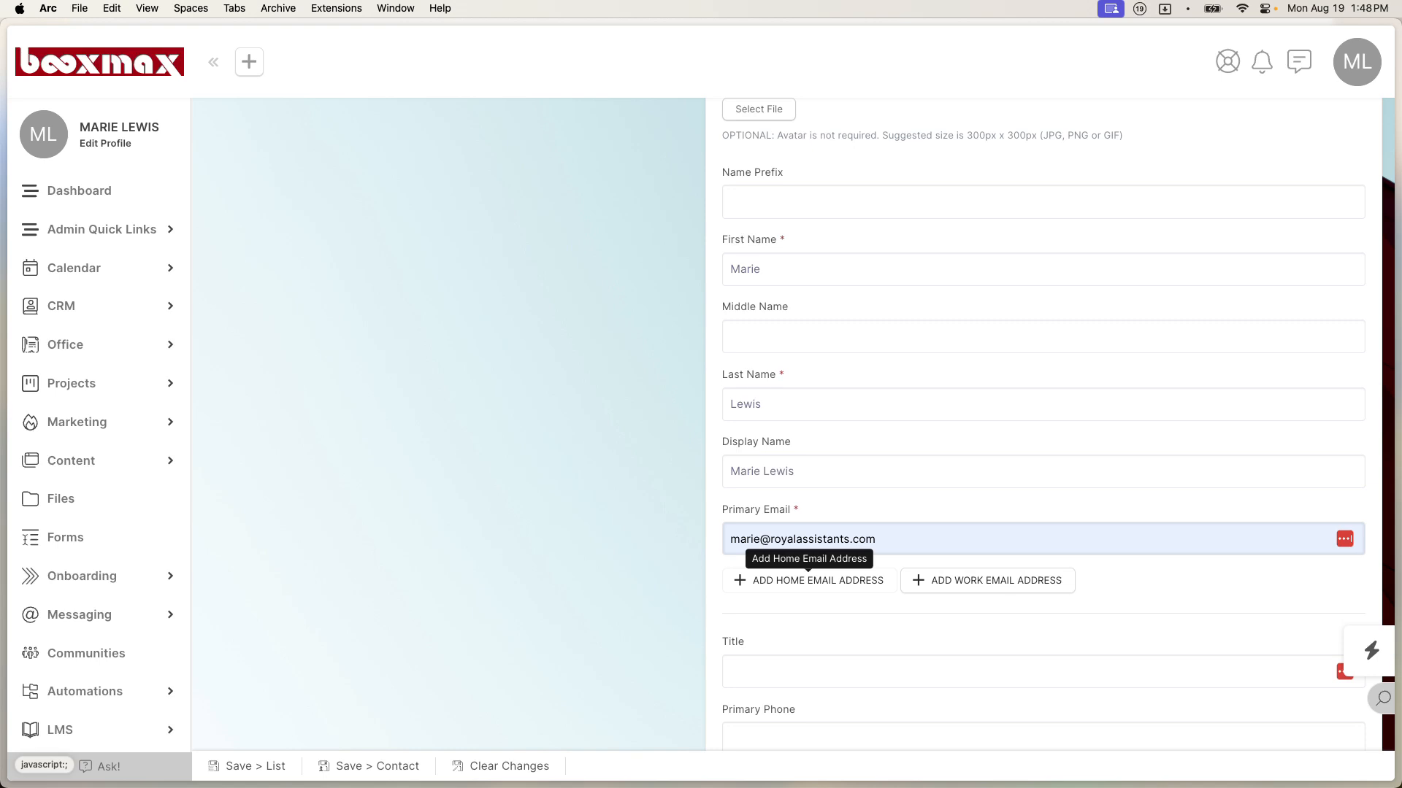
{"action": "type", "text": "+test"}
{"action": "scroll", "coordinate": [864, 586], "scroll_direction": "down", "scroll_amount": 5}
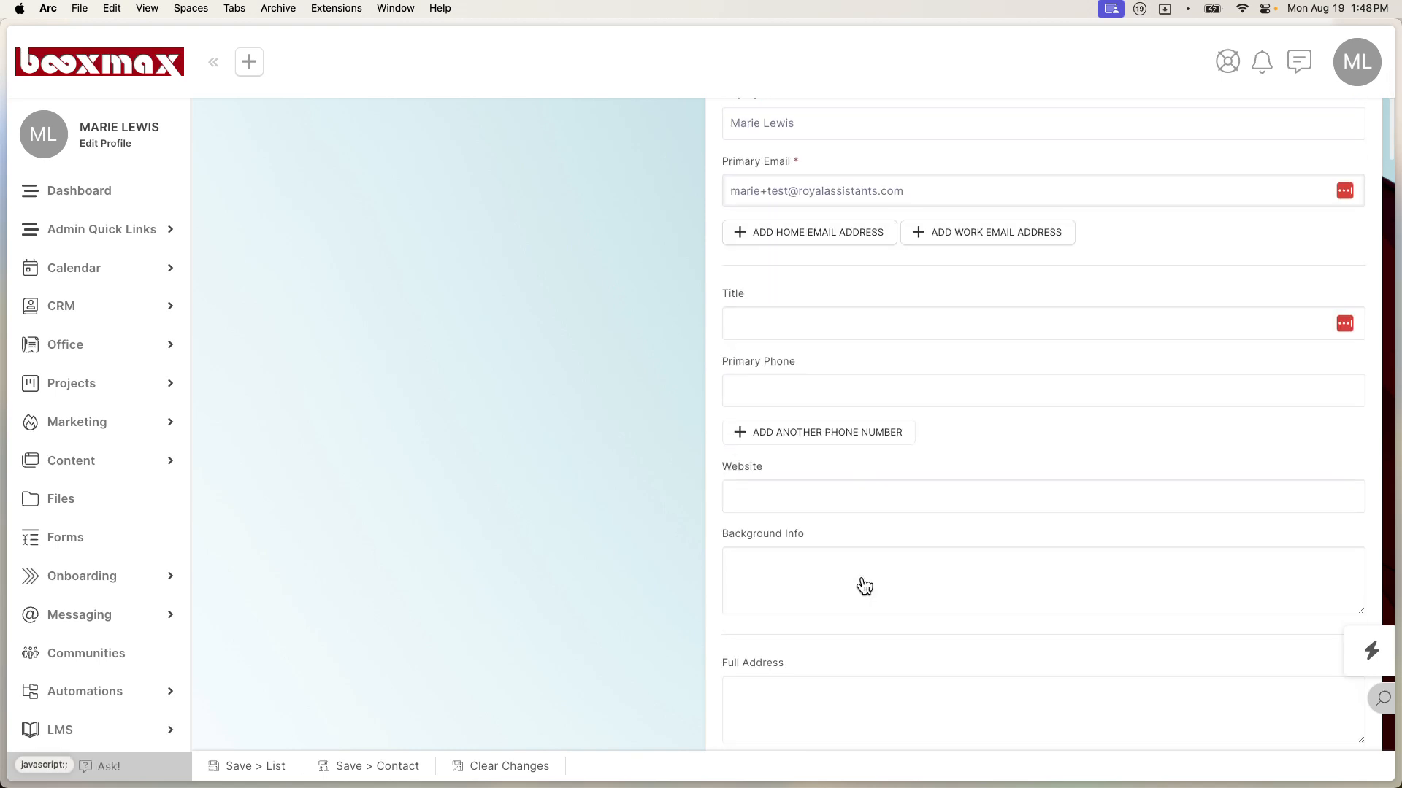
{"action": "scroll", "coordinate": [863, 586], "scroll_direction": "down", "scroll_amount": 20}
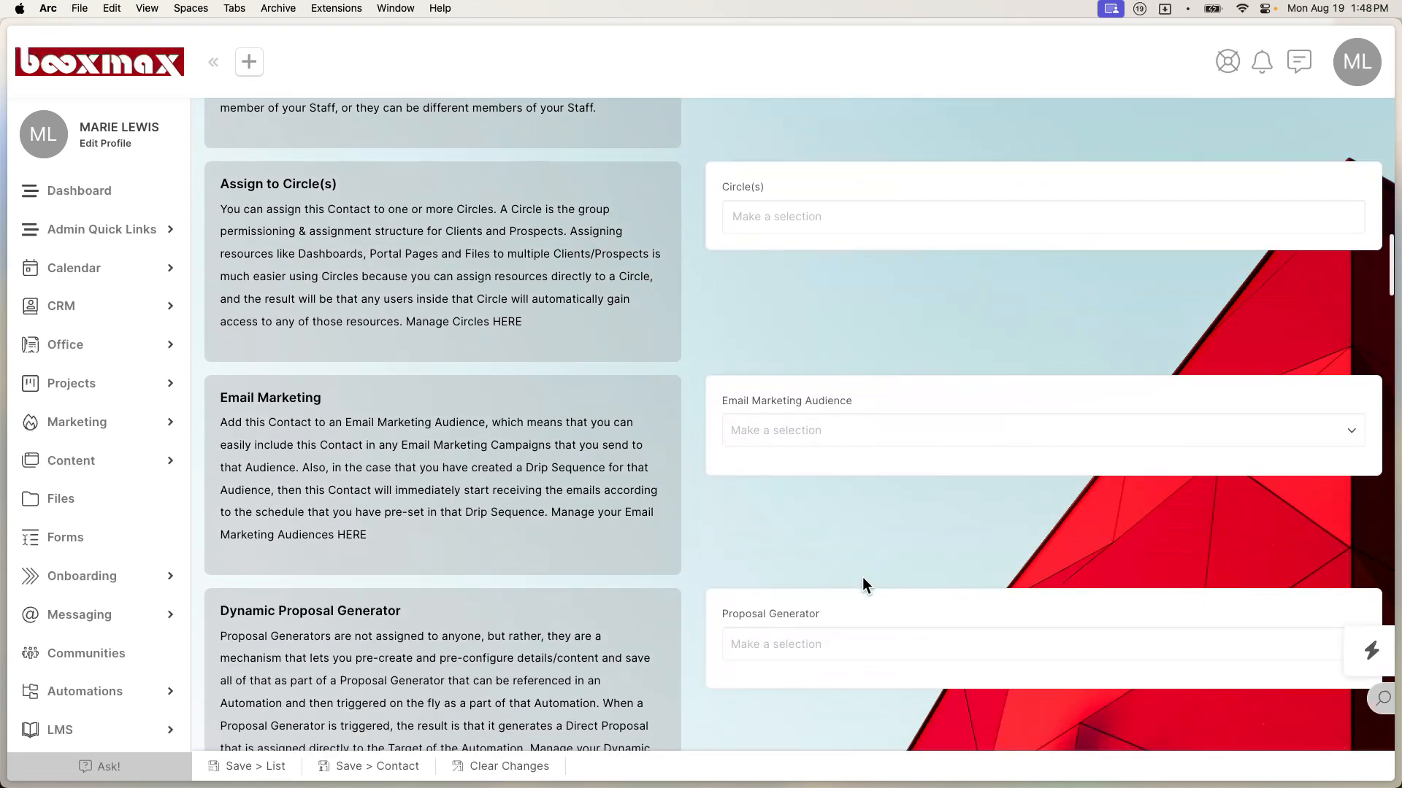
{"action": "scroll", "coordinate": [863, 585], "scroll_direction": "down", "scroll_amount": 20}
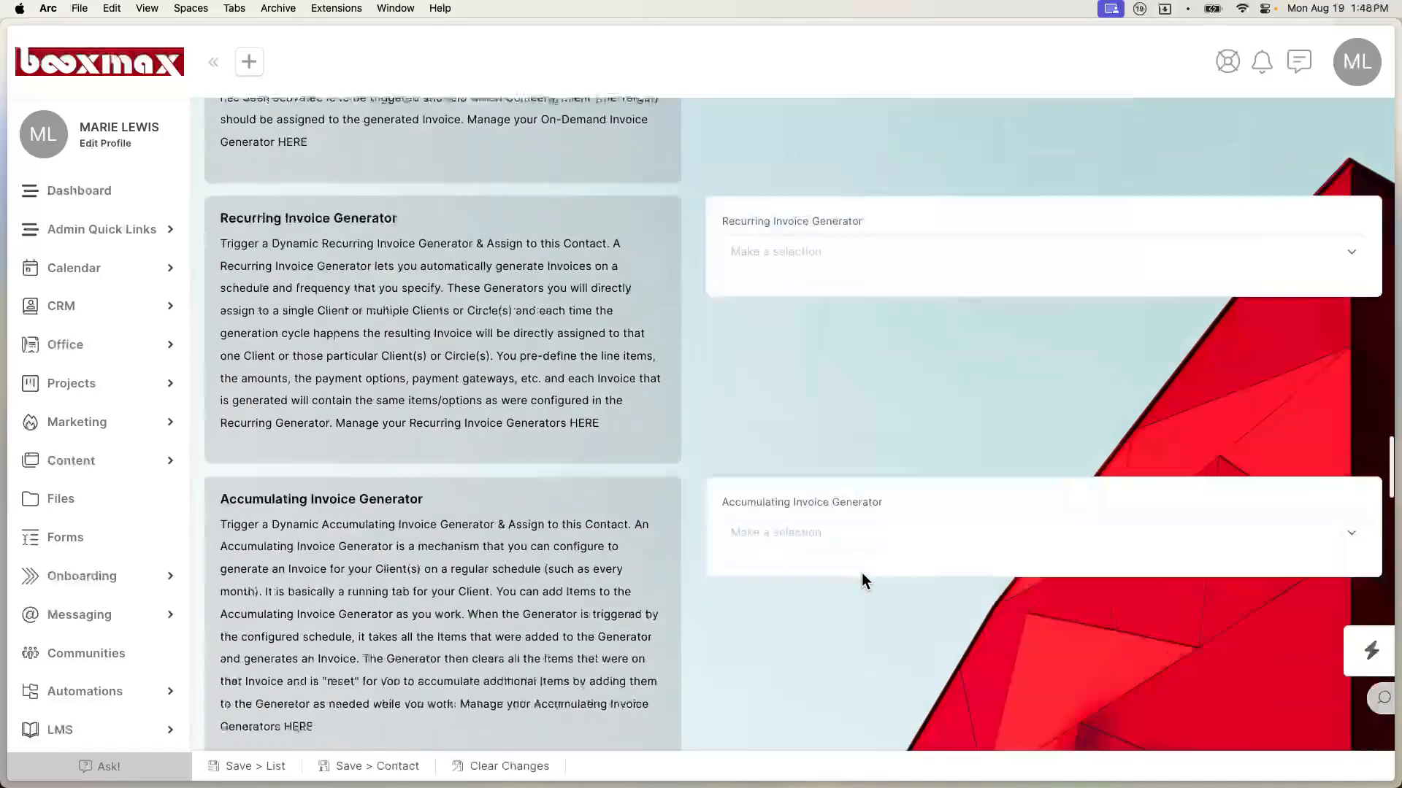
{"action": "scroll", "coordinate": [862, 581], "scroll_direction": "down", "scroll_amount": 20}
{"action": "scroll", "coordinate": [862, 577], "scroll_direction": "down", "scroll_amount": 5}
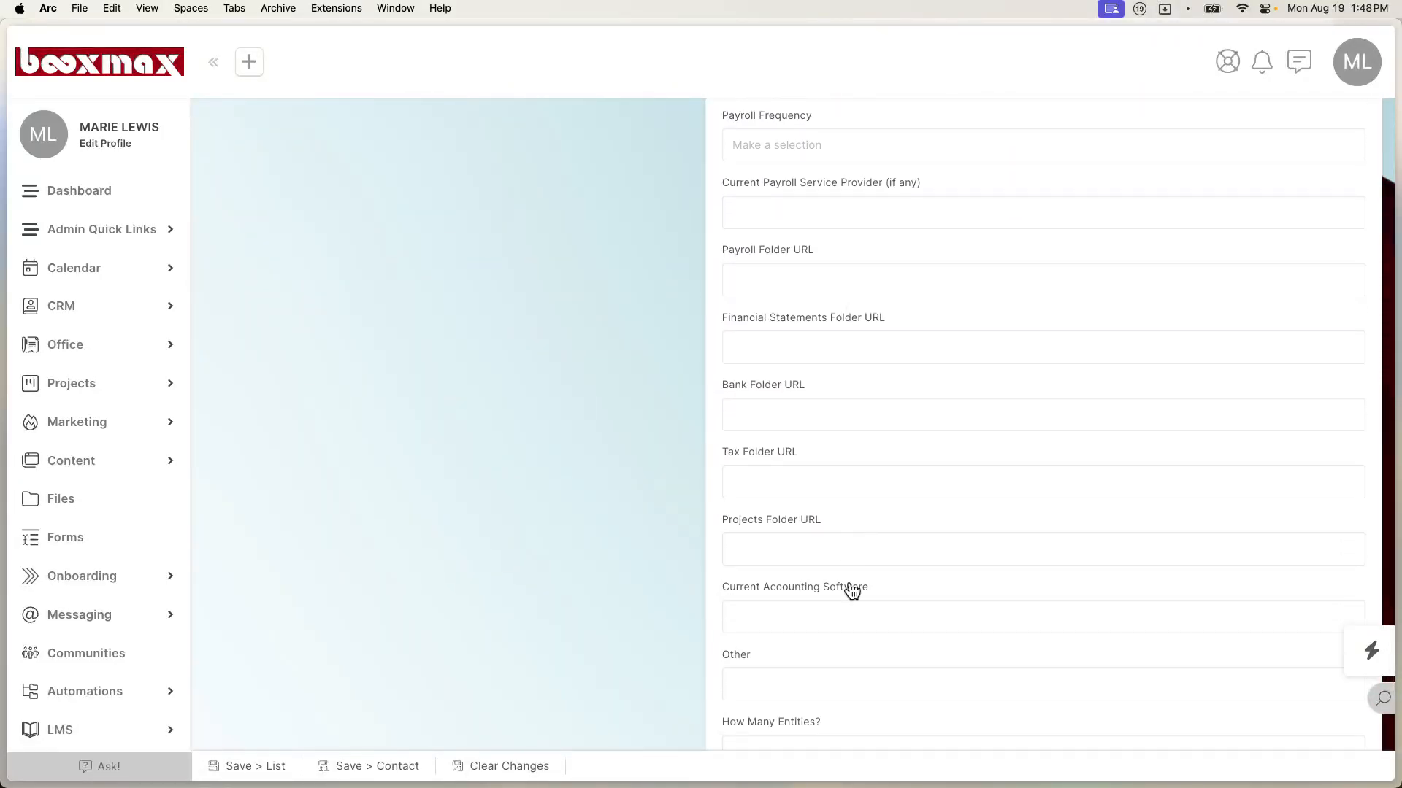
{"action": "left_click", "coordinate": [273, 773]}
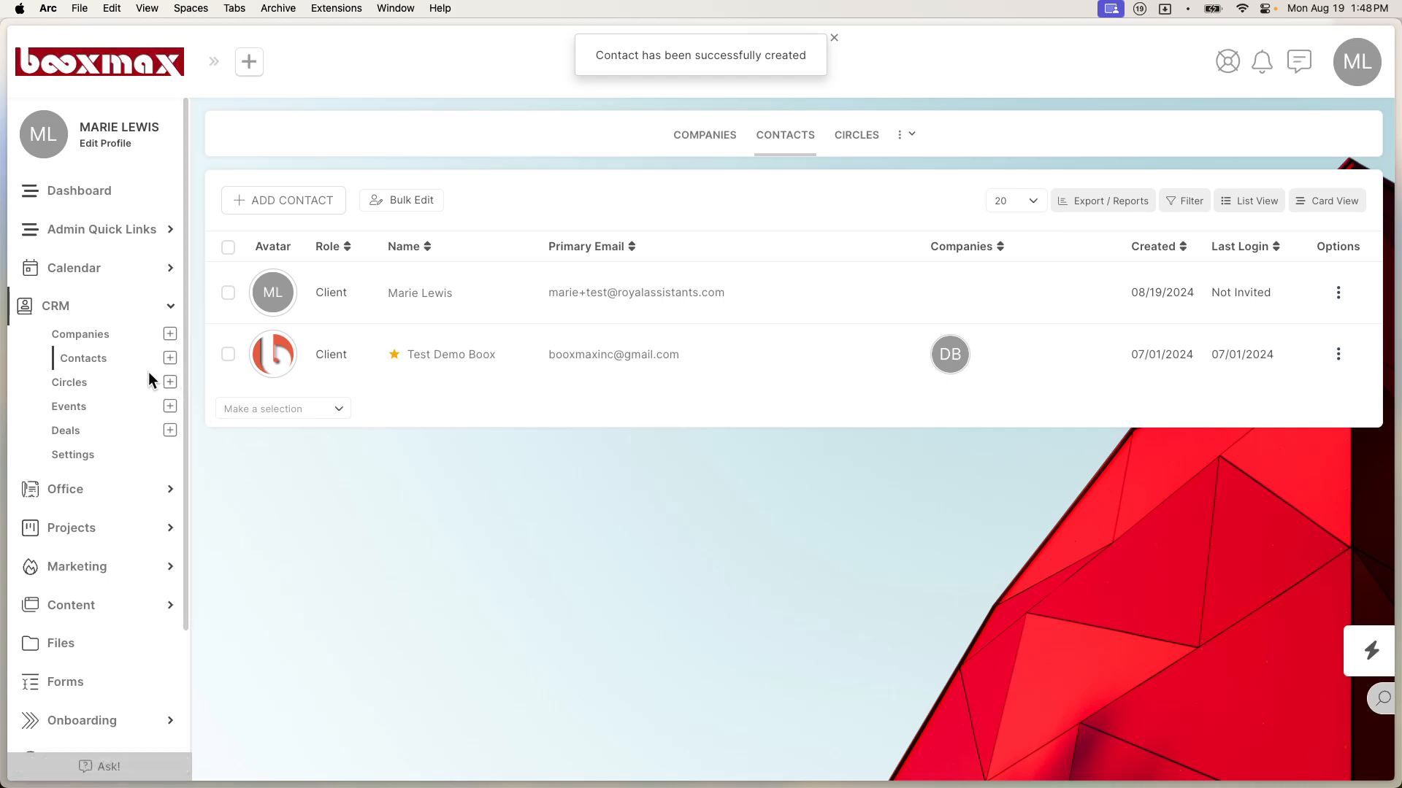
{"action": "mouse_move", "coordinate": [3, 376]}
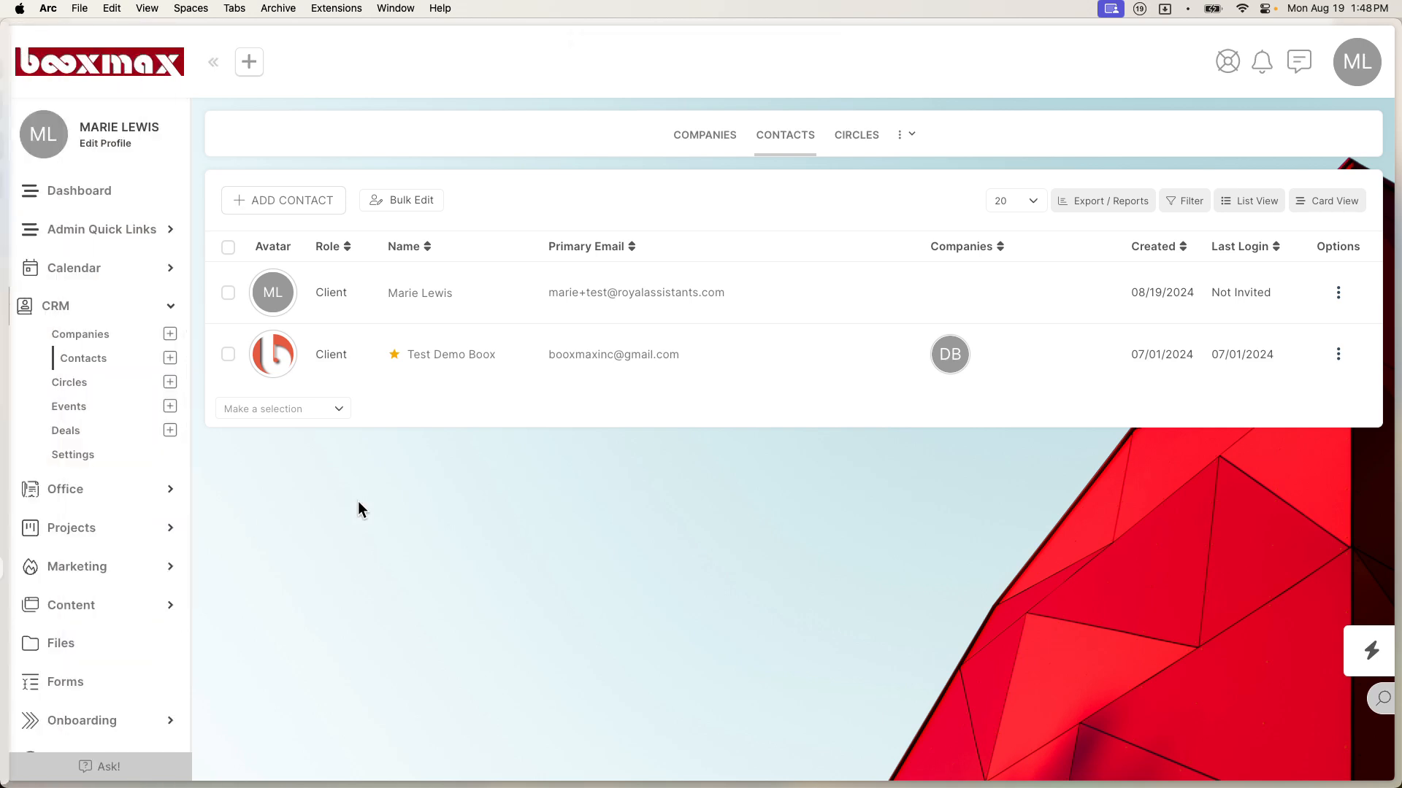
{"action": "left_click", "coordinate": [75, 687]}
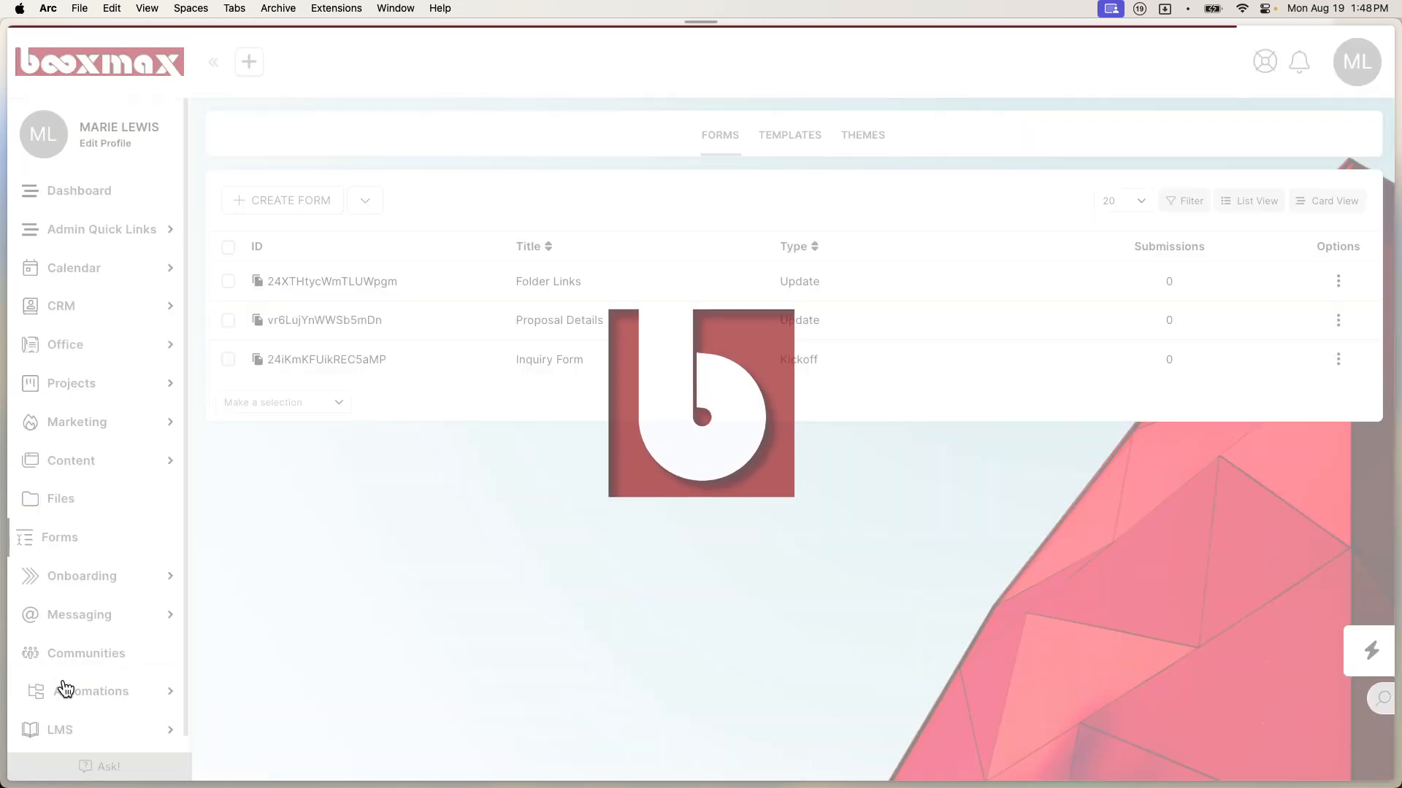
Step: Edit the Folder Links form and show the Financial Statements and Payroll folder URL fields for companies
{"action": "left_click", "coordinate": [1338, 286]}
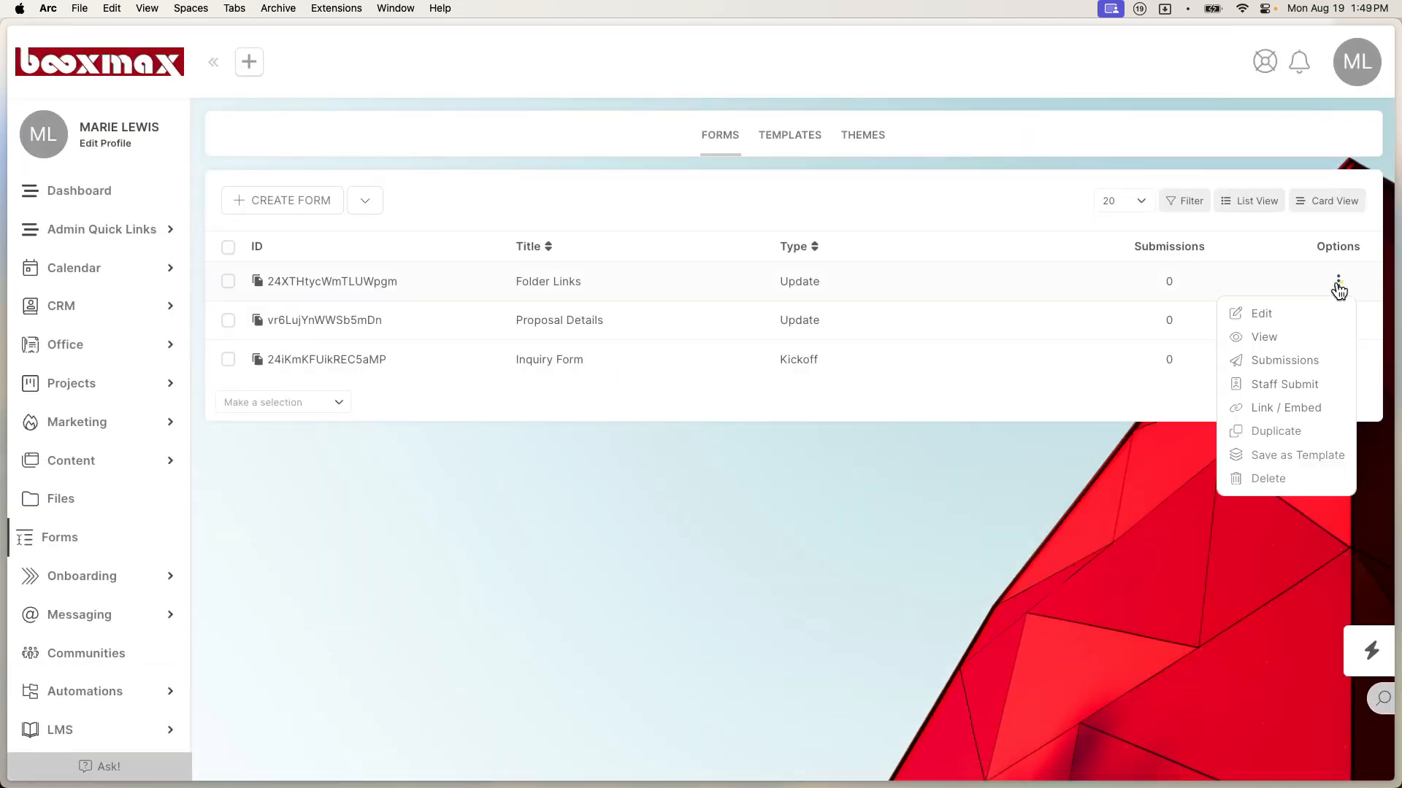
{"action": "left_click", "coordinate": [1292, 318]}
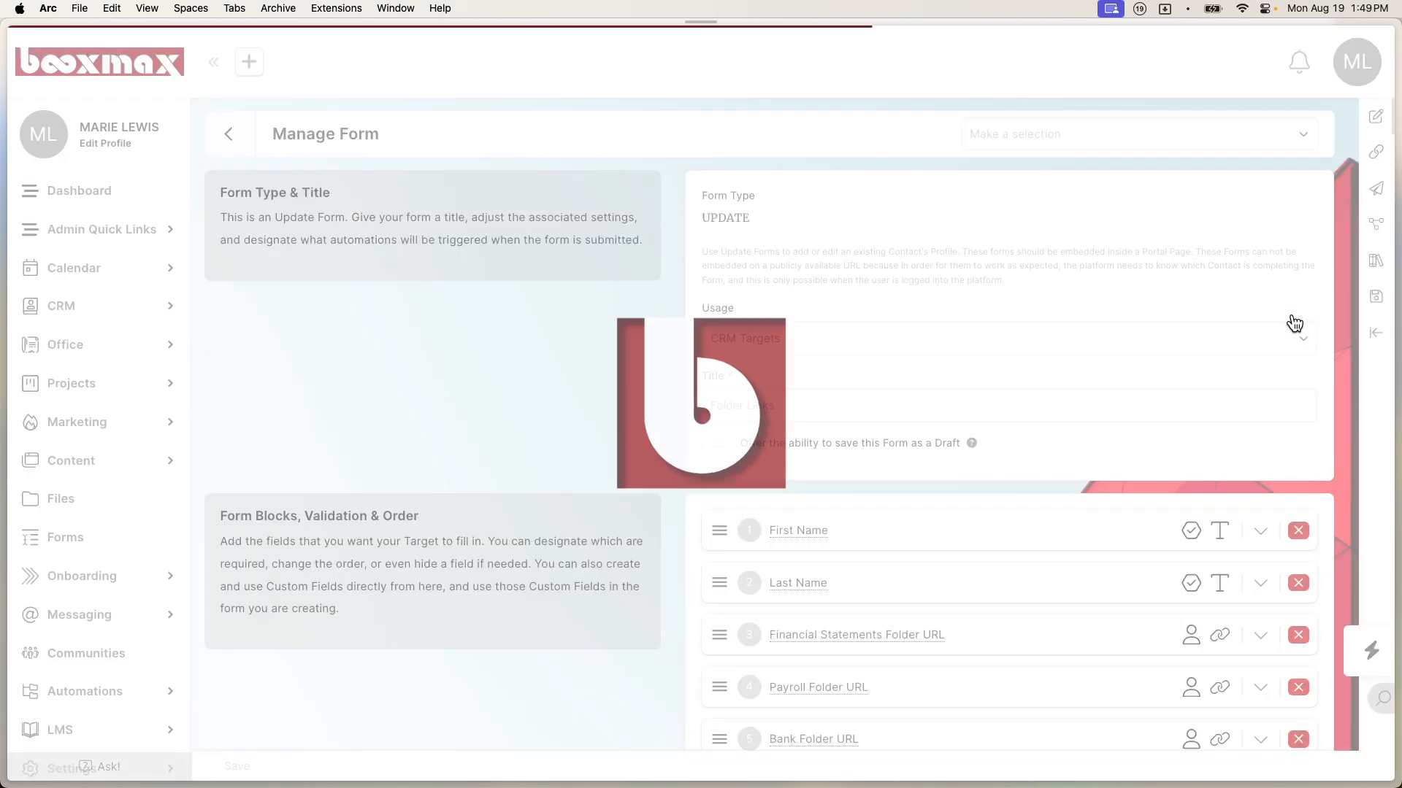
{"action": "scroll", "coordinate": [1119, 466], "scroll_direction": "down", "scroll_amount": 3}
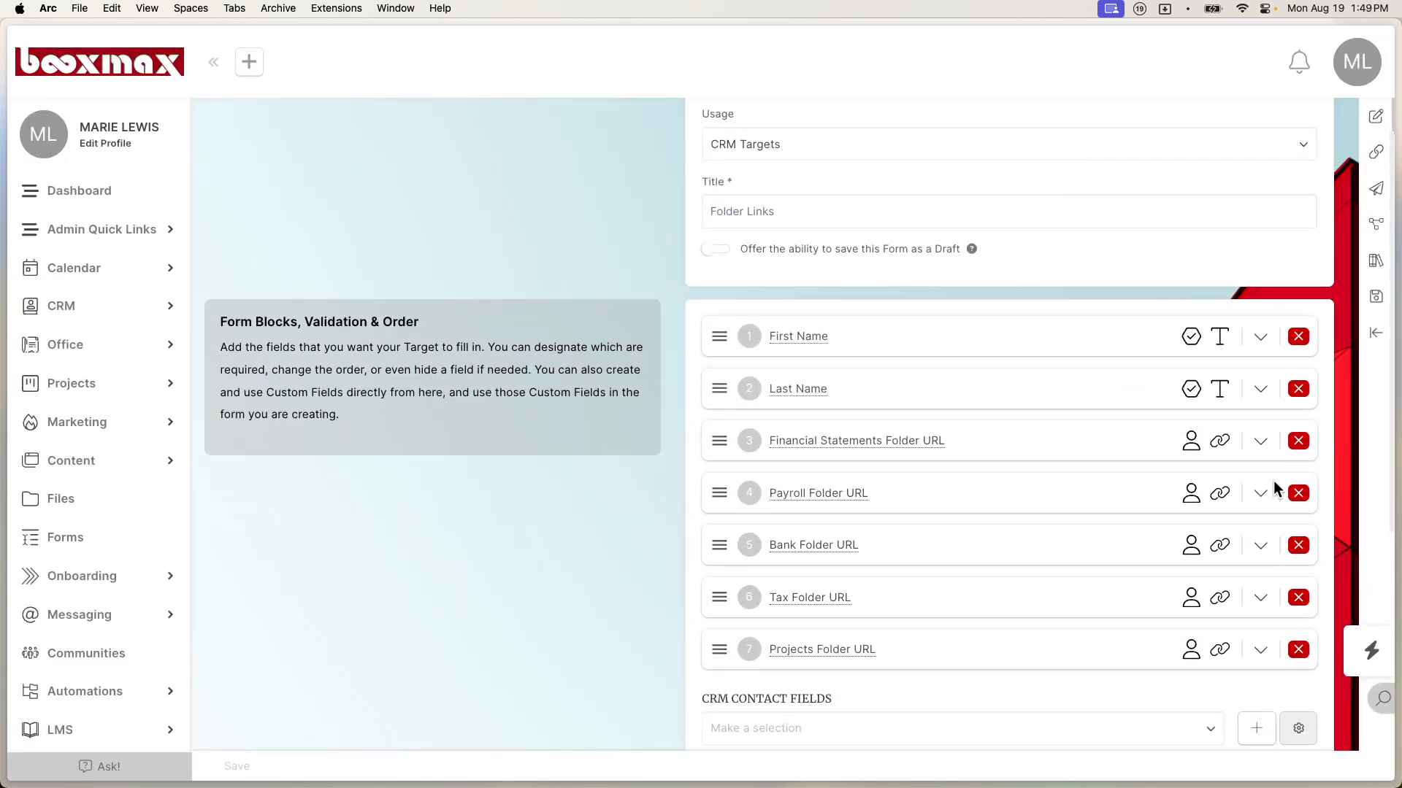
{"action": "left_click", "coordinate": [1260, 441]}
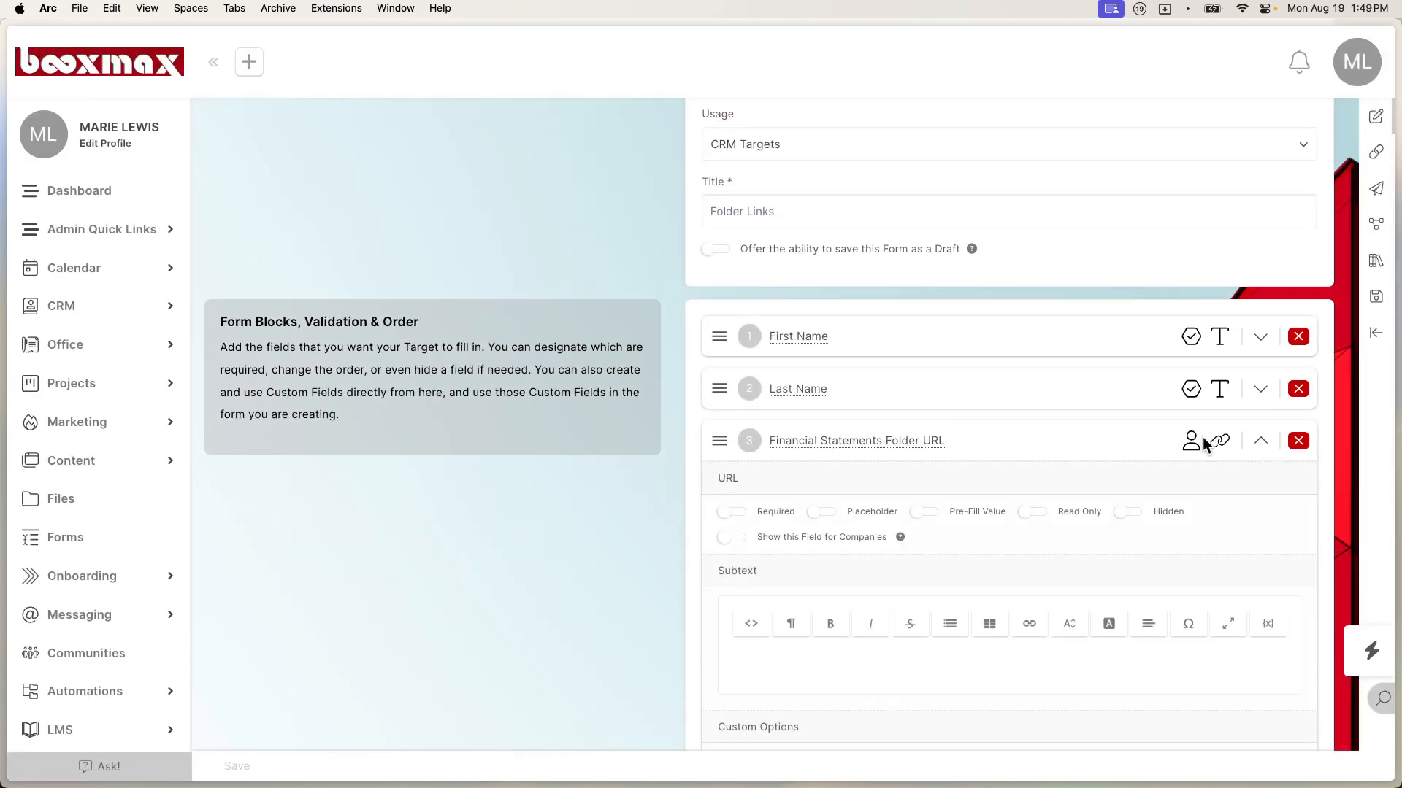
{"action": "left_click", "coordinate": [730, 540]}
{"action": "scroll", "coordinate": [1138, 497], "scroll_direction": "down", "scroll_amount": 2}
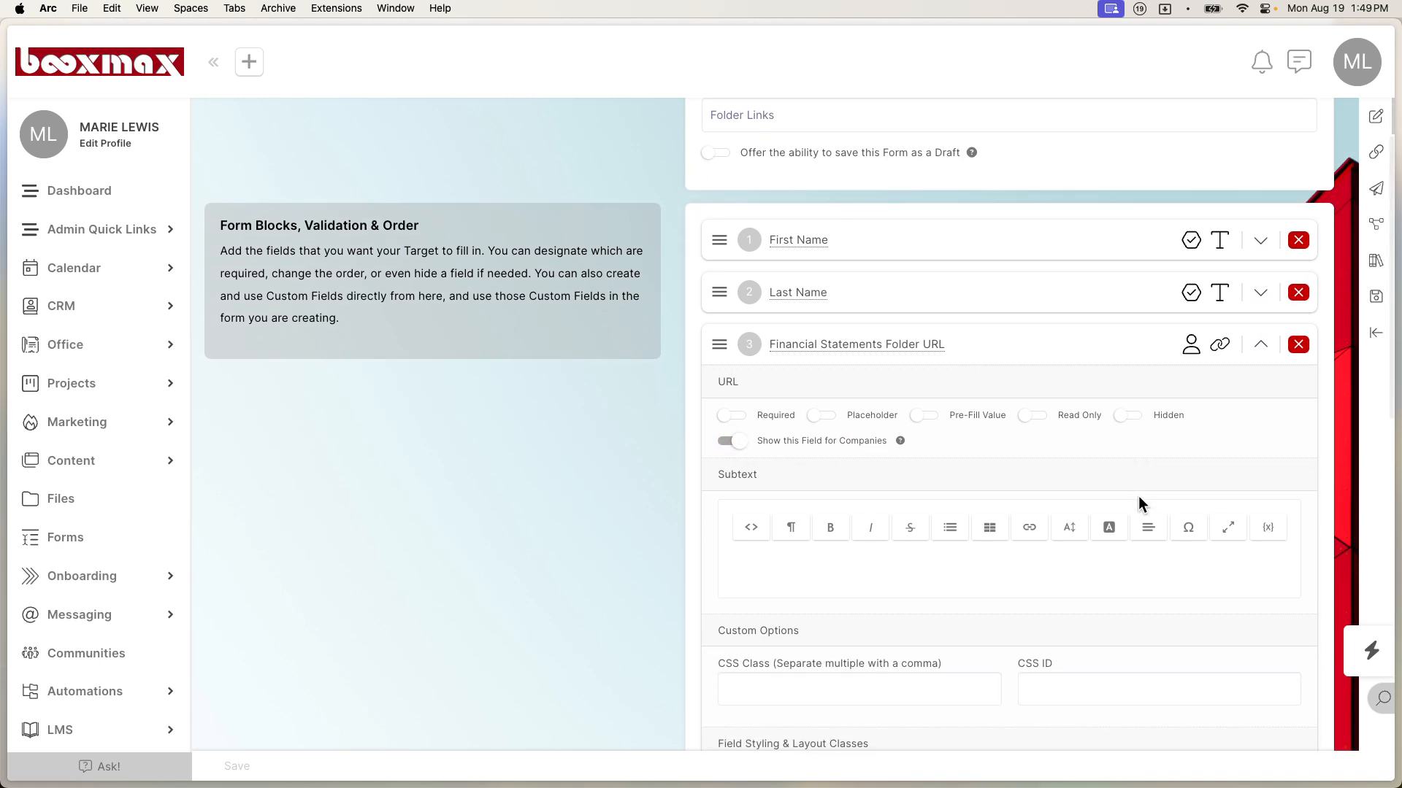
{"action": "left_click", "coordinate": [1259, 346]}
{"action": "left_click", "coordinate": [1260, 398]}
{"action": "left_click", "coordinate": [733, 495]}
{"action": "left_click", "coordinate": [1261, 397]}
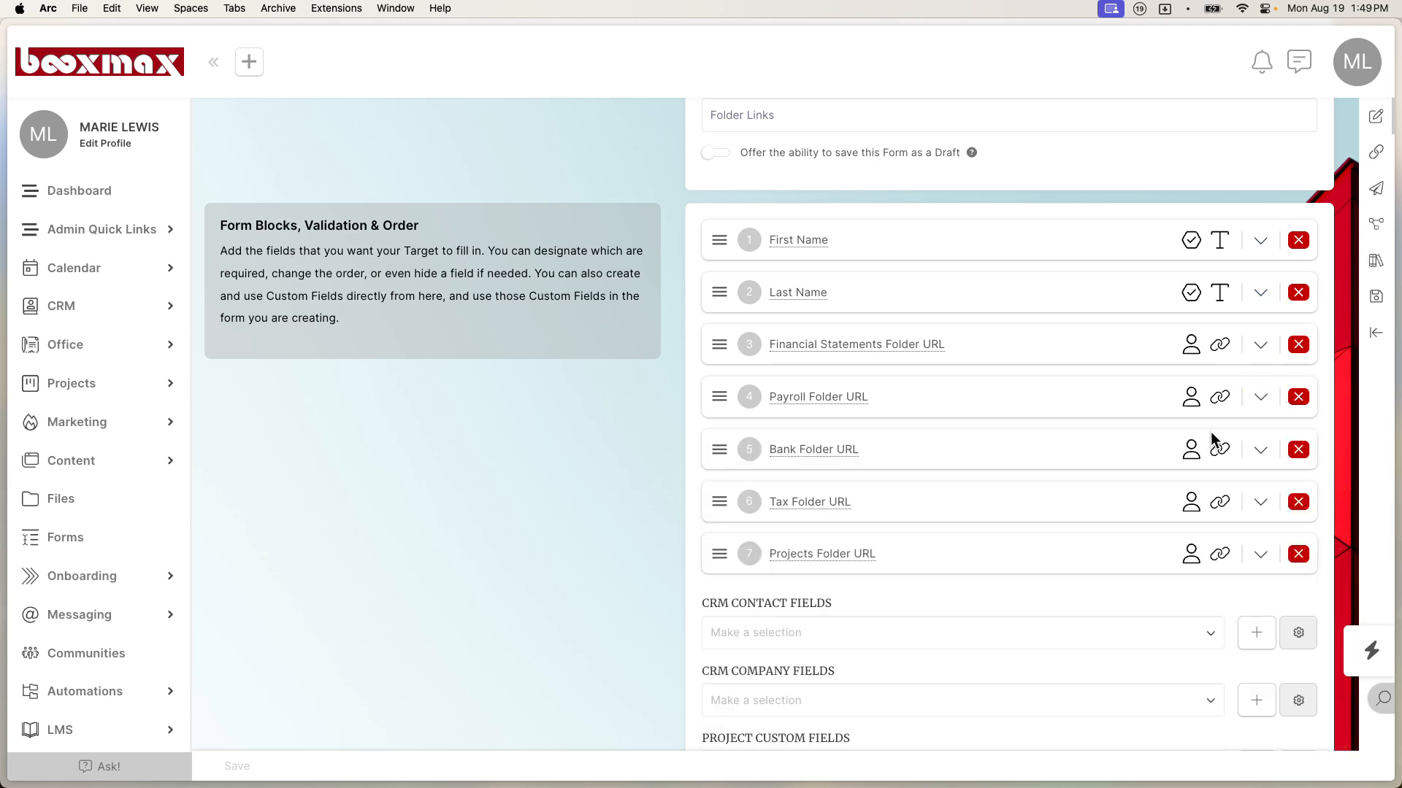
{"action": "scroll", "coordinate": [1197, 453], "scroll_direction": "down", "scroll_amount": 1}
Step: Show the Bank, Tax and Projects folder URL fields for companies
{"action": "left_click", "coordinate": [1258, 398]}
{"action": "left_click", "coordinate": [731, 492]}
{"action": "left_click", "coordinate": [1258, 396]}
{"action": "left_click", "coordinate": [1260, 448]}
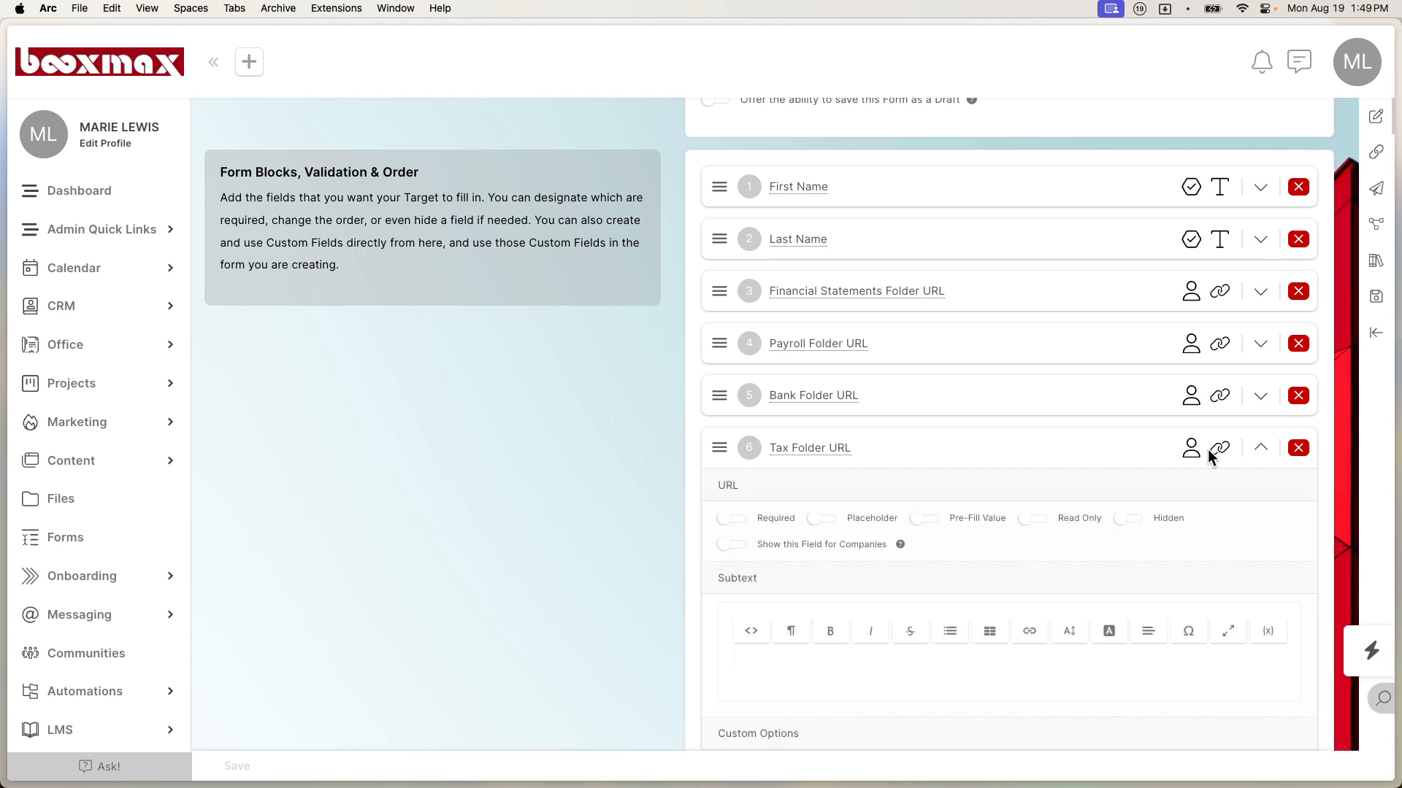
{"action": "left_click", "coordinate": [730, 545]}
{"action": "left_click", "coordinate": [1254, 456]}
{"action": "left_click", "coordinate": [1261, 502]}
{"action": "left_click", "coordinate": [730, 598]}
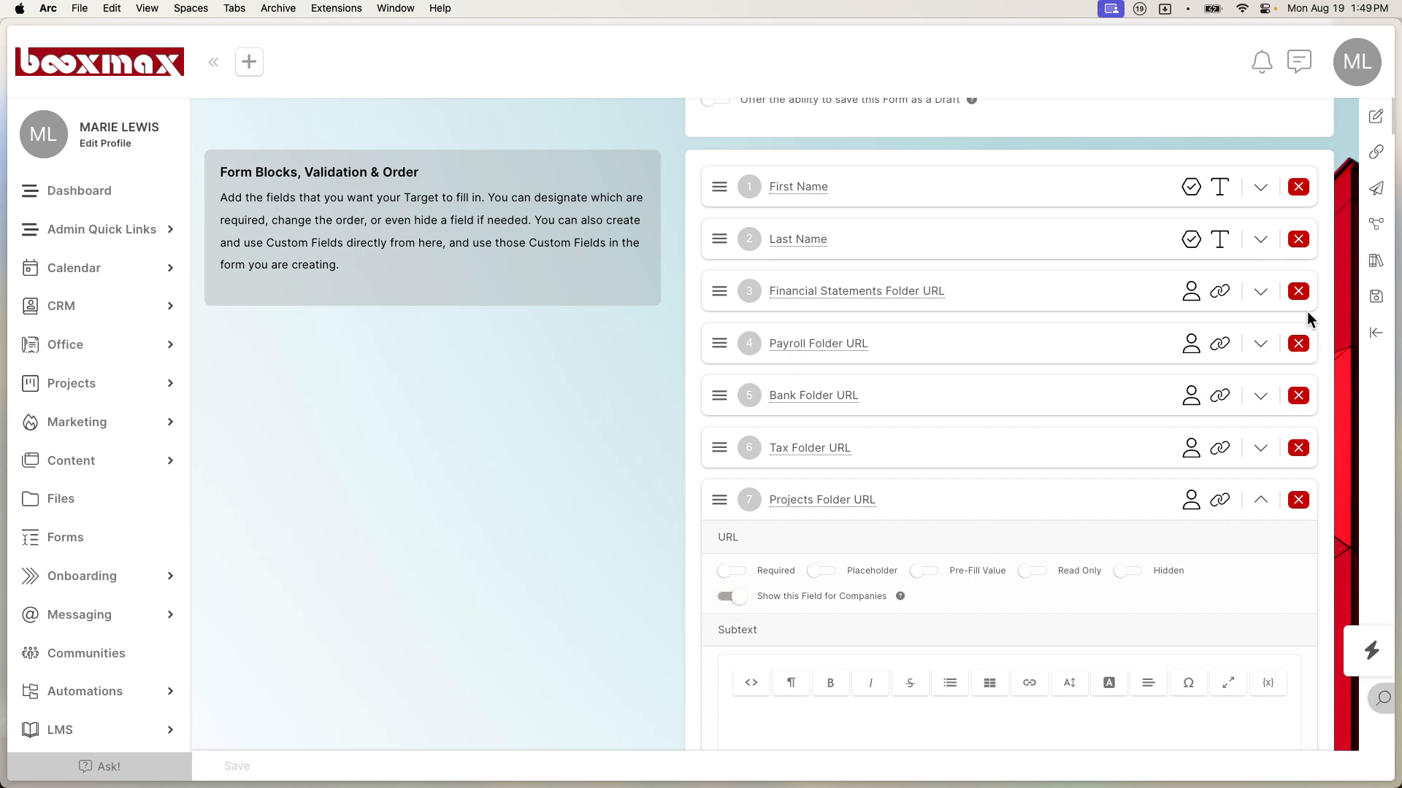
Step: Turn on Pre-Fill Value for the Projects, Tax, Bank, Payroll and Financial Statements folder URL fields
{"action": "left_click", "coordinate": [927, 572]}
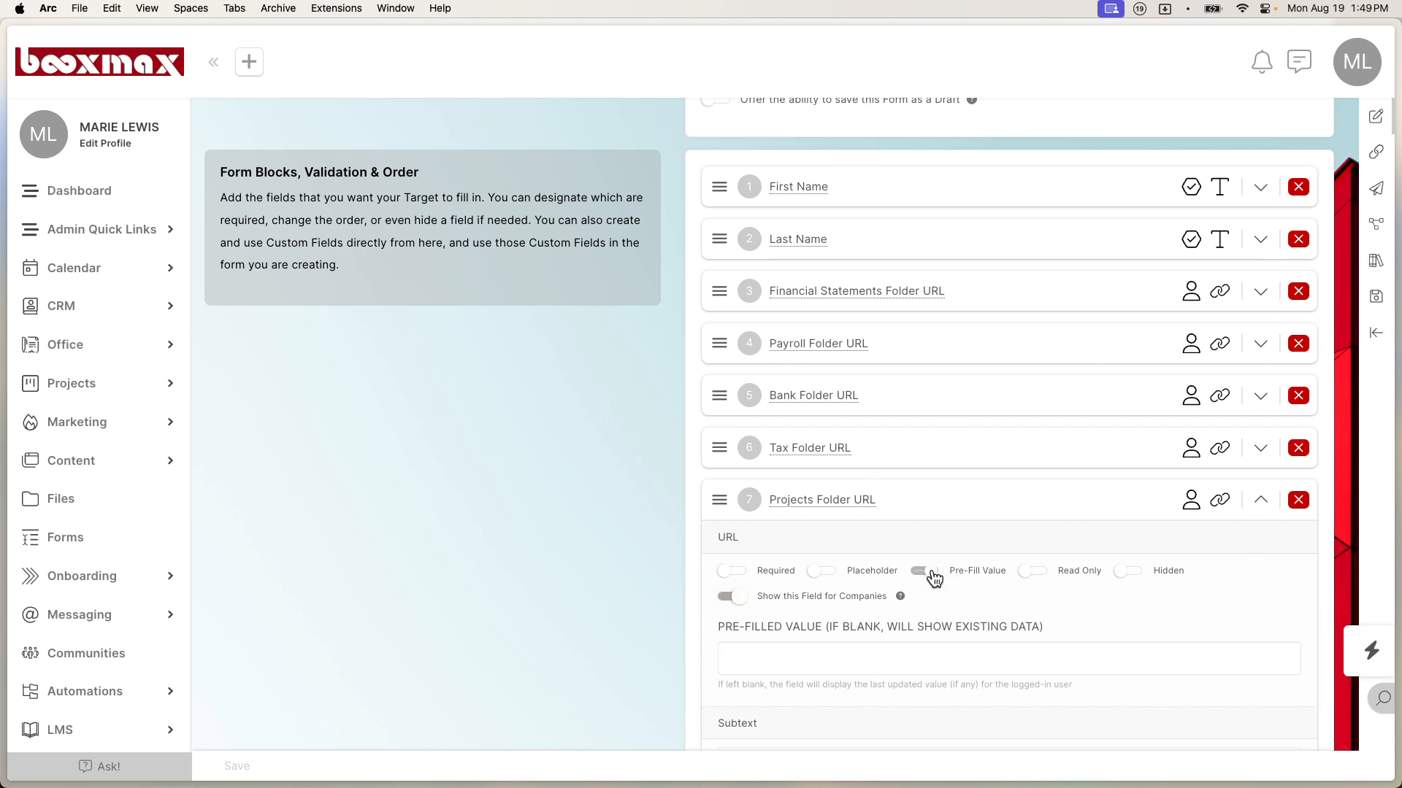
{"action": "left_click", "coordinate": [1261, 449]}
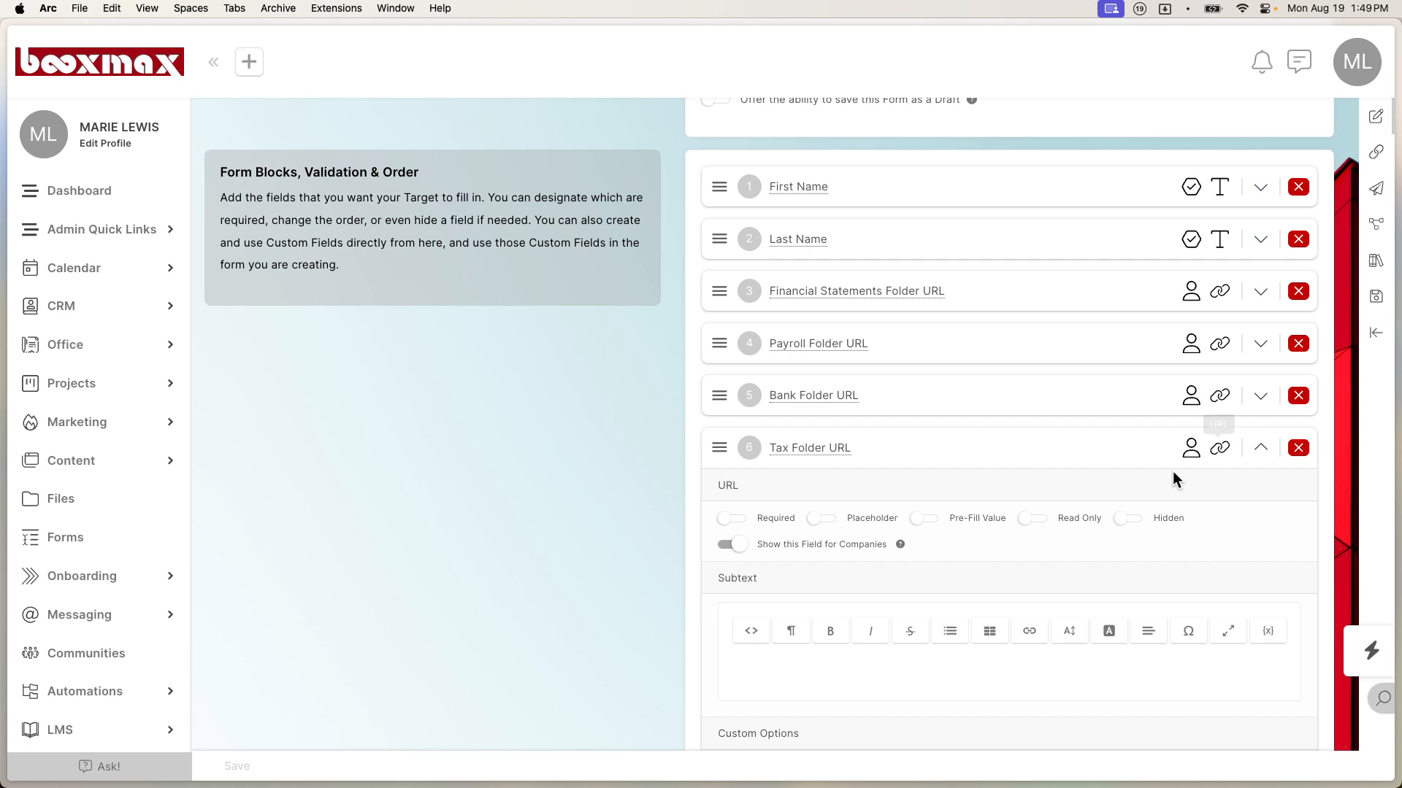
{"action": "left_click", "coordinate": [921, 519]}
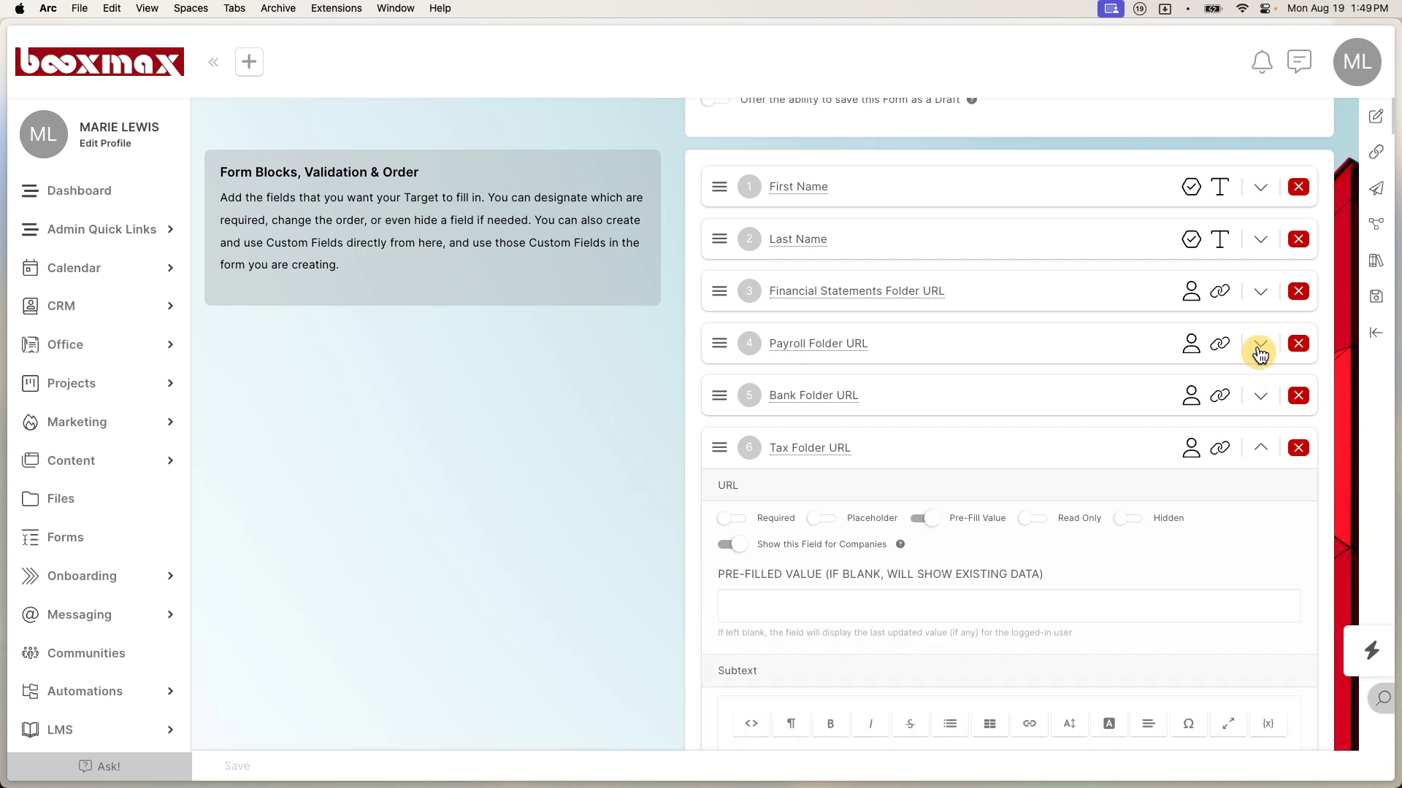
{"action": "left_click", "coordinate": [1260, 395]}
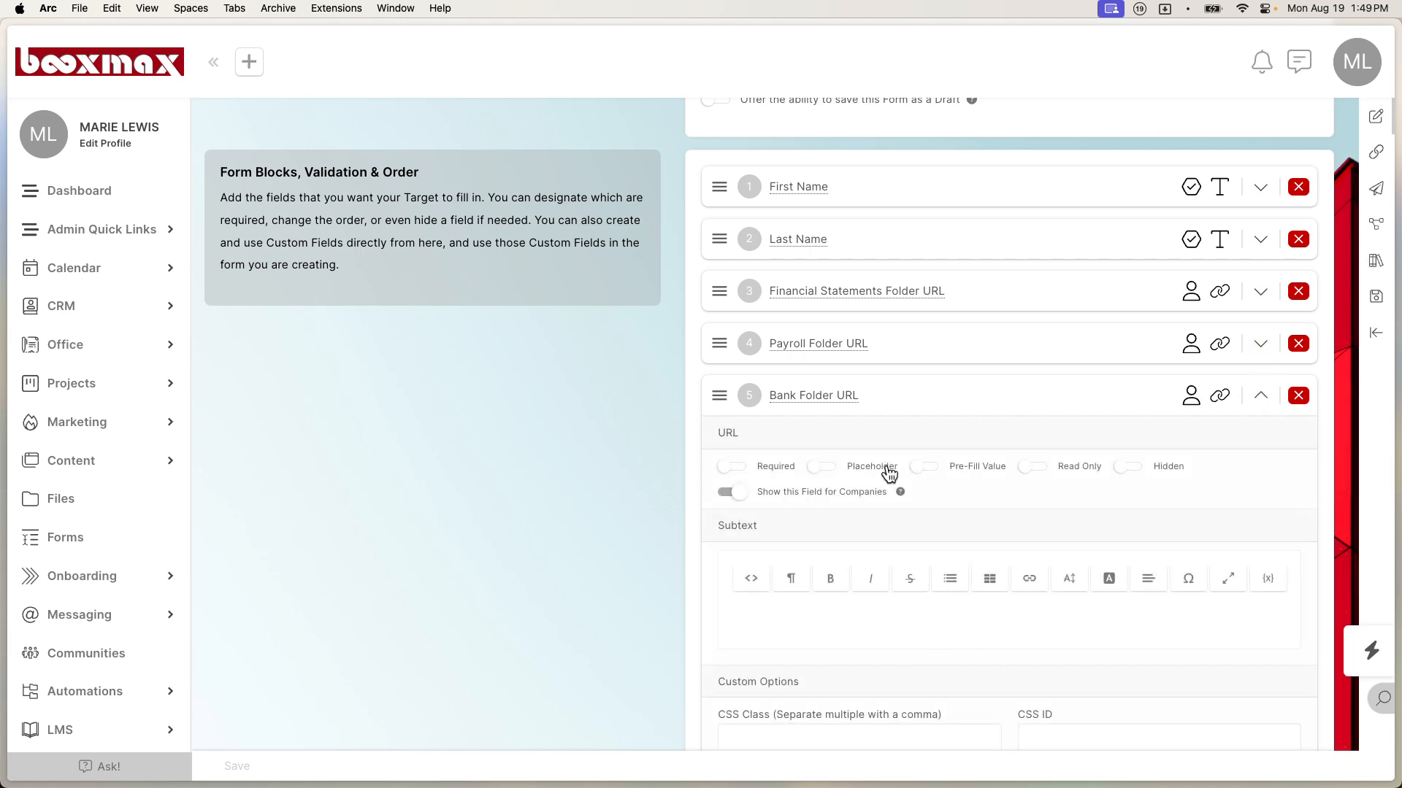
{"action": "left_click", "coordinate": [925, 467]}
{"action": "left_click", "coordinate": [1262, 346]}
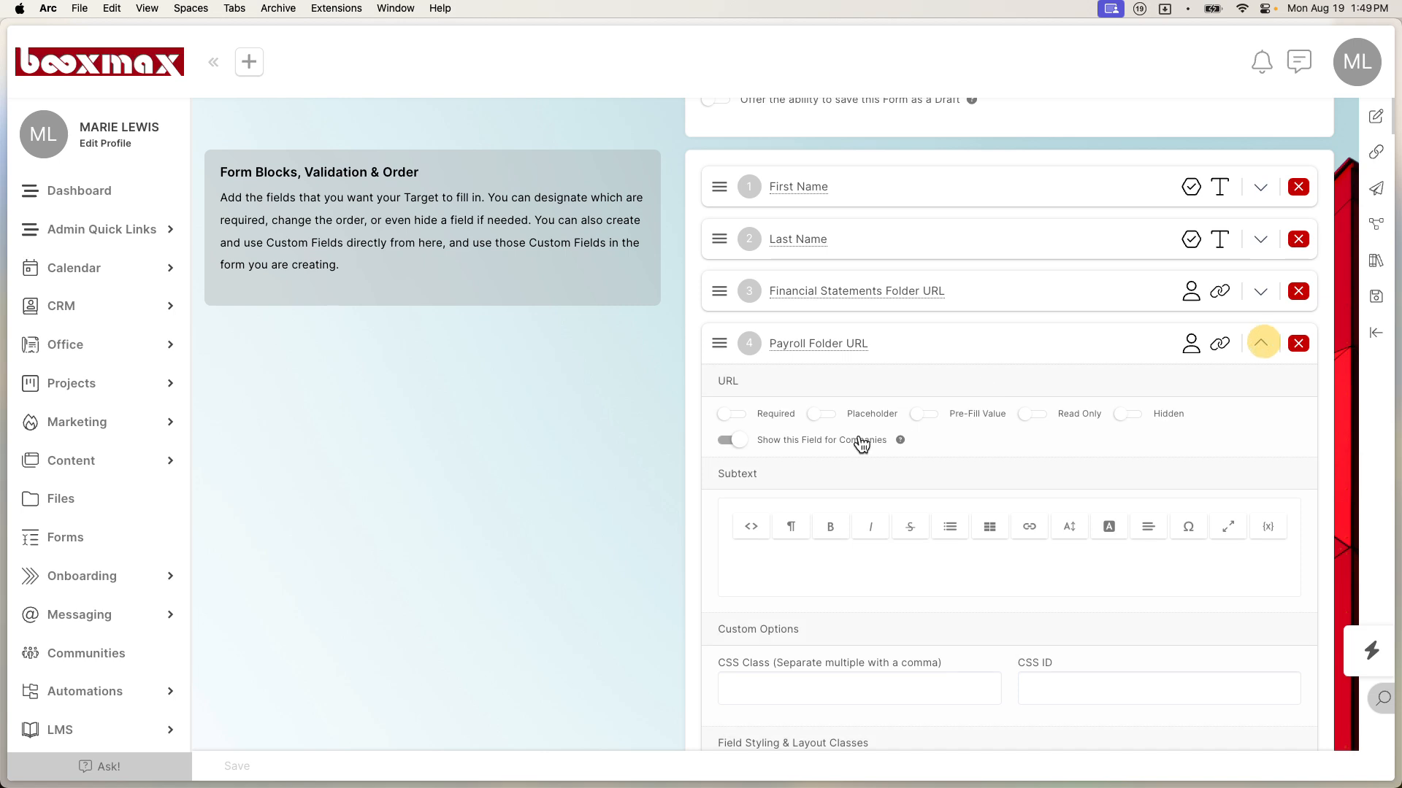
{"action": "left_click", "coordinate": [921, 415]}
{"action": "left_click", "coordinate": [1257, 292]}
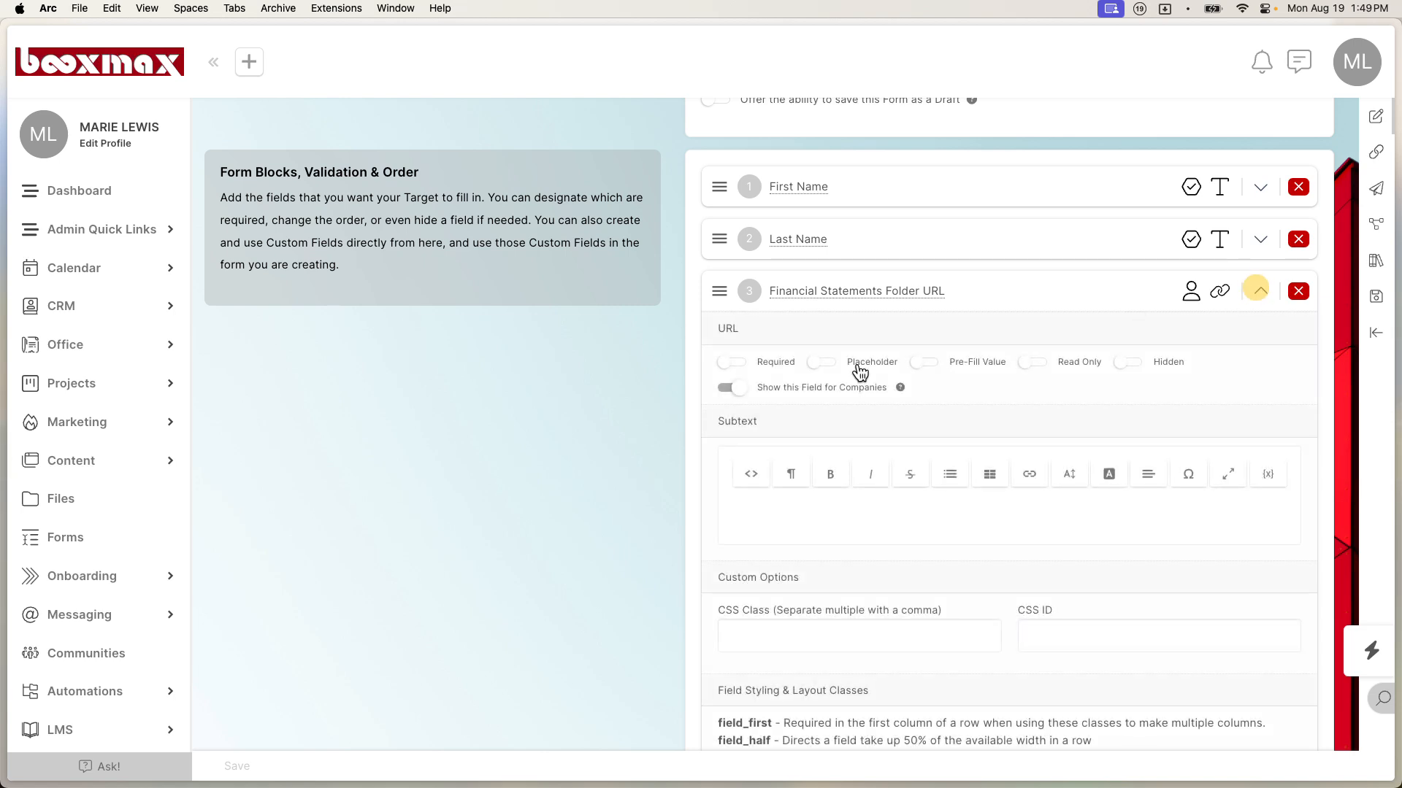
{"action": "left_click", "coordinate": [937, 361]}
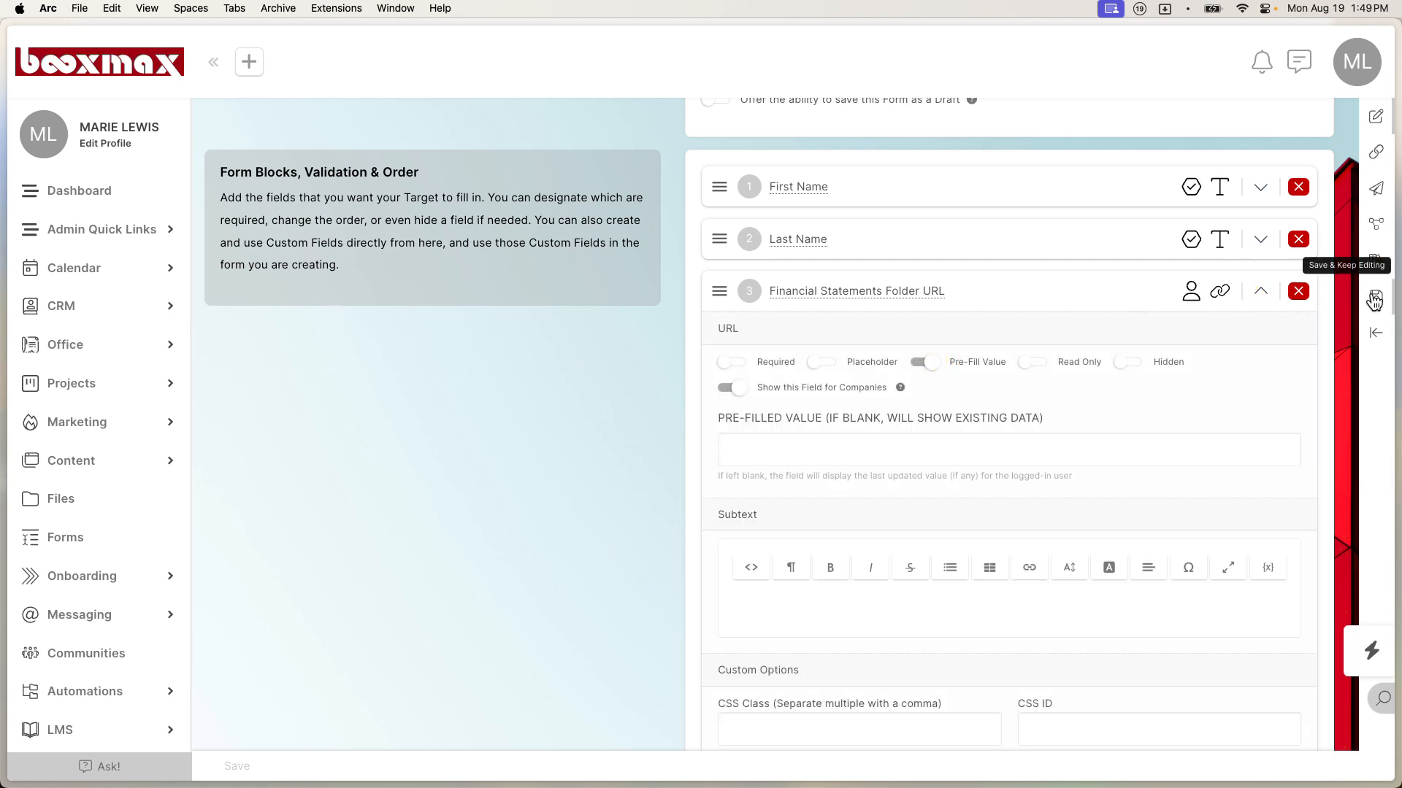
Step: Save the form and open the live Folder Links form from Admin Quick Links
{"action": "left_click", "coordinate": [1375, 296]}
{"action": "left_click", "coordinate": [688, 476]}
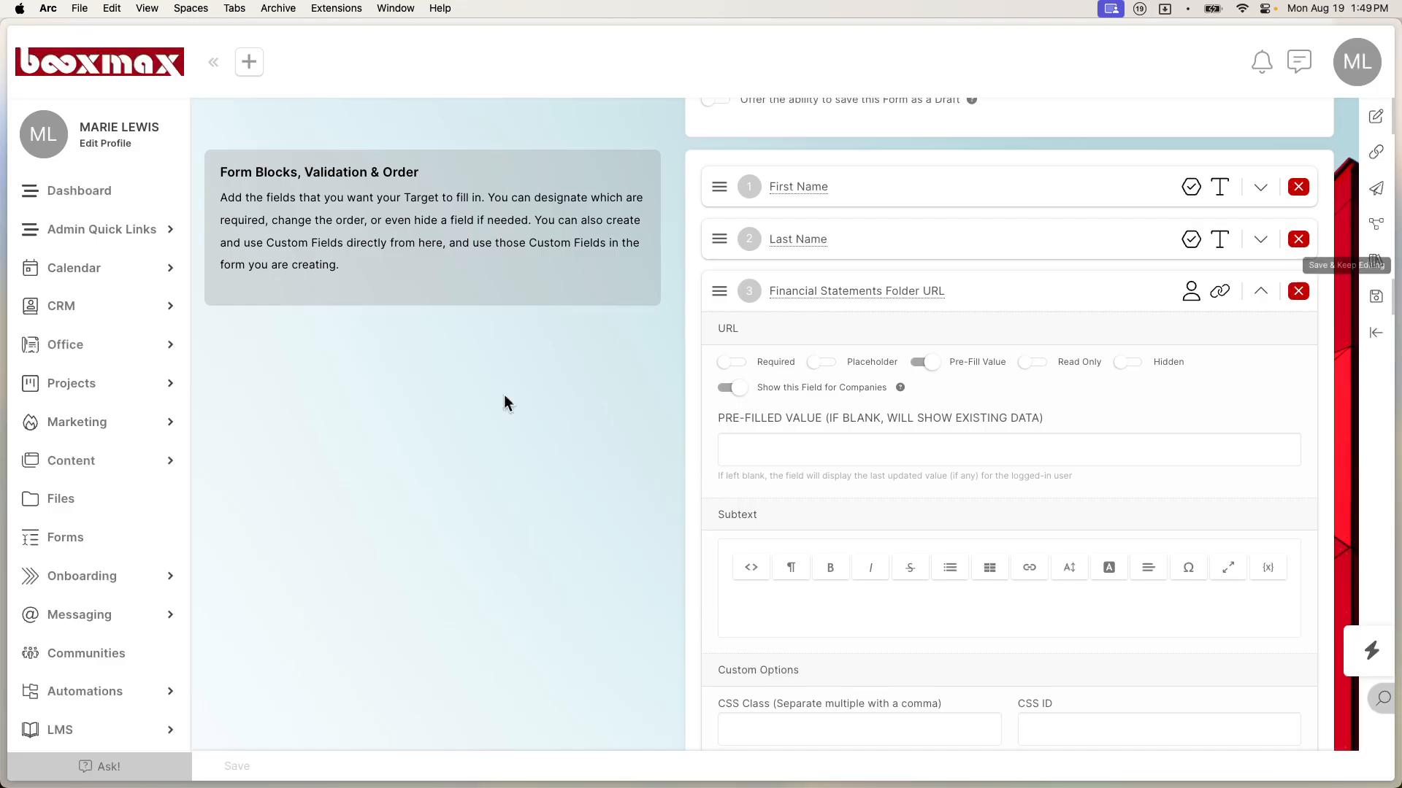
{"action": "left_click", "coordinate": [117, 235]}
{"action": "left_click", "coordinate": [89, 260]}
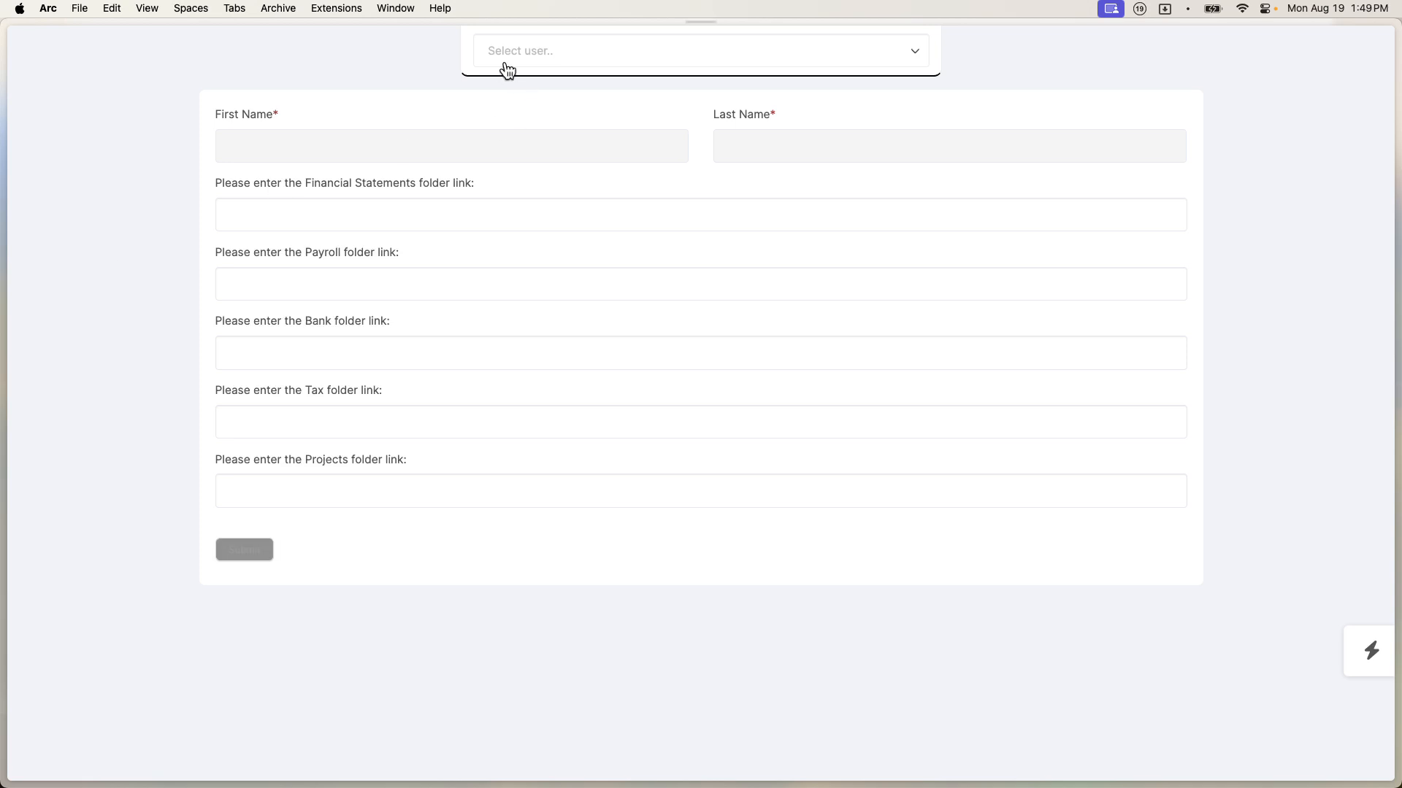
Step: Select the client contact as the user and paste the Financial Statements folder link
{"action": "left_click", "coordinate": [516, 64]}
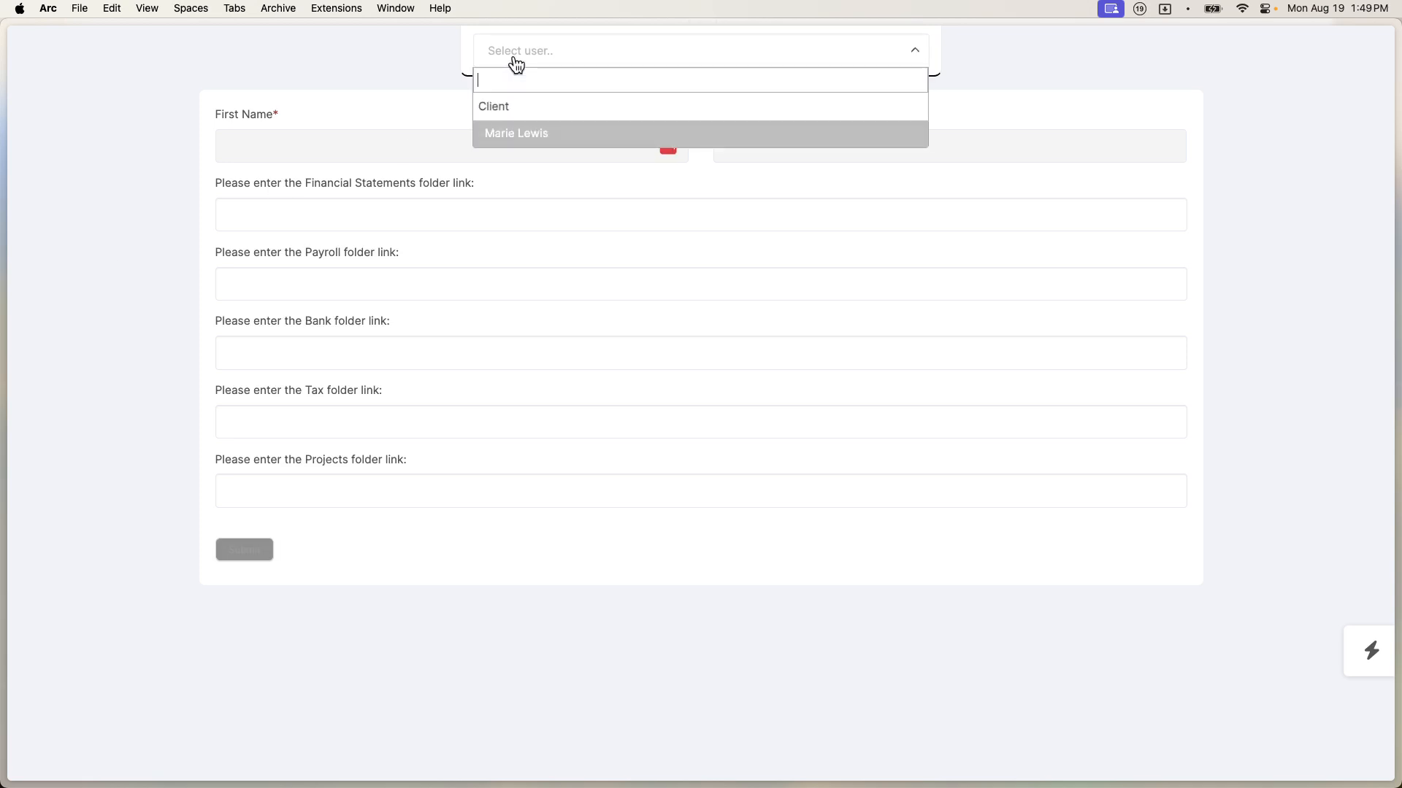
{"action": "left_click", "coordinate": [533, 135]}
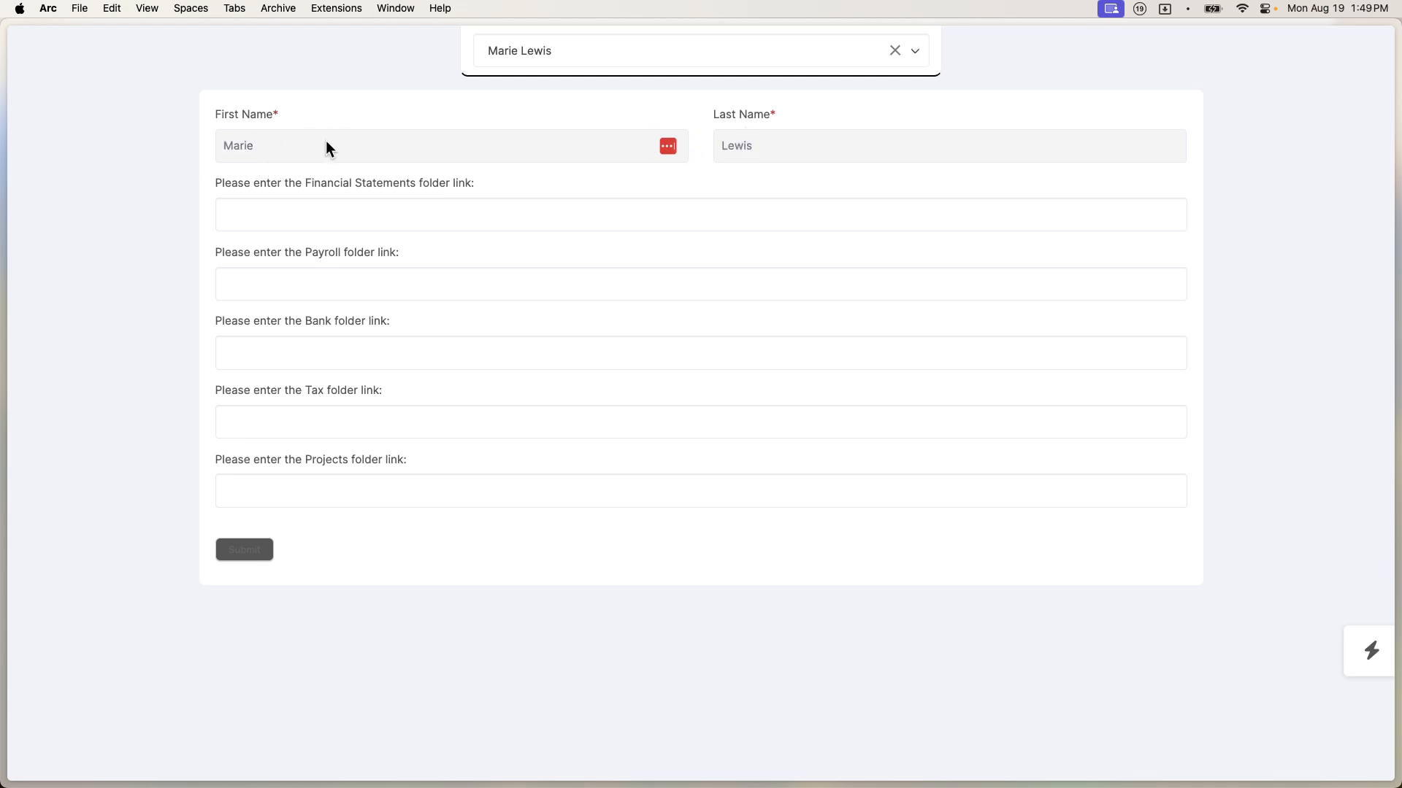
{"action": "left_click", "coordinate": [294, 217]}
{"action": "key", "text": "super+shift+v"}
{"action": "double_click", "coordinate": [615, 719]}
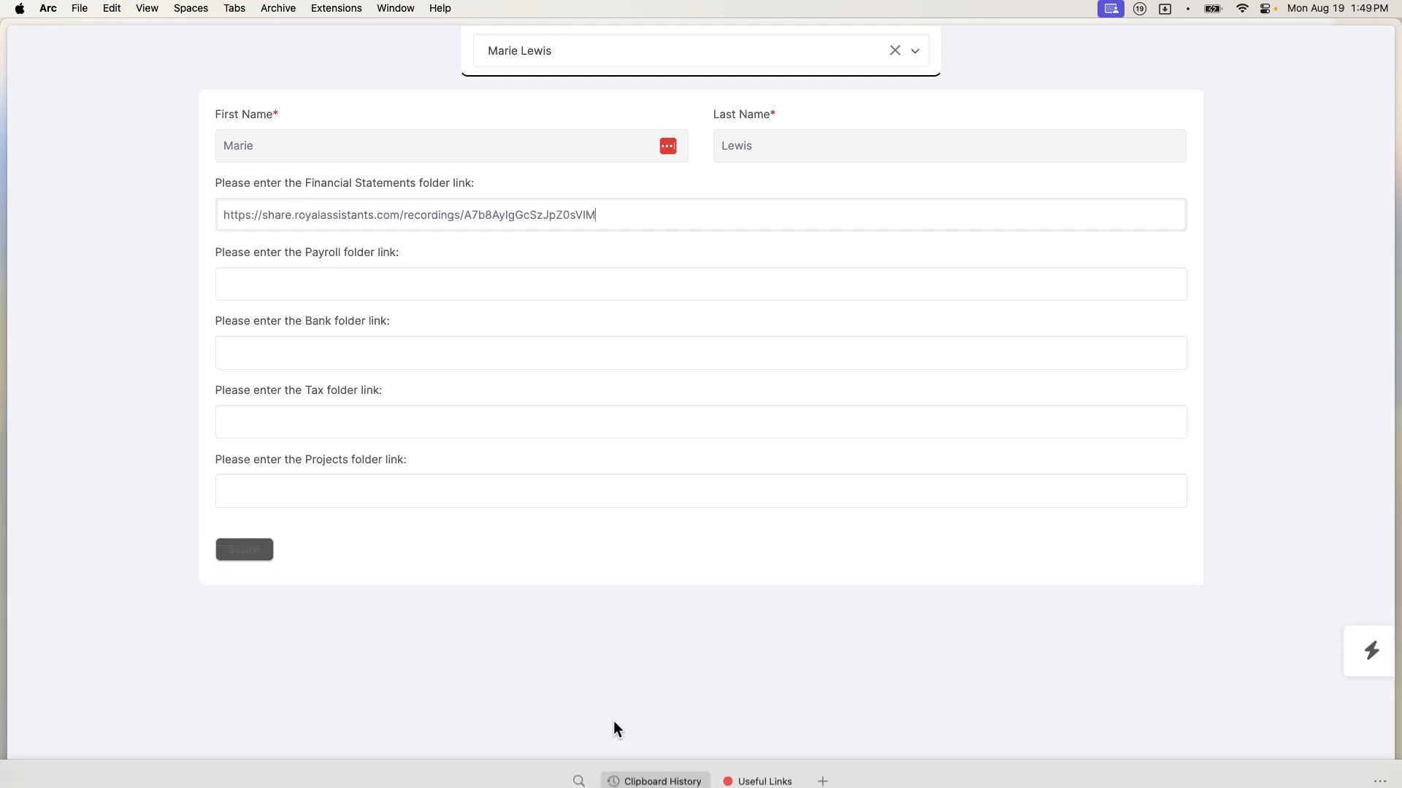
Step: Paste the Komodo link as Bank and the ClickUp link as Projects, then submit the form
{"action": "left_click", "coordinate": [465, 337]}
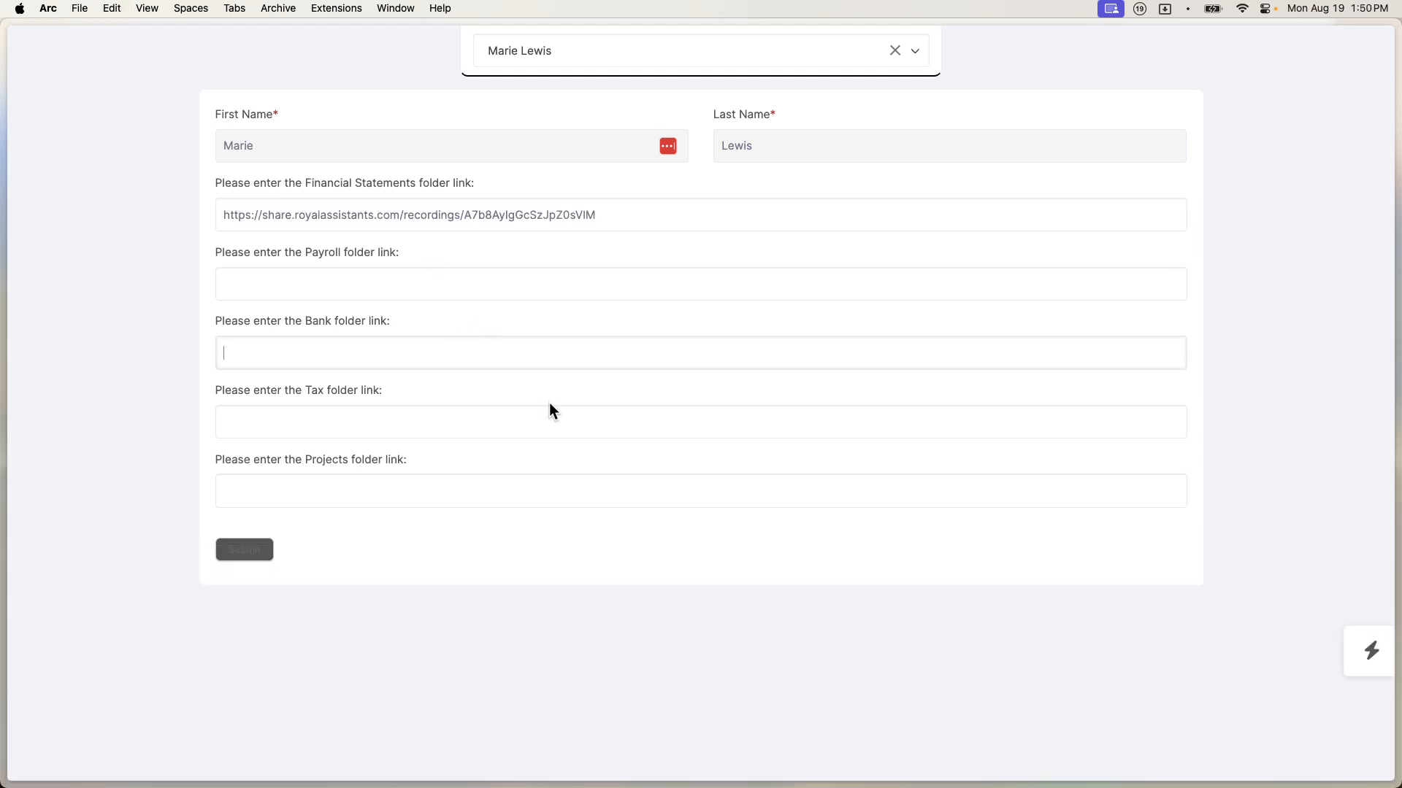
{"action": "key", "text": "super+shift+v"}
{"action": "scroll", "coordinate": [1122, 686], "scroll_direction": "right", "scroll_amount": 10}
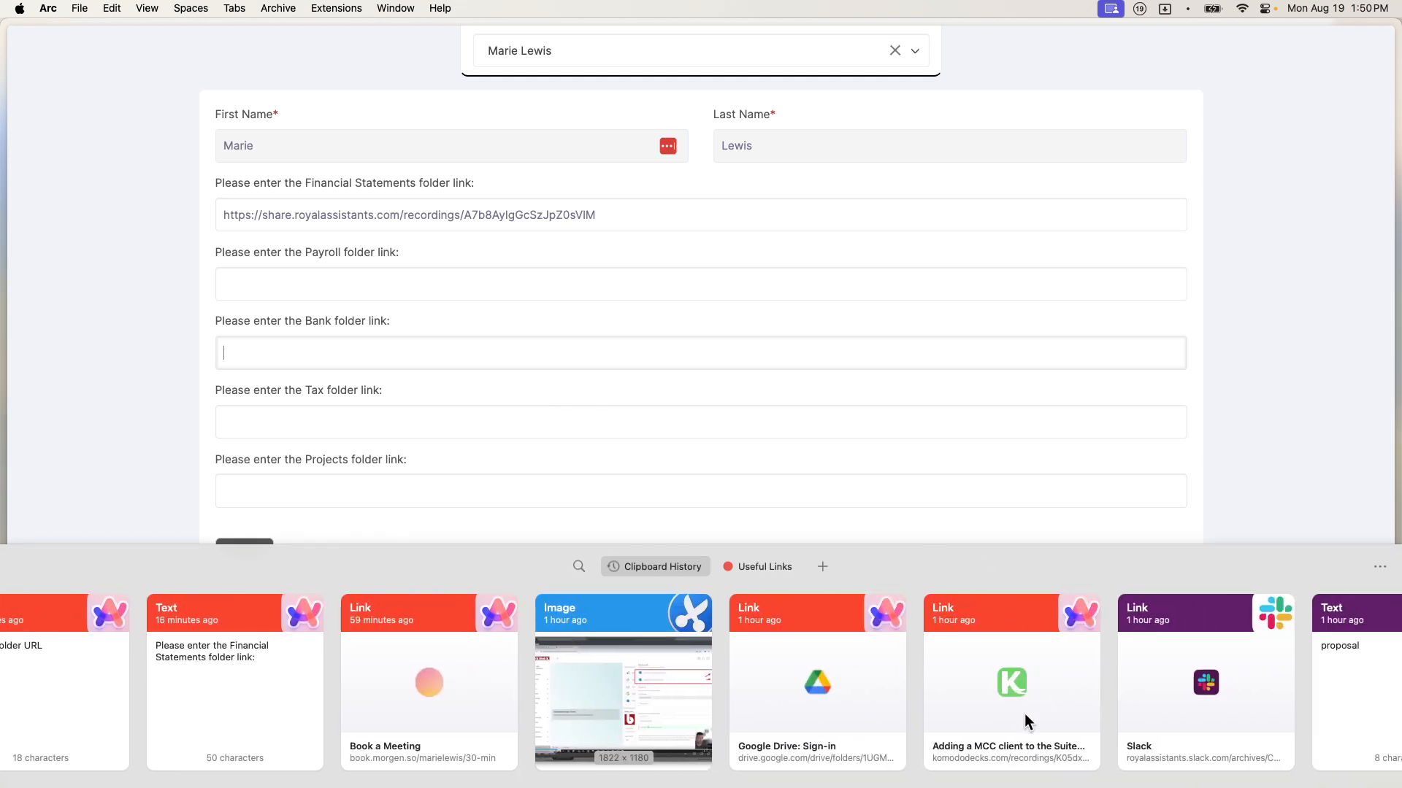
{"action": "double_click", "coordinate": [1031, 708]}
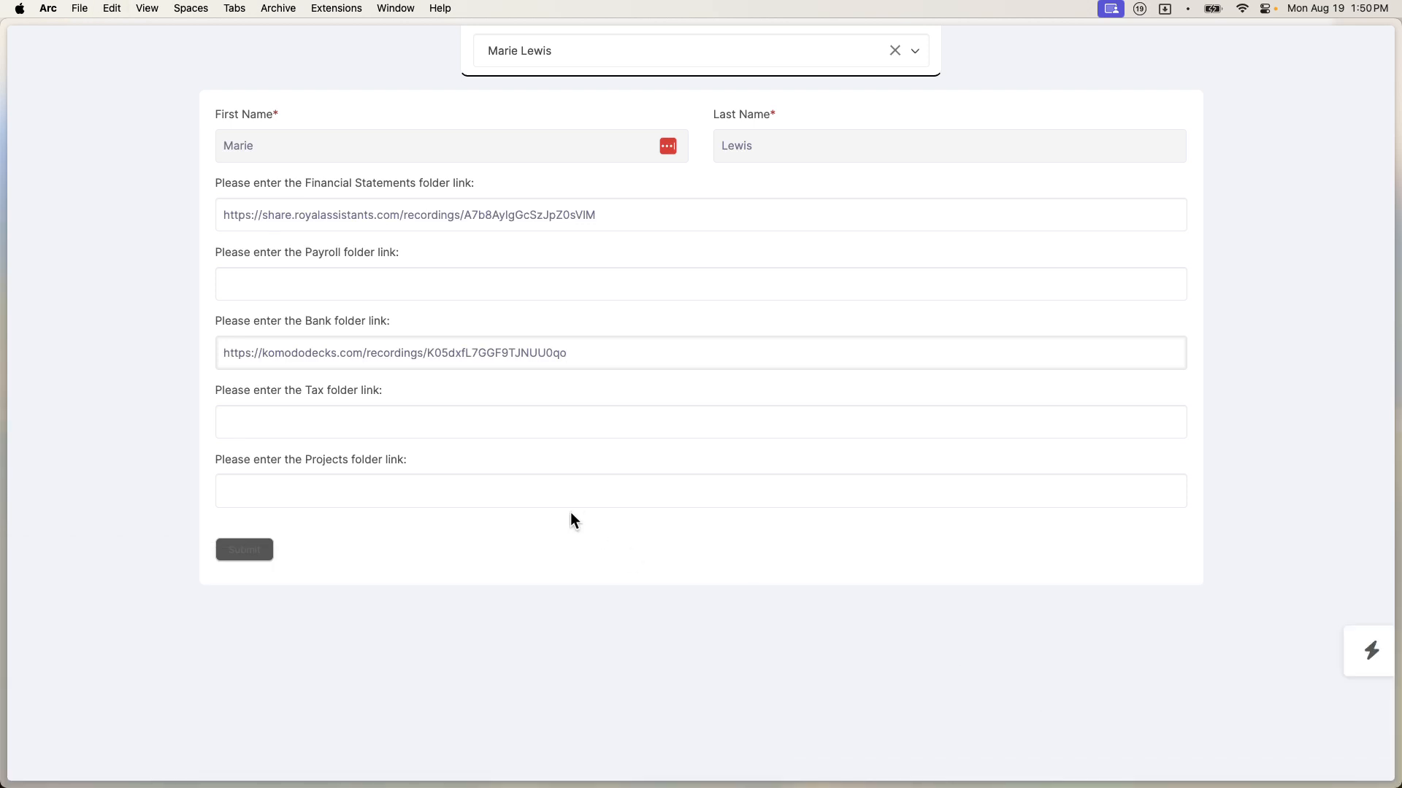
{"action": "left_click", "coordinate": [574, 488]}
{"action": "key", "text": "super+shift+v"}
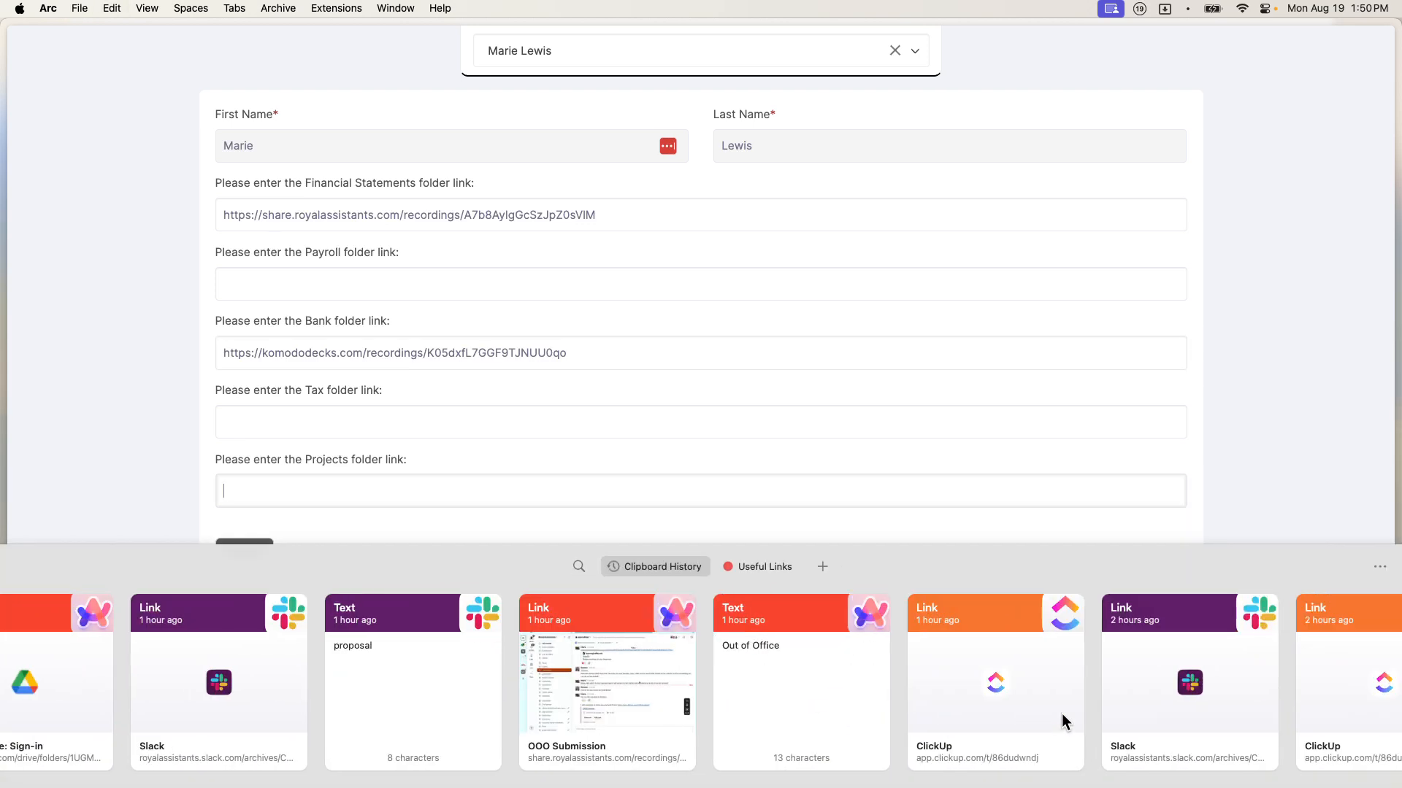
{"action": "double_click", "coordinate": [933, 713]}
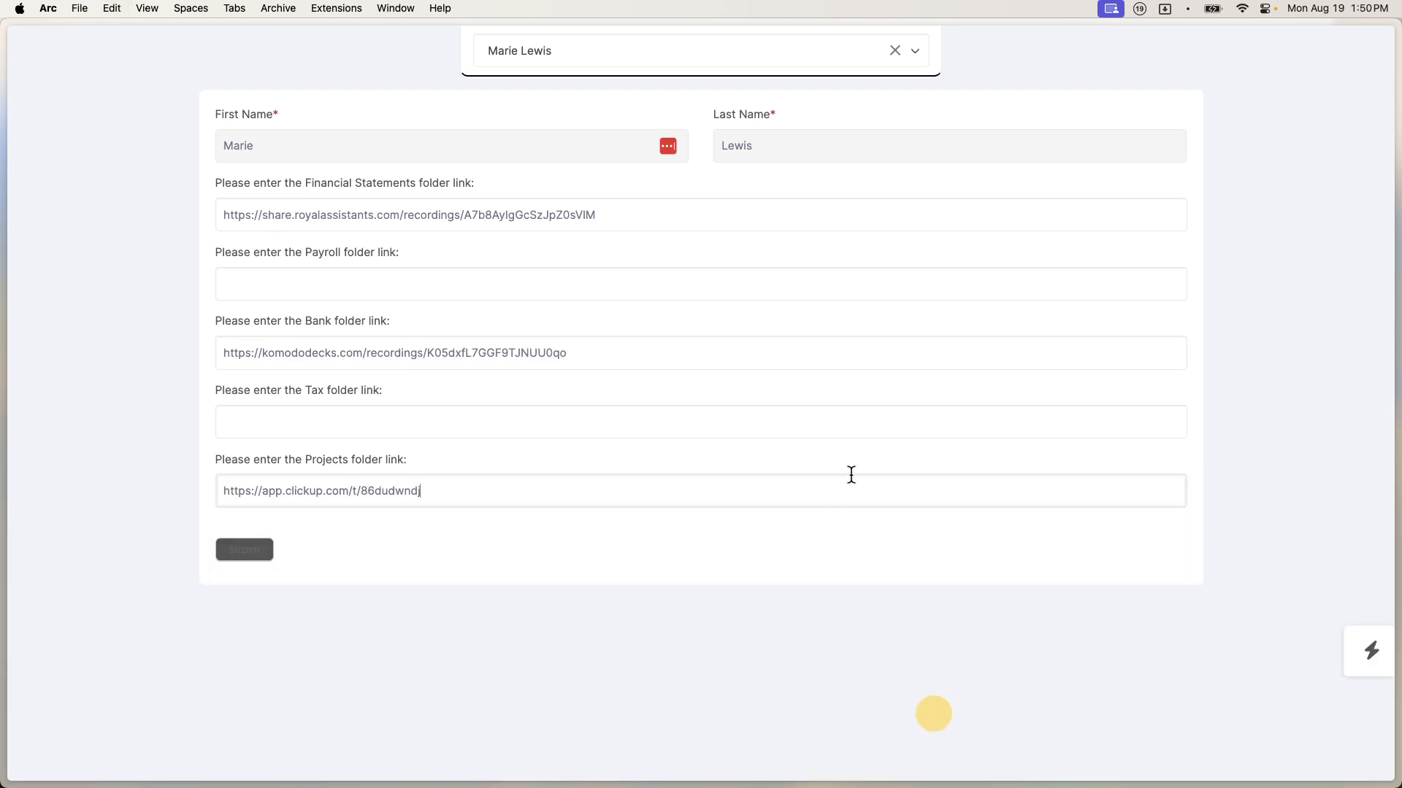
{"action": "left_click", "coordinate": [245, 555]}
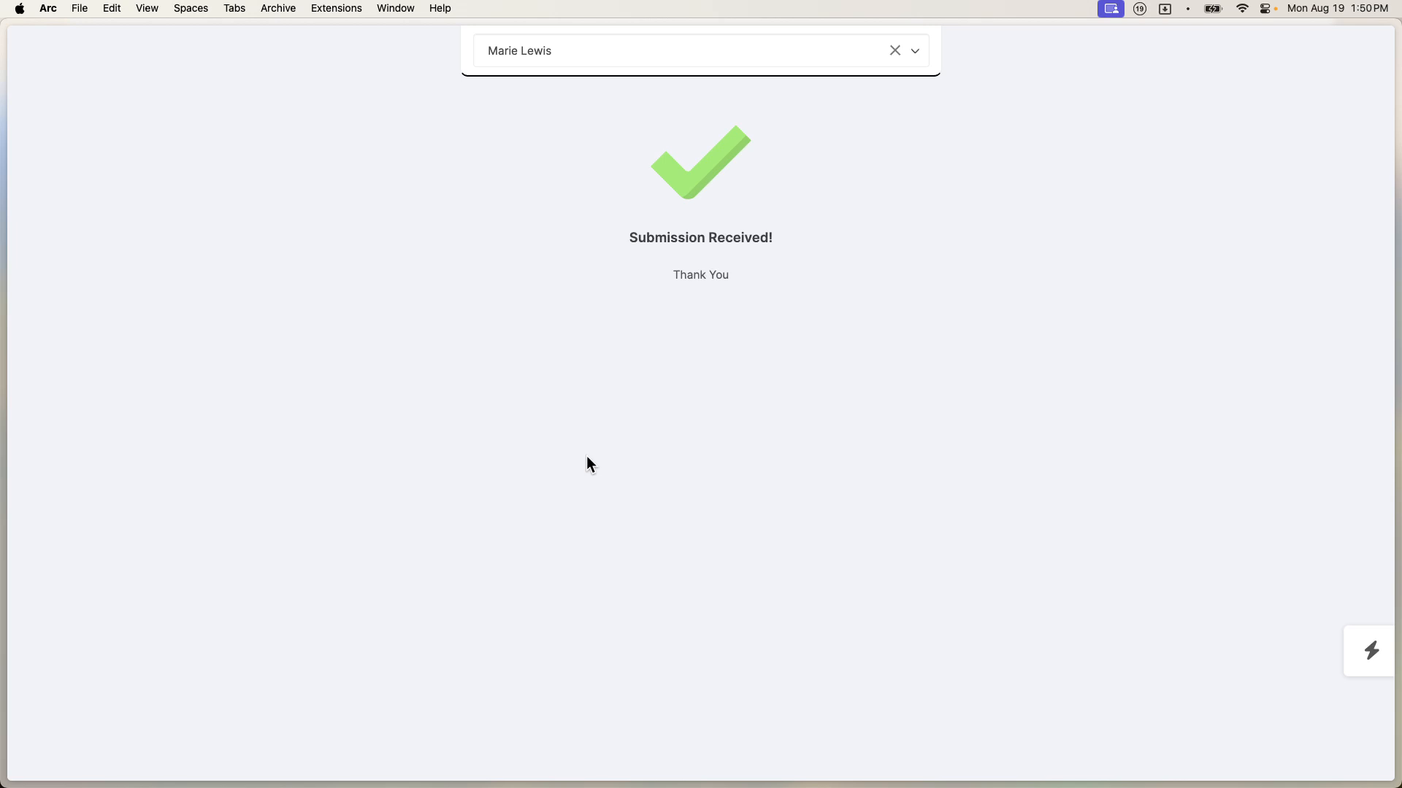
{"action": "mouse_move", "coordinate": [4, 321]}
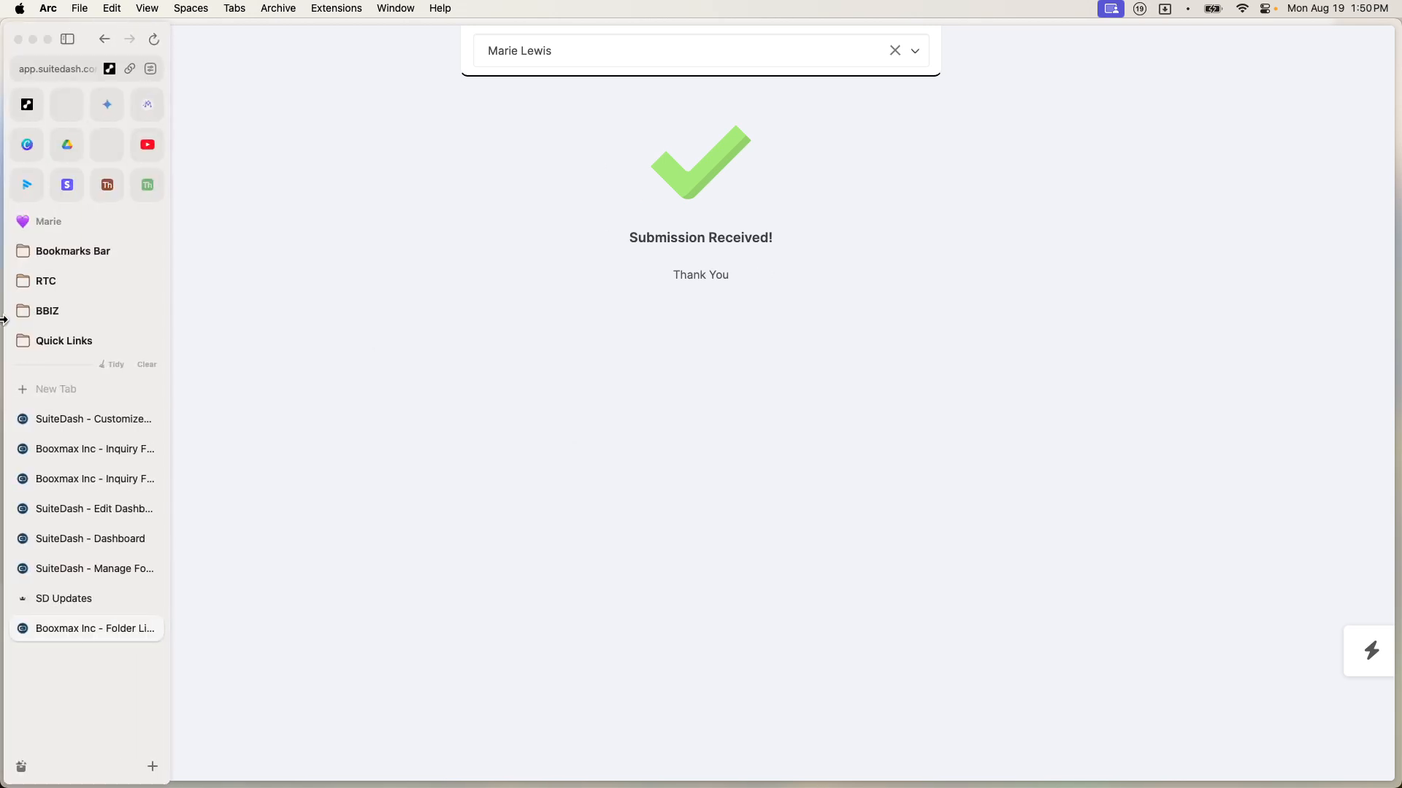
Step: Return to the form editor and go to the CRM Contacts list
{"action": "left_click", "coordinate": [73, 572]}
{"action": "scroll", "coordinate": [880, 240], "scroll_direction": "up", "scroll_amount": 5}
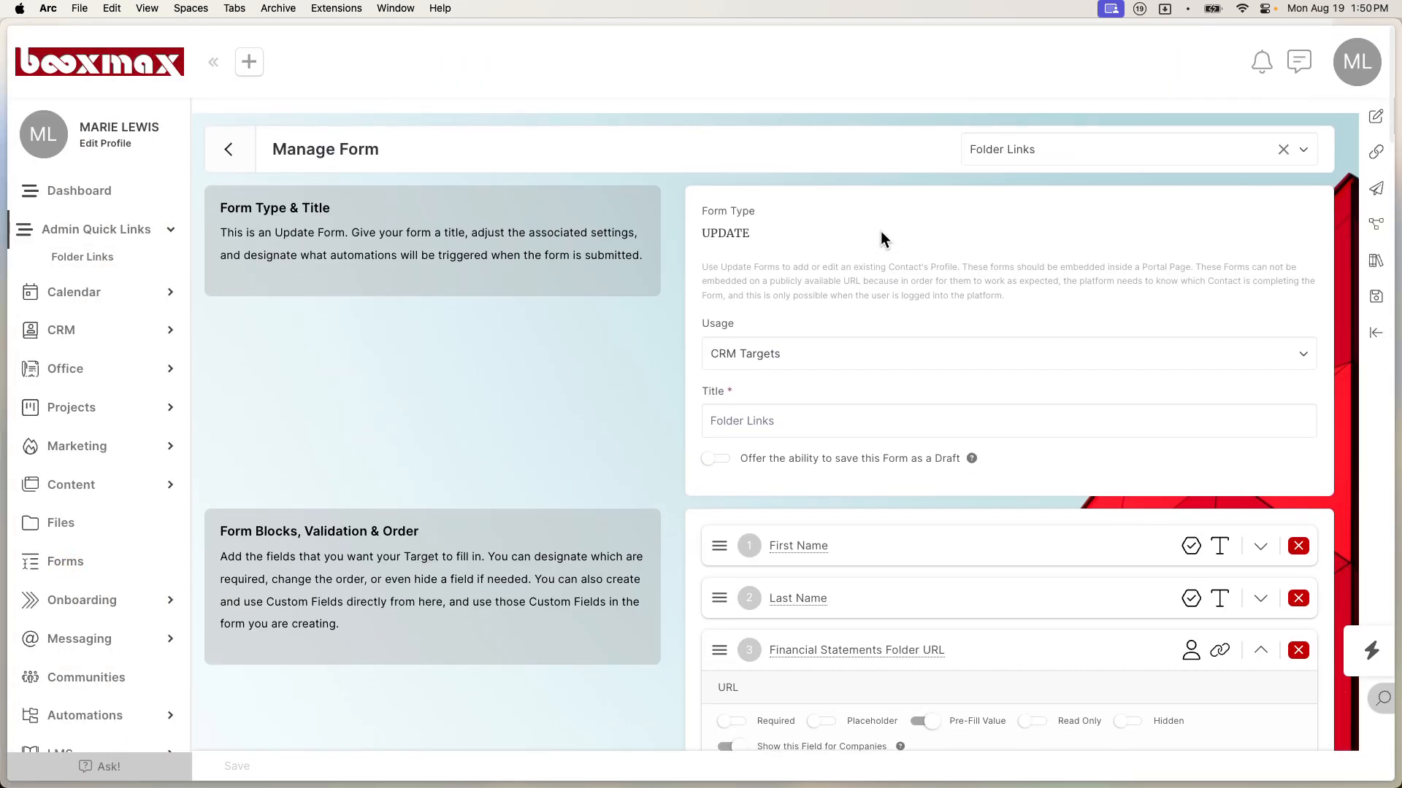
{"action": "left_click", "coordinate": [68, 330]}
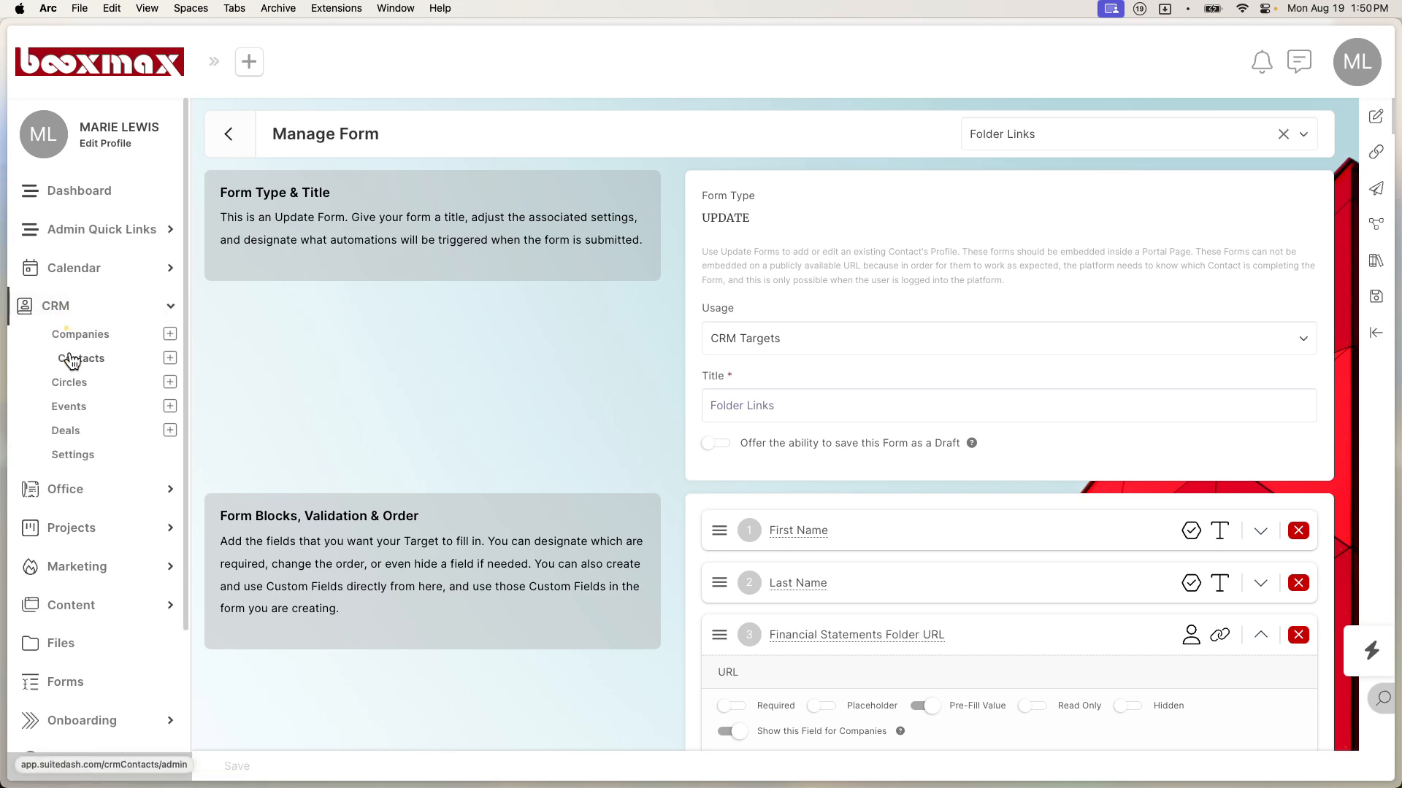
{"action": "left_click", "coordinate": [72, 361]}
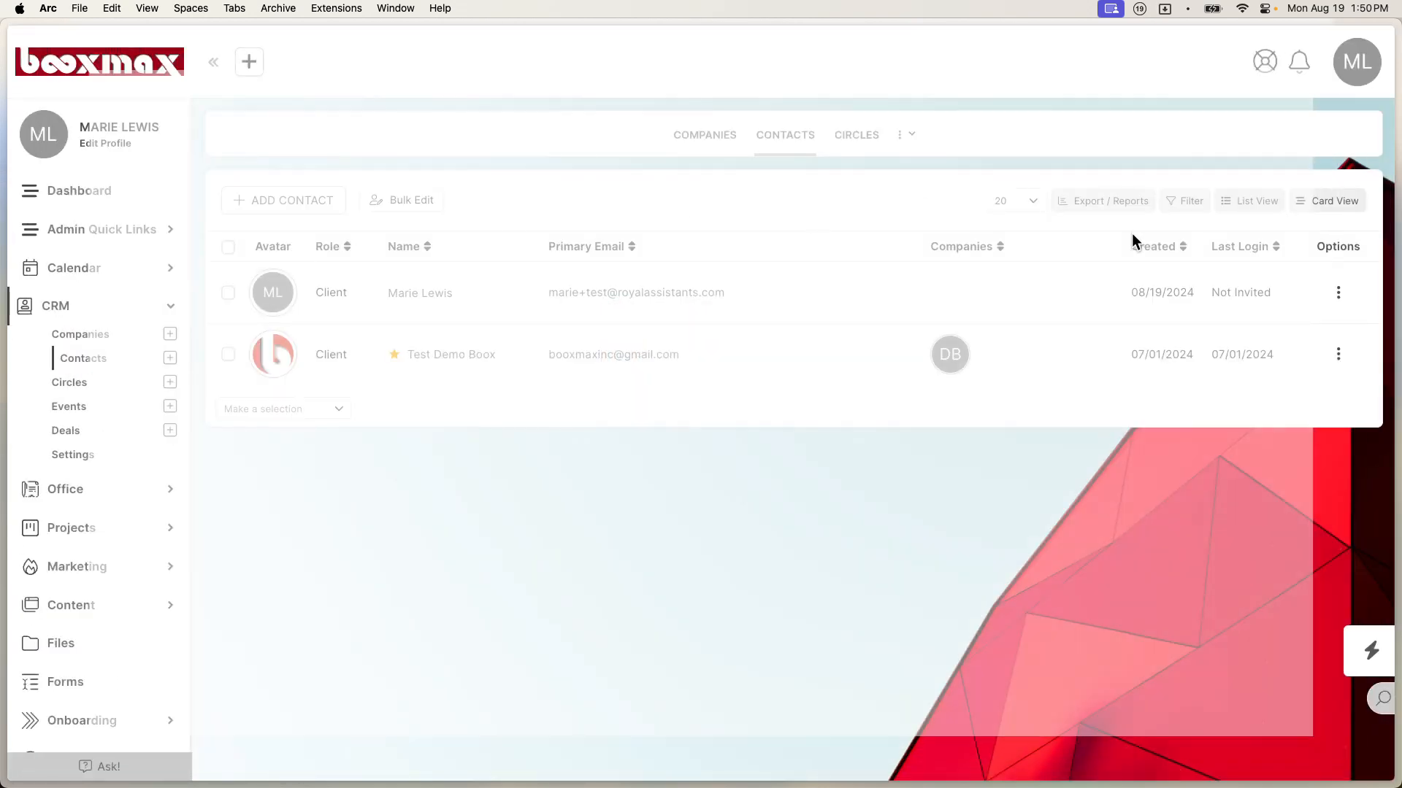
Step: Open the client contact's profile and show all of its custom fields
{"action": "left_click", "coordinate": [1340, 298]}
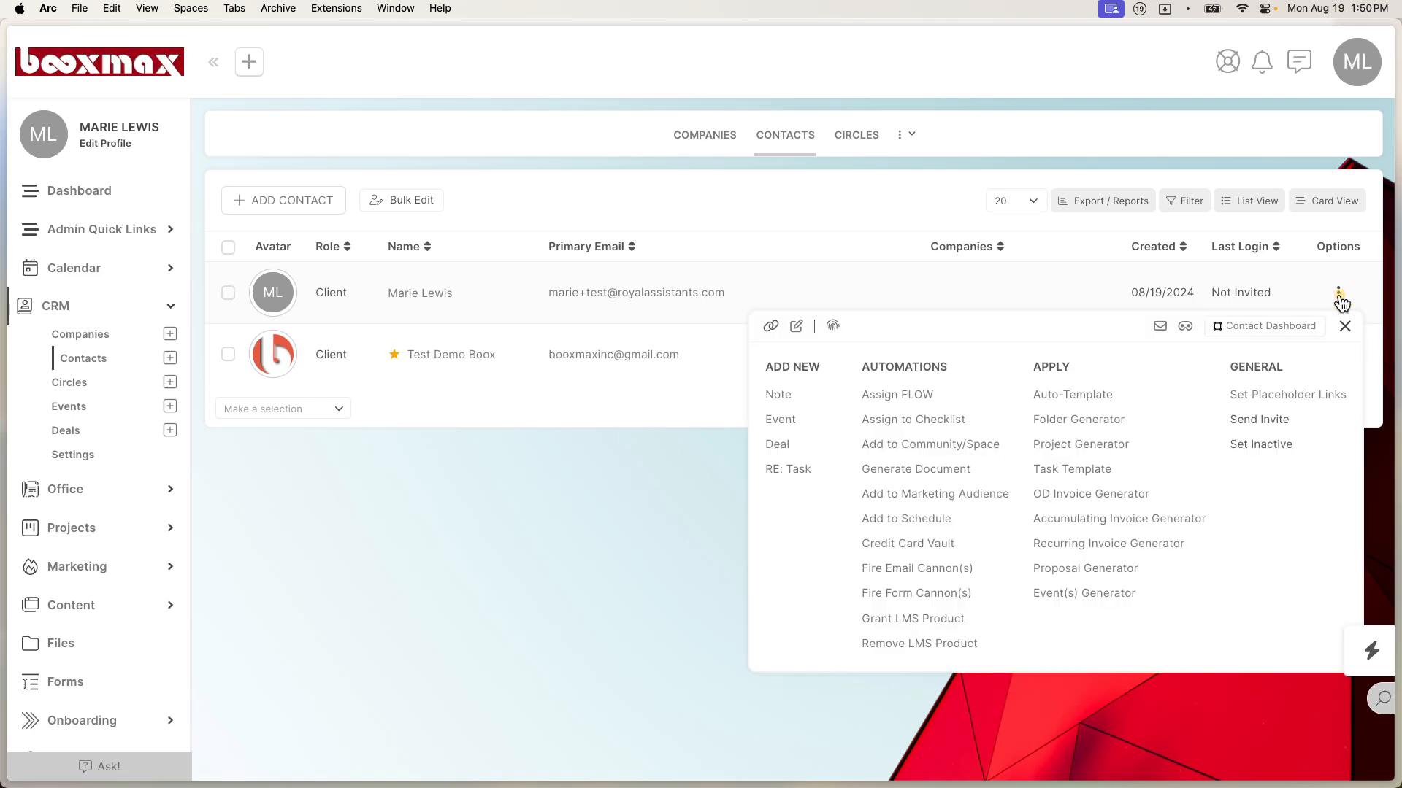
{"action": "left_click", "coordinate": [438, 296]}
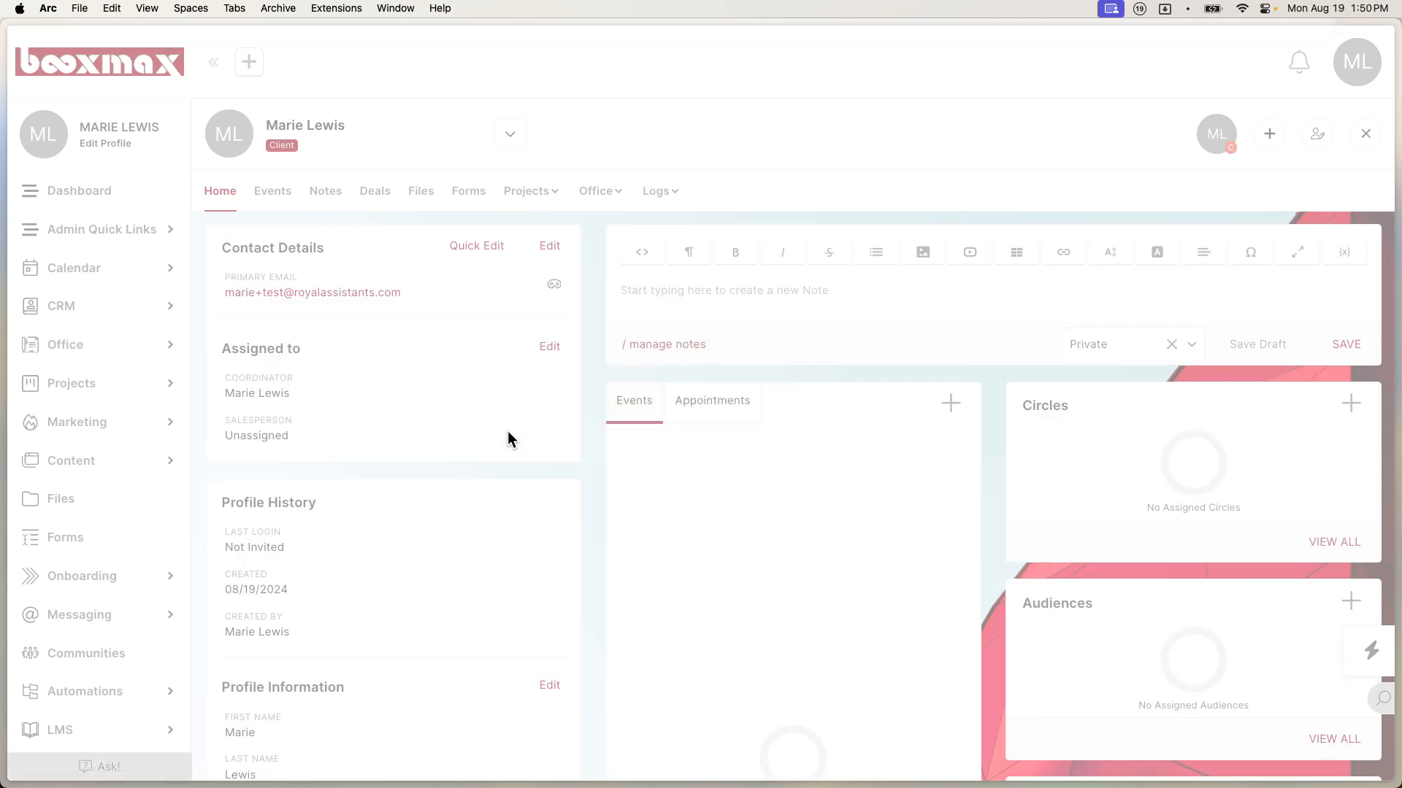
{"action": "scroll", "coordinate": [509, 439], "scroll_direction": "down", "scroll_amount": 6}
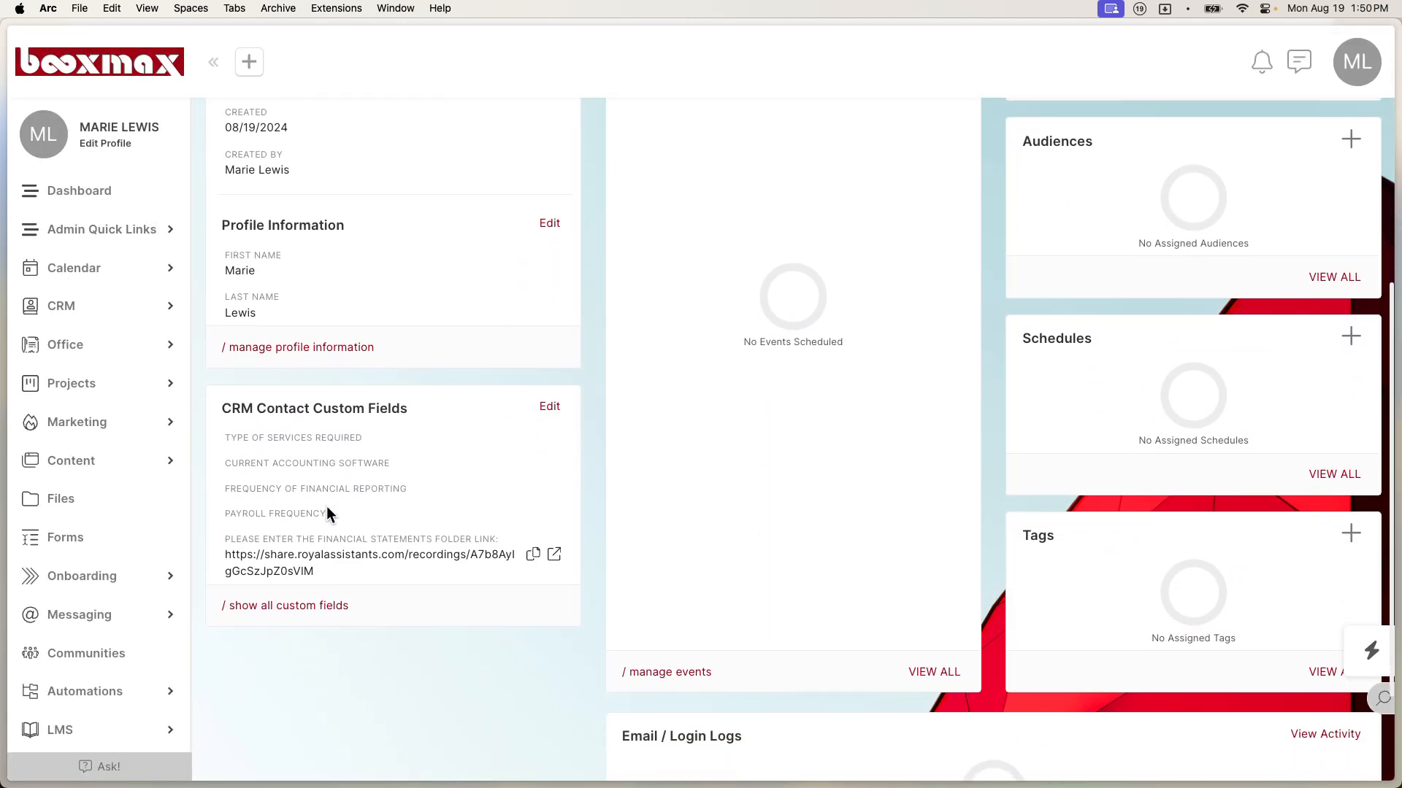
{"action": "left_click", "coordinate": [327, 607]}
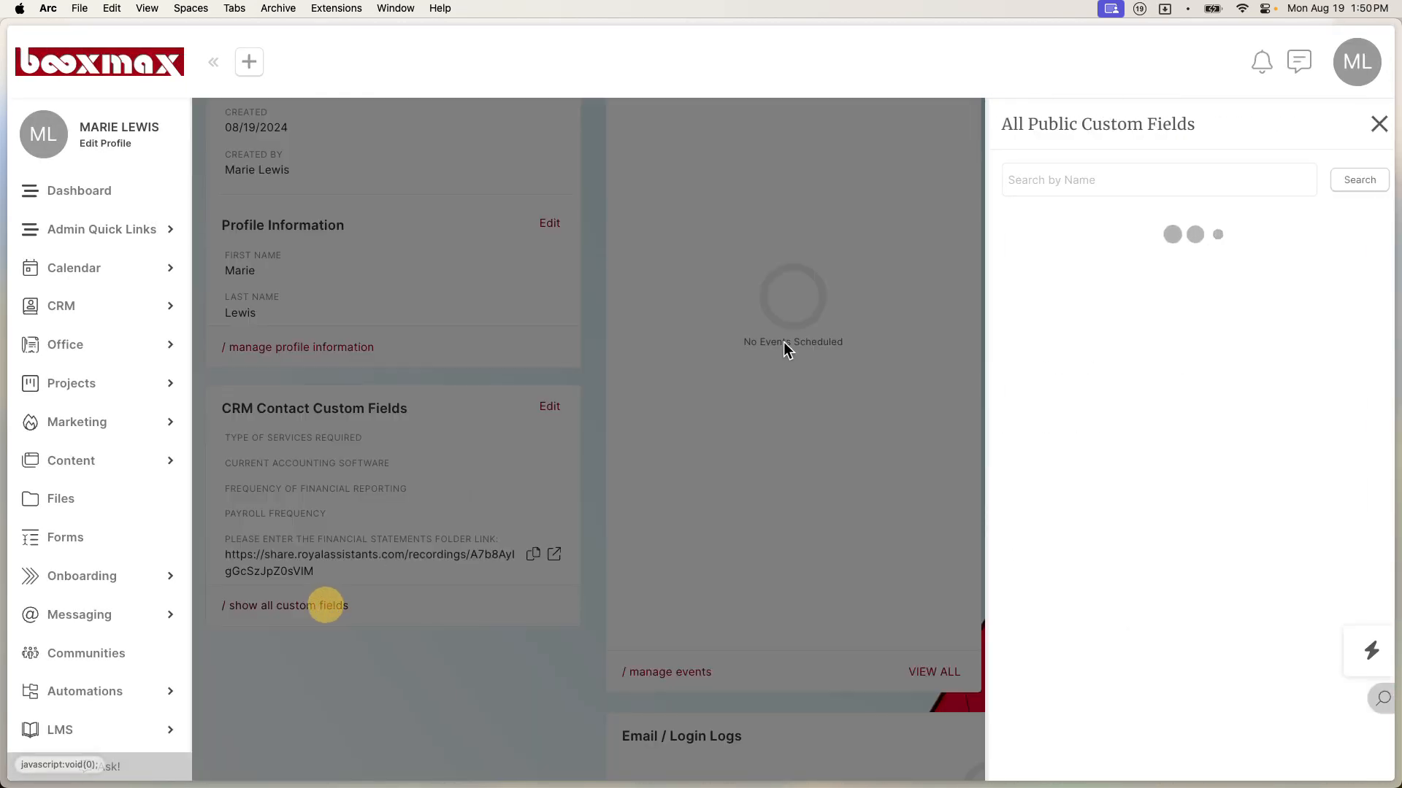
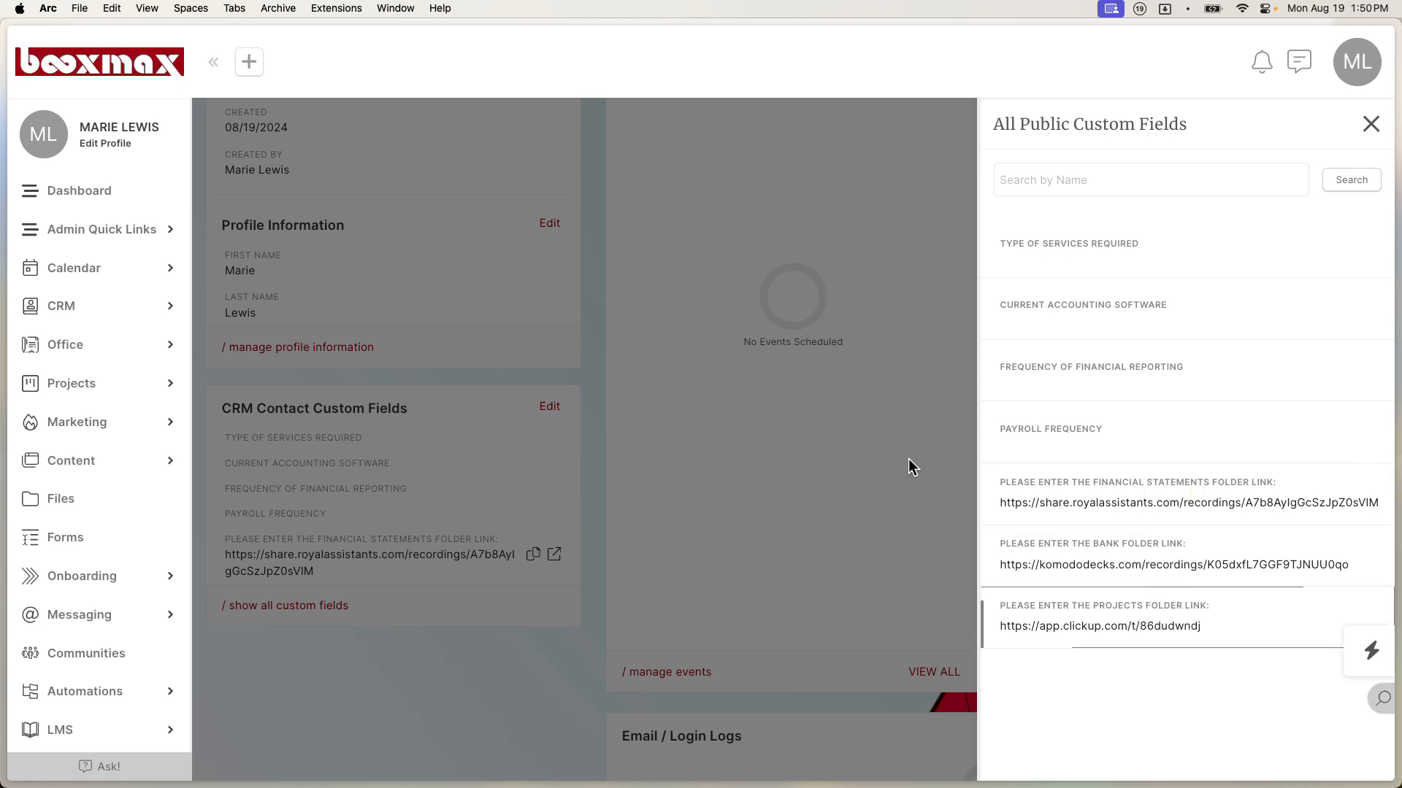
Step: Close the All Public Custom Fields panel and scroll back to the top of the contact profile
{"action": "left_click", "coordinate": [1371, 125]}
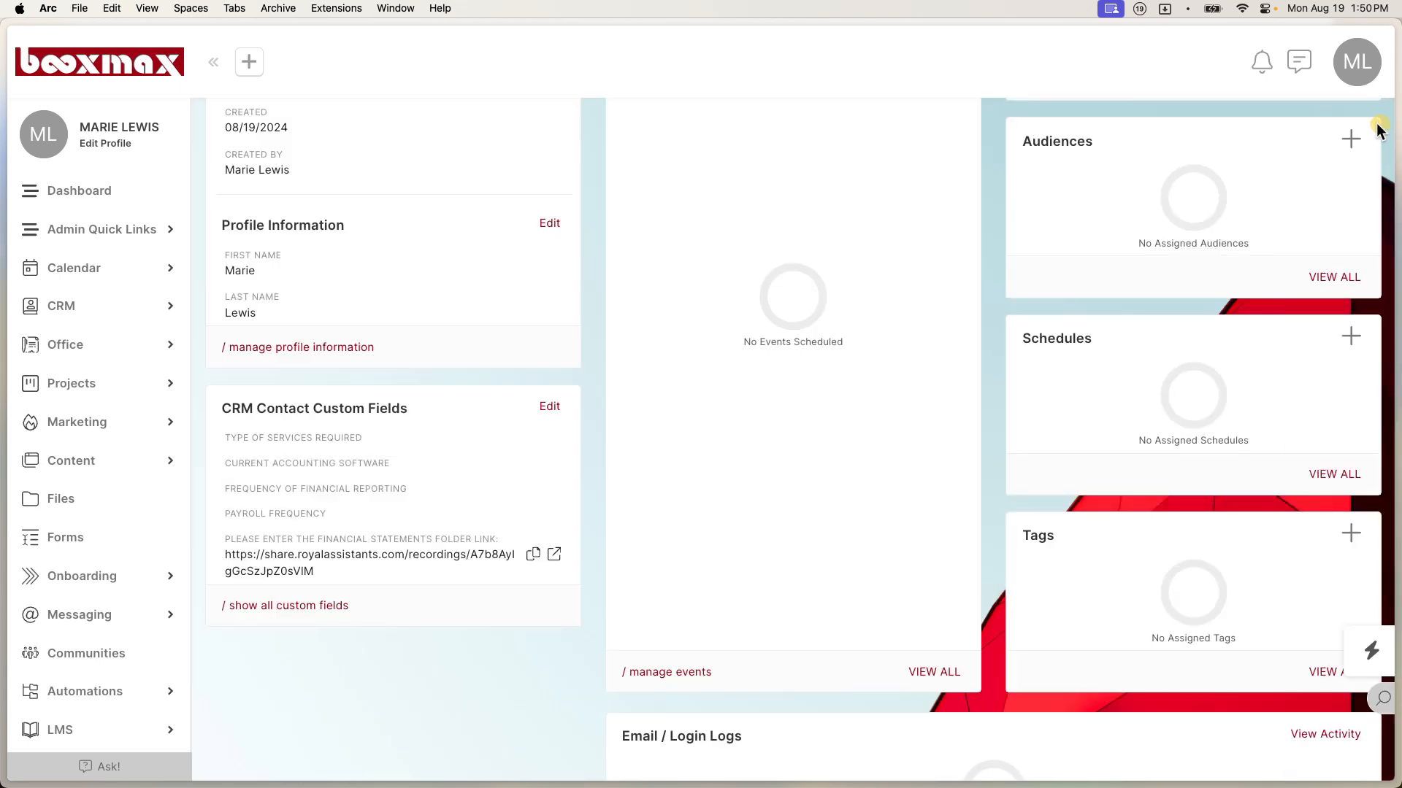
{"action": "scroll", "coordinate": [1161, 204], "scroll_direction": "up", "scroll_amount": 6}
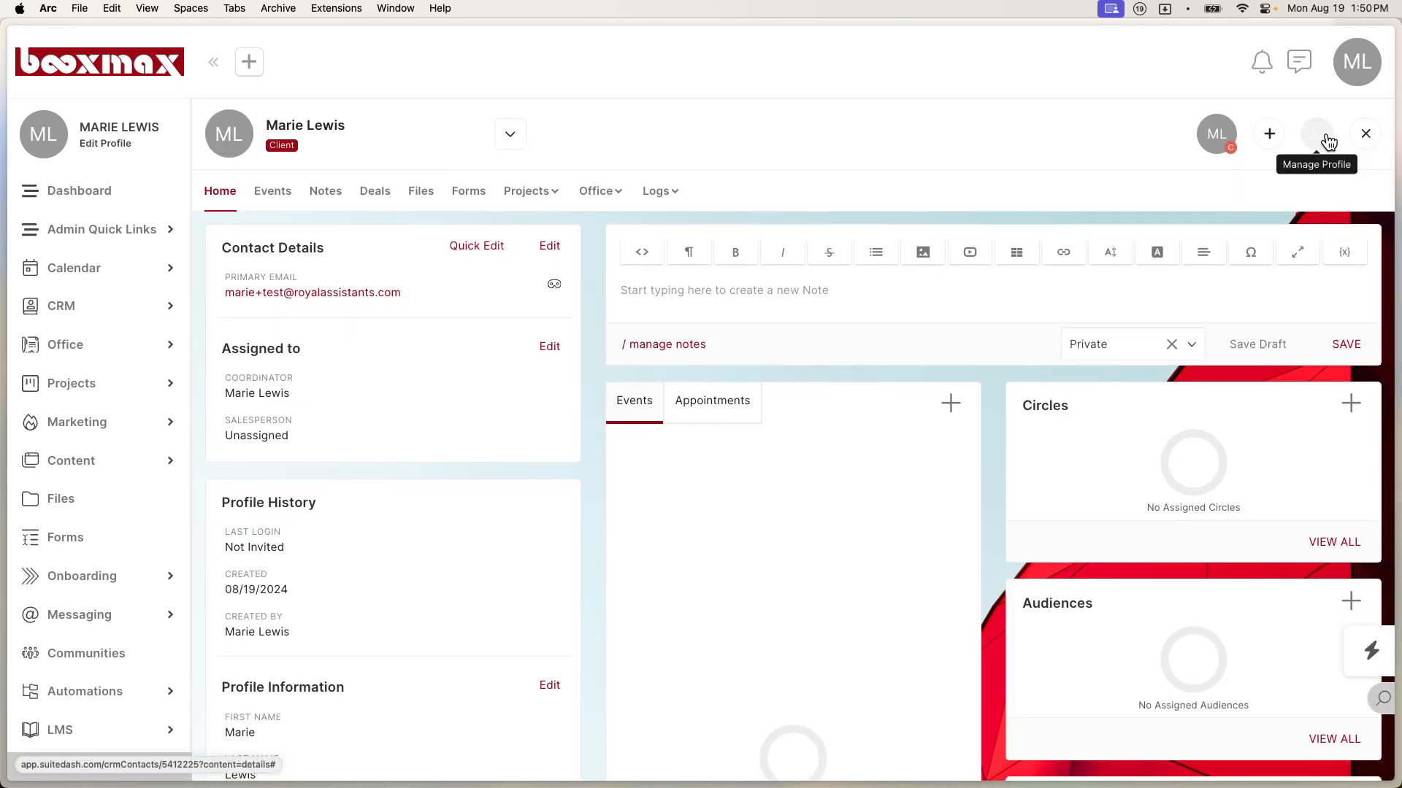
{"action": "left_click", "coordinate": [1315, 145]}
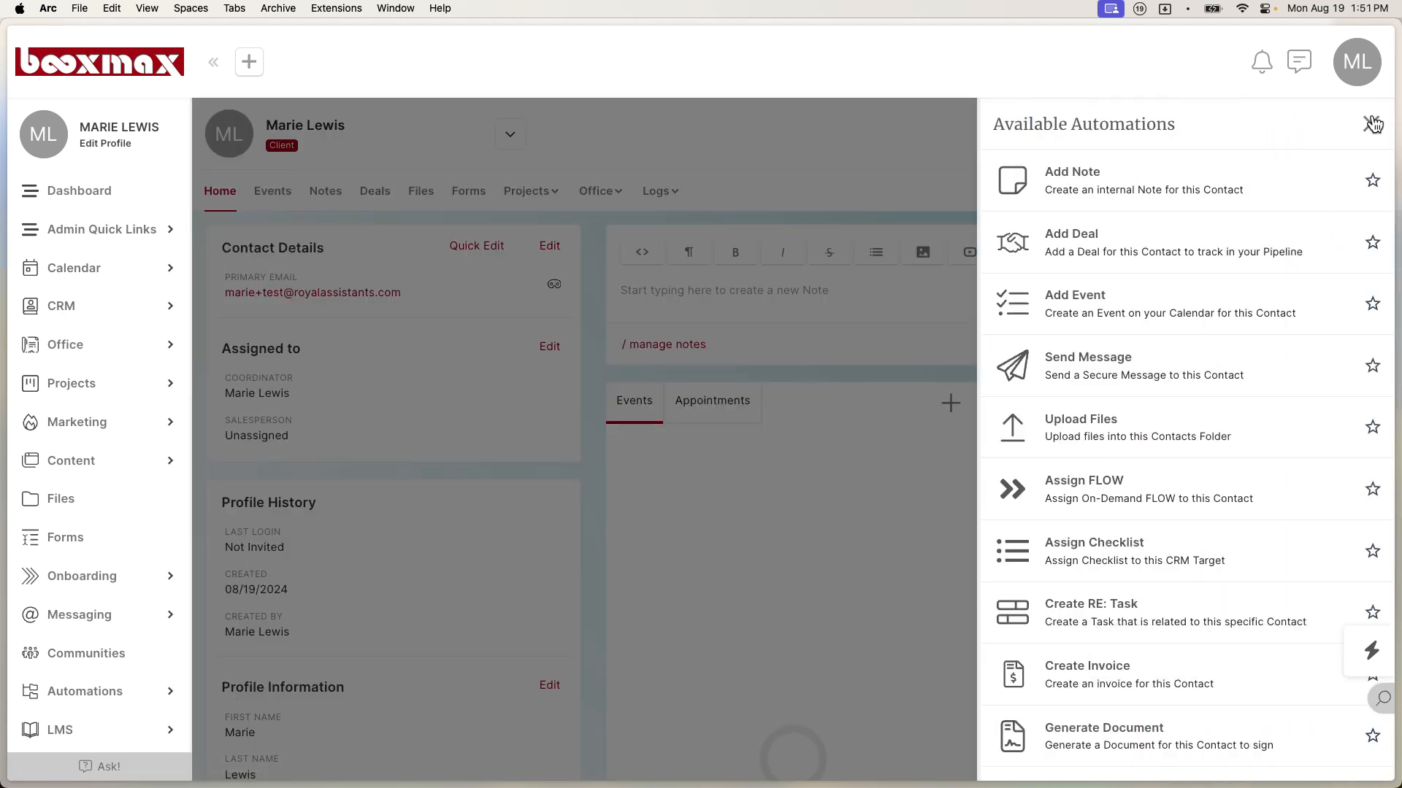
Step: Dismiss the Automations panel and impersonate the client contact via Manage Profile to view their portal
{"action": "left_click", "coordinate": [1371, 124]}
{"action": "left_click", "coordinate": [1314, 140]}
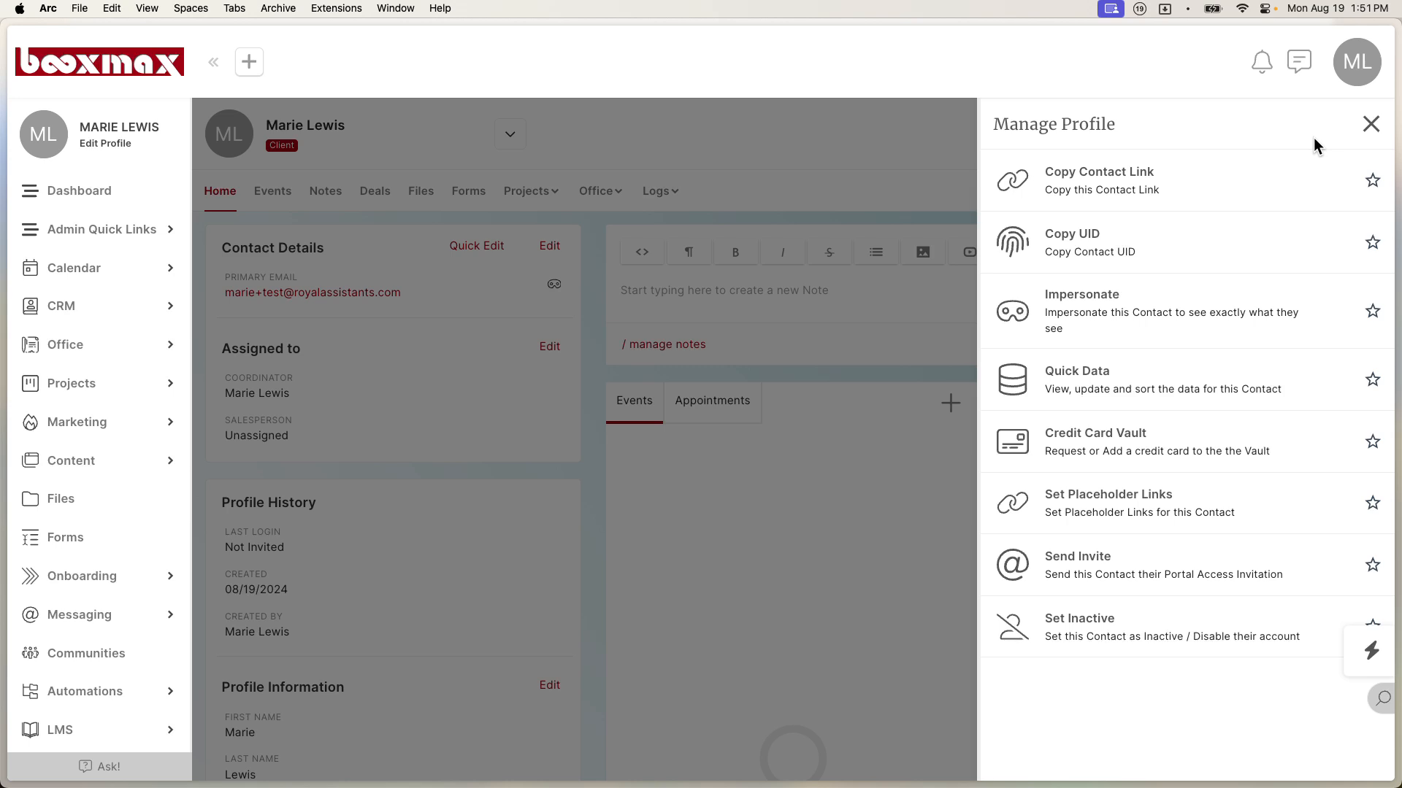
{"action": "left_click", "coordinate": [1168, 316]}
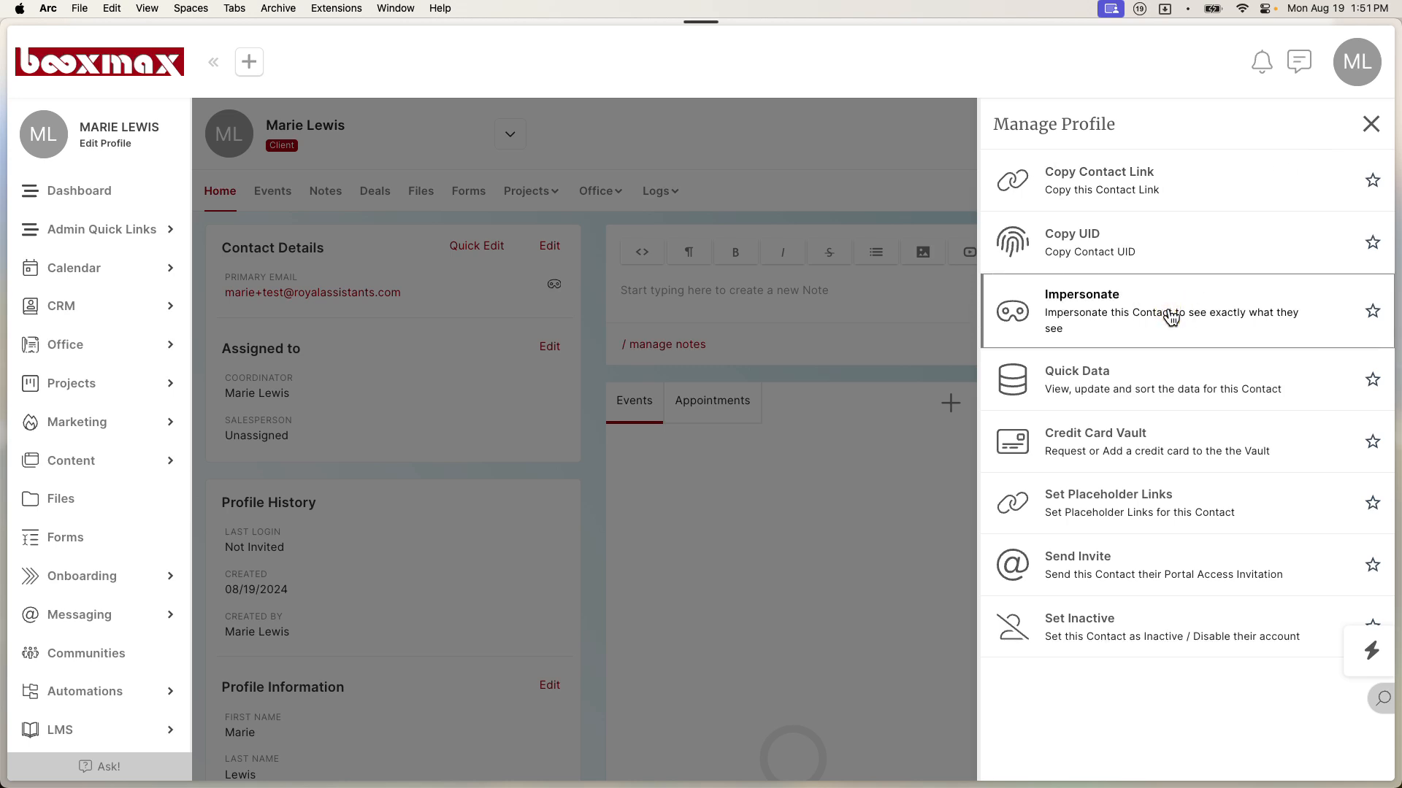
{"action": "left_click", "coordinate": [1016, 287]}
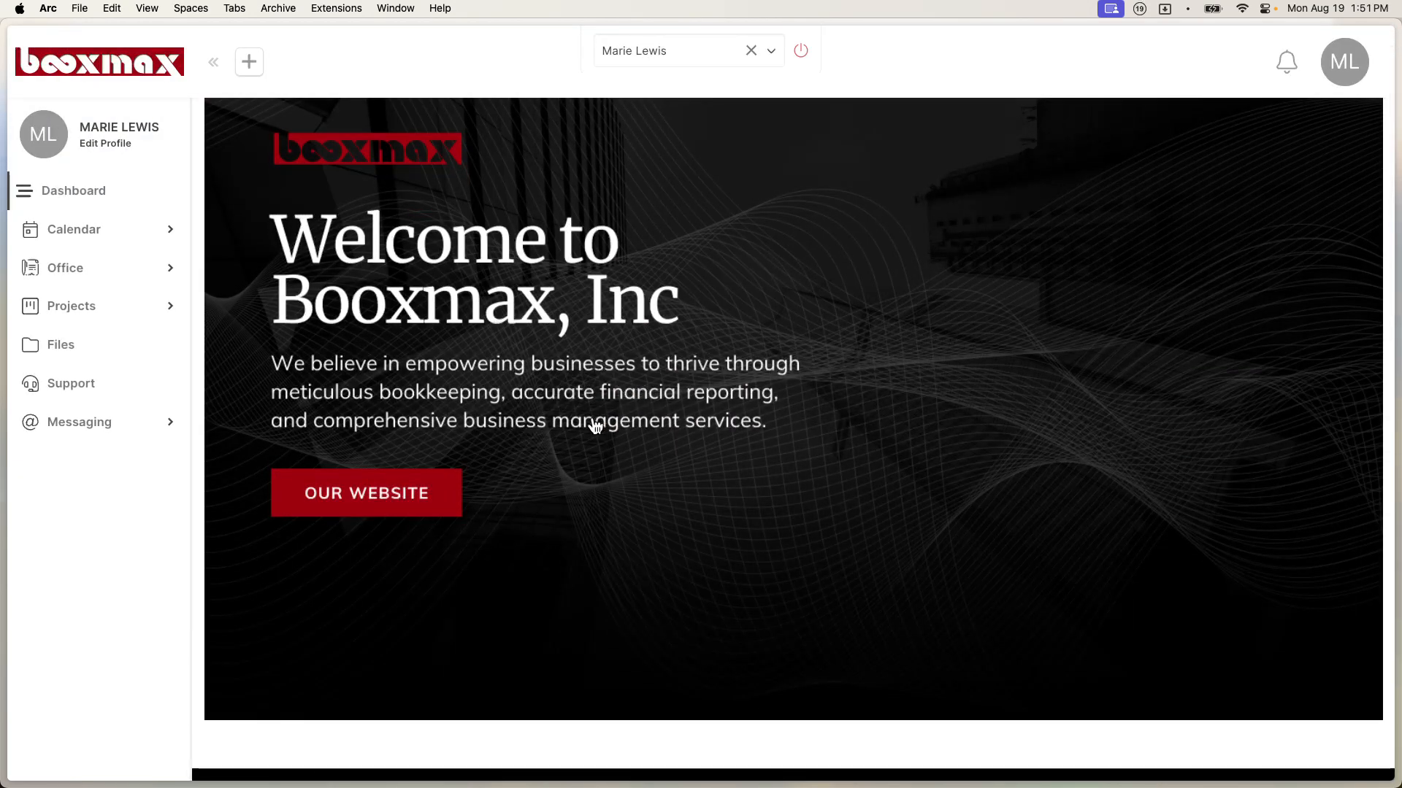
{"action": "scroll", "coordinate": [459, 303], "scroll_direction": "down", "scroll_amount": 1}
{"action": "scroll", "coordinate": [459, 303], "scroll_direction": "down", "scroll_amount": 8}
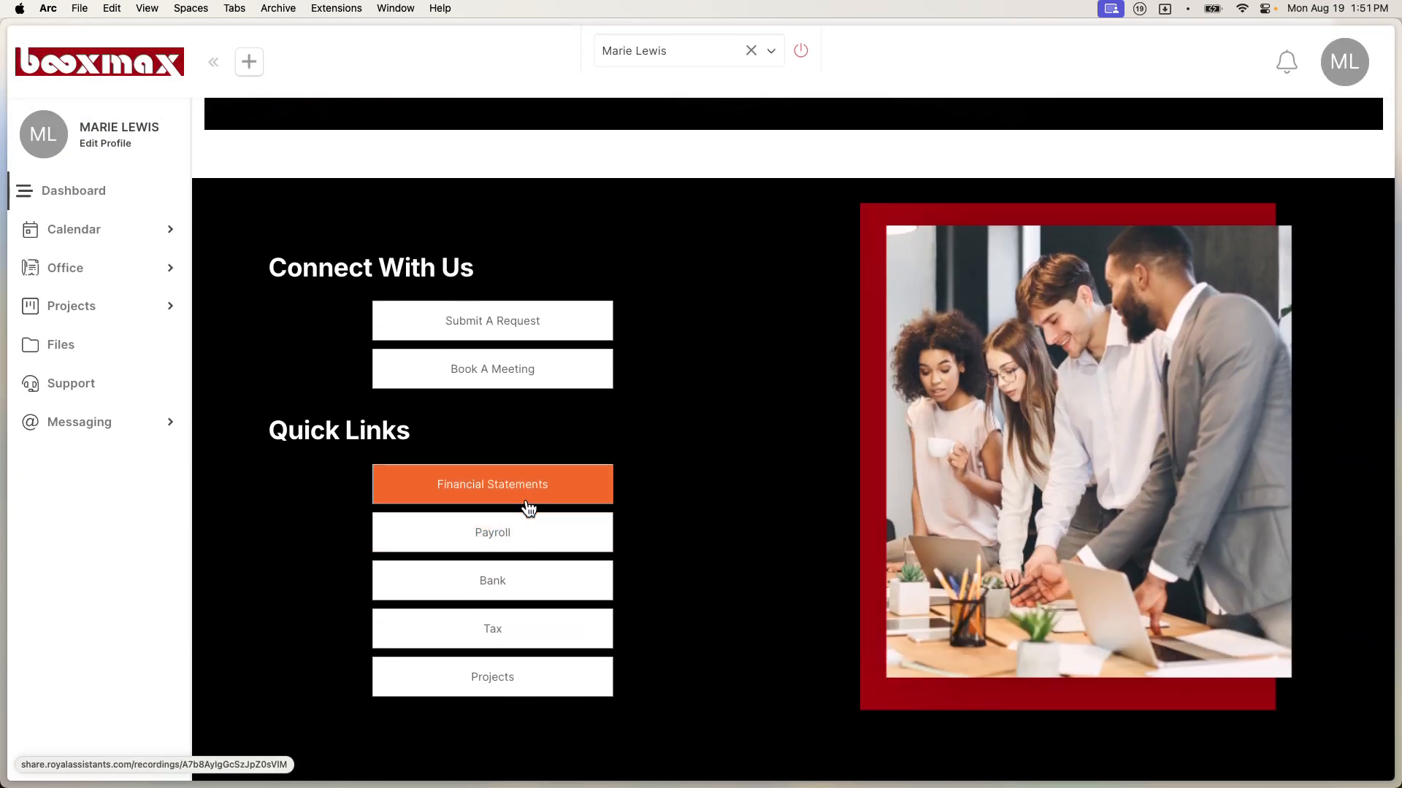
{"action": "left_click", "coordinate": [527, 502]}
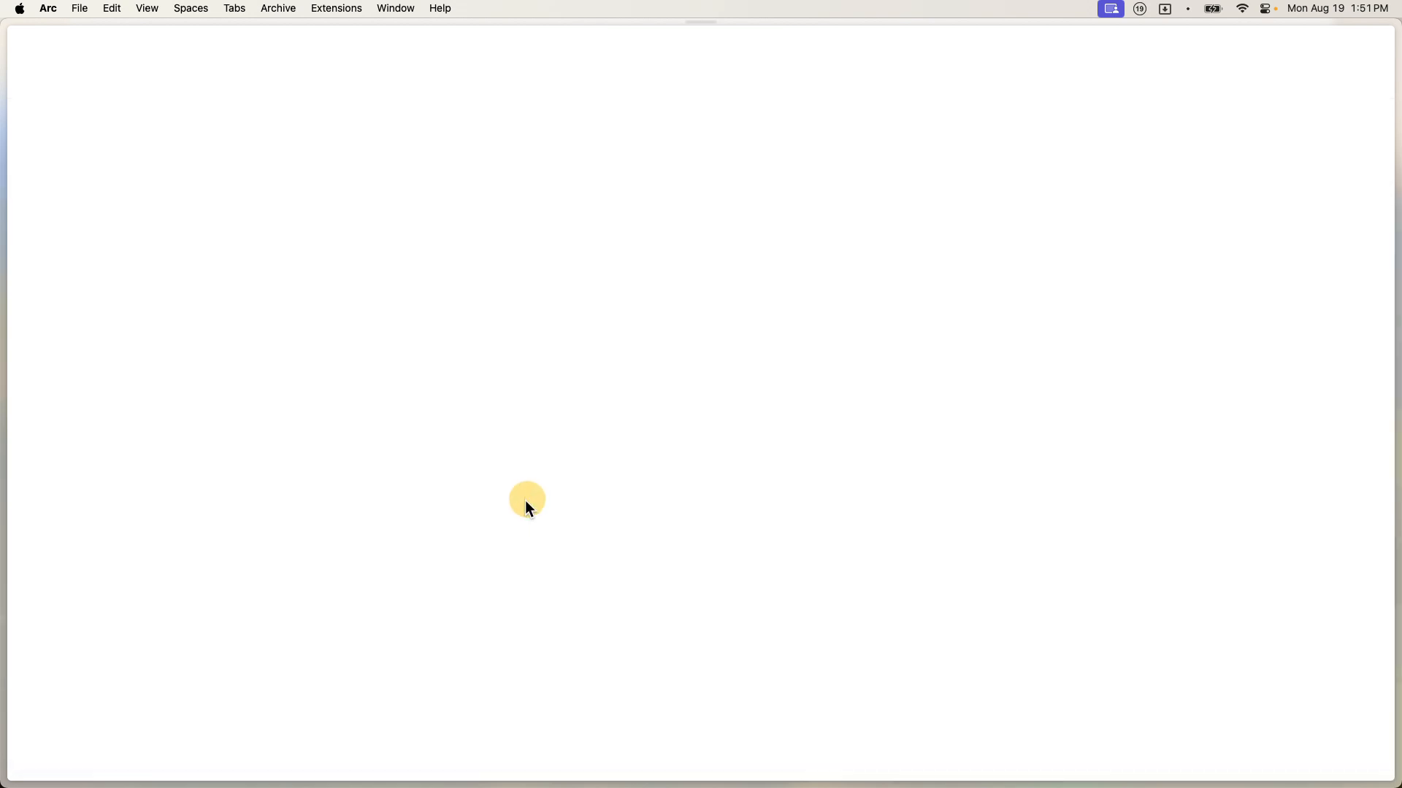
{"action": "key", "text": "super+bracketleft"}
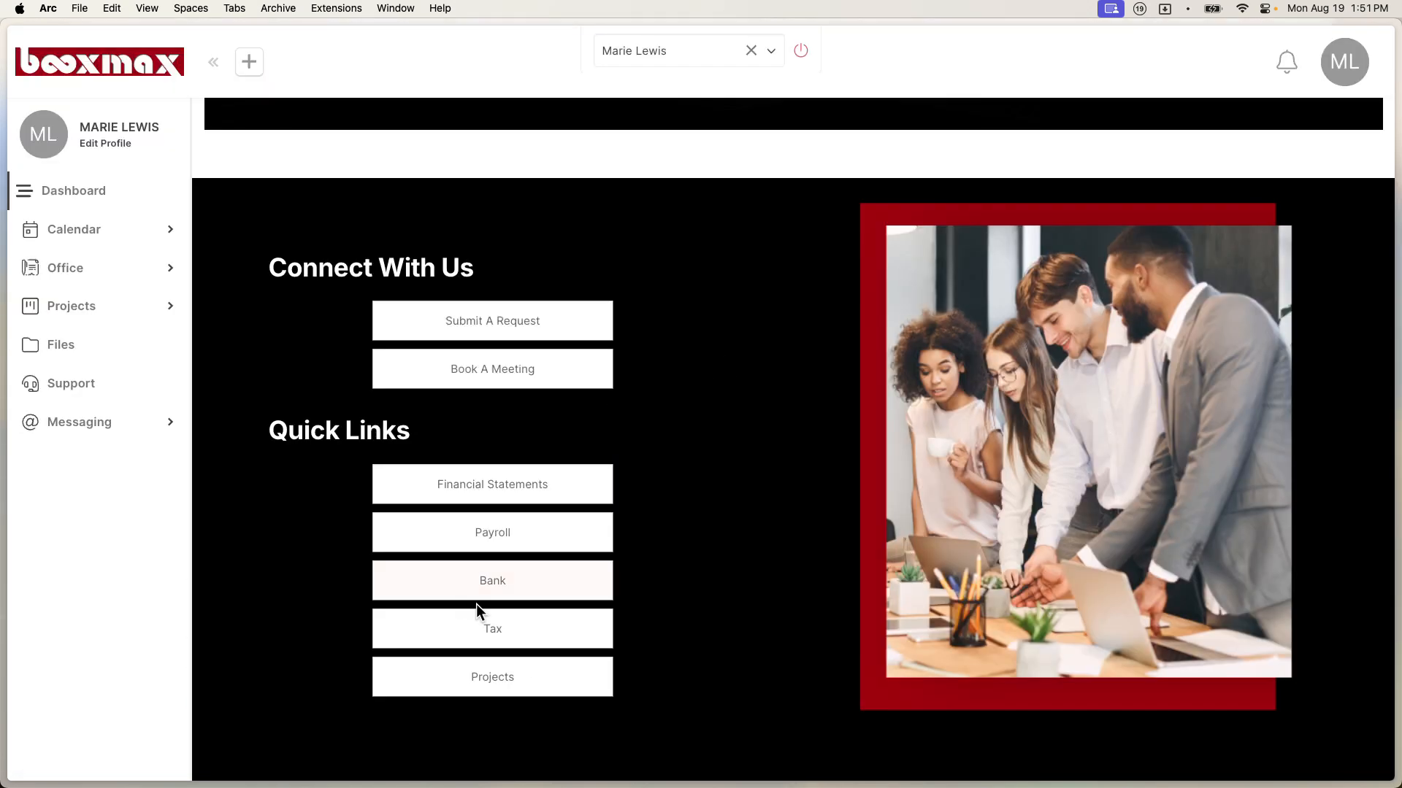
{"action": "left_click", "coordinate": [509, 520]}
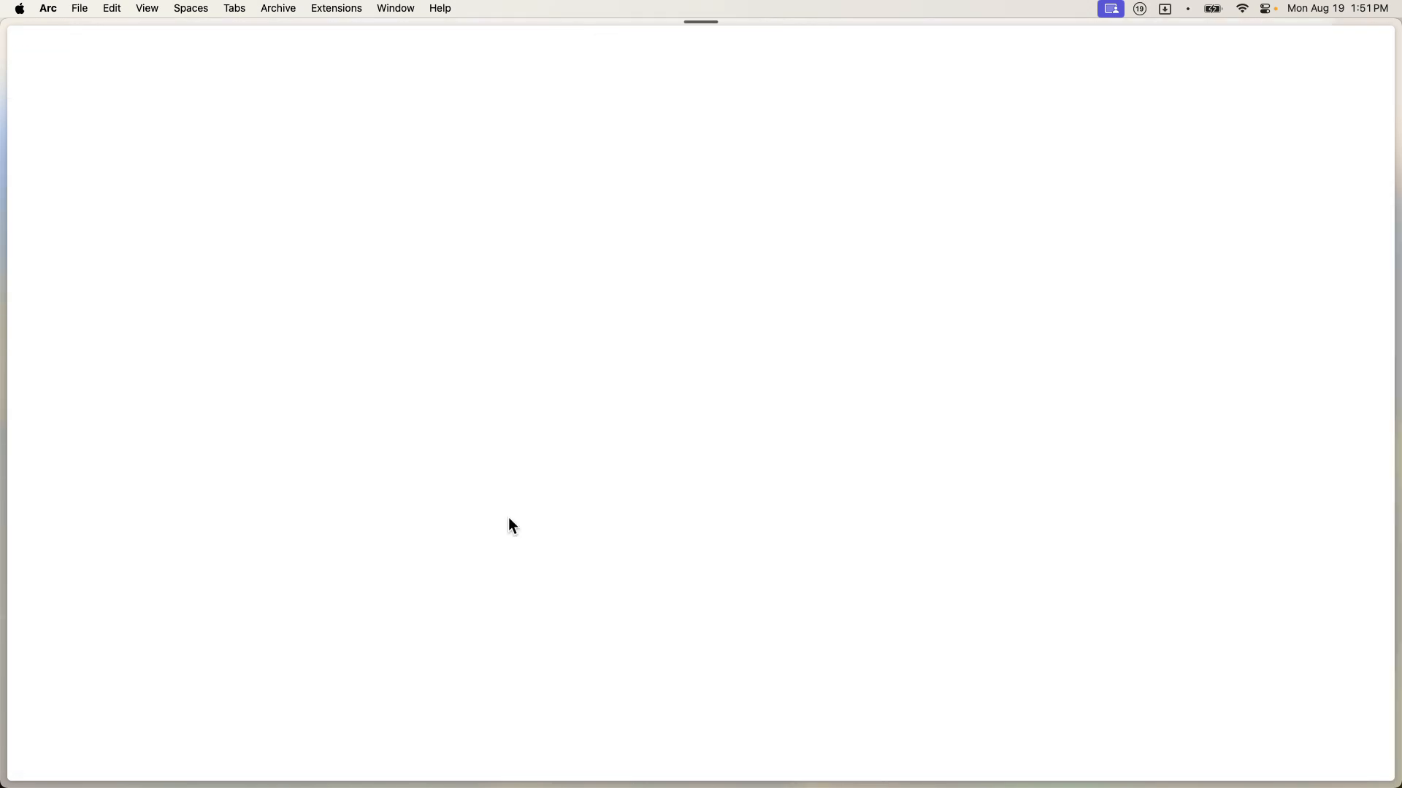
{"action": "scroll", "coordinate": [641, 467], "scroll_direction": "down", "scroll_amount": 10}
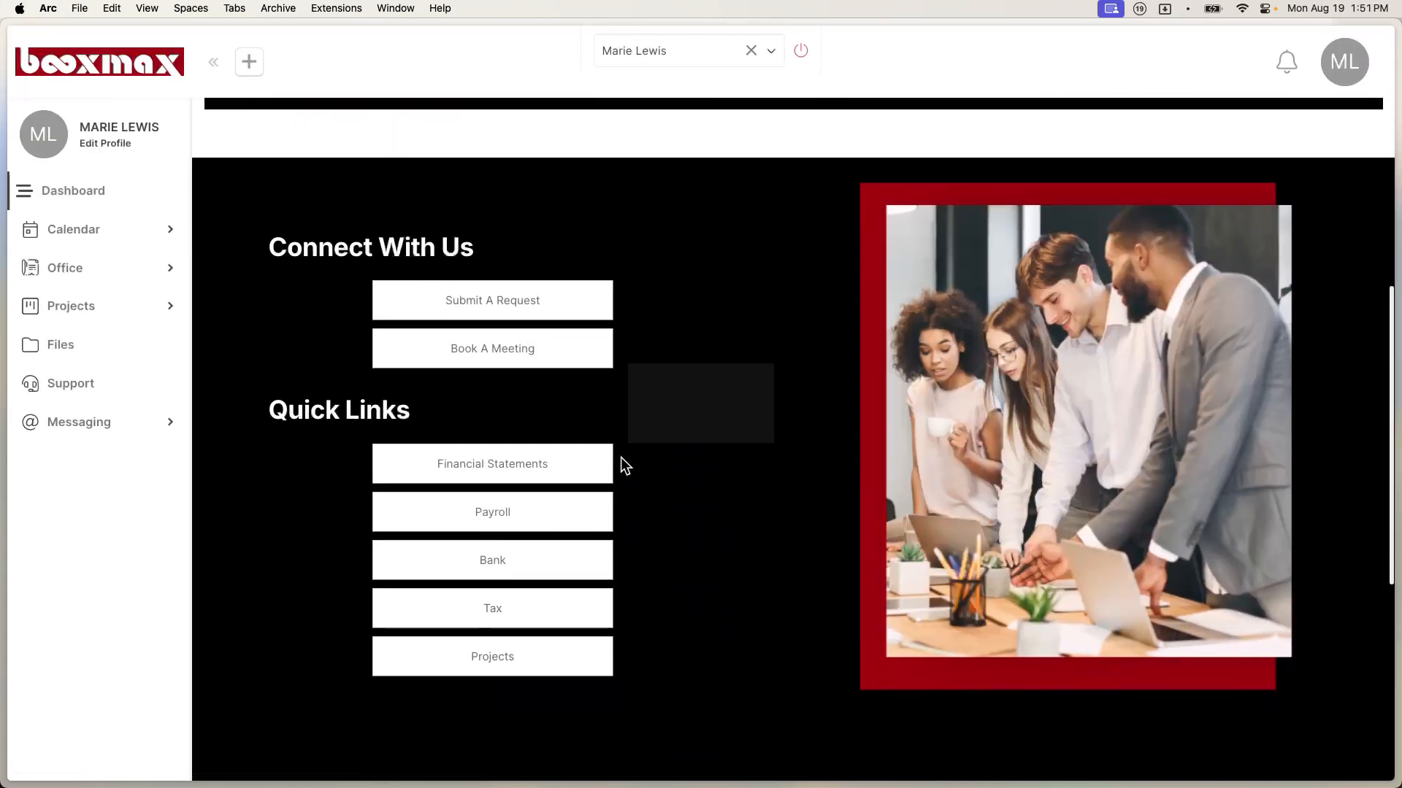
{"action": "left_click", "coordinate": [530, 566]}
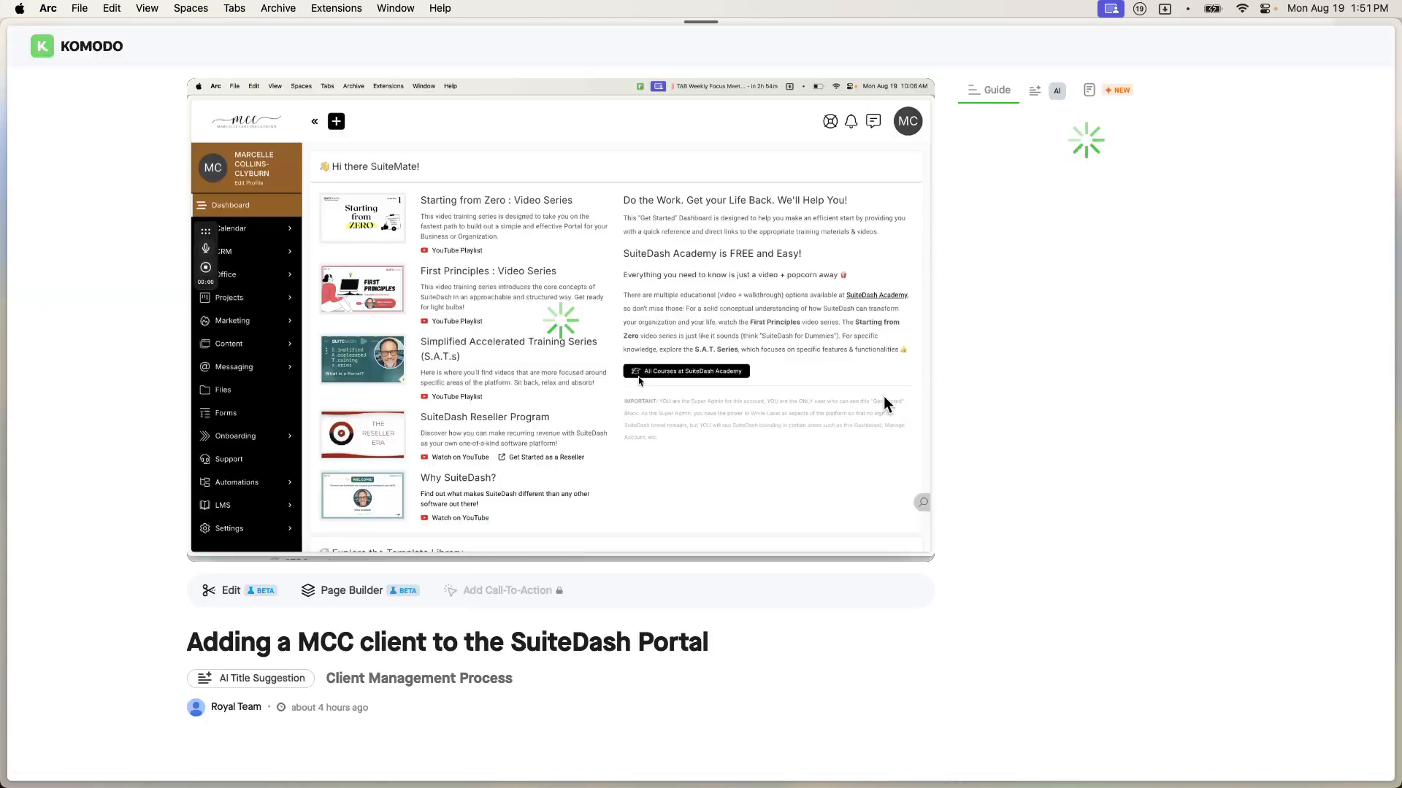
{"action": "key", "text": "super+bracketleft"}
{"action": "left_click", "coordinate": [513, 664]}
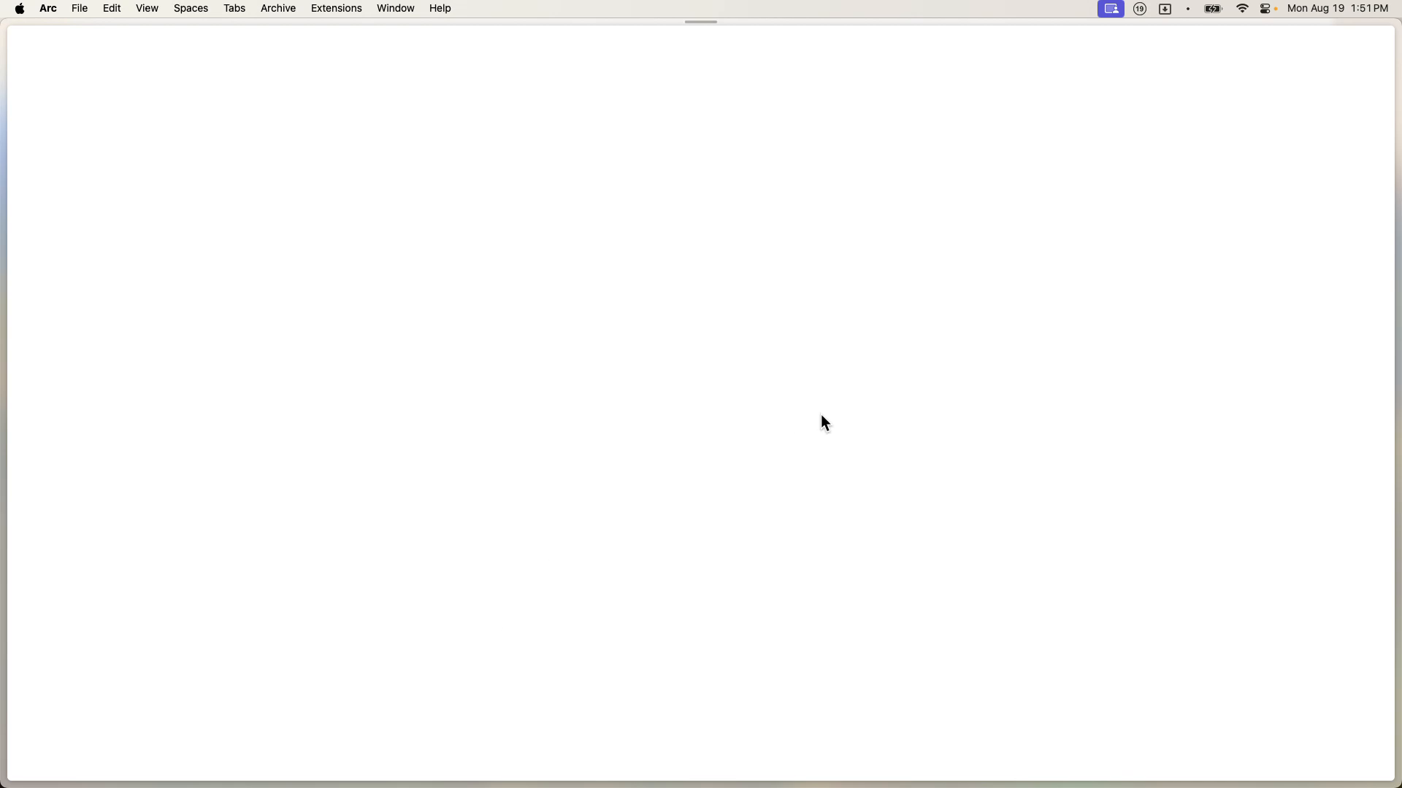
{"action": "scroll", "coordinate": [821, 415], "scroll_direction": "left", "scroll_amount": 5}
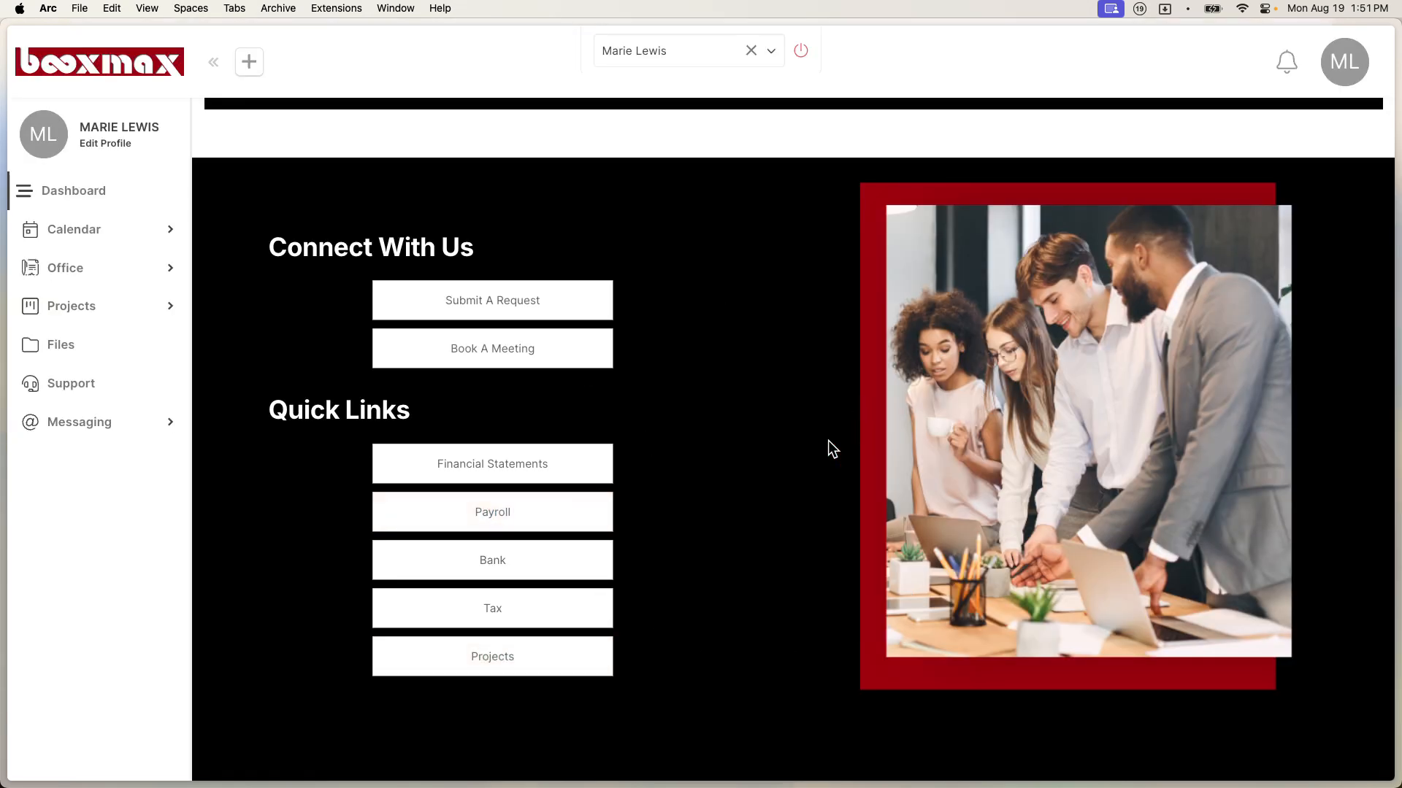
{"action": "scroll", "coordinate": [828, 441], "scroll_direction": "down", "scroll_amount": 6}
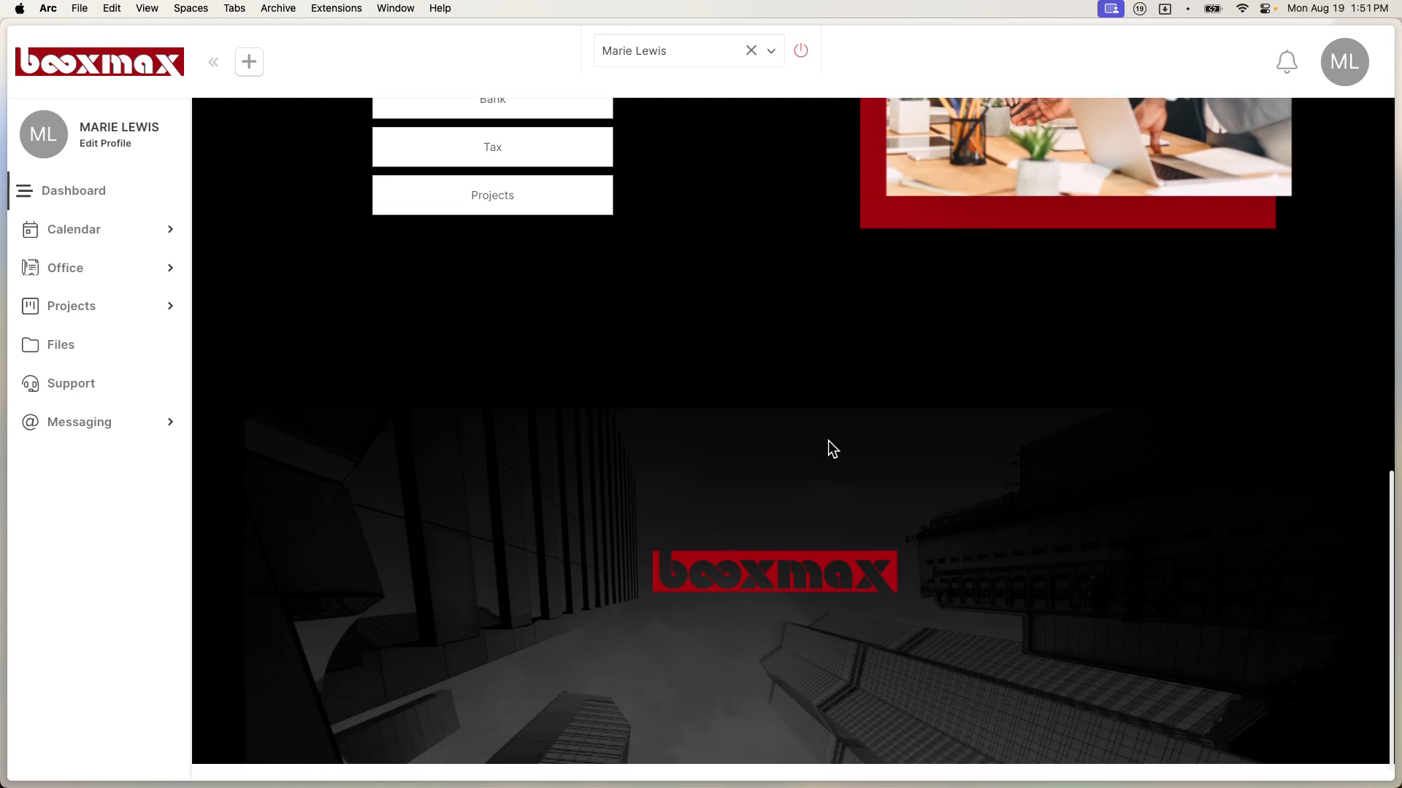
{"action": "scroll", "coordinate": [827, 441], "scroll_direction": "up", "scroll_amount": 4}
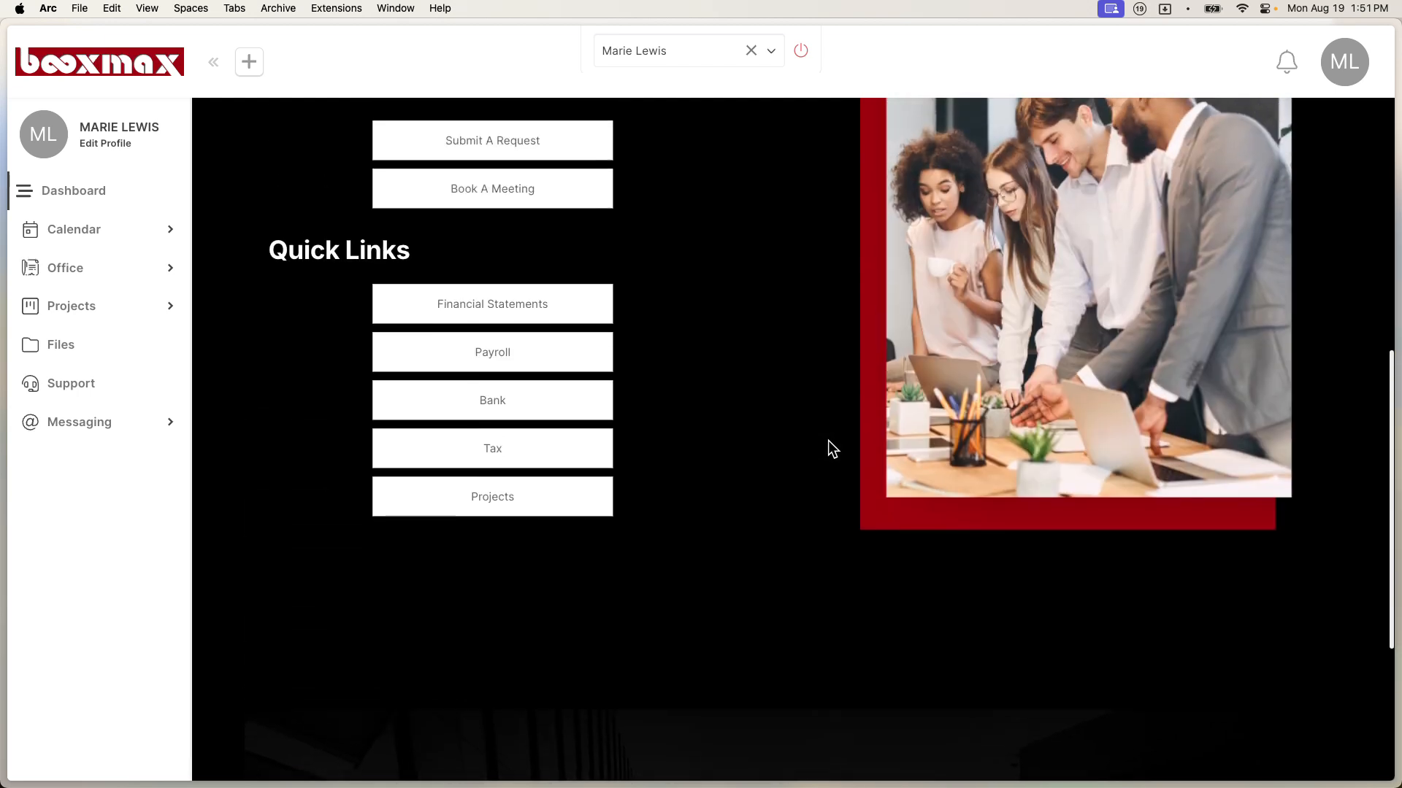
{"action": "left_click", "coordinate": [693, 57]}
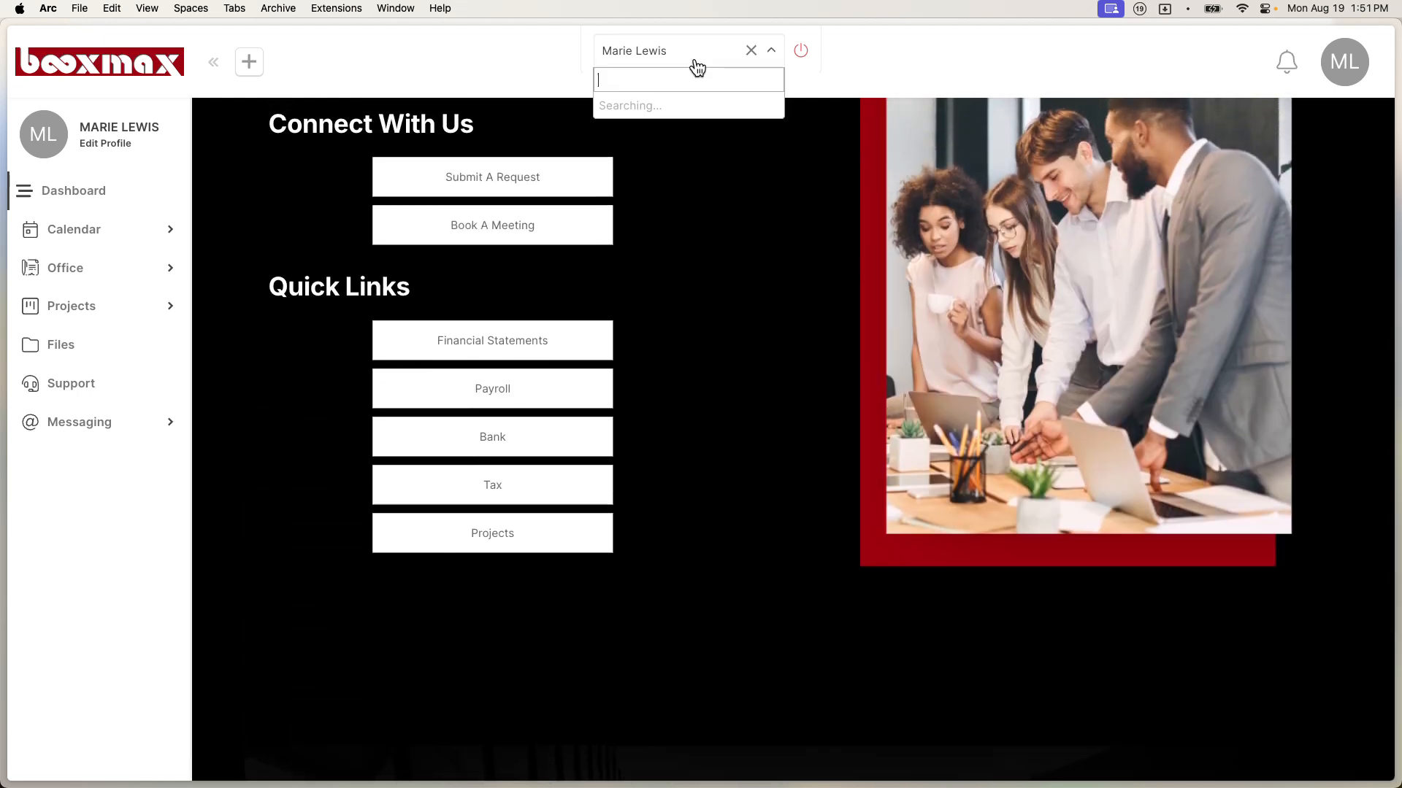
{"action": "left_click", "coordinate": [655, 181]}
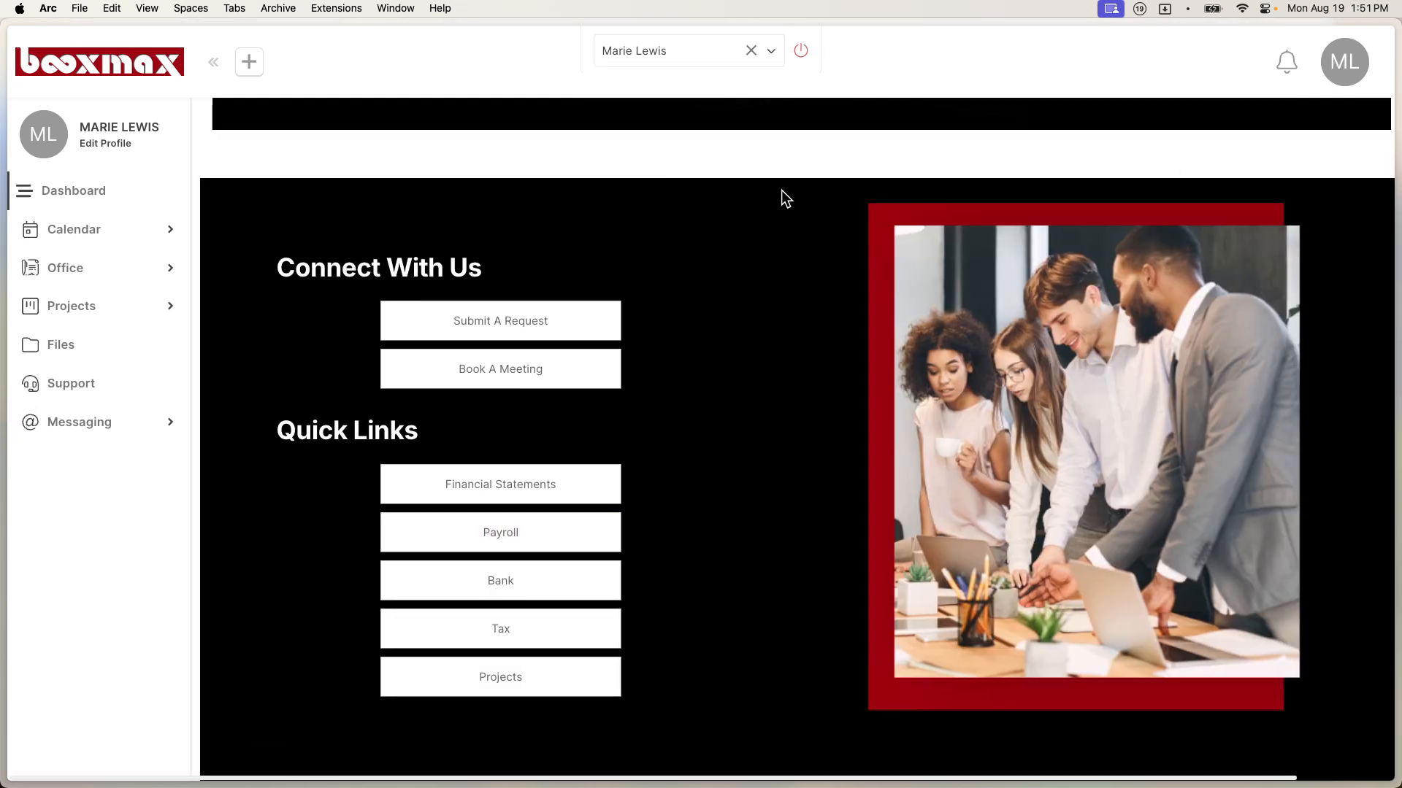
{"action": "left_click", "coordinate": [796, 53]}
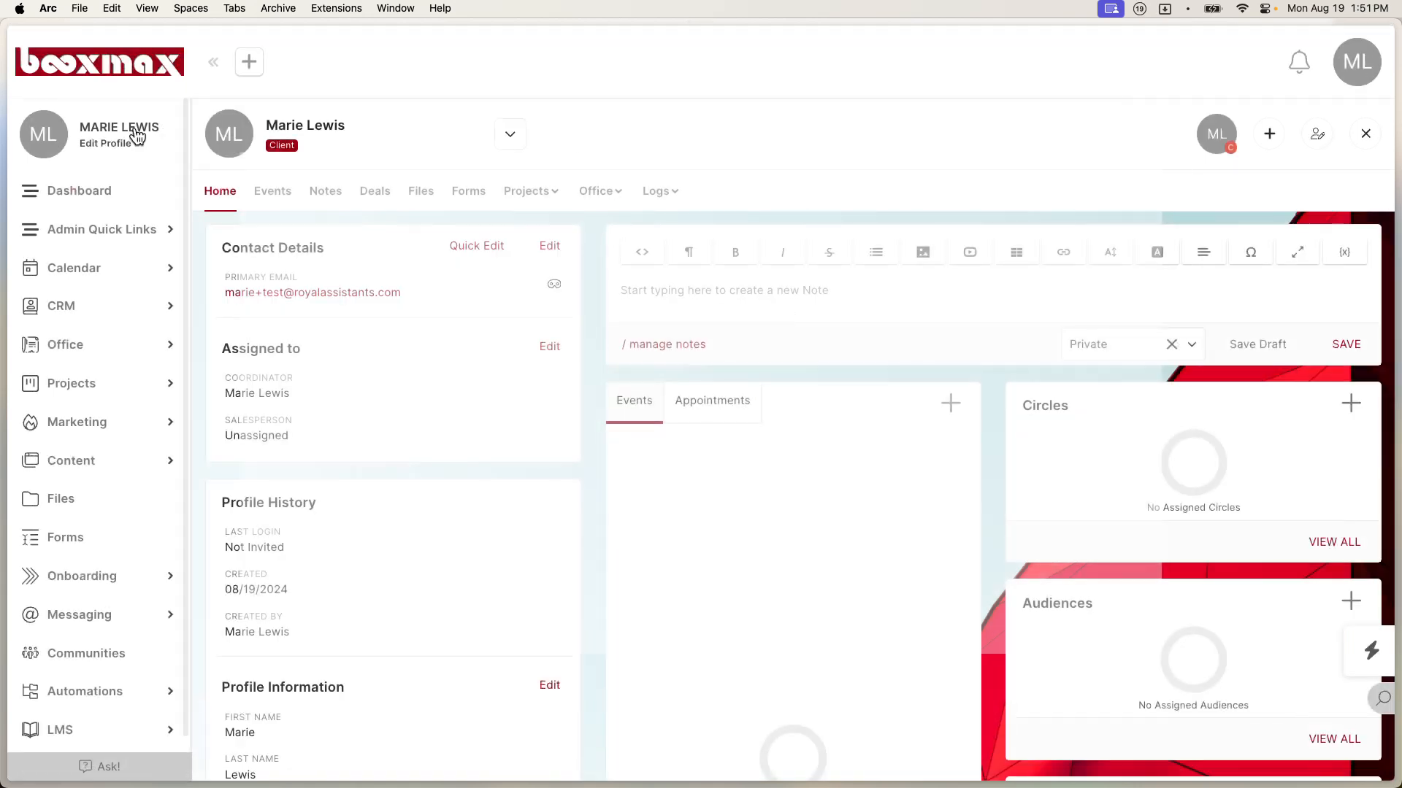
Step: Switch to the Test Demo Boox contact, impersonate it, and test its Projects quick link
{"action": "left_click", "coordinate": [501, 139]}
{"action": "left_click", "coordinate": [312, 317]}
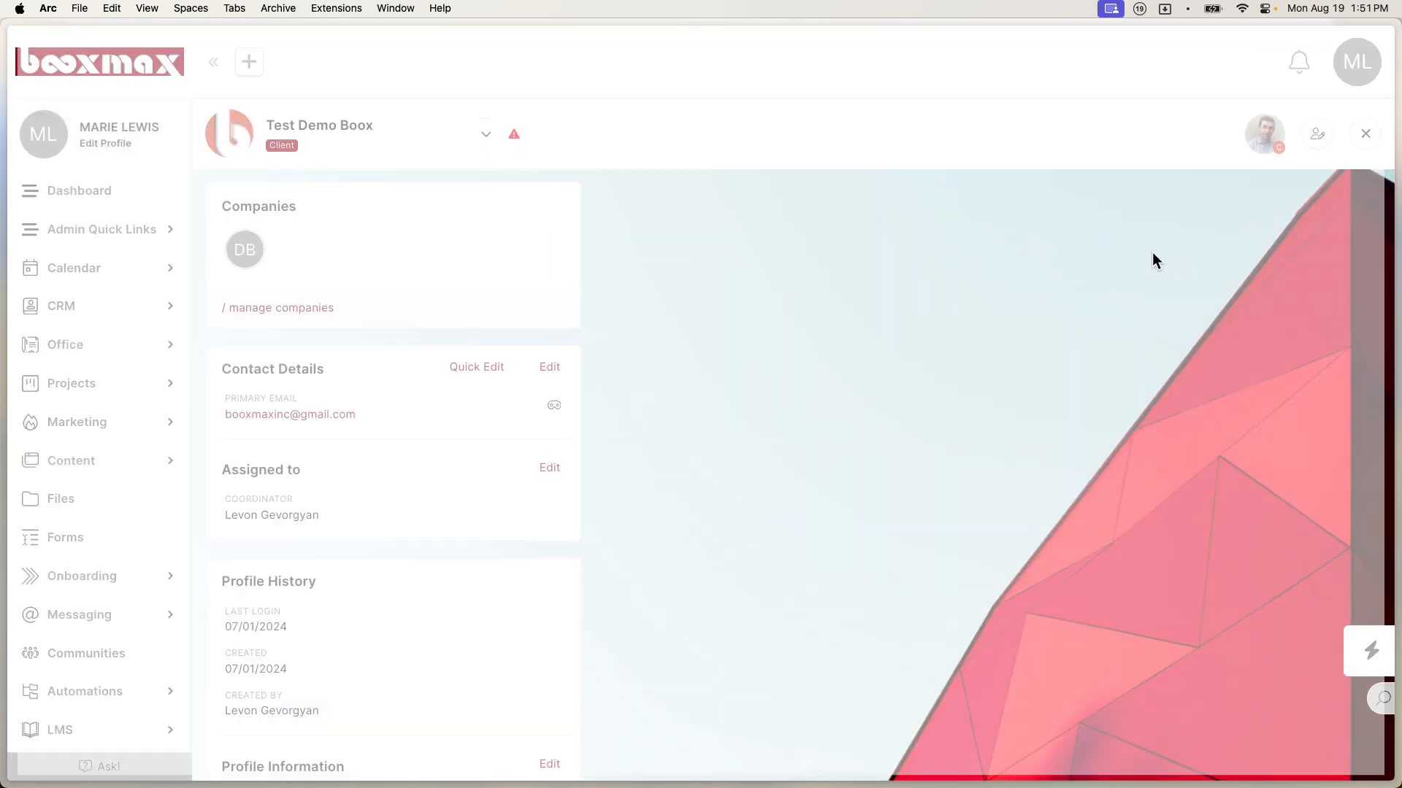
{"action": "left_click", "coordinate": [1325, 144]}
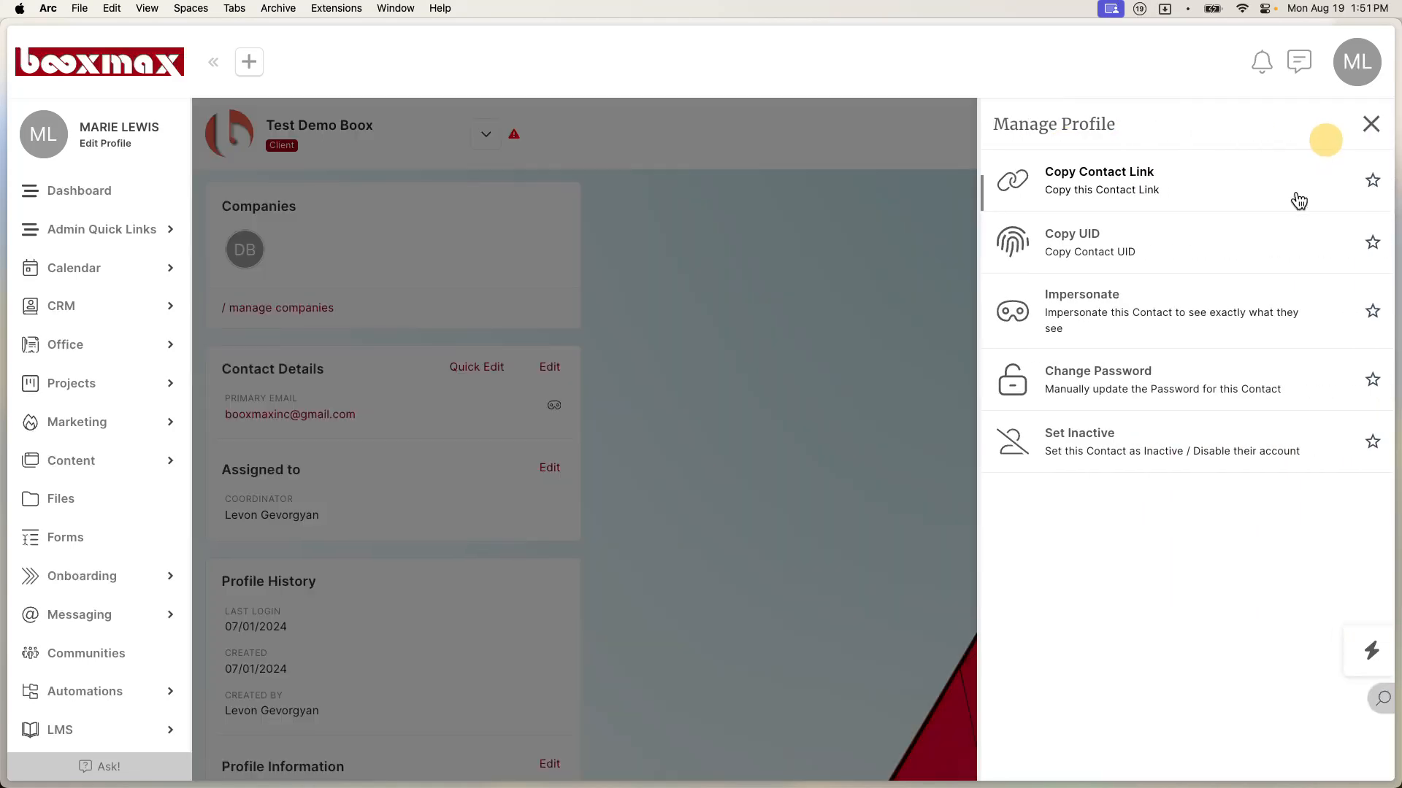
{"action": "left_click", "coordinate": [1111, 316]}
{"action": "scroll", "coordinate": [613, 496], "scroll_direction": "down", "scroll_amount": 10}
{"action": "scroll", "coordinate": [619, 496], "scroll_direction": "down", "scroll_amount": 2}
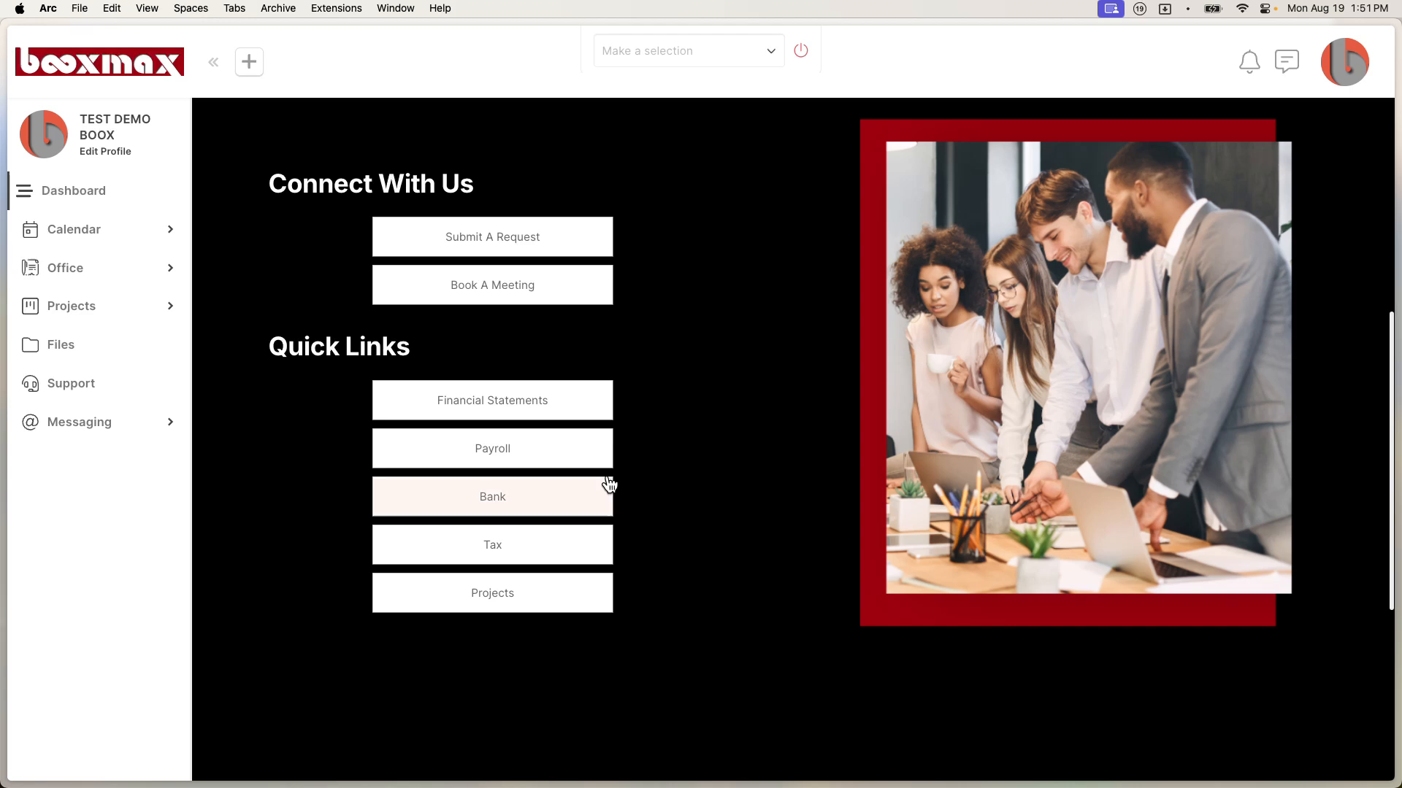
{"action": "left_click", "coordinate": [503, 600]}
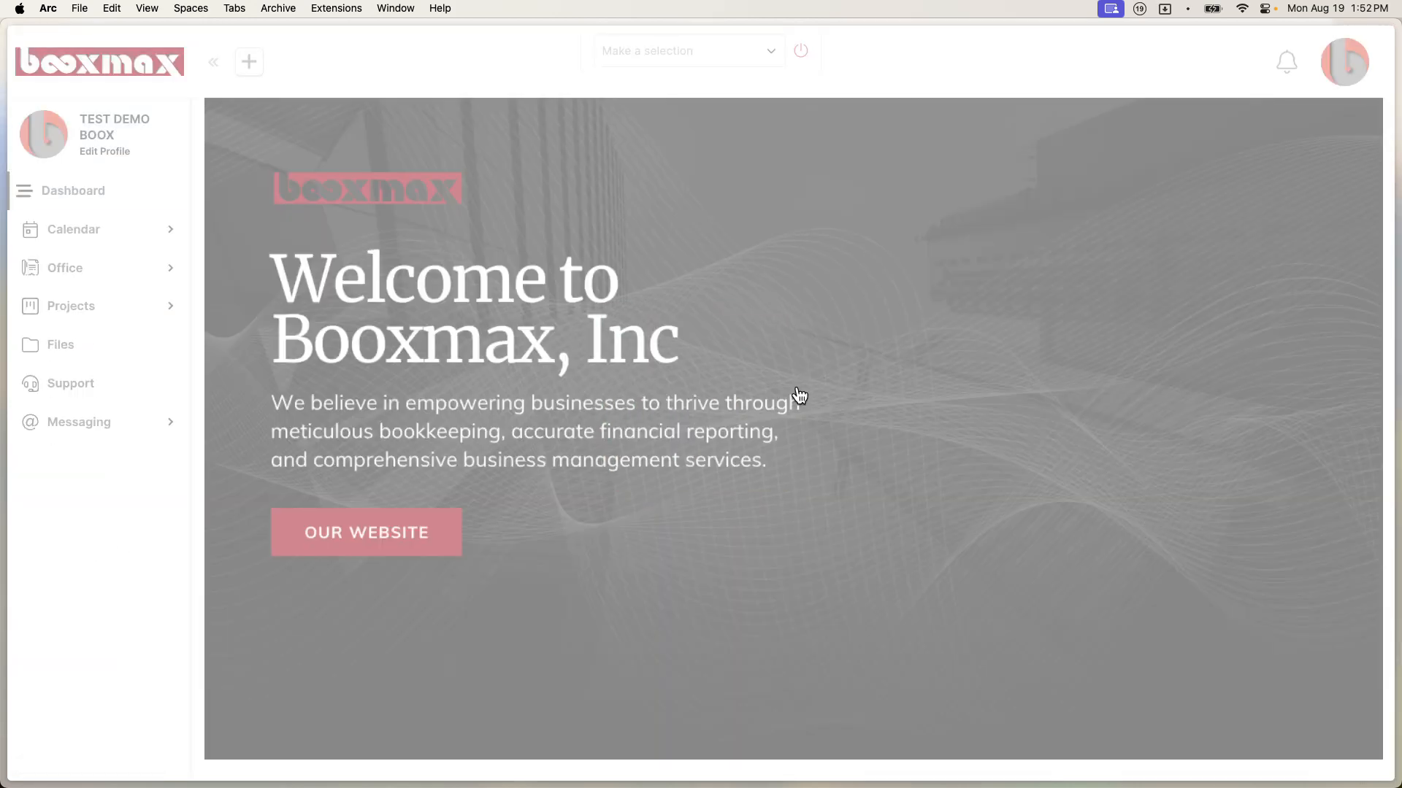
Step: Try the contact's Bank quick link, then Payroll, which opens the SD Updates video page
{"action": "scroll", "coordinate": [798, 395], "scroll_direction": "down", "scroll_amount": 5}
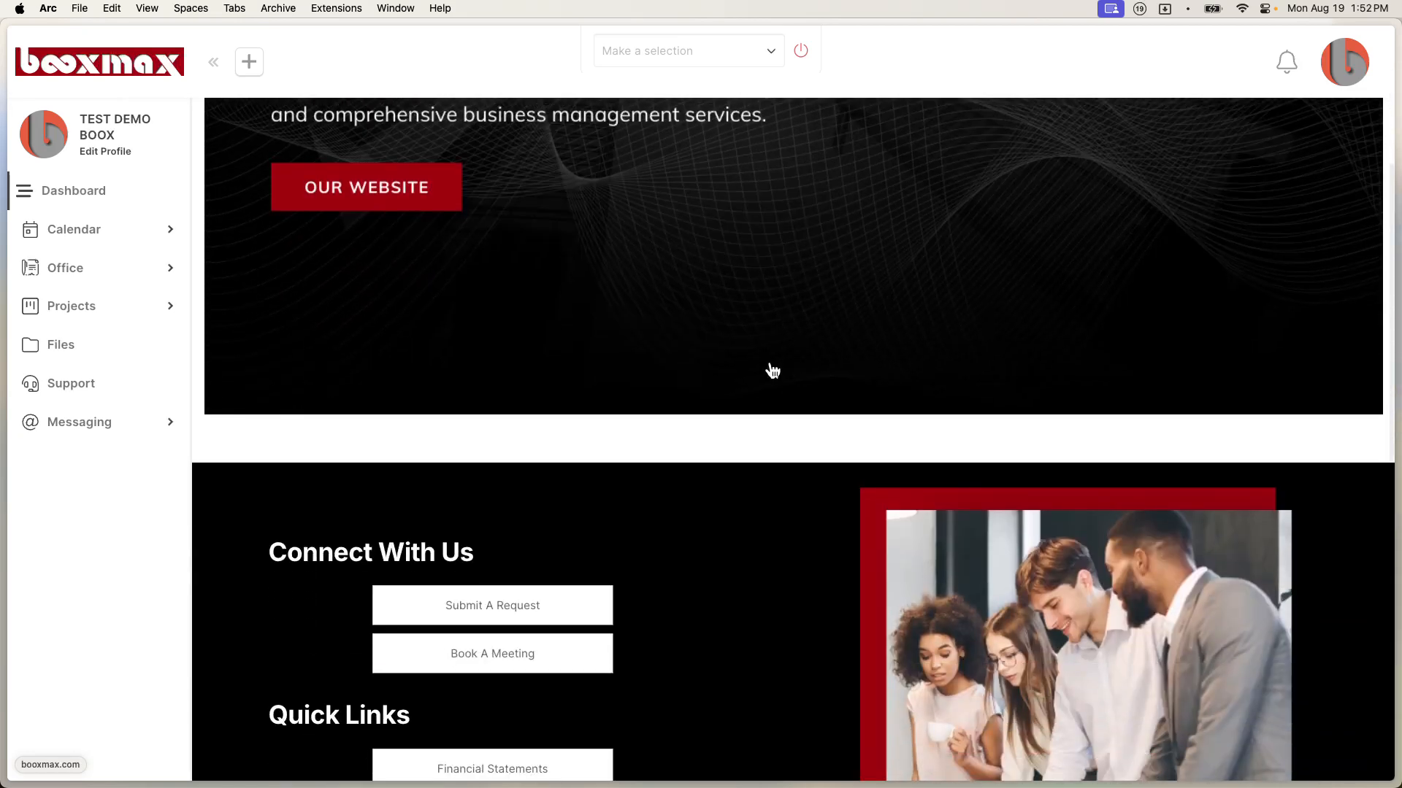
{"action": "scroll", "coordinate": [769, 369], "scroll_direction": "down", "scroll_amount": 6}
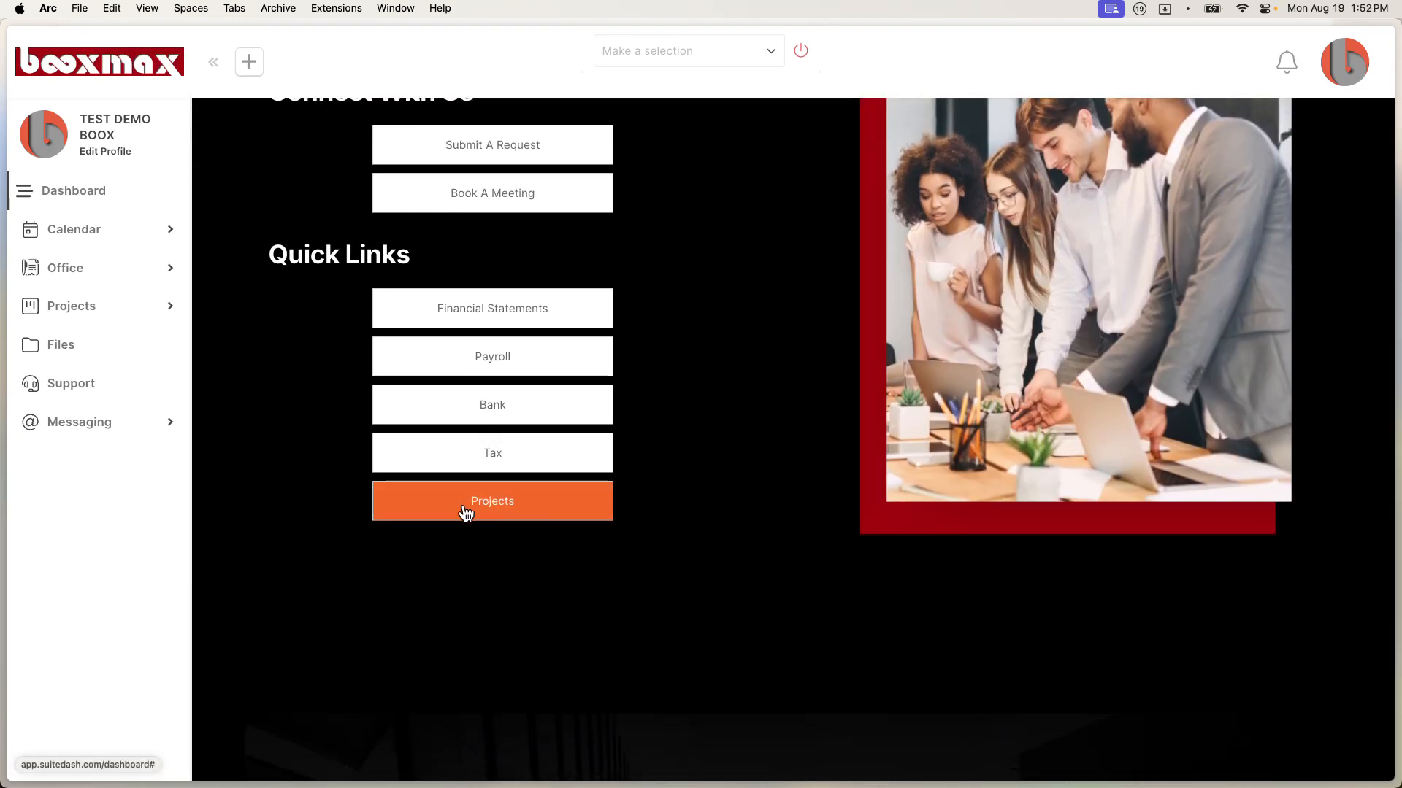
{"action": "left_click", "coordinate": [510, 403]}
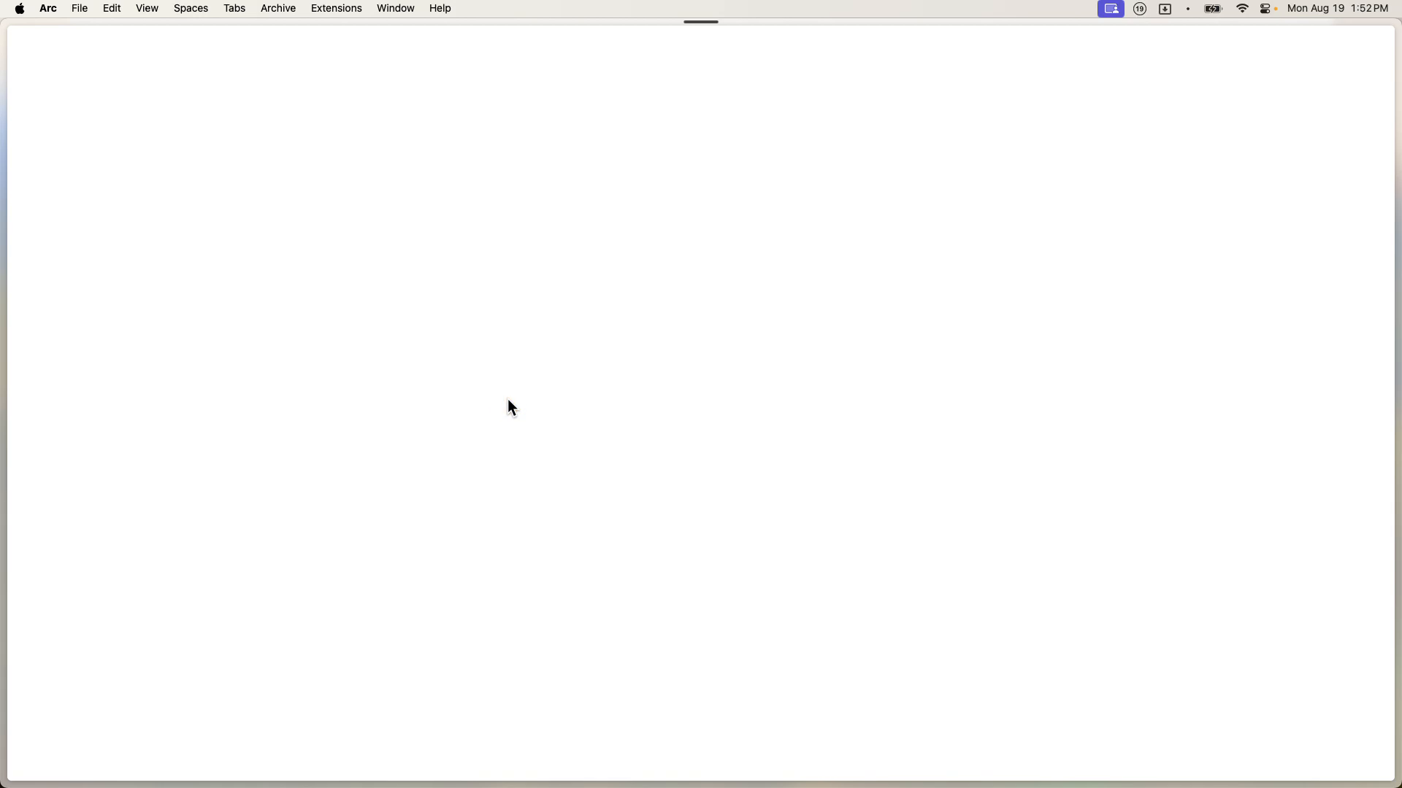
{"action": "scroll", "coordinate": [511, 407], "scroll_direction": "down", "scroll_amount": 3}
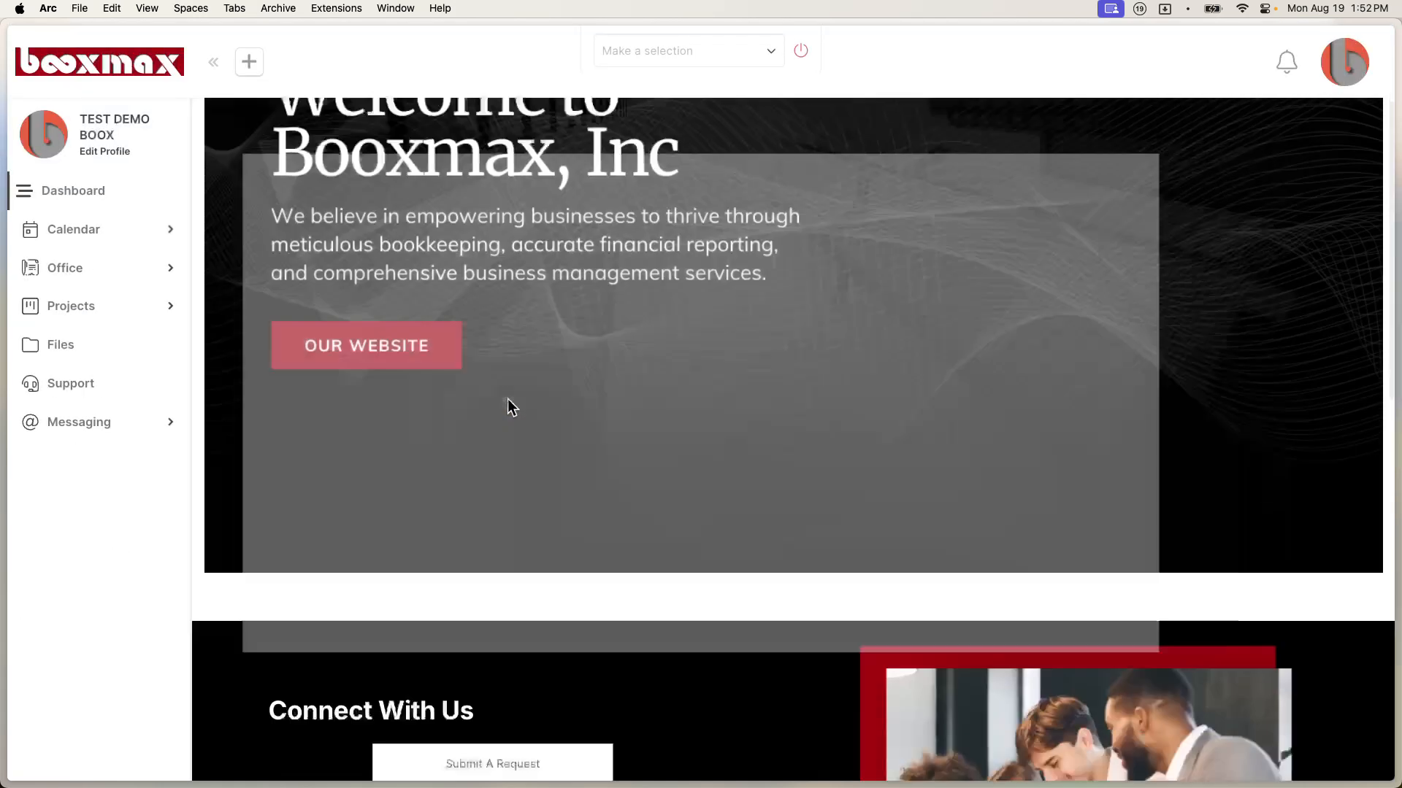
{"action": "scroll", "coordinate": [507, 404], "scroll_direction": "down", "scroll_amount": 5}
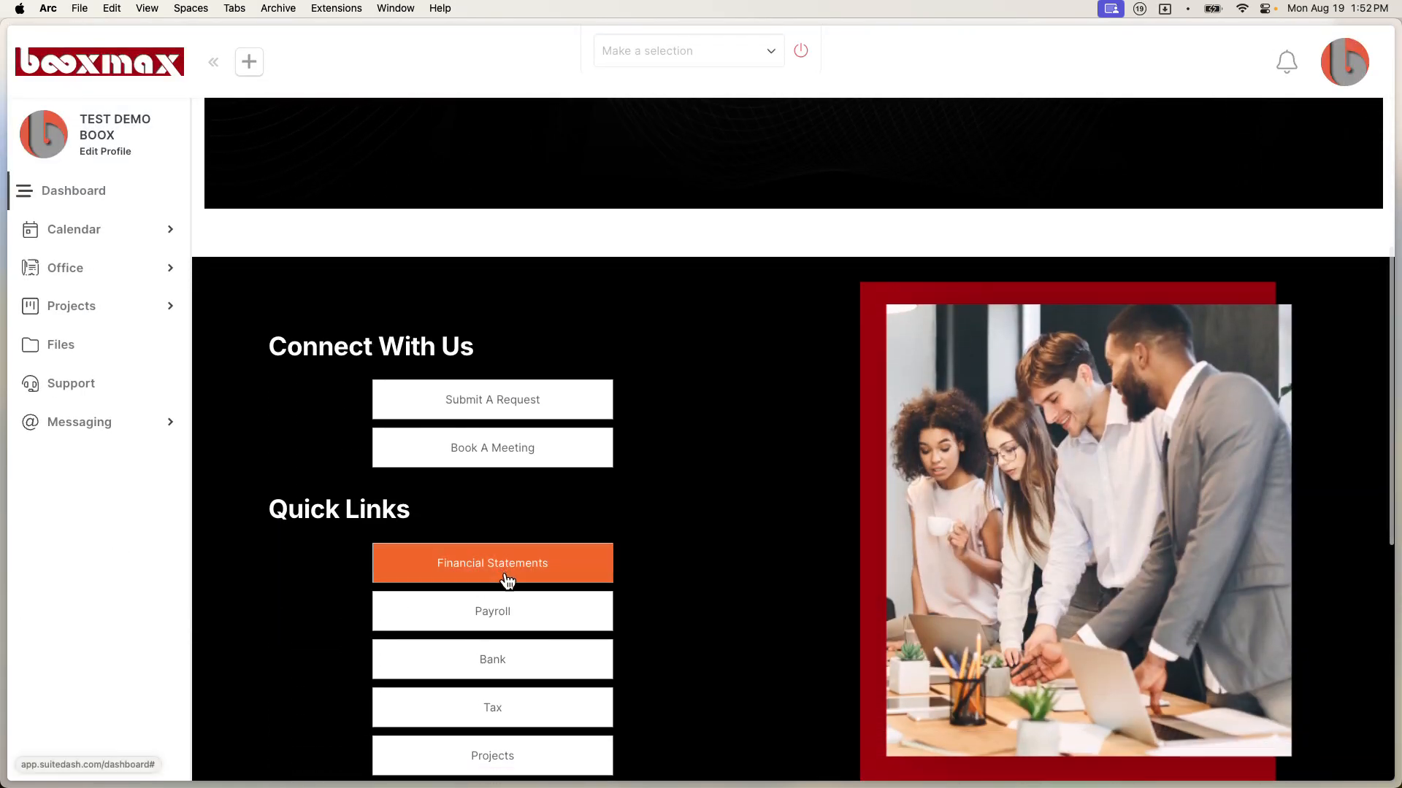
{"action": "left_click", "coordinate": [506, 611]}
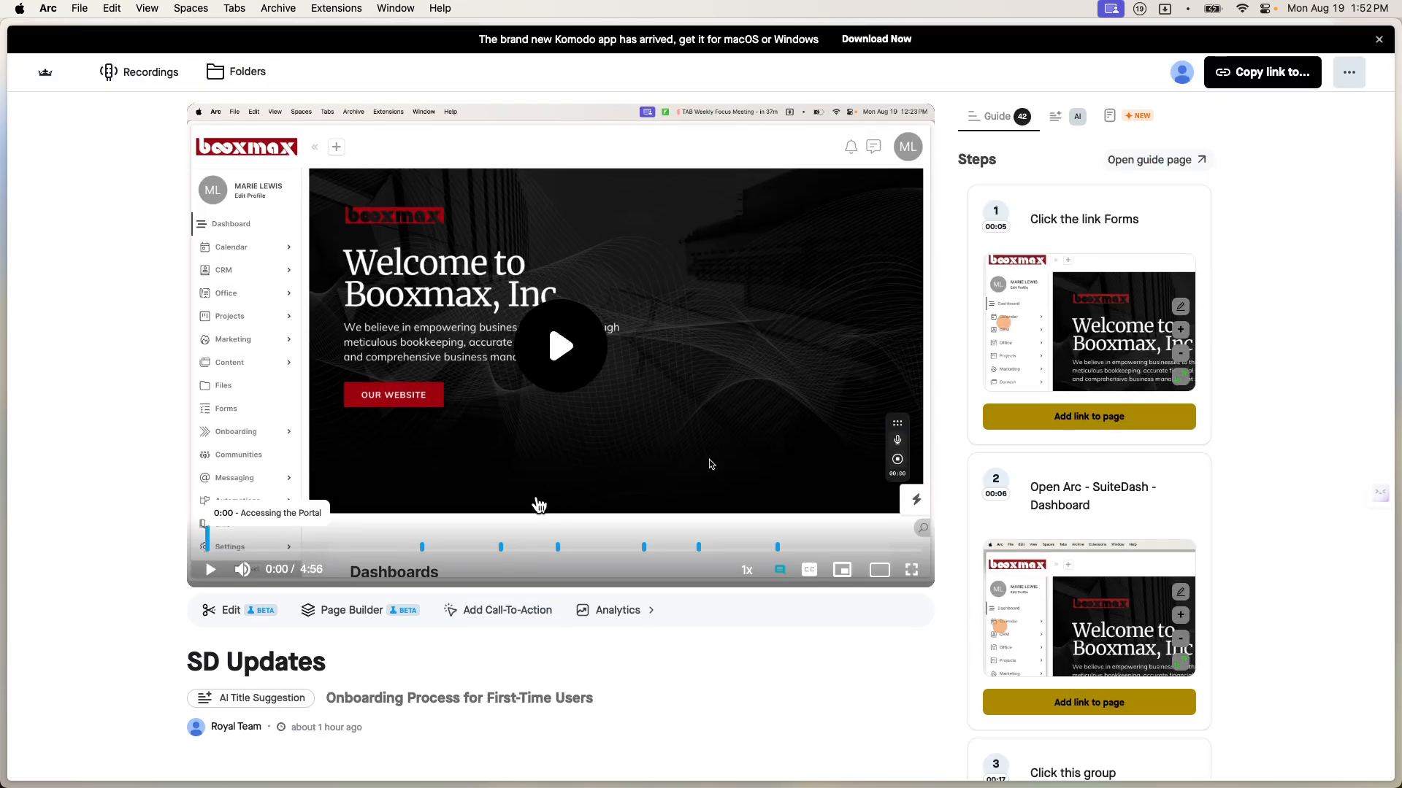
{"action": "key", "text": "super+bracketleft"}
Step: Scroll back up to the Welcome to Booxmax, Inc banner on the contact's dashboard
{"action": "scroll", "coordinate": [539, 504], "scroll_direction": "up", "scroll_amount": 7}
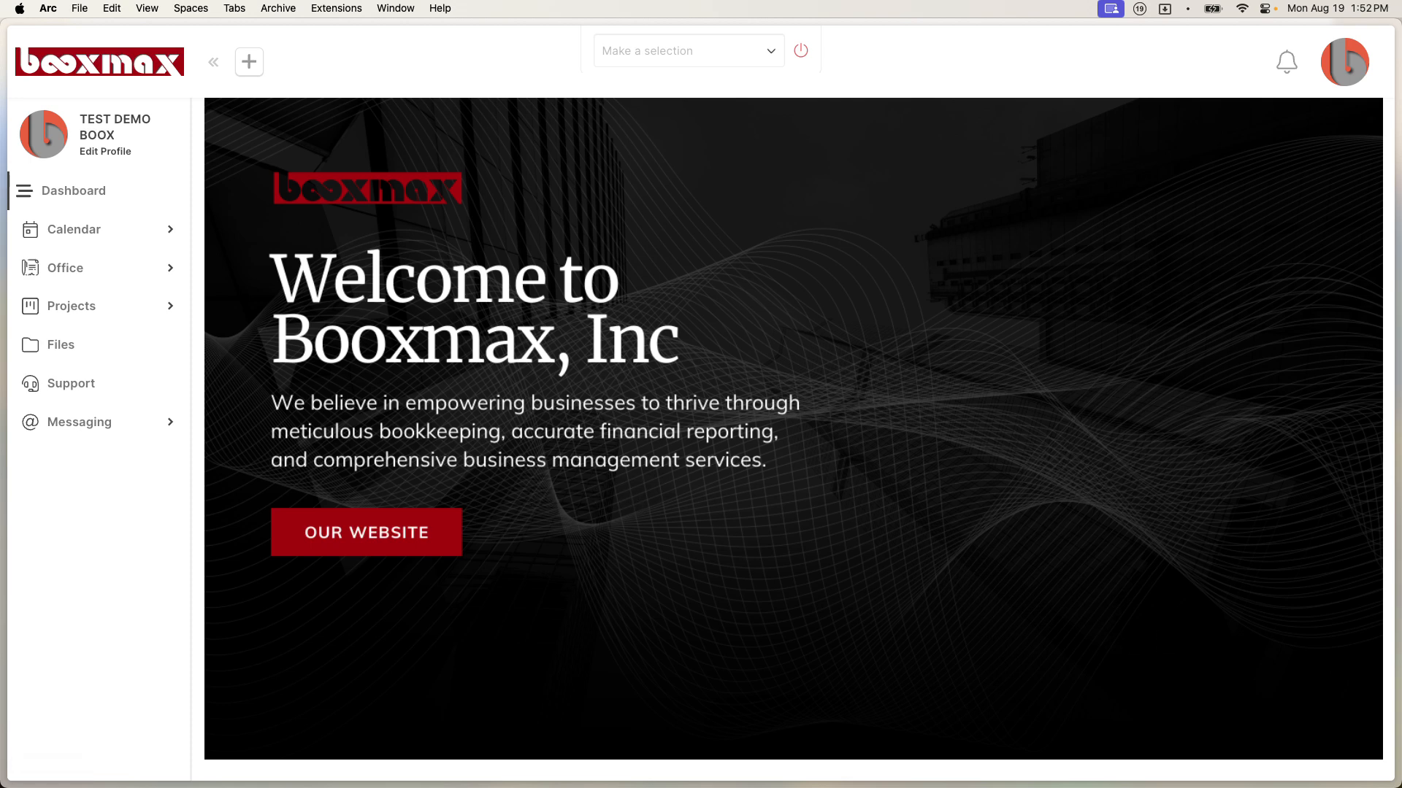
Step: Switch to Milanote and drag its New Board window over the SuiteDash dashboard
{"action": "key", "text": "super+Tab"}
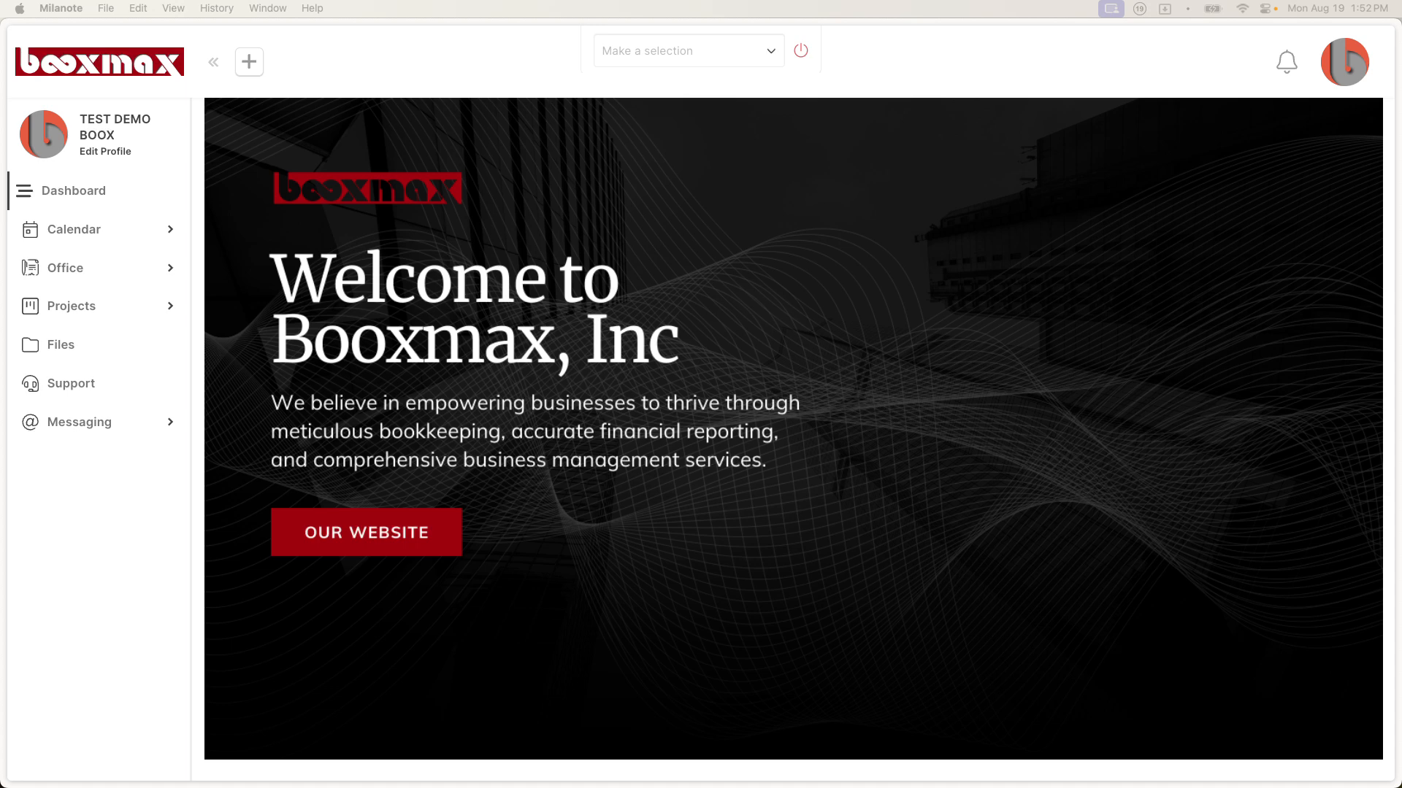
{"action": "left_click_drag", "start_coordinate": [1401, 22], "coordinate": [1073, 12]}
Step: Pan and zoom across the client onboarding flowchart to review each lead-question branch, then resize the window
{"action": "scroll", "coordinate": [1010, 211], "scroll_direction": "up", "scroll_amount": 5}
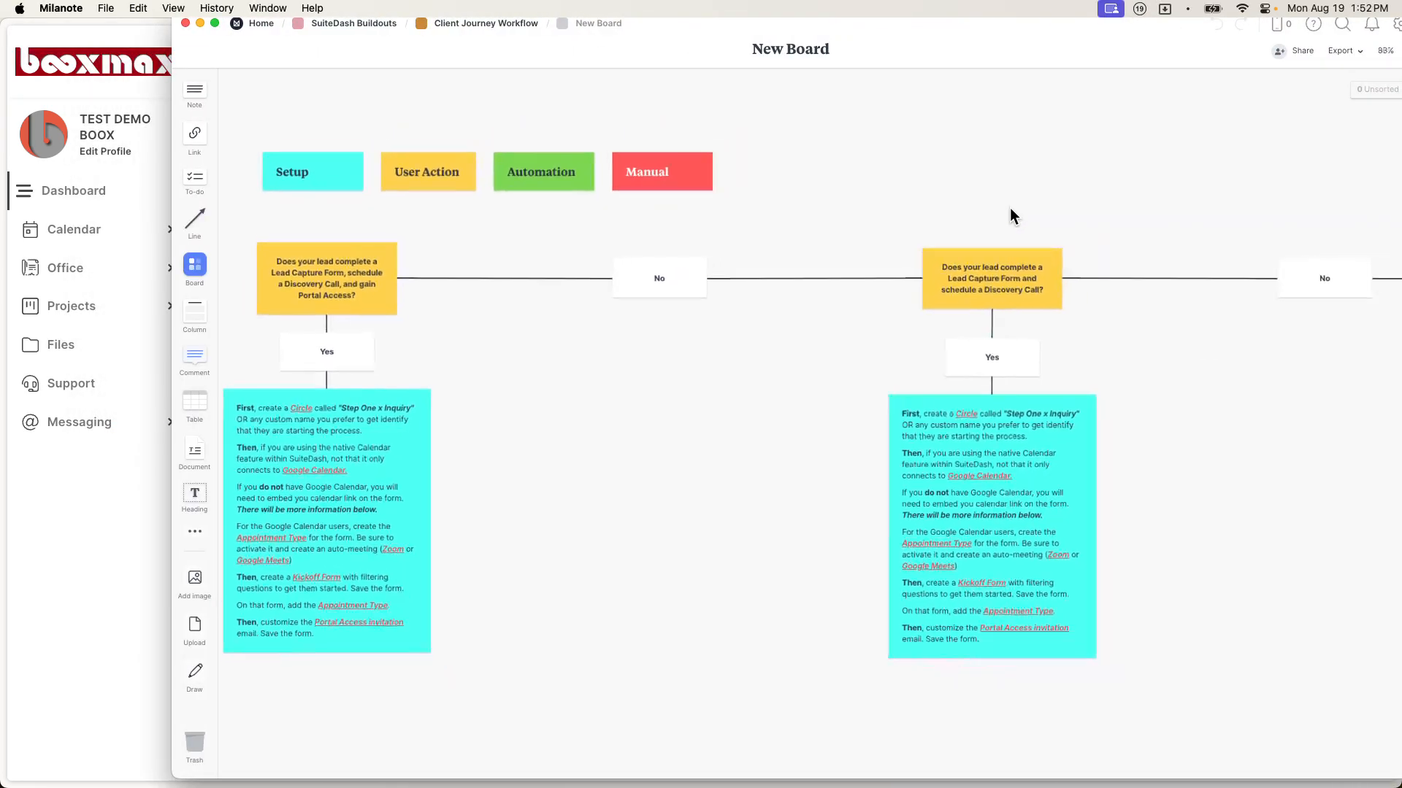
{"action": "scroll", "coordinate": [1011, 212], "scroll_direction": "up", "scroll_amount": 2}
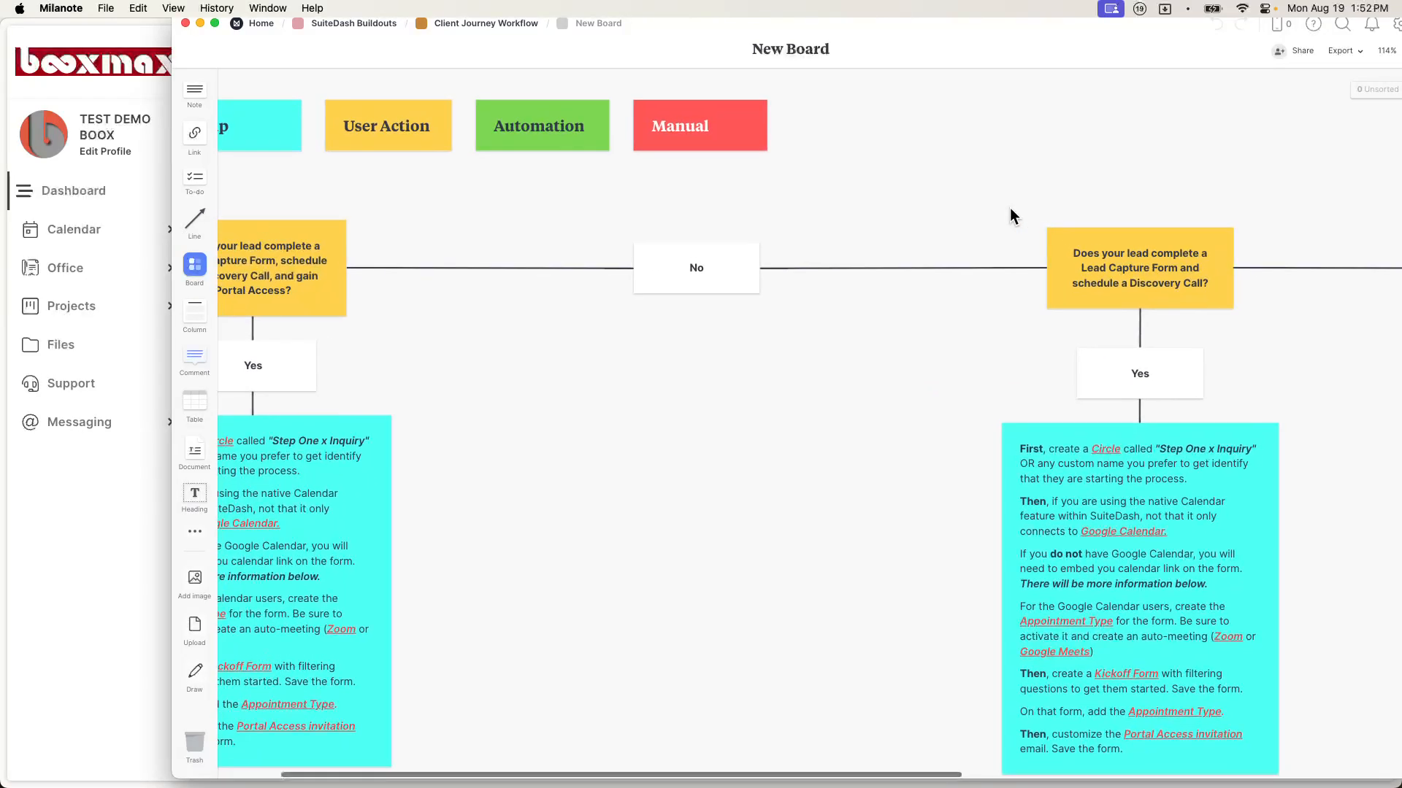
{"action": "scroll", "coordinate": [1011, 211], "scroll_direction": "left", "scroll_amount": 3}
{"action": "scroll", "coordinate": [807, 164], "scroll_direction": "up", "scroll_amount": 3}
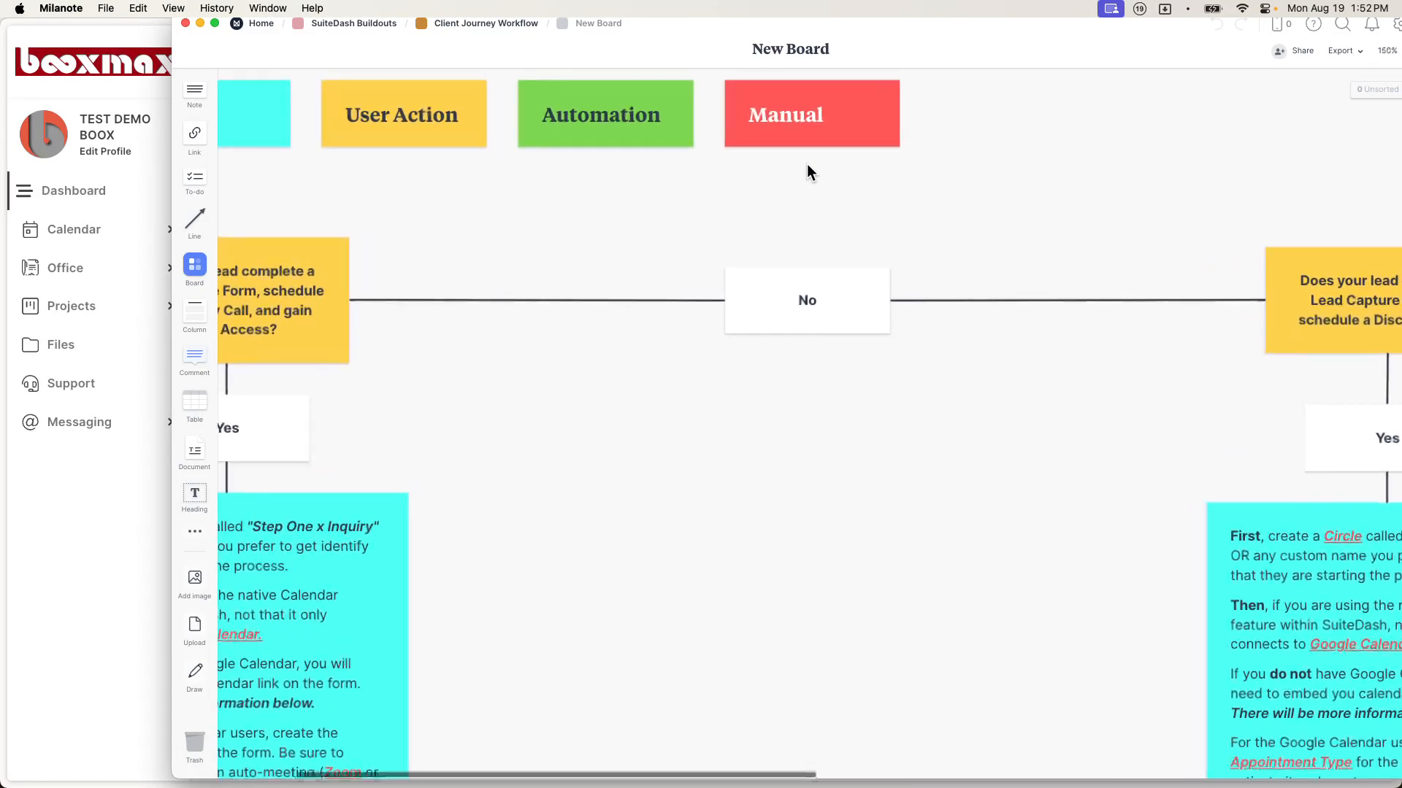
{"action": "scroll", "coordinate": [808, 163], "scroll_direction": "left", "scroll_amount": 3}
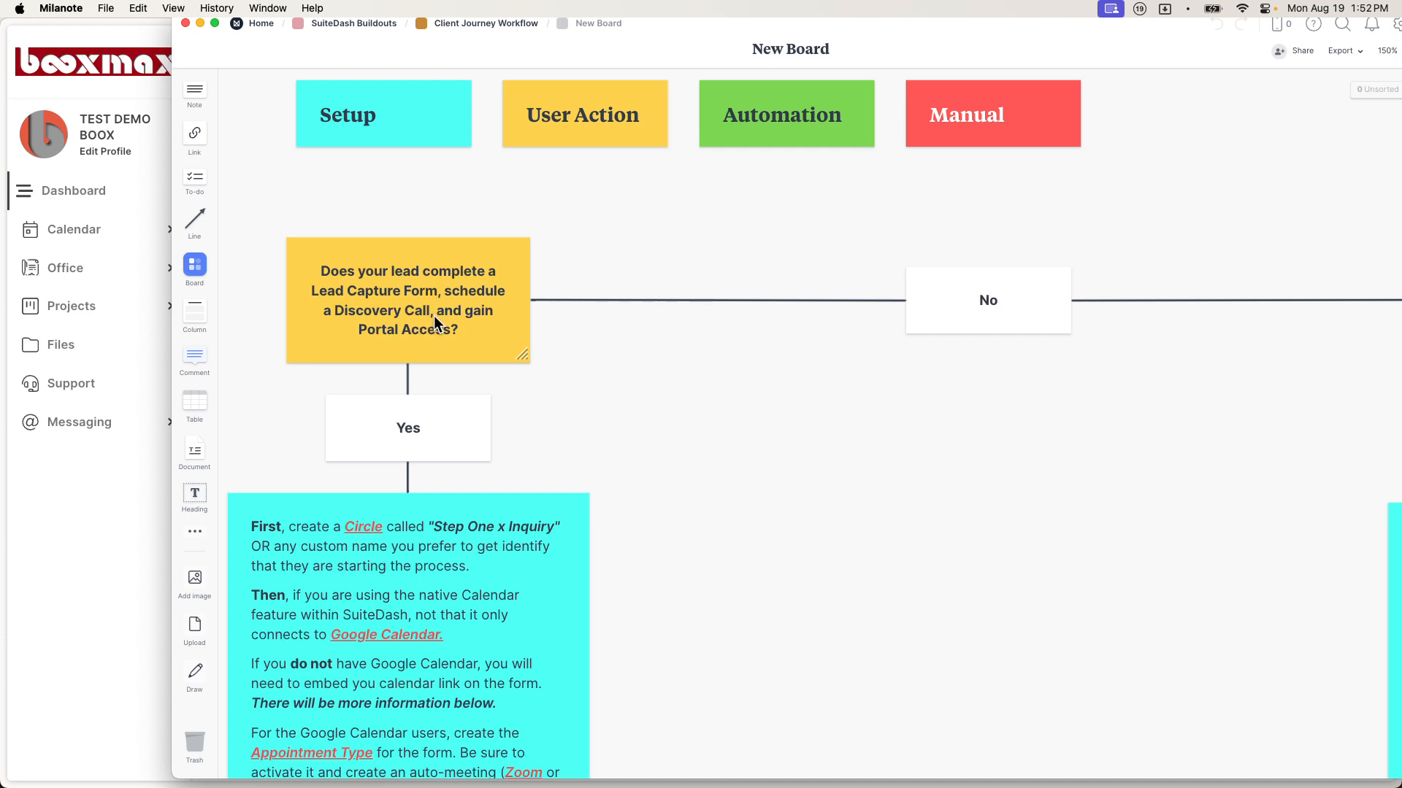
{"action": "scroll", "coordinate": [404, 374], "scroll_direction": "down", "scroll_amount": 3}
{"action": "scroll", "coordinate": [419, 460], "scroll_direction": "down", "scroll_amount": 3}
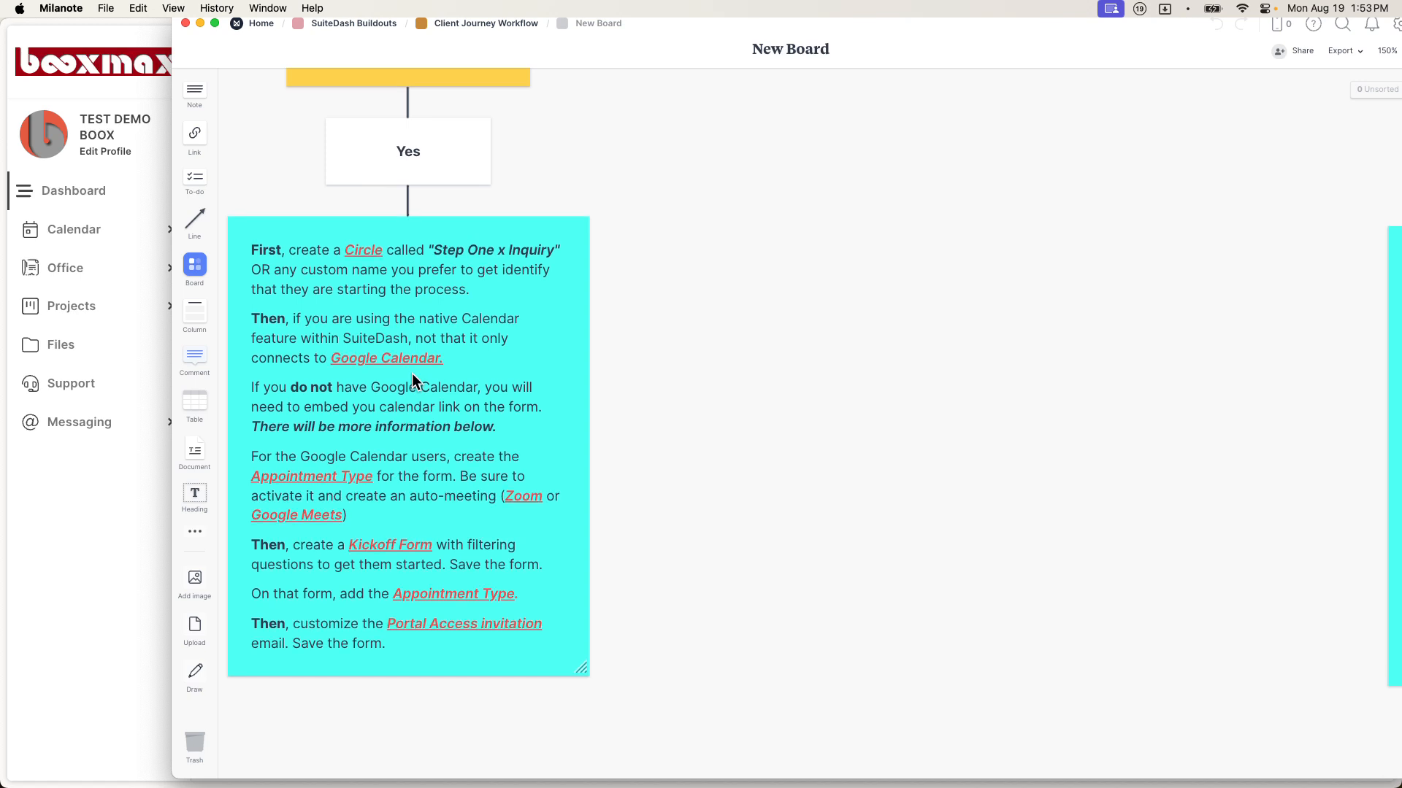
{"action": "scroll", "coordinate": [411, 373], "scroll_direction": "up", "scroll_amount": 5}
{"action": "scroll", "coordinate": [412, 373], "scroll_direction": "left", "scroll_amount": 10}
{"action": "scroll", "coordinate": [412, 374], "scroll_direction": "right", "scroll_amount": 3}
{"action": "scroll", "coordinate": [412, 373], "scroll_direction": "right", "scroll_amount": 2}
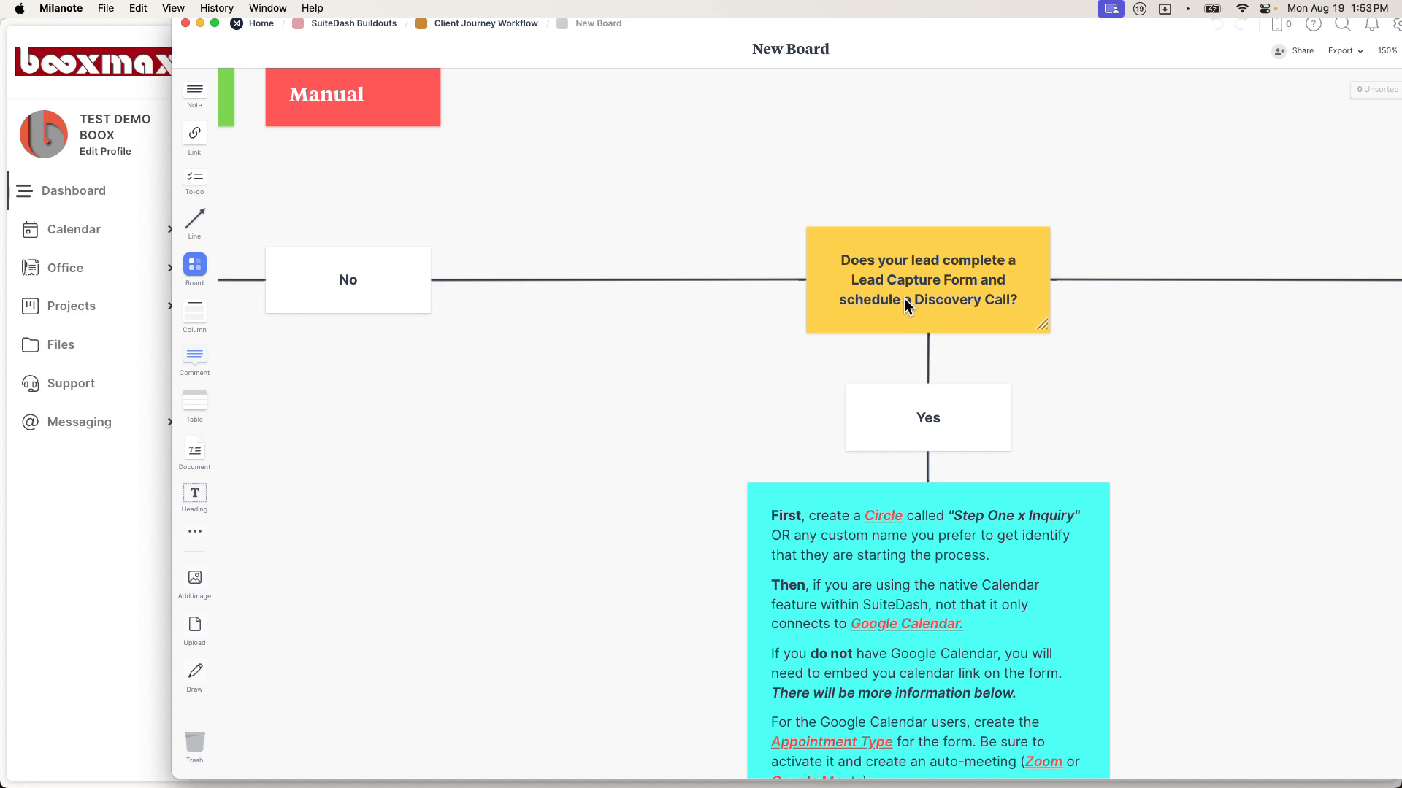
{"action": "scroll", "coordinate": [690, 300], "scroll_direction": "left", "scroll_amount": 10}
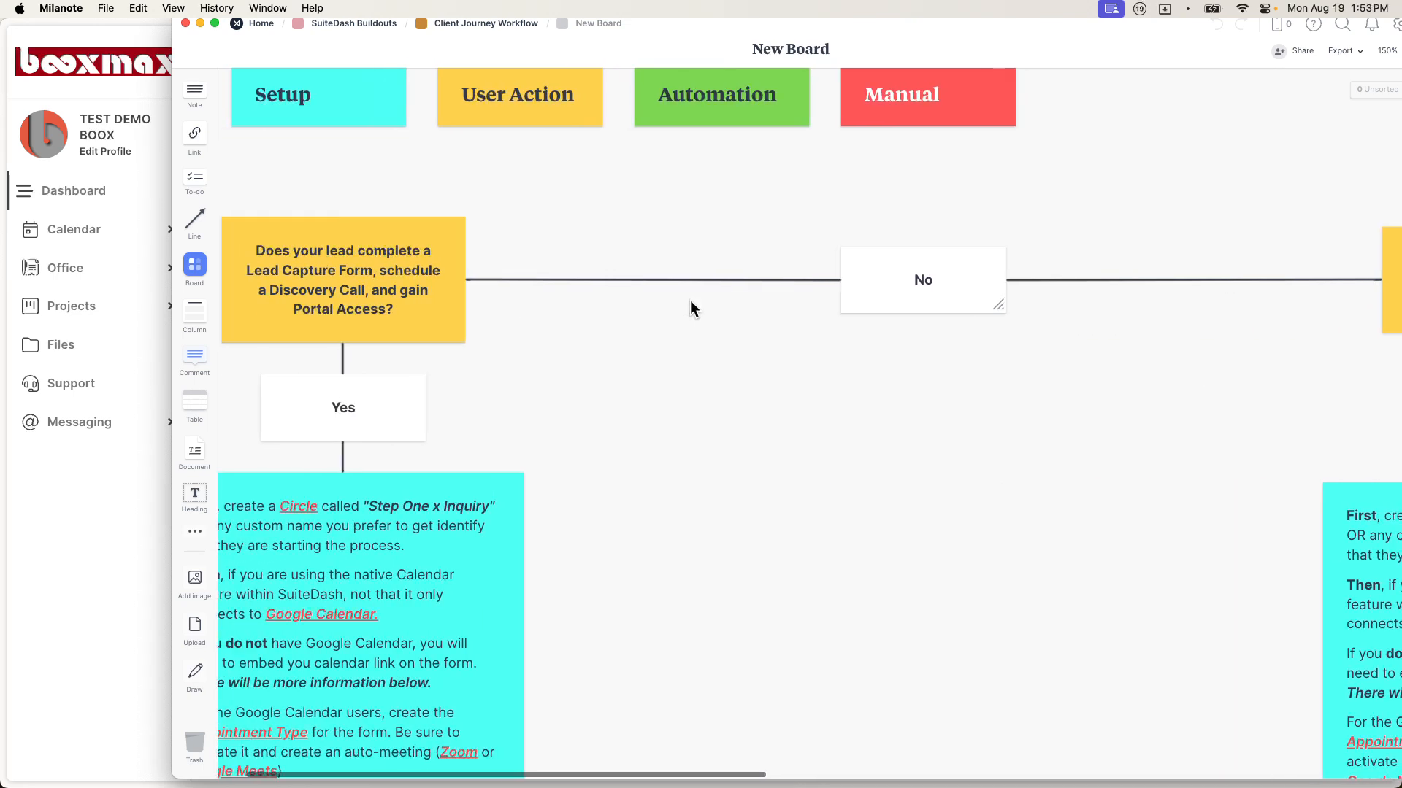
{"action": "scroll", "coordinate": [690, 300], "scroll_direction": "right", "scroll_amount": 1}
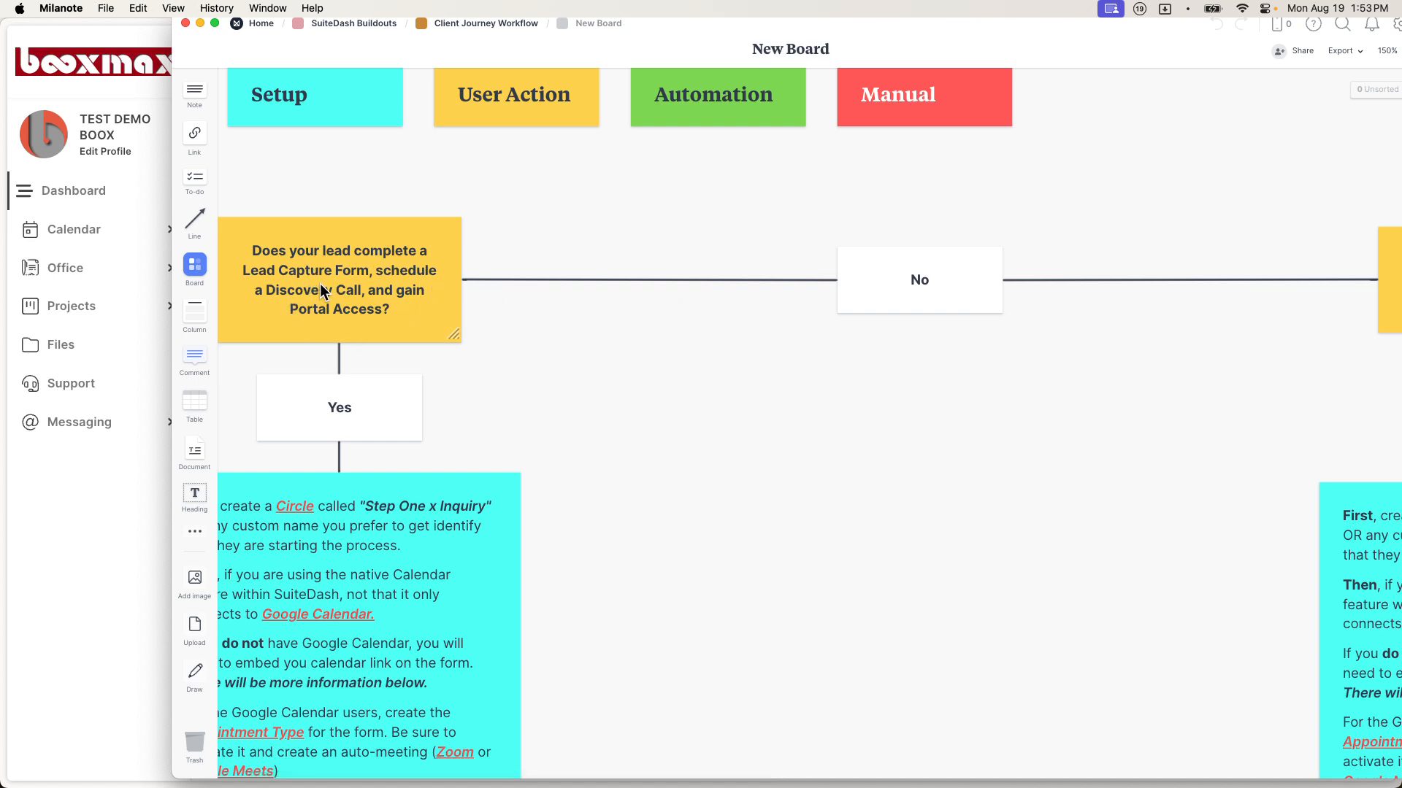
{"action": "scroll", "coordinate": [515, 322], "scroll_direction": "right", "scroll_amount": 10}
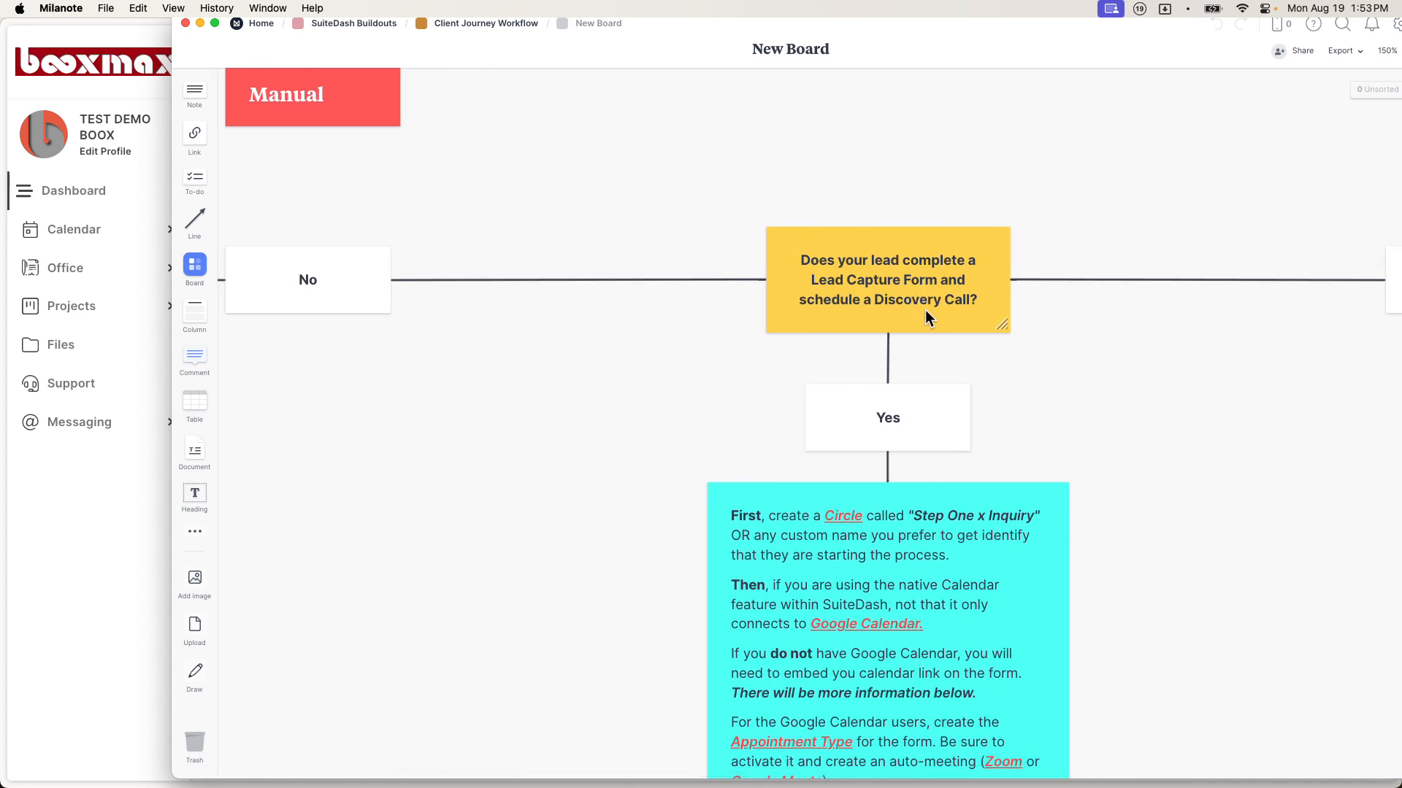
{"action": "scroll", "coordinate": [926, 313], "scroll_direction": "right", "scroll_amount": 14}
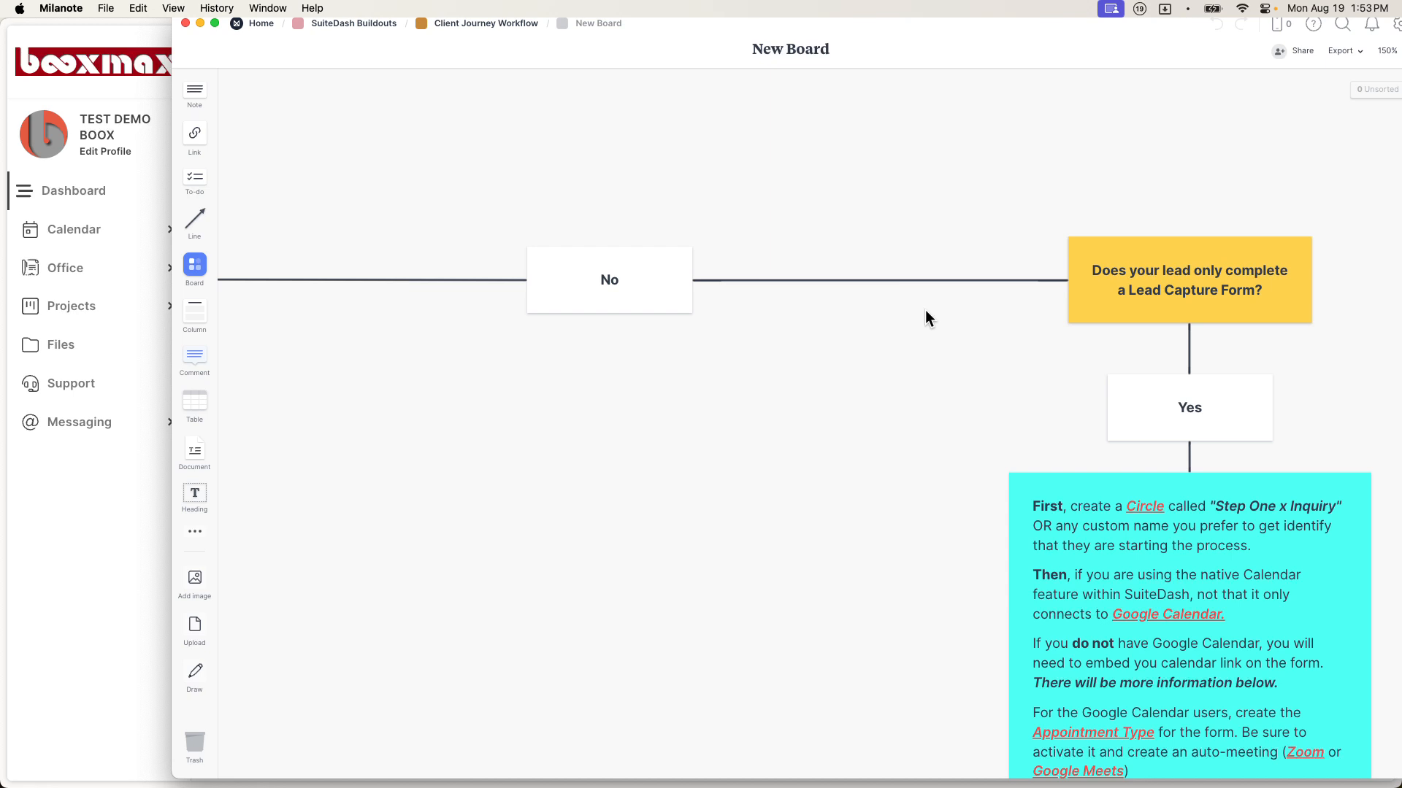
{"action": "scroll", "coordinate": [926, 319], "scroll_direction": "down", "scroll_amount": 1}
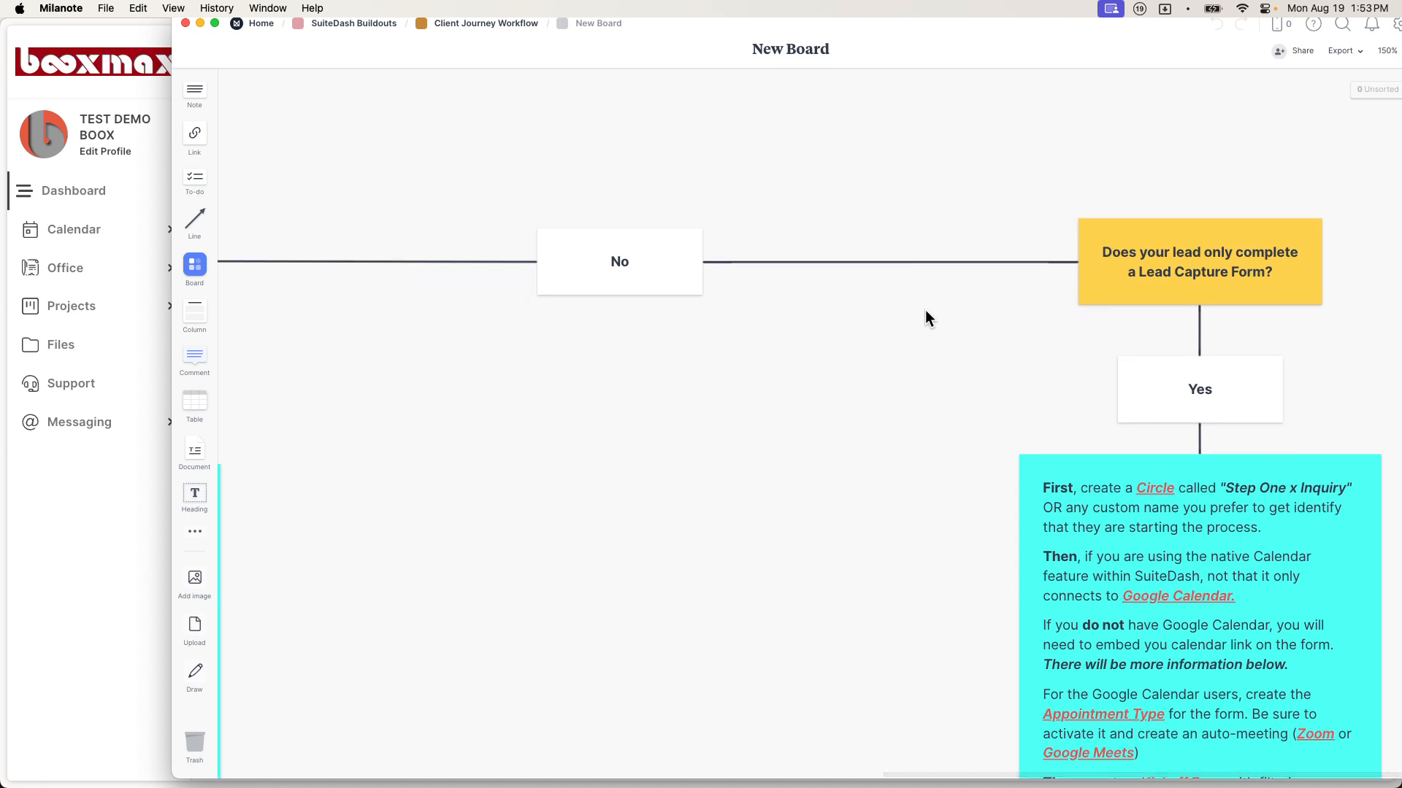
{"action": "scroll", "coordinate": [926, 309], "scroll_direction": "left", "scroll_amount": 2}
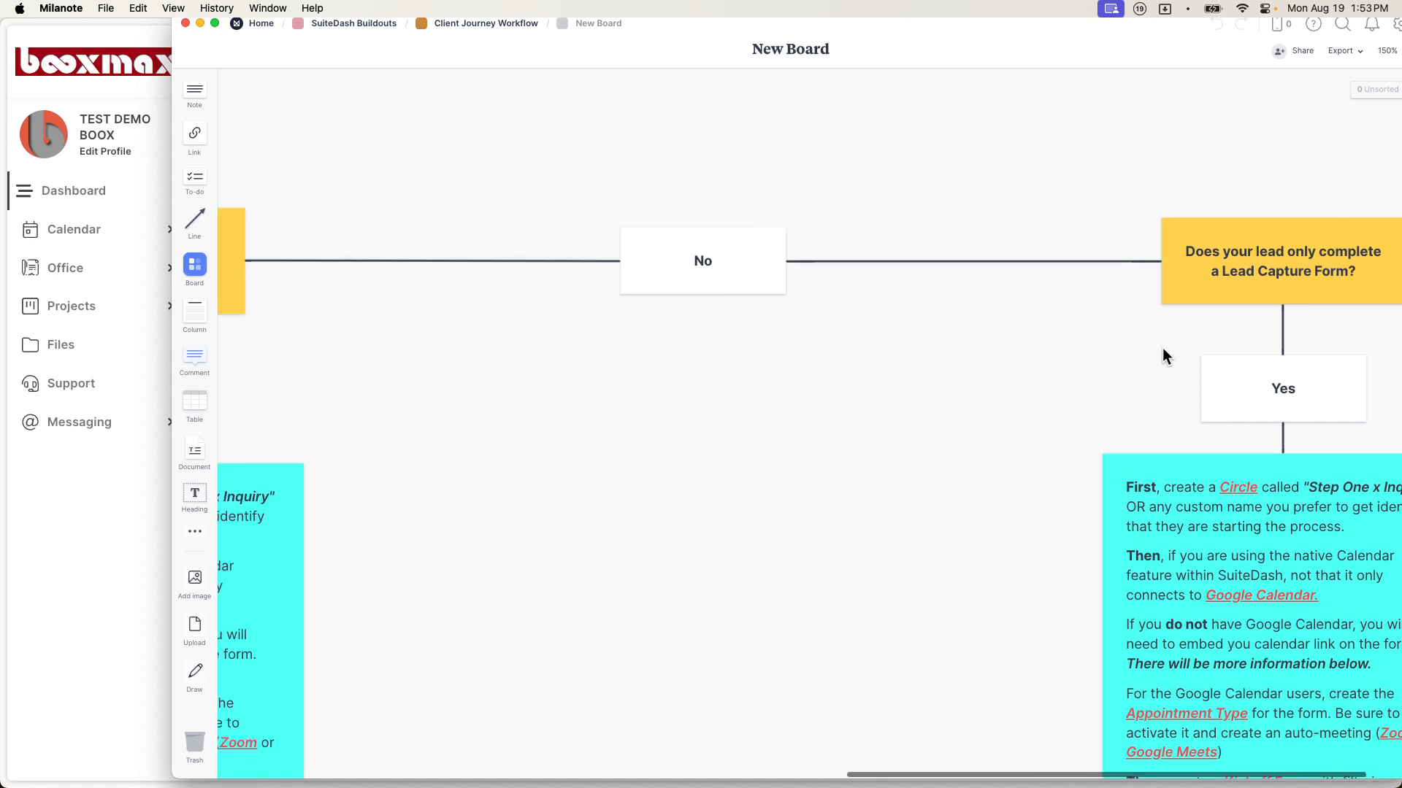
{"action": "scroll", "coordinate": [1139, 343], "scroll_direction": "left", "scroll_amount": 2}
{"action": "scroll", "coordinate": [1191, 349], "scroll_direction": "right", "scroll_amount": 7}
{"action": "scroll", "coordinate": [1192, 348], "scroll_direction": "left", "scroll_amount": 2}
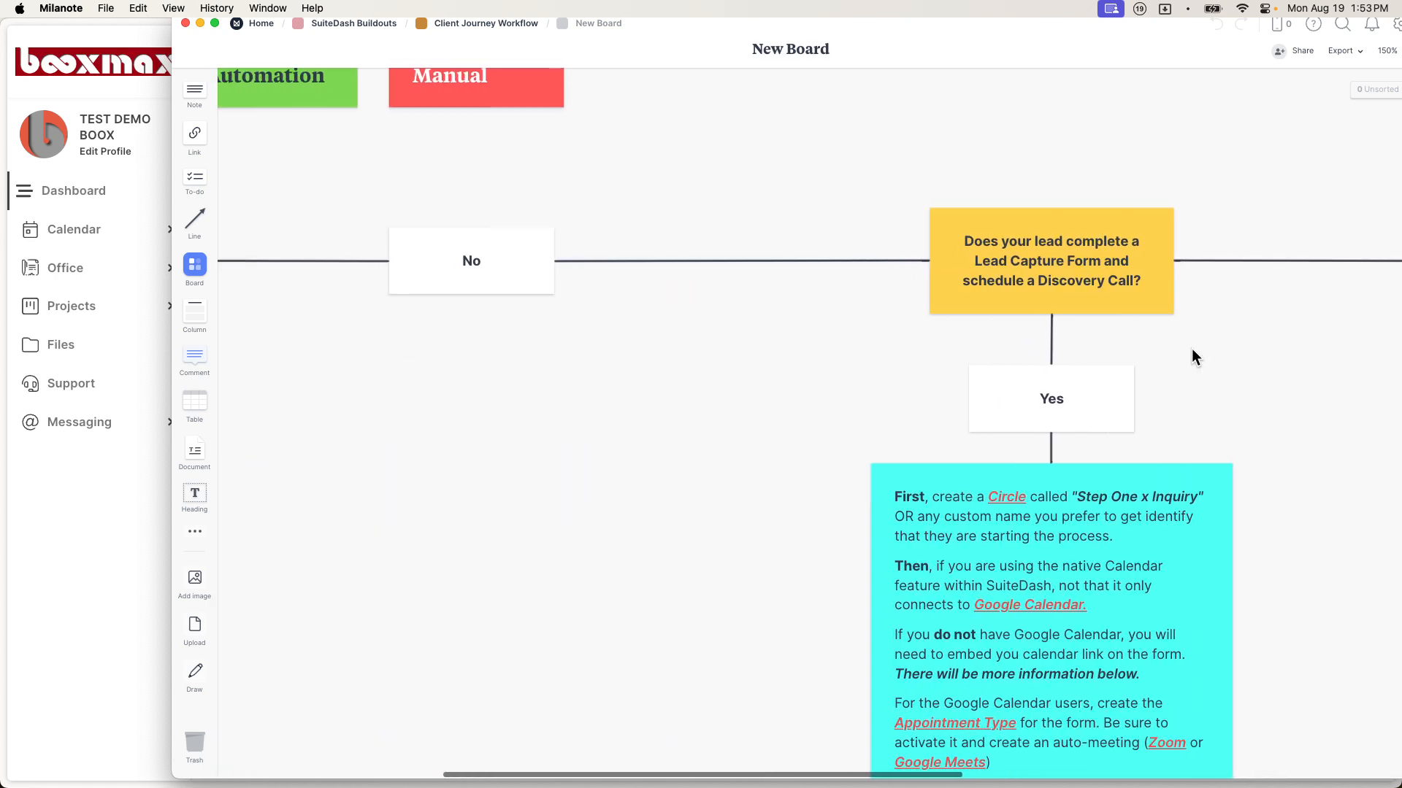
{"action": "scroll", "coordinate": [1192, 348], "scroll_direction": "down", "scroll_amount": 5}
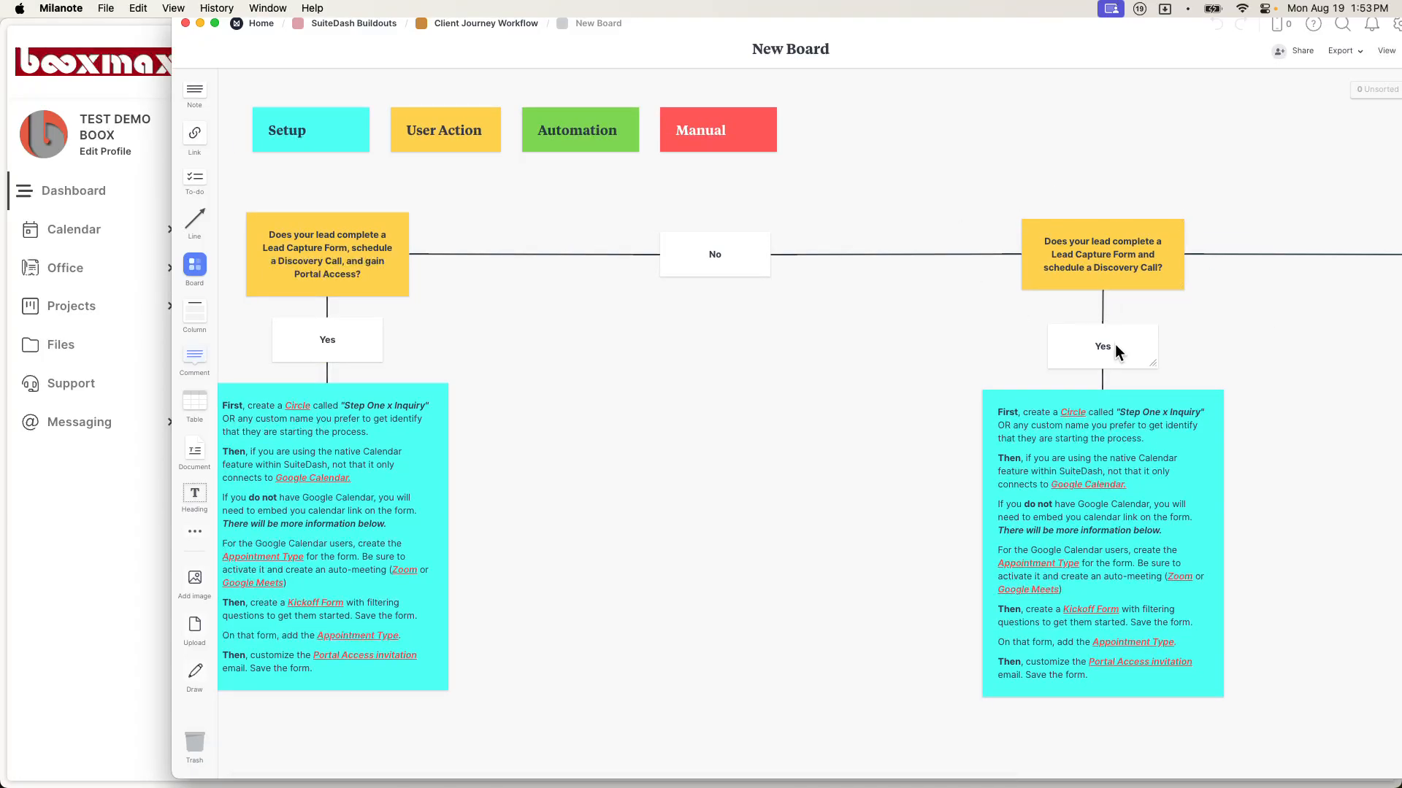
{"action": "scroll", "coordinate": [1110, 344], "scroll_direction": "down", "scroll_amount": 3}
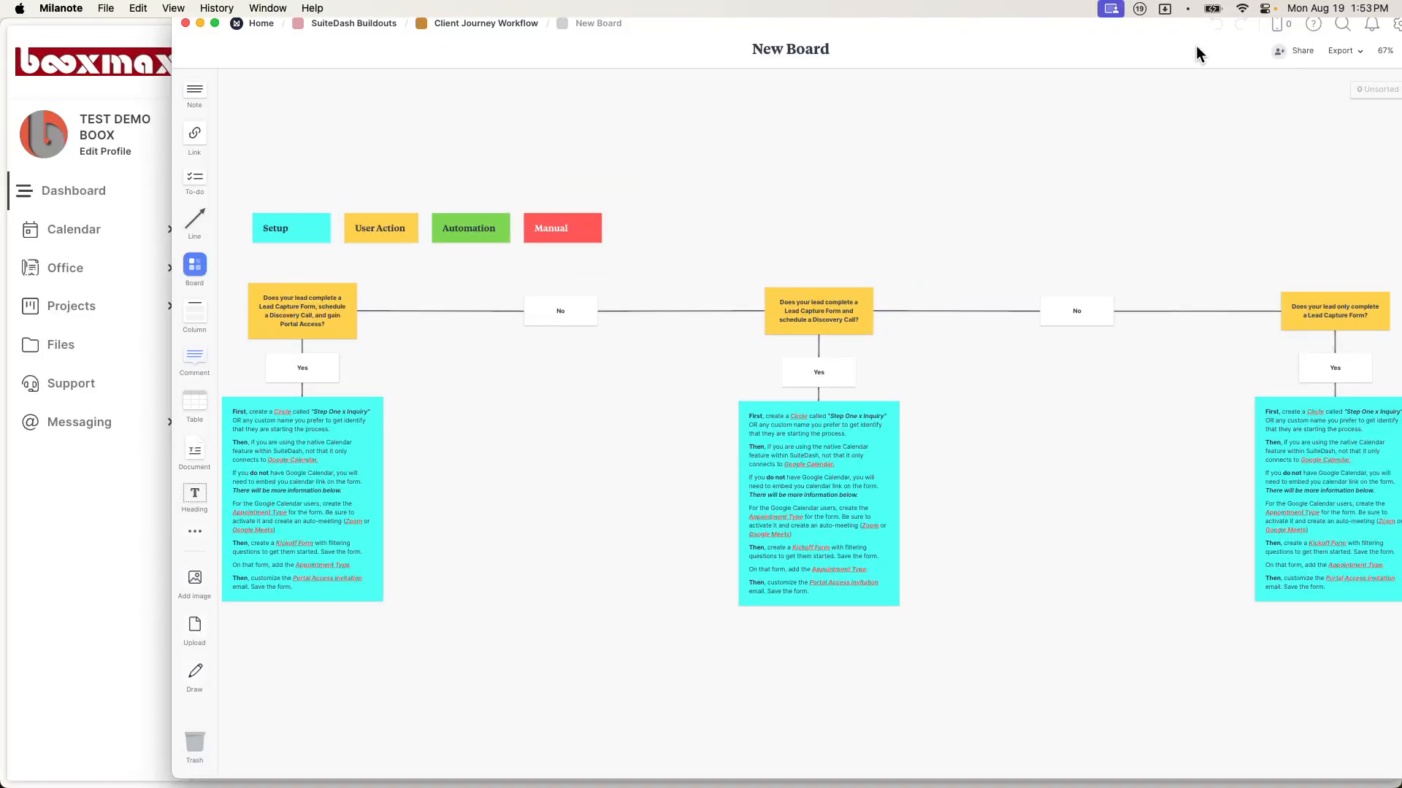
{"action": "double_click", "coordinate": [1173, 26]}
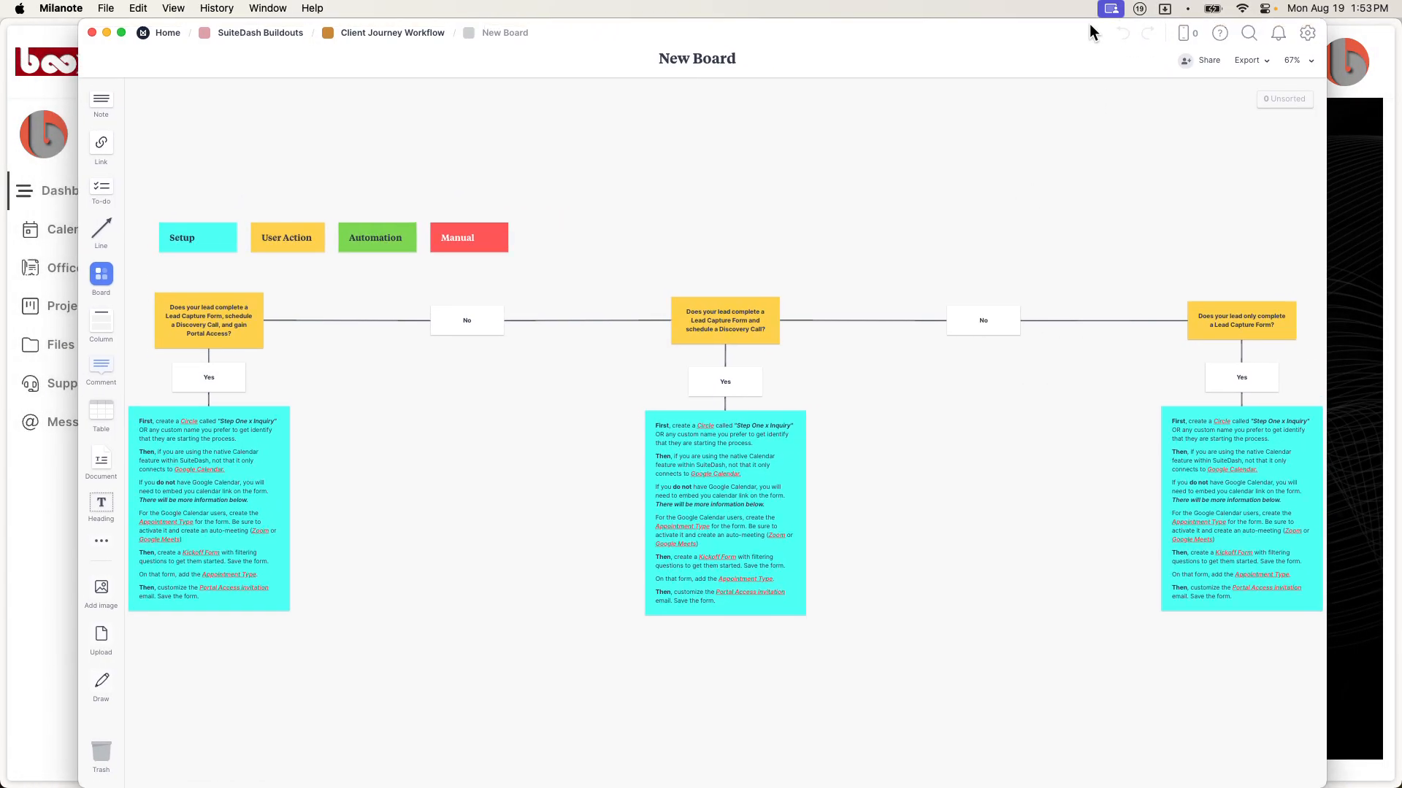